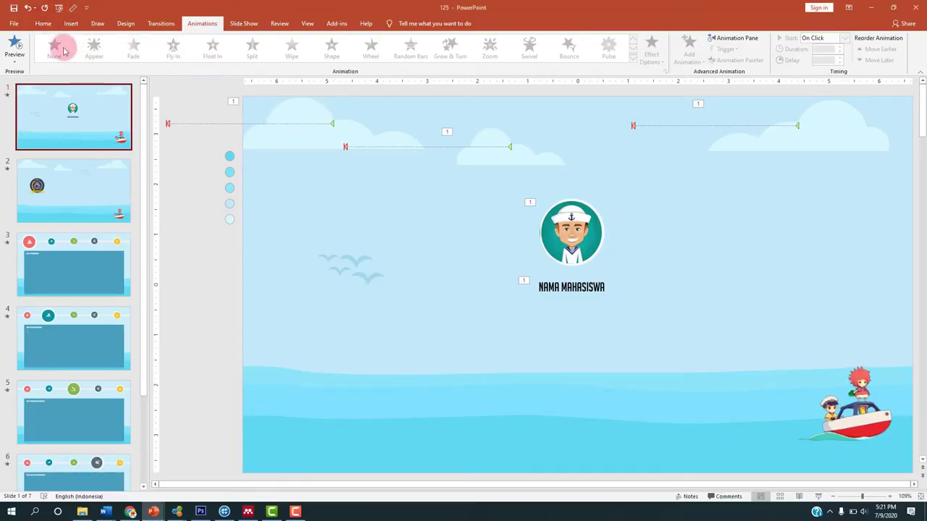
- Return to the Home tab so slide 1's sailor avatar shows without animation markers
{"action": "left_click", "coordinate": [42, 24]}
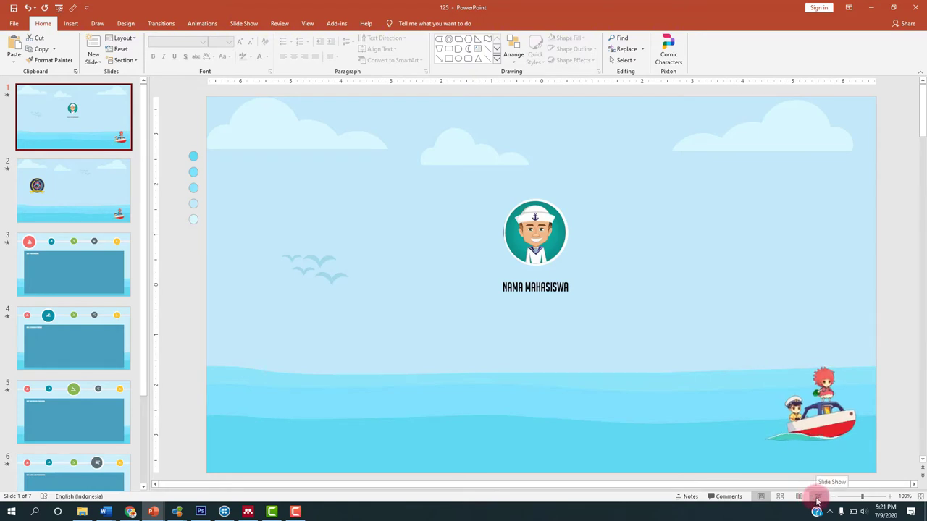
- Start the slide show from slide 1, restart it once, and advance to the ship slide
{"action": "left_click", "coordinate": [817, 498]}
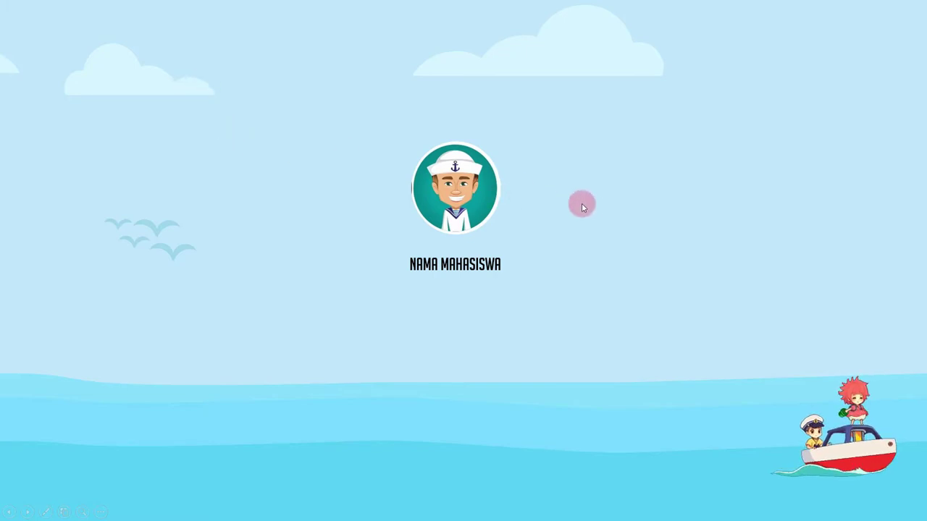
{"action": "key", "text": "Escape"}
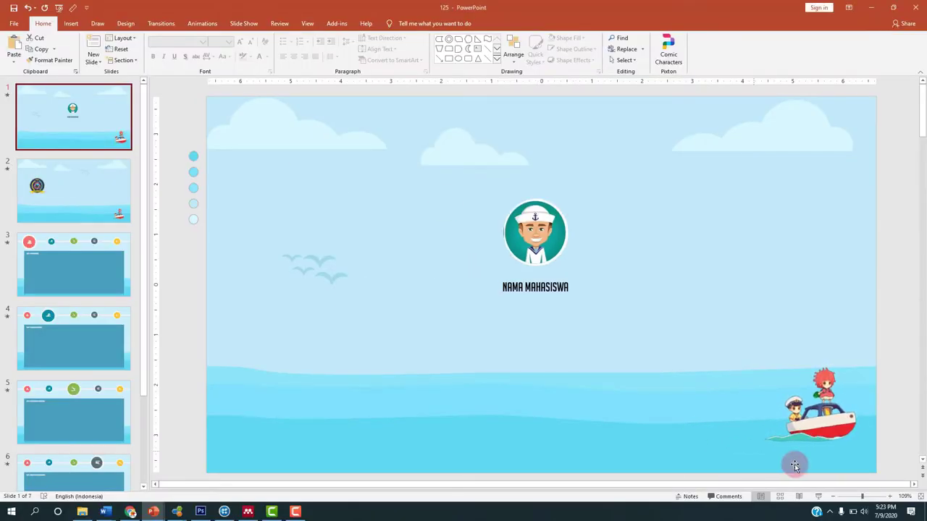
{"action": "left_click", "coordinate": [819, 496]}
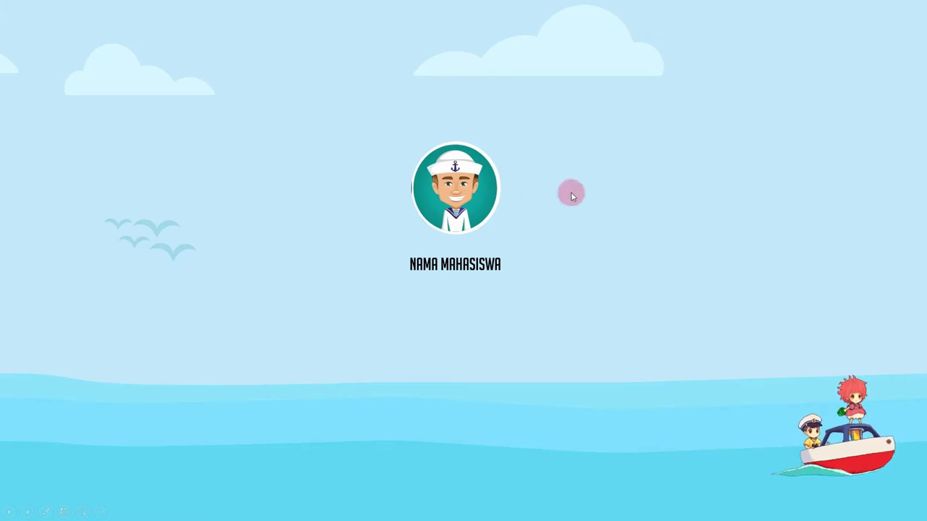
{"action": "left_click", "coordinate": [552, 232]}
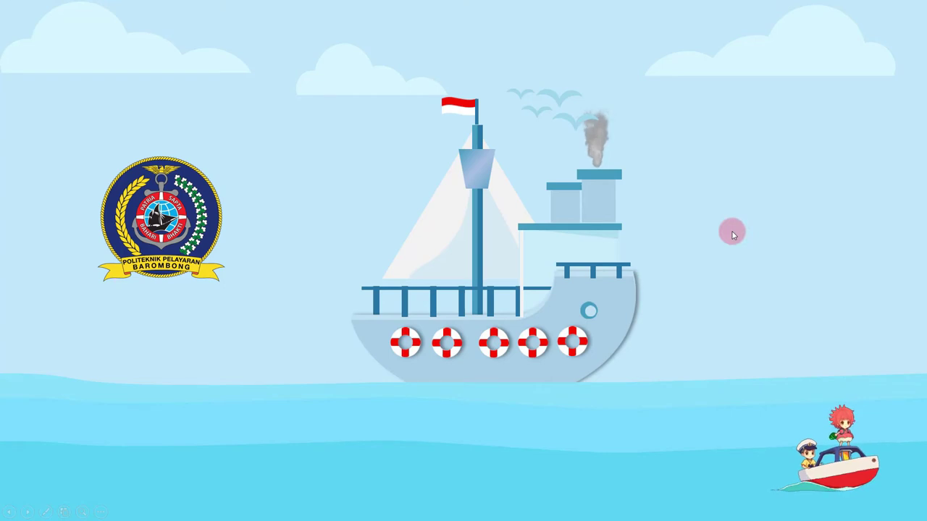
- Advance through the BAB 1 to BAB 5 chapter slides, then end the slide show
{"action": "left_click", "coordinate": [733, 234]}
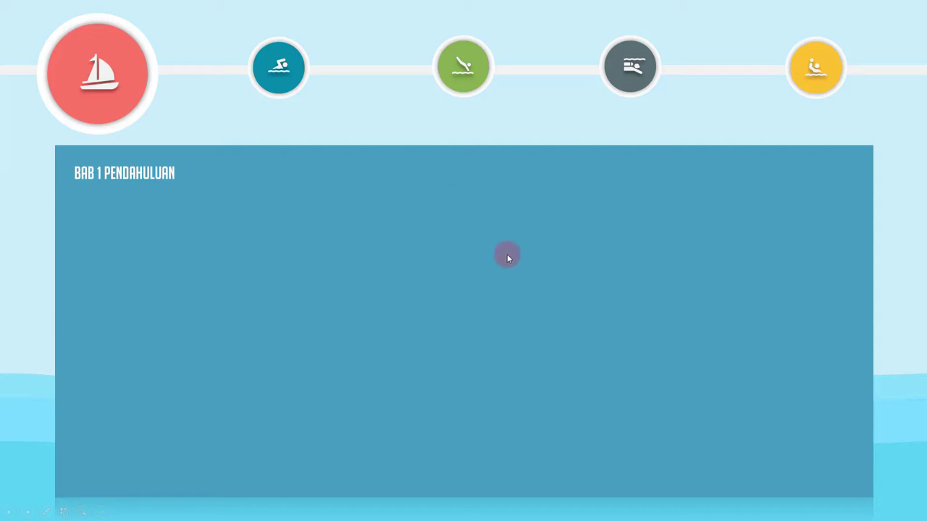
{"action": "left_click", "coordinate": [332, 117]}
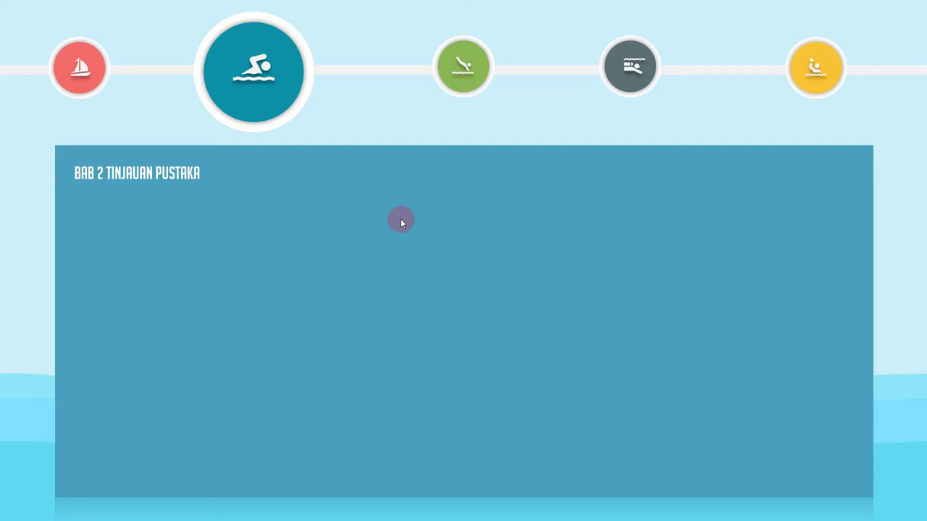
{"action": "left_click", "coordinate": [504, 128]}
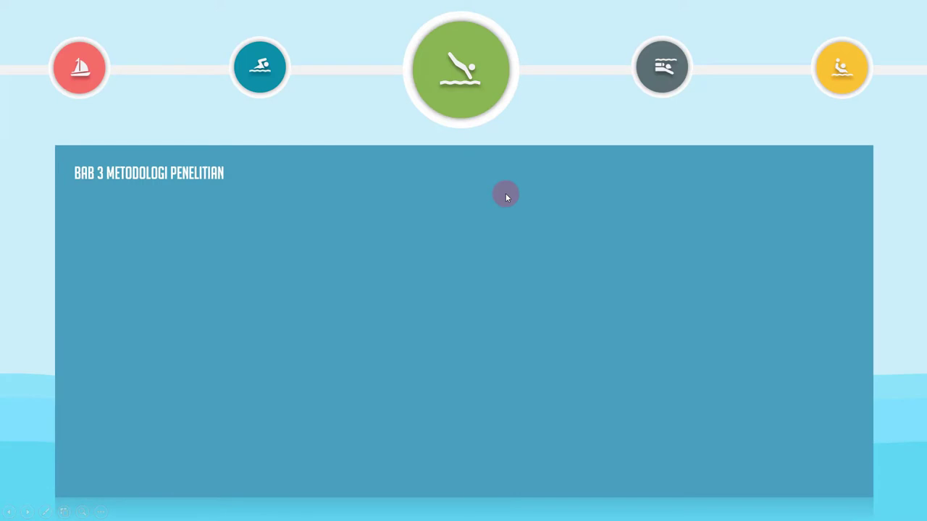
{"action": "left_click", "coordinate": [505, 194]}
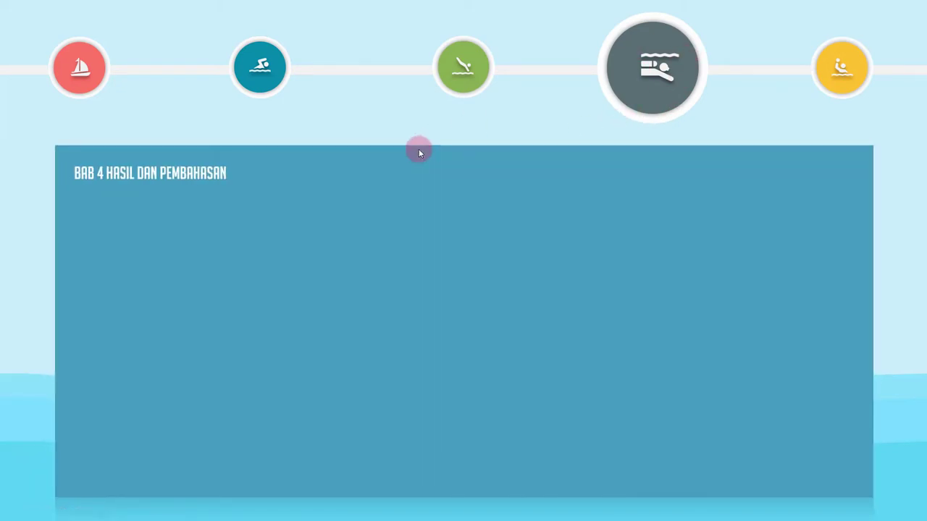
{"action": "left_click", "coordinate": [418, 150]}
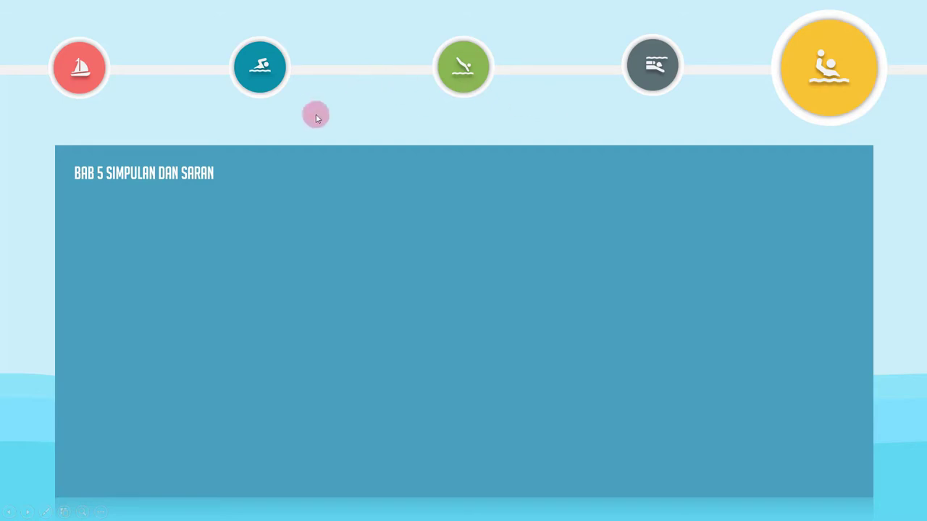
{"action": "key", "text": "Escape"}
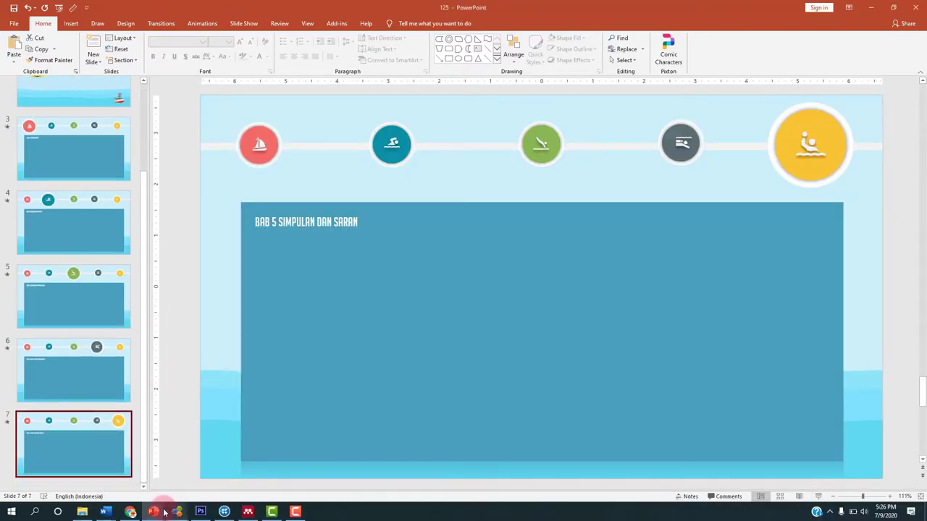
- Switch to the lamp-themed '124' deck and preview its kitchen slide, ending on the title slide
{"action": "left_click", "coordinate": [116, 483]}
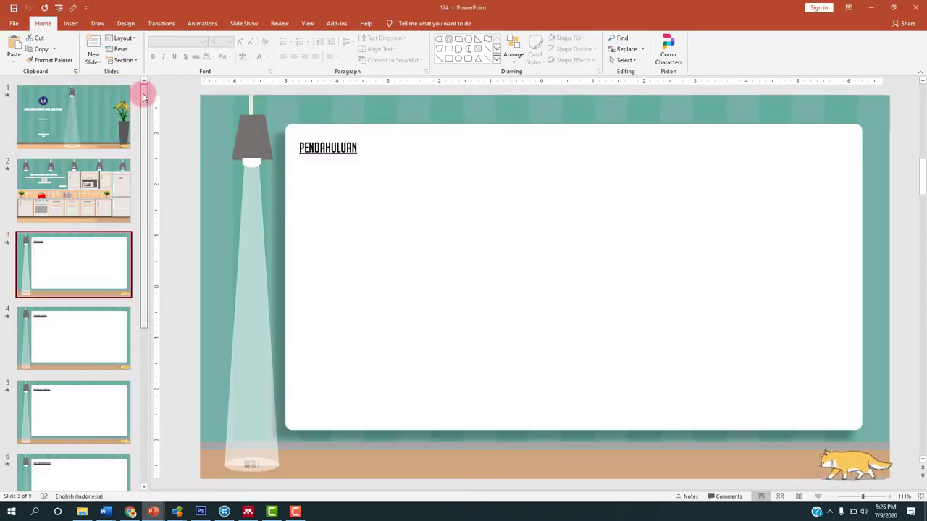
{"action": "mouse_move", "coordinate": [143, 98]}
{"action": "left_mouse_down"}
{"action": "mouse_move", "coordinate": [142, 232]}
{"action": "mouse_move", "coordinate": [145, 89]}
{"action": "left_mouse_up"}
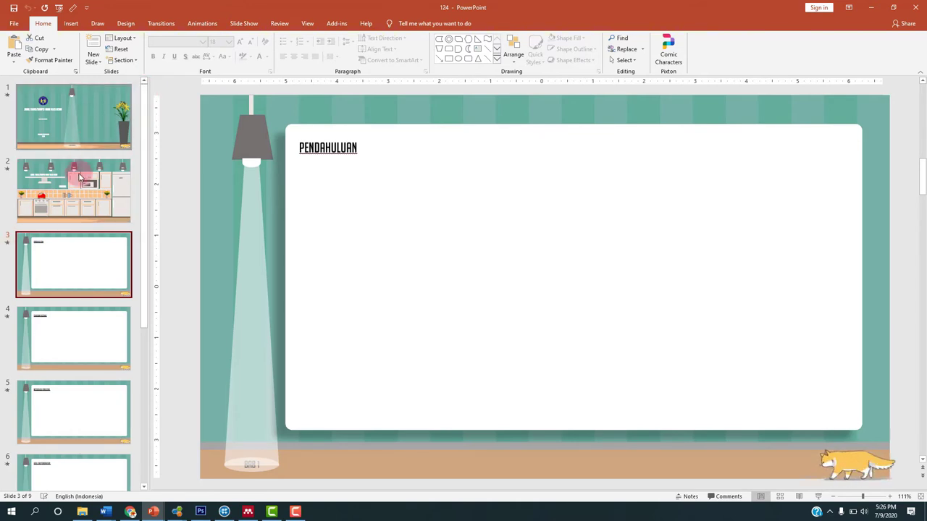
{"action": "left_click", "coordinate": [73, 130]}
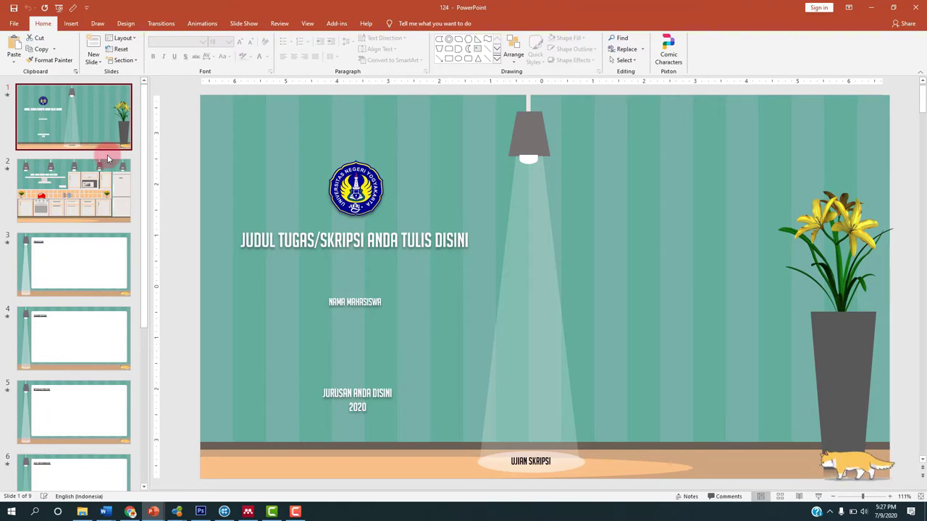
{"action": "left_click", "coordinate": [109, 177]}
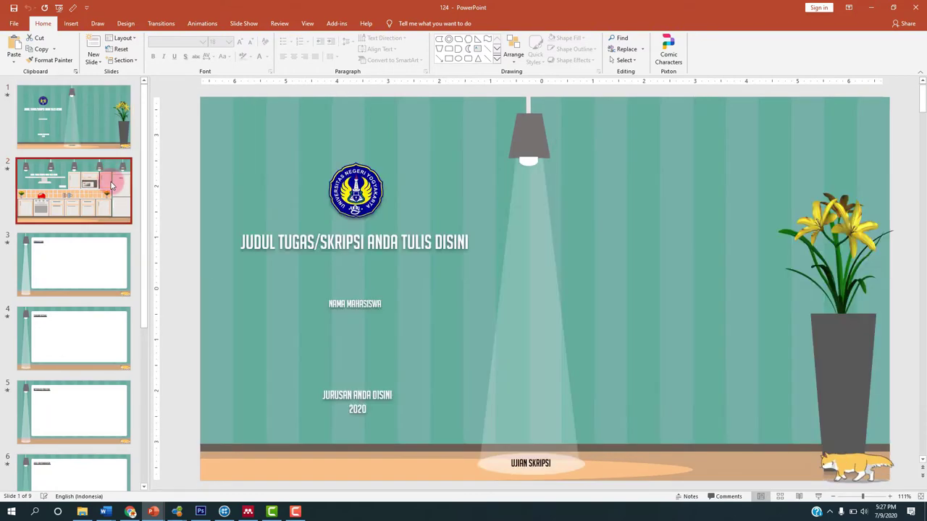
{"action": "left_click", "coordinate": [85, 109]}
{"action": "left_click", "coordinate": [98, 177]}
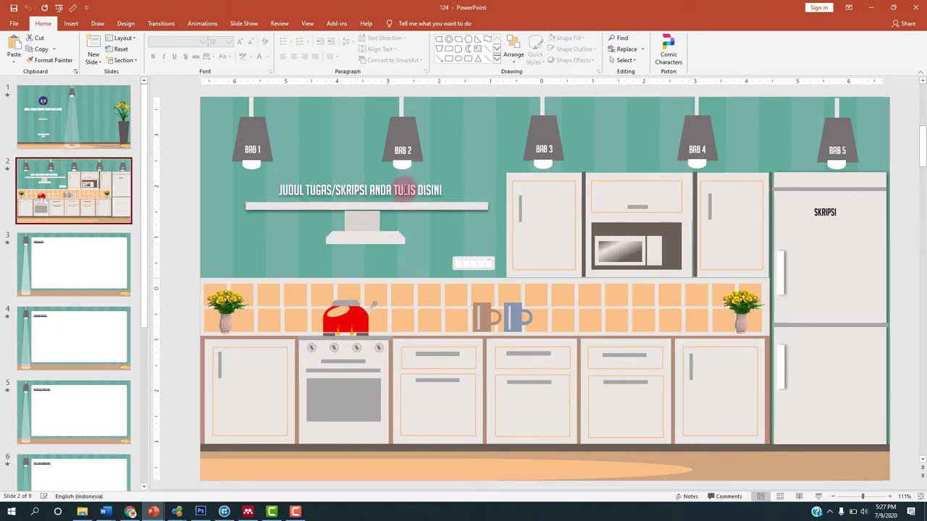
{"action": "left_click", "coordinate": [78, 113]}
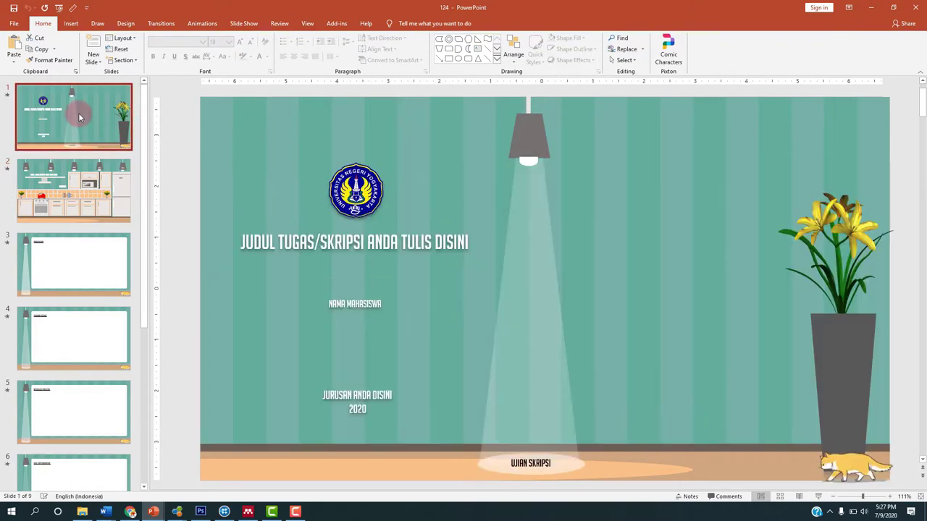
- Play the '124' deck full-screen from its lamp-lit 'NAMA MAHASISWA' title slide
{"action": "left_click", "coordinate": [819, 497]}
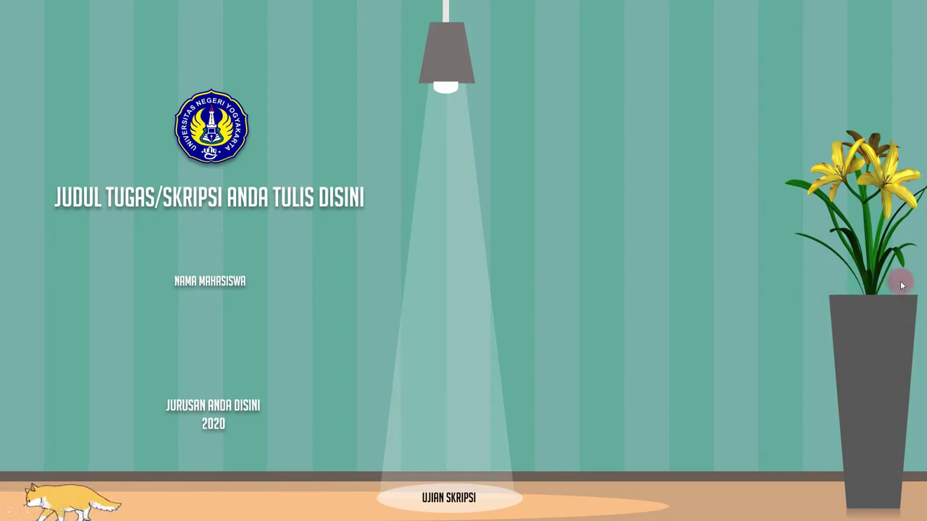
- Advance to the kitchen slide and zoom out from the toaster close-up to the whole kitchen
{"action": "left_click", "coordinate": [586, 279]}
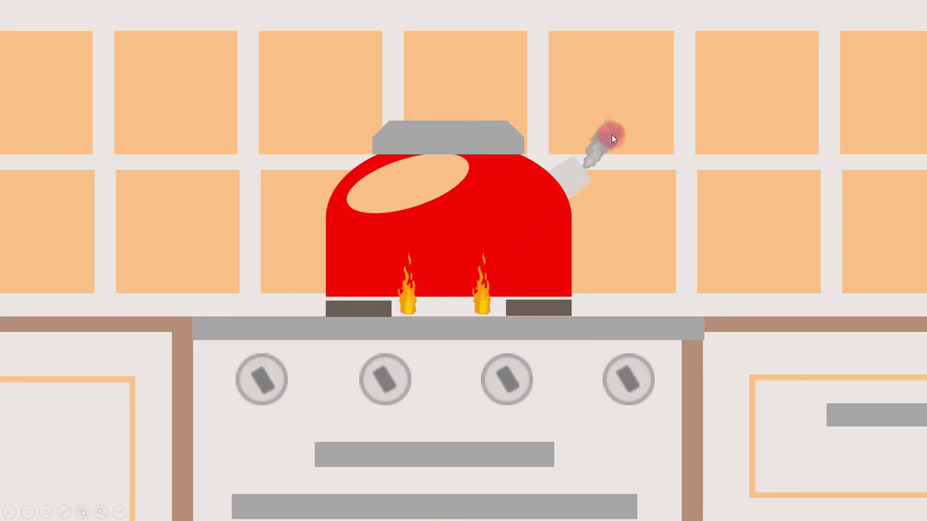
{"action": "left_click", "coordinate": [455, 221]}
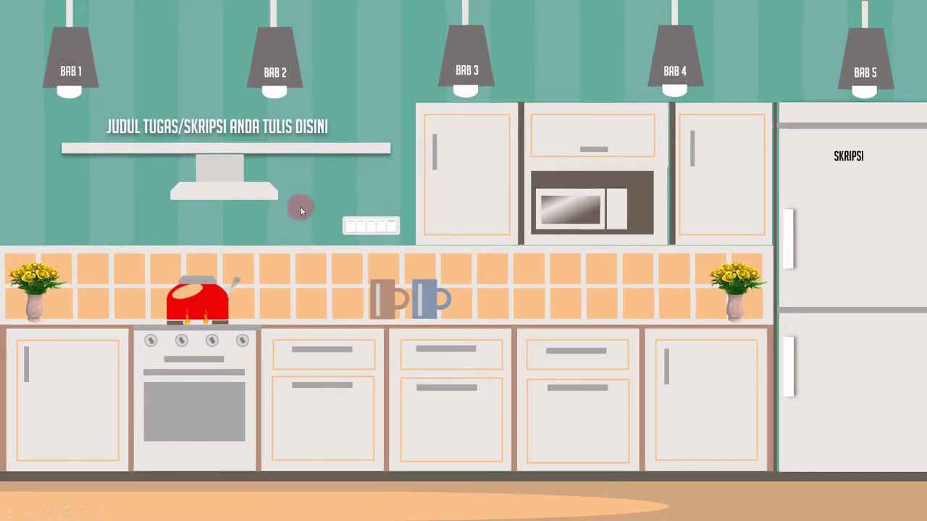
- View the light-switch close-up, PENDAHULUAN and TINJAUAN PUSTAKA slides, then exit to editing
{"action": "left_click", "coordinate": [380, 232]}
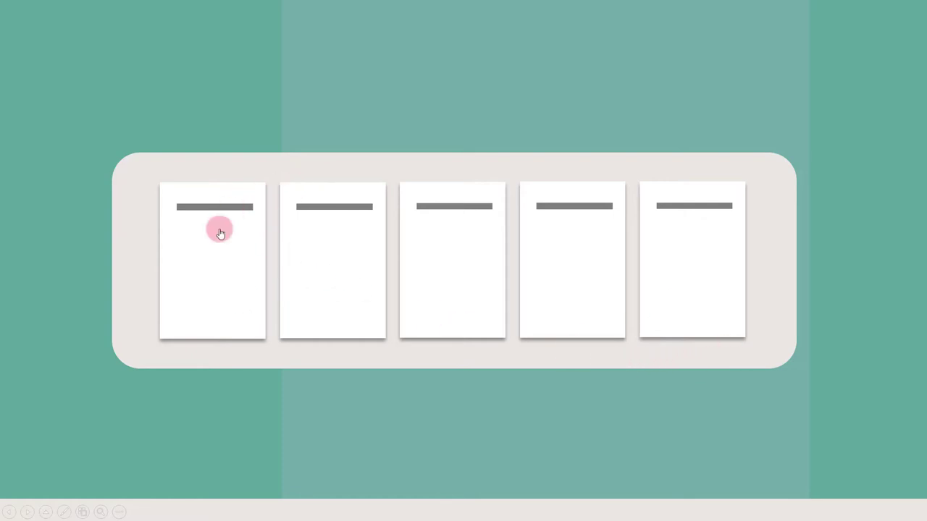
{"action": "left_click", "coordinate": [193, 251]}
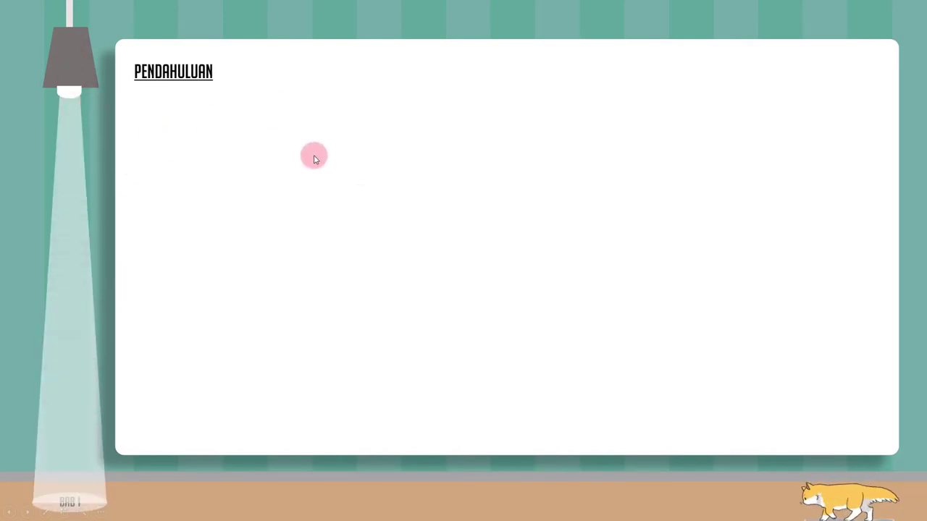
{"action": "left_click", "coordinate": [179, 150]}
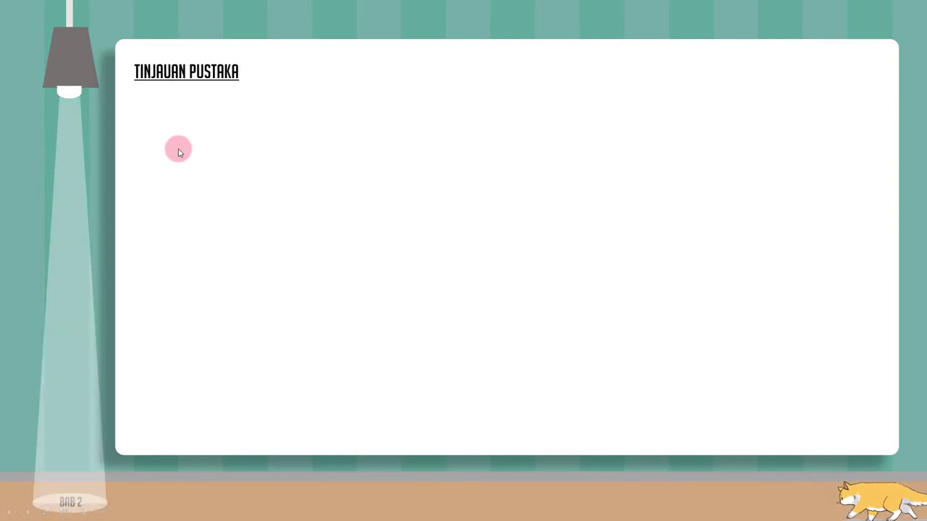
{"action": "key", "text": "Escape"}
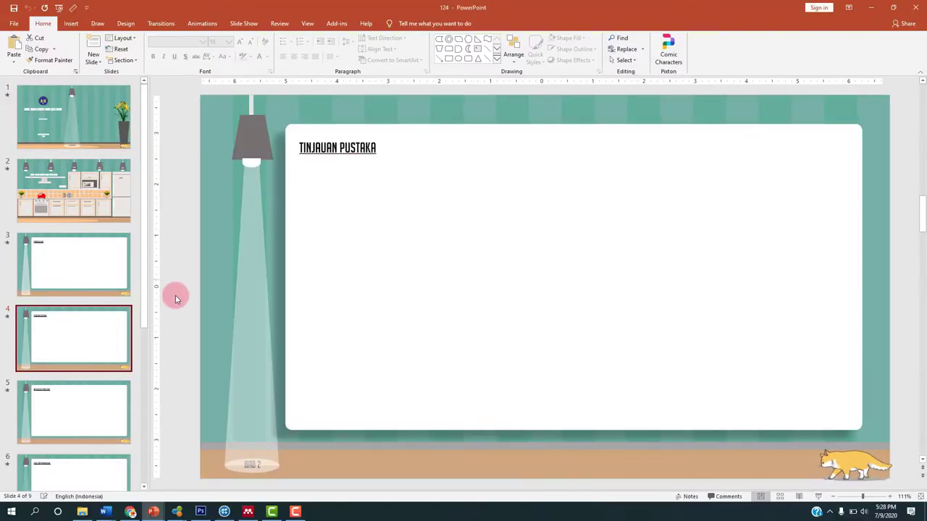
{"action": "mouse_move", "coordinate": [145, 306]}
{"action": "left_mouse_down"}
{"action": "mouse_move", "coordinate": [145, 340]}
{"action": "mouse_move", "coordinate": [145, 300]}
{"action": "left_mouse_up"}
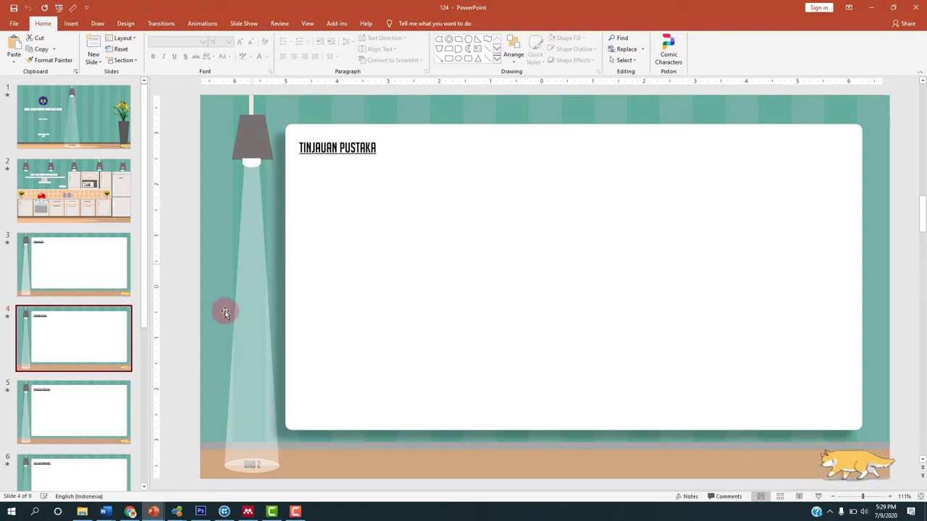
{"action": "left_click_drag", "start_coordinate": [141, 306], "coordinate": [134, 337]}
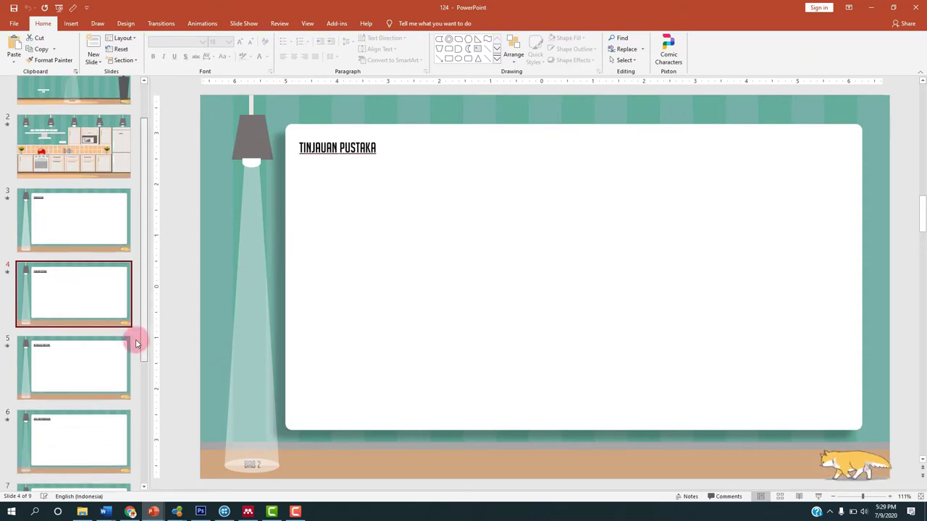
{"action": "mouse_move", "coordinate": [153, 512]}
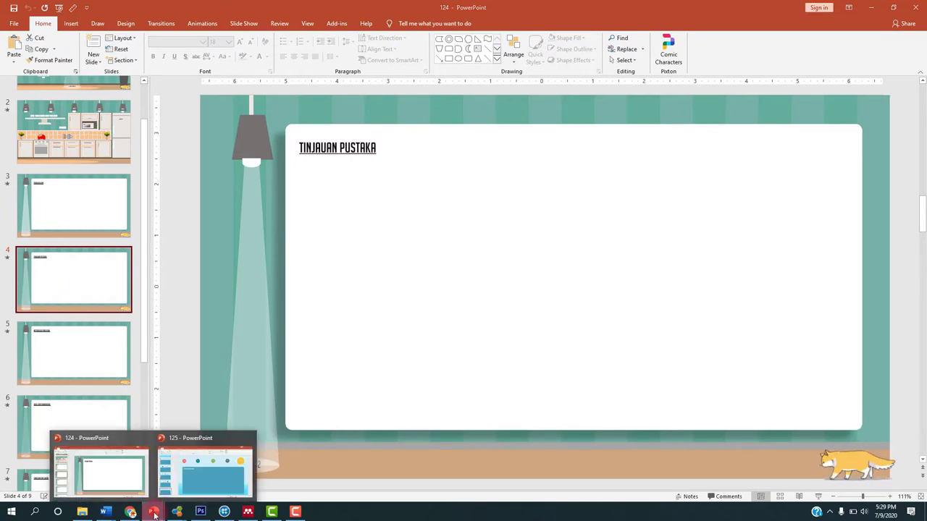
- Switch to the sailor deck '125' and open its title slide with the avatar
{"action": "left_click", "coordinate": [178, 478]}
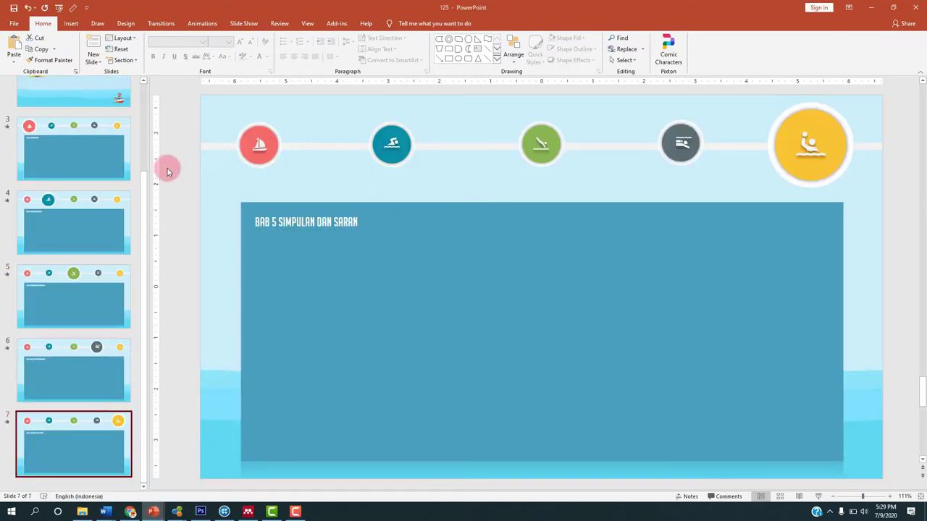
{"action": "left_click_drag", "start_coordinate": [144, 177], "coordinate": [142, 82]}
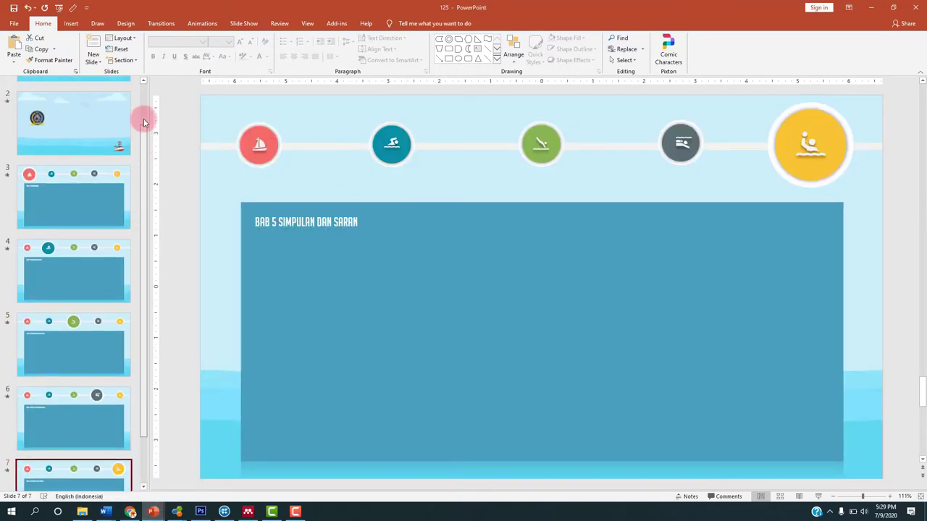
{"action": "left_click", "coordinate": [102, 105]}
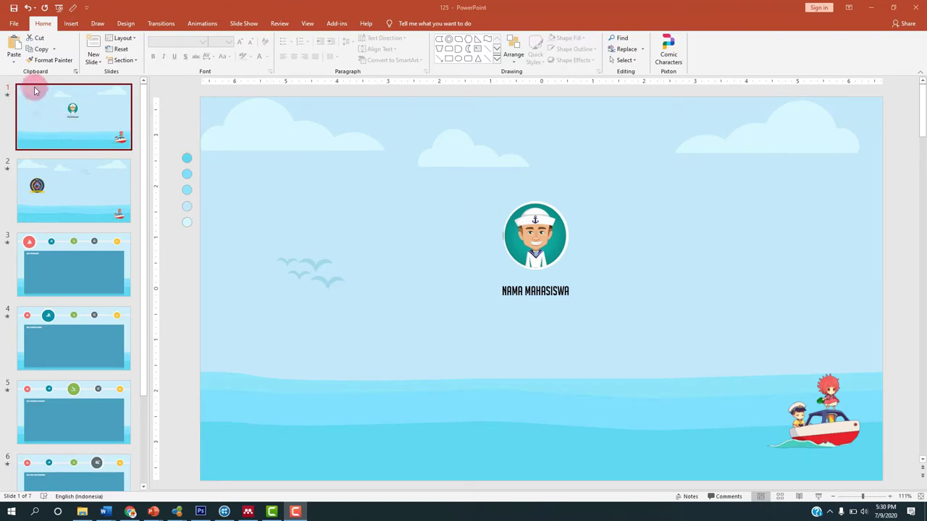
- Insert a new slide 2 after the title slide, delete both placeholders, and open Format Background
{"action": "left_click", "coordinate": [40, 108]}
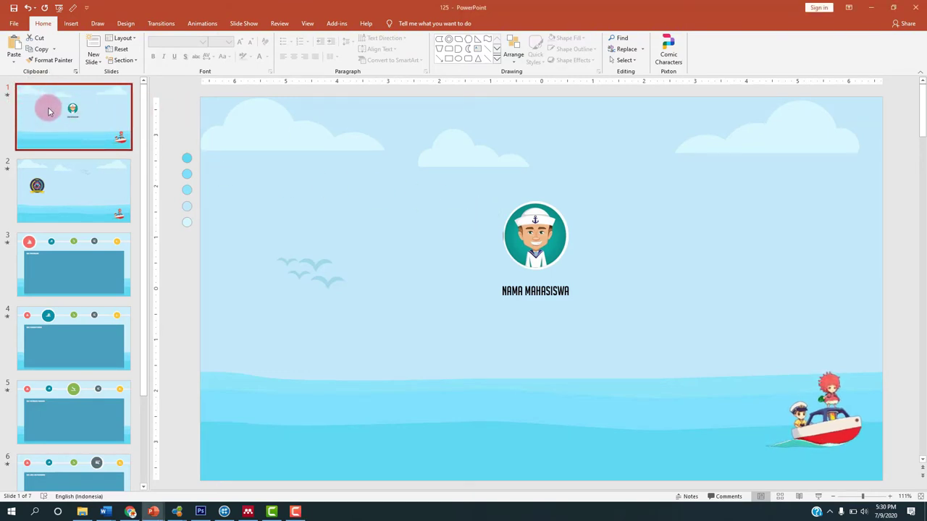
{"action": "key", "text": "Return"}
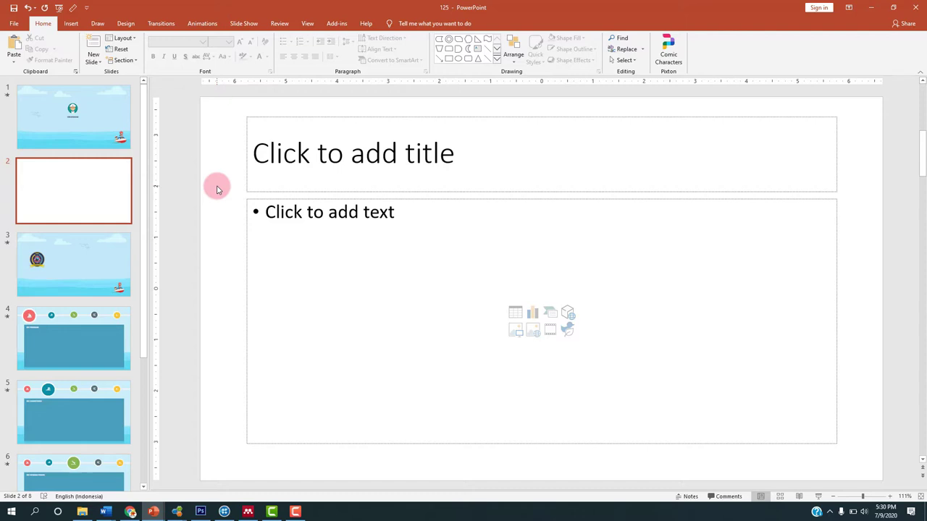
{"action": "key", "text": "ctrl+a"}
{"action": "key", "text": "Delete"}
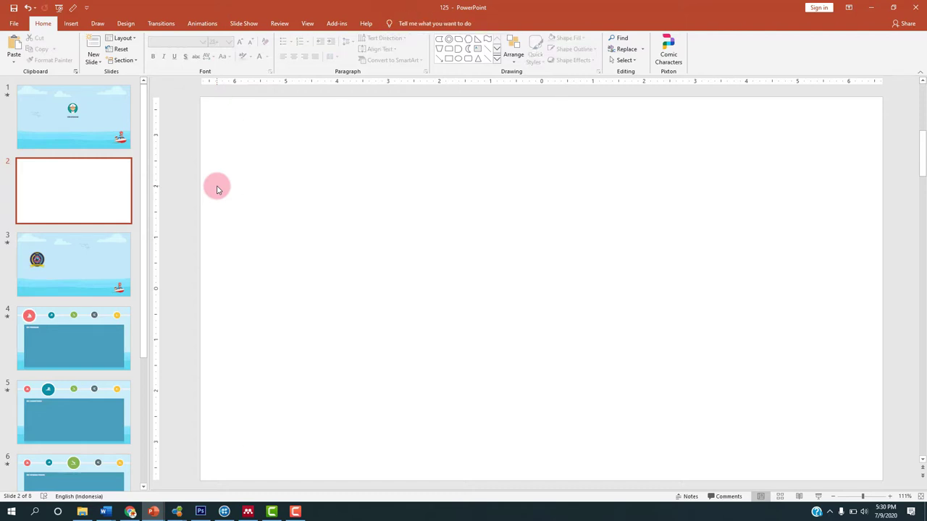
{"action": "right_click", "coordinate": [645, 145]}
{"action": "left_click", "coordinate": [665, 227]}
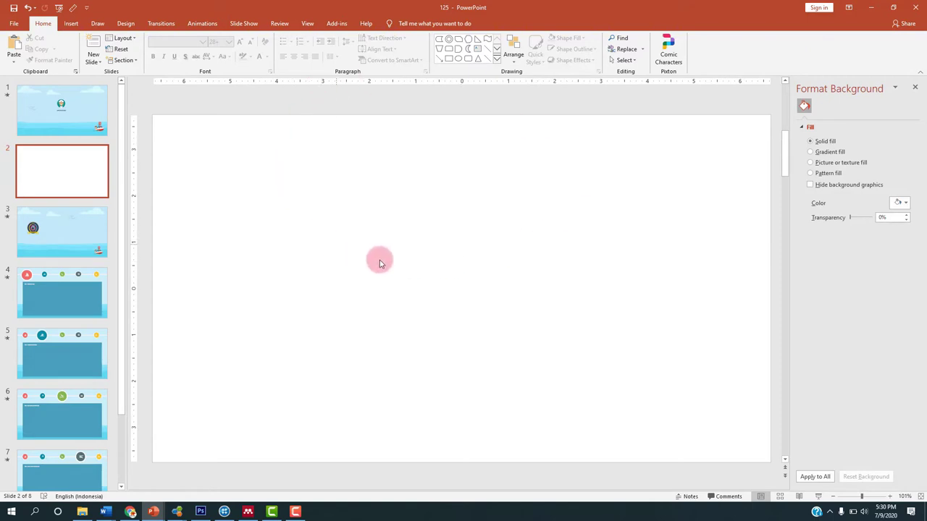
- Copy the five light-blue dot group from slide 1 and paste it onto slide 2
{"action": "left_click", "coordinate": [57, 121]}
{"action": "left_click", "coordinate": [145, 165]}
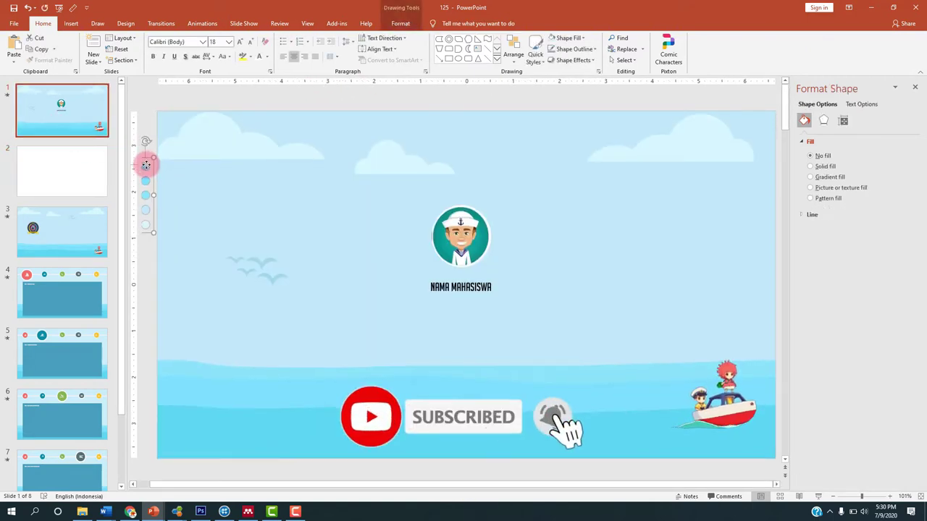
{"action": "left_click", "coordinate": [69, 185]}
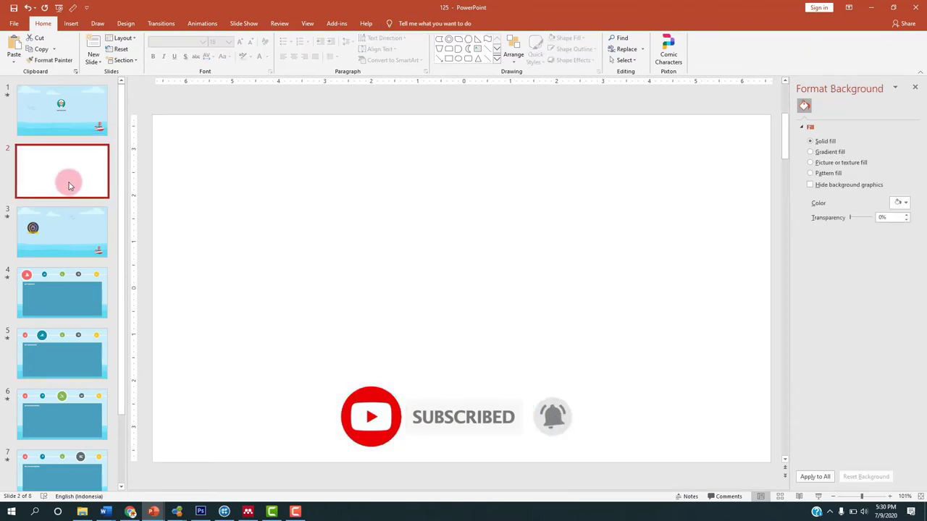
{"action": "key", "text": "ctrl+v"}
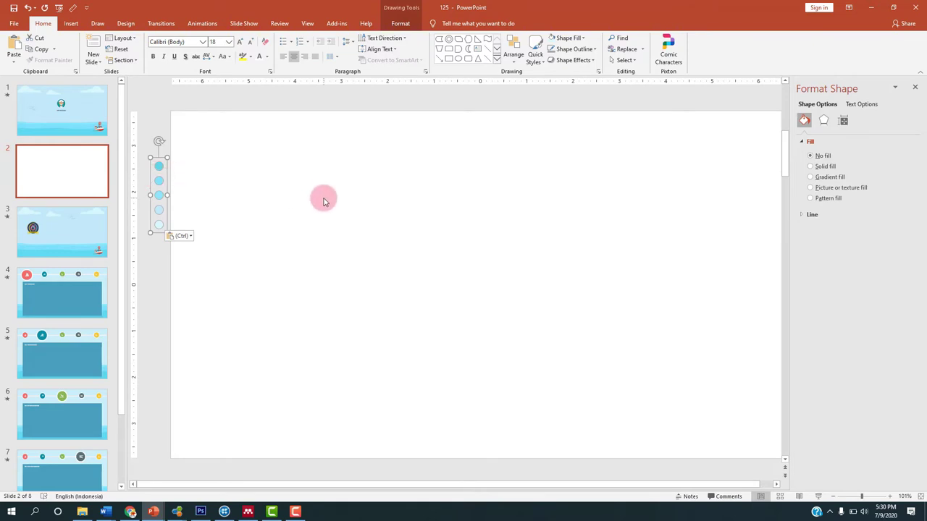
{"action": "left_click", "coordinate": [278, 180]}
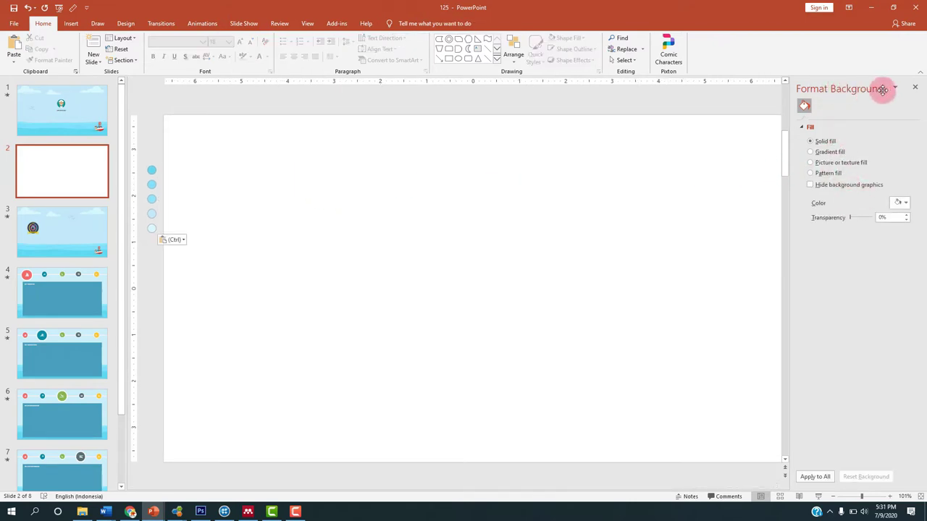
- Fill slide 2's background with a dot's light blue, then compare it against slide 1
{"action": "left_click", "coordinate": [905, 206]}
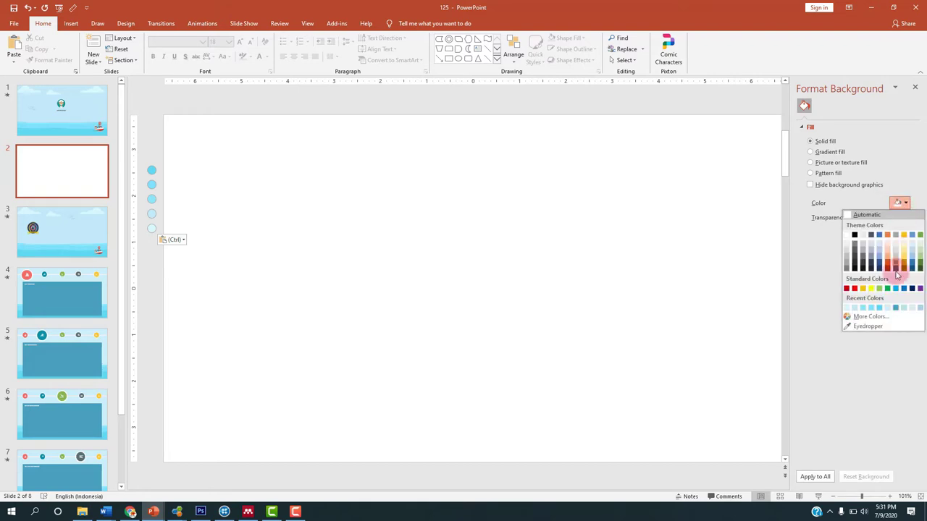
{"action": "left_click", "coordinate": [869, 326]}
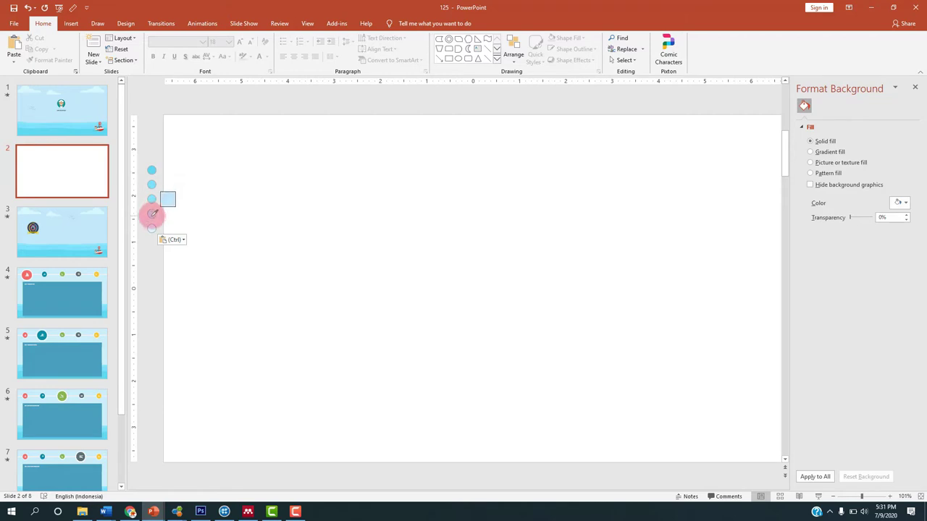
{"action": "left_click", "coordinate": [151, 215]}
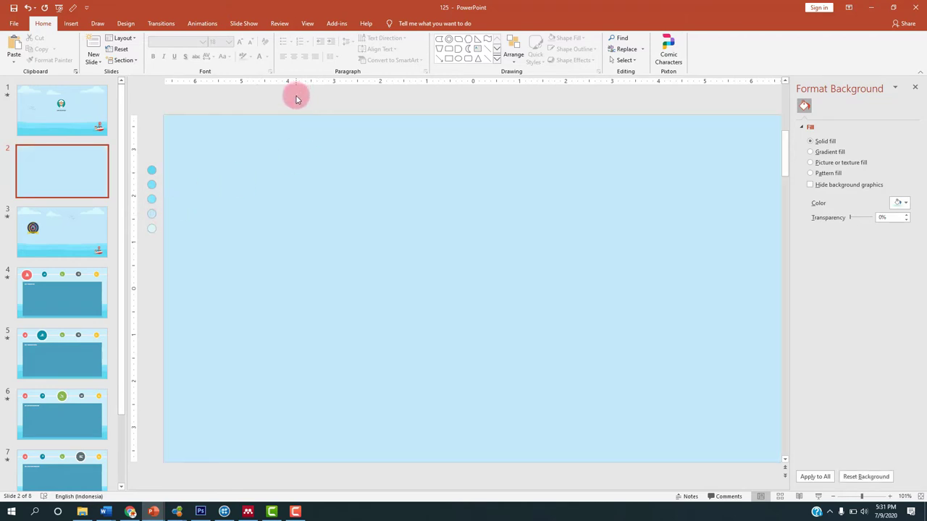
{"action": "left_click", "coordinate": [76, 116]}
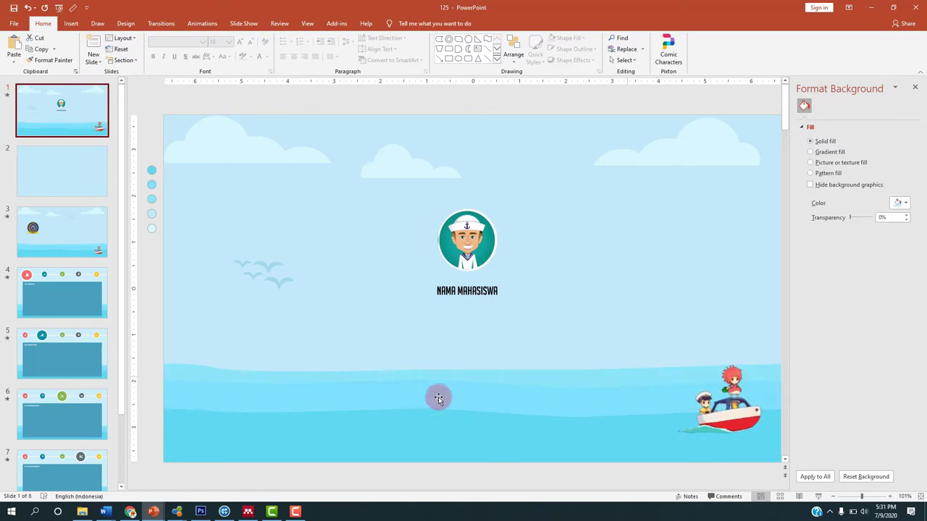
{"action": "left_click", "coordinate": [68, 180]}
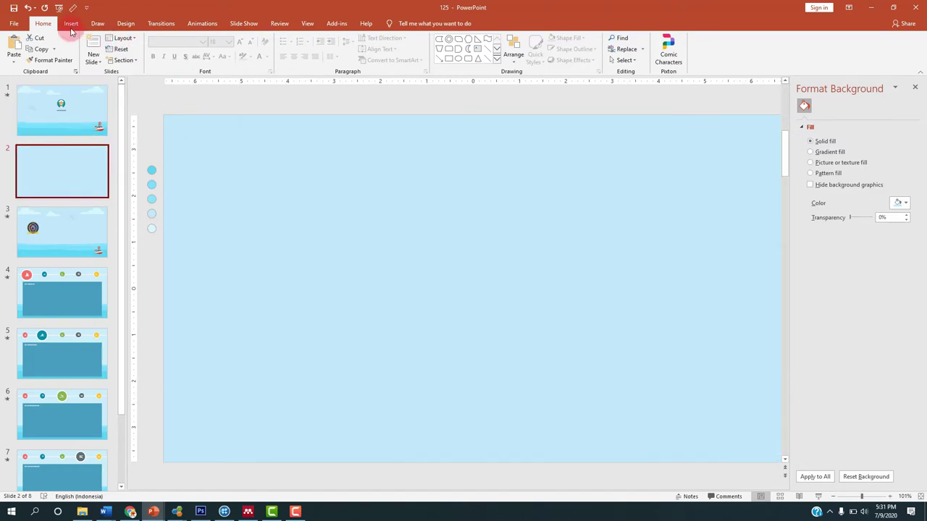
- Draw a full-width rectangle along the bottom edge of slide 2
{"action": "left_click", "coordinate": [71, 24]}
{"action": "left_click", "coordinate": [153, 55]}
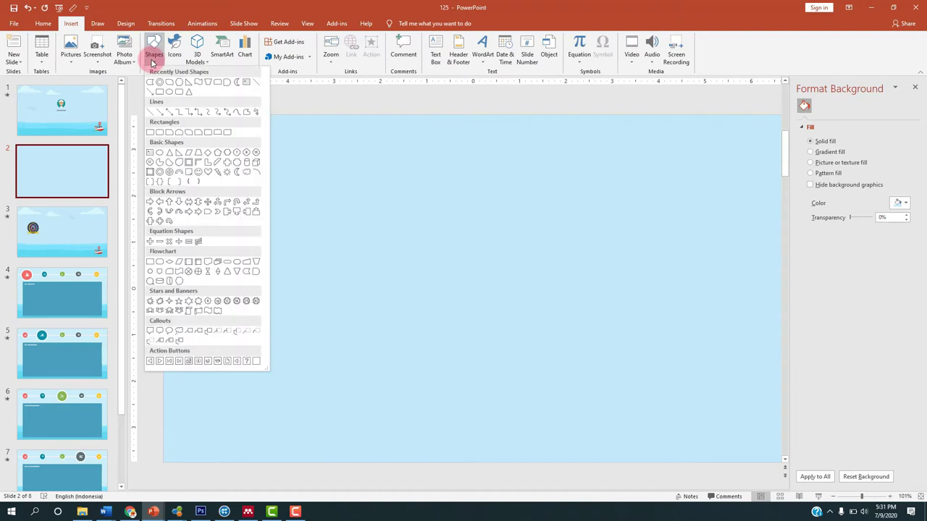
{"action": "left_click", "coordinate": [190, 85]}
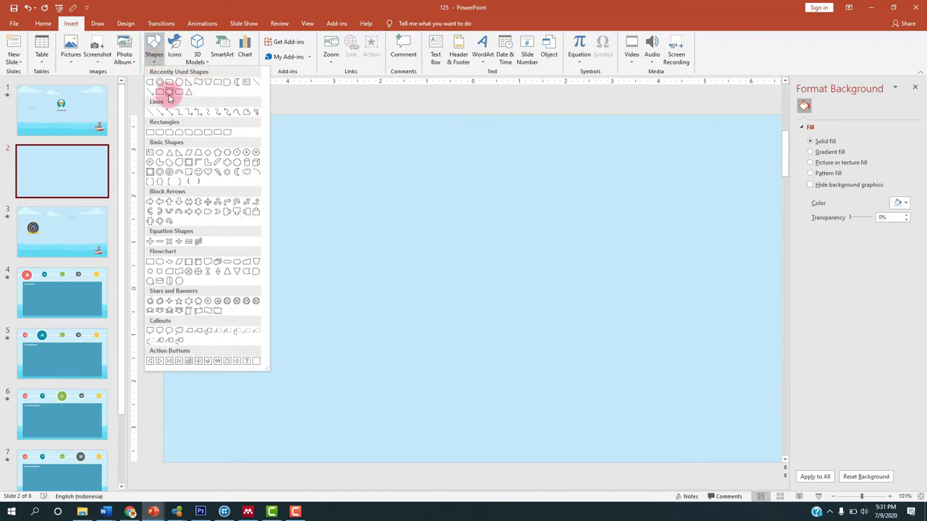
{"action": "left_click", "coordinate": [161, 94]}
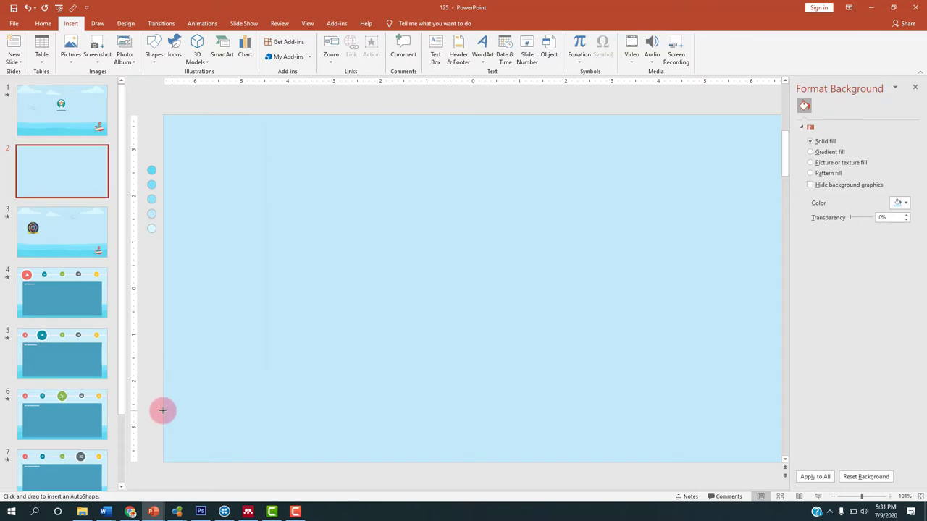
{"action": "left_click_drag", "start_coordinate": [163, 410], "coordinate": [773, 454]}
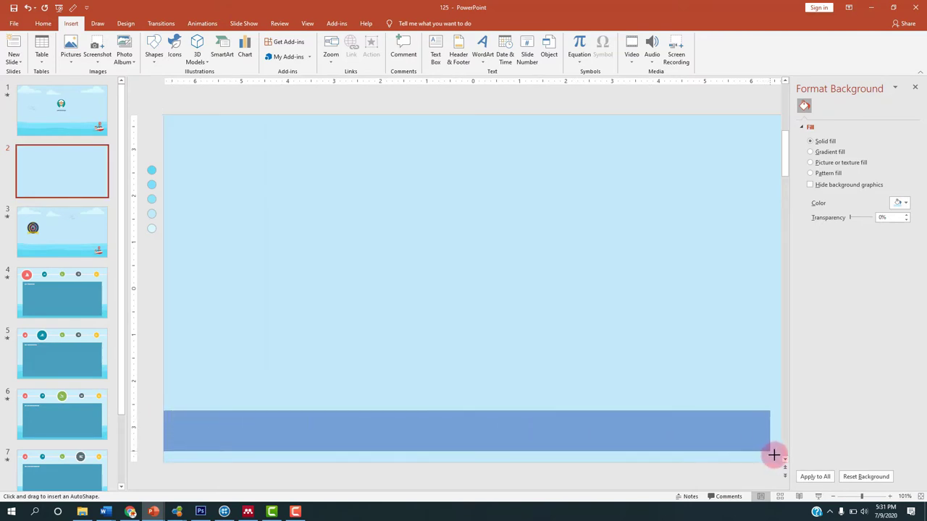
{"action": "left_click_drag", "start_coordinate": [773, 454], "coordinate": [776, 464]}
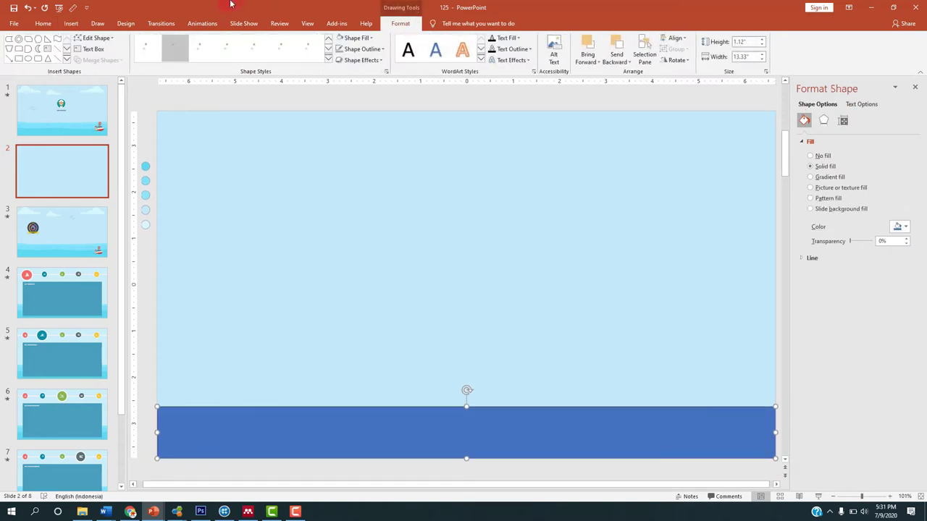
- Remove the strip's outline and fill it with blue sampled from a dot
{"action": "left_click", "coordinate": [359, 50]}
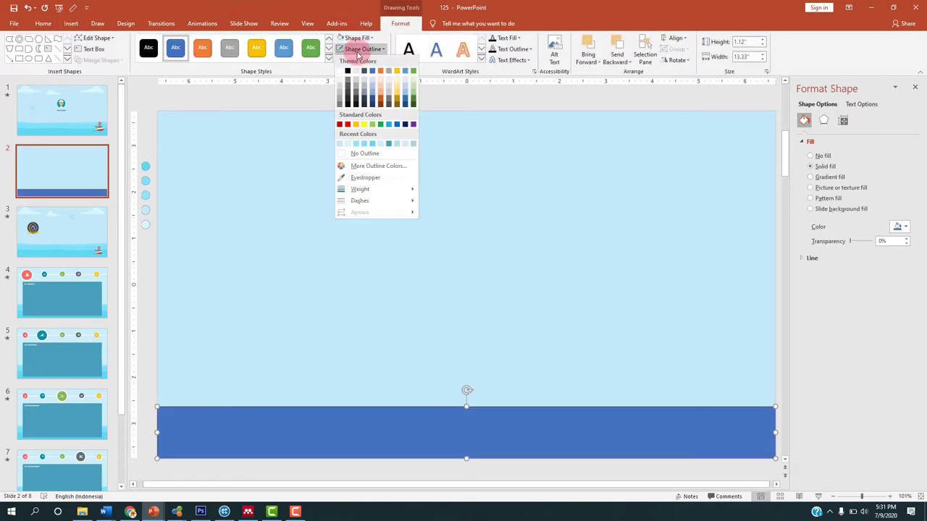
{"action": "left_click", "coordinate": [368, 157]}
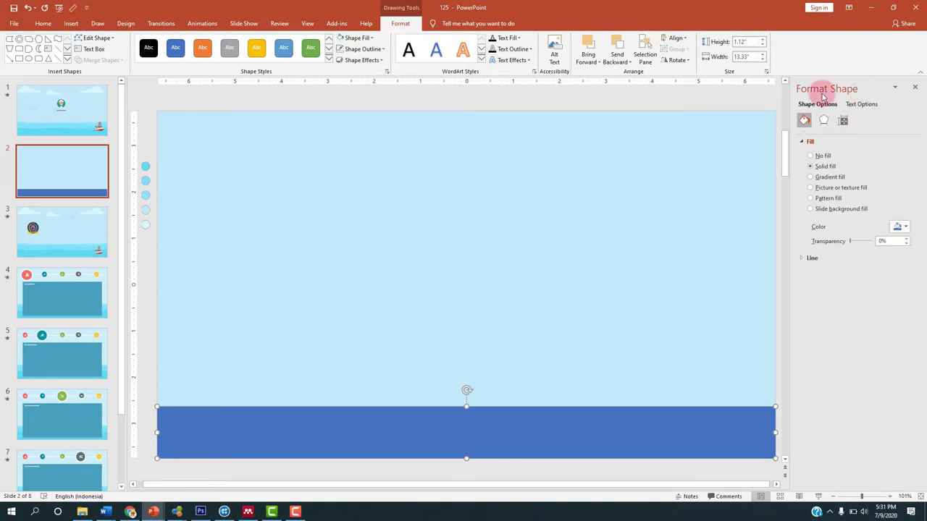
{"action": "left_click", "coordinate": [368, 41]}
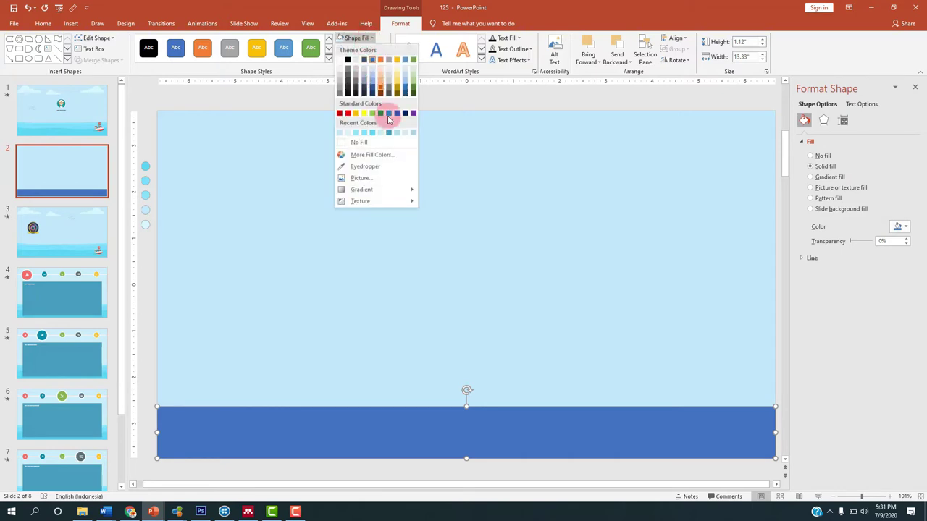
{"action": "left_click", "coordinate": [362, 166]}
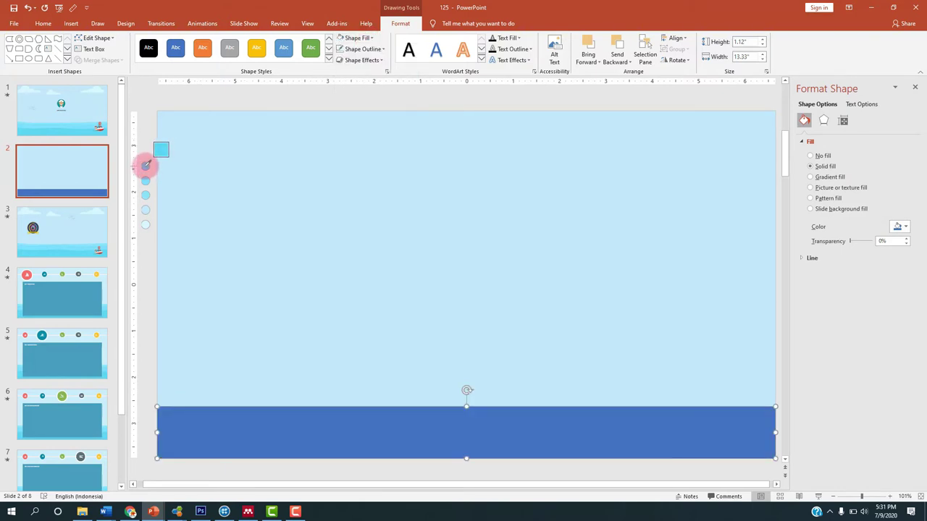
{"action": "left_click", "coordinate": [146, 165]}
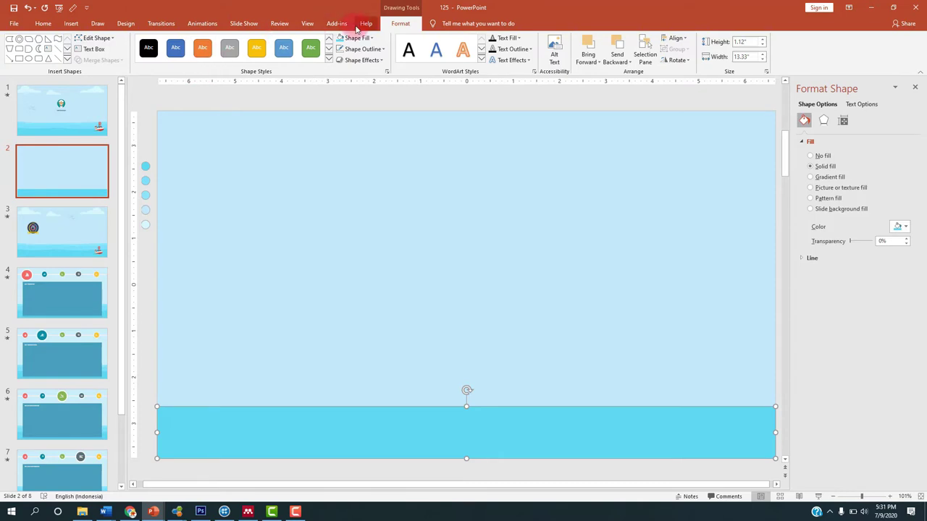
- Enter Edit Points on the bottom strip and add a point on its top edge
{"action": "left_click", "coordinate": [94, 38]}
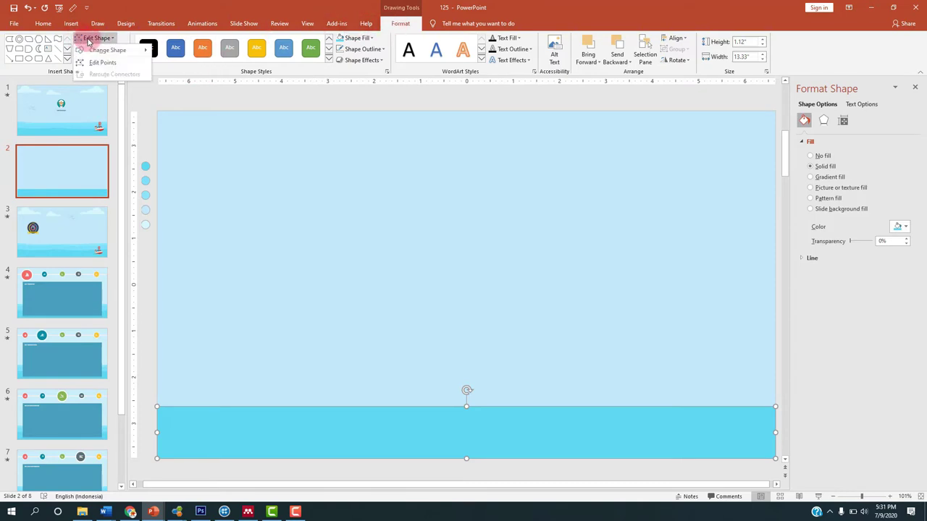
{"action": "left_click", "coordinate": [93, 64]}
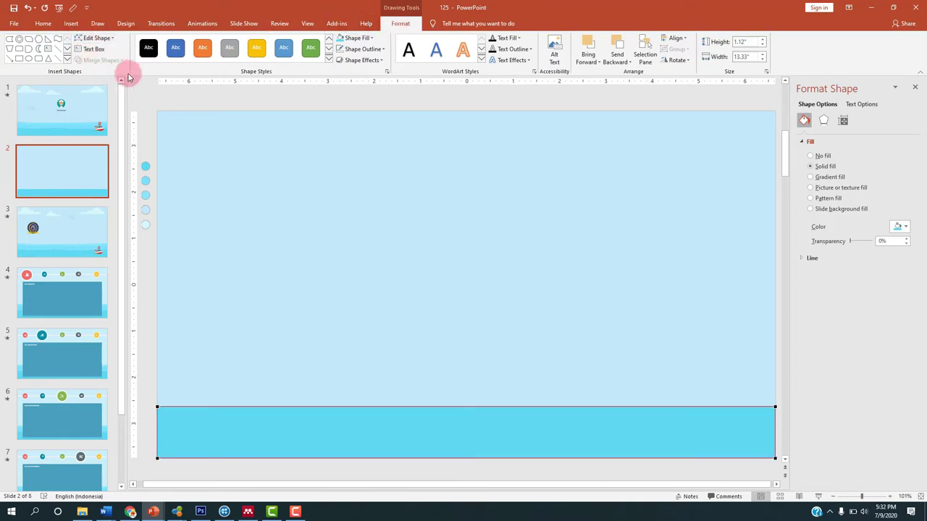
{"action": "left_click", "coordinate": [461, 411]}
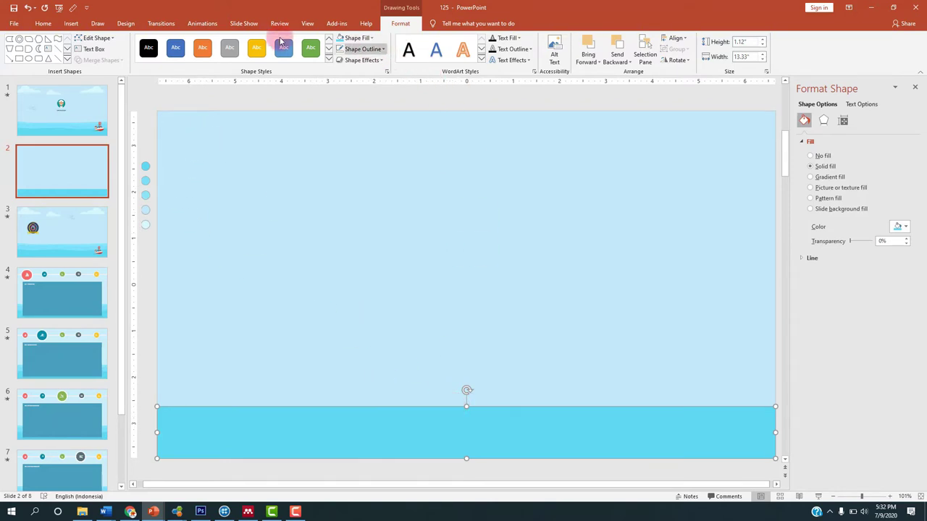
{"action": "left_click", "coordinate": [96, 38]}
{"action": "left_click", "coordinate": [103, 63]}
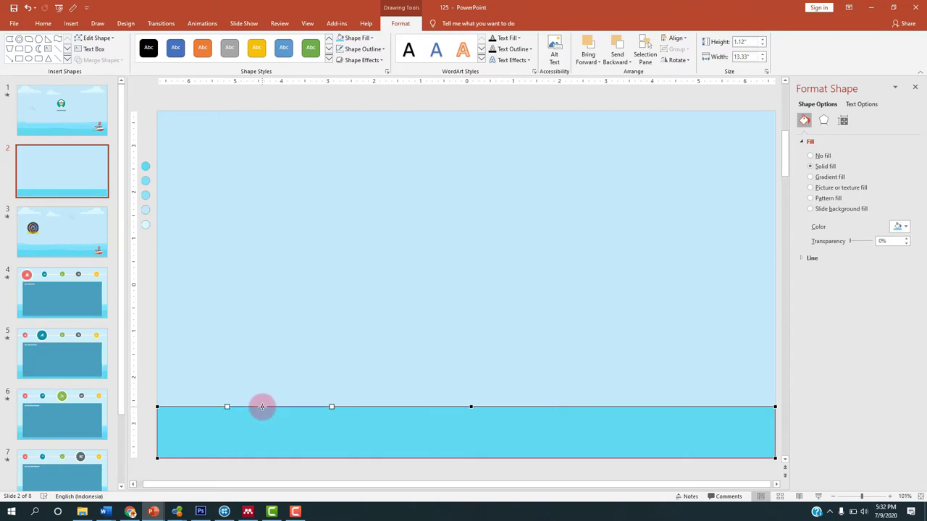
{"action": "left_click", "coordinate": [262, 407]}
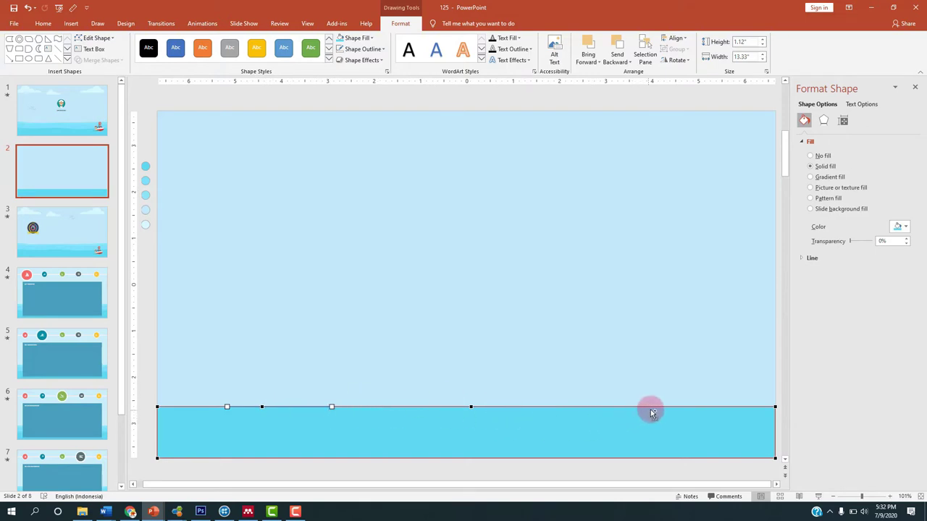
- Drag the top-edge points and curves into crests and dips forming a gentle wave
{"action": "left_click_drag", "start_coordinate": [656, 407], "coordinate": [657, 405]}
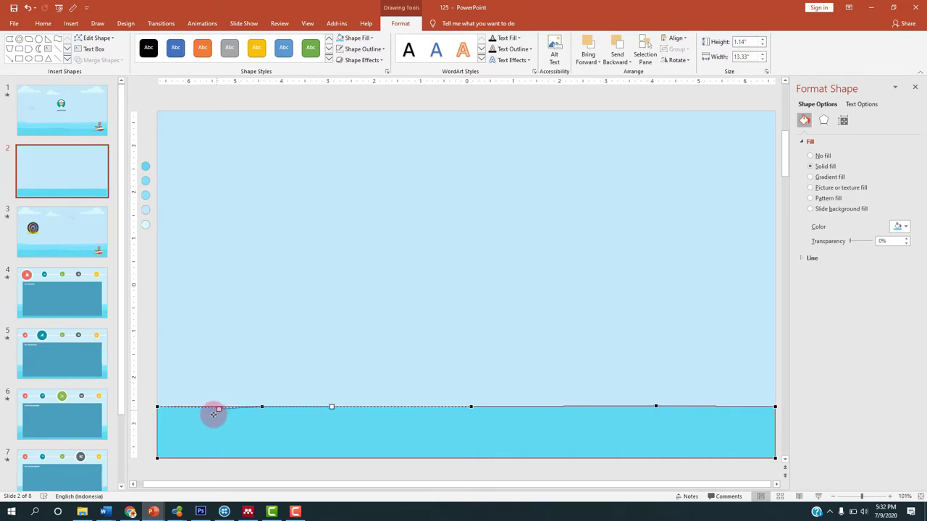
{"action": "left_click_drag", "start_coordinate": [208, 416], "coordinate": [209, 415]}
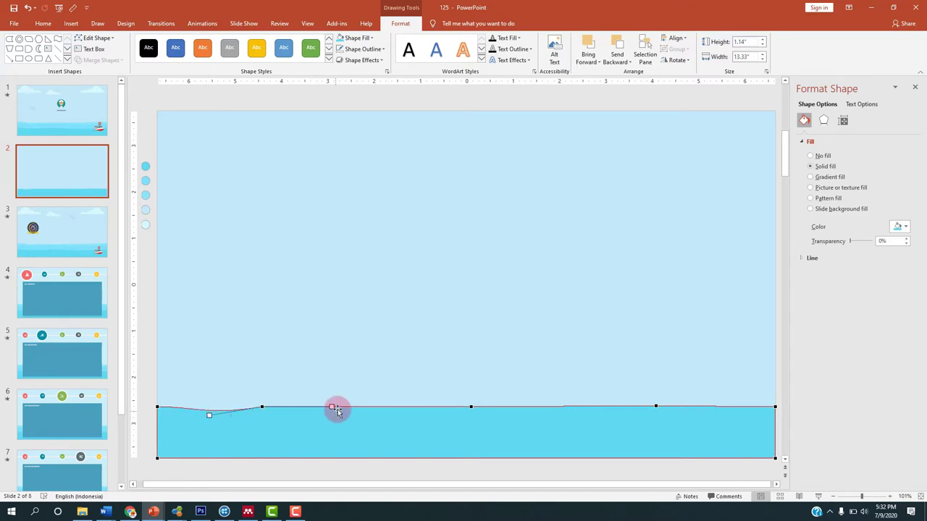
{"action": "left_click_drag", "start_coordinate": [331, 406], "coordinate": [371, 414]}
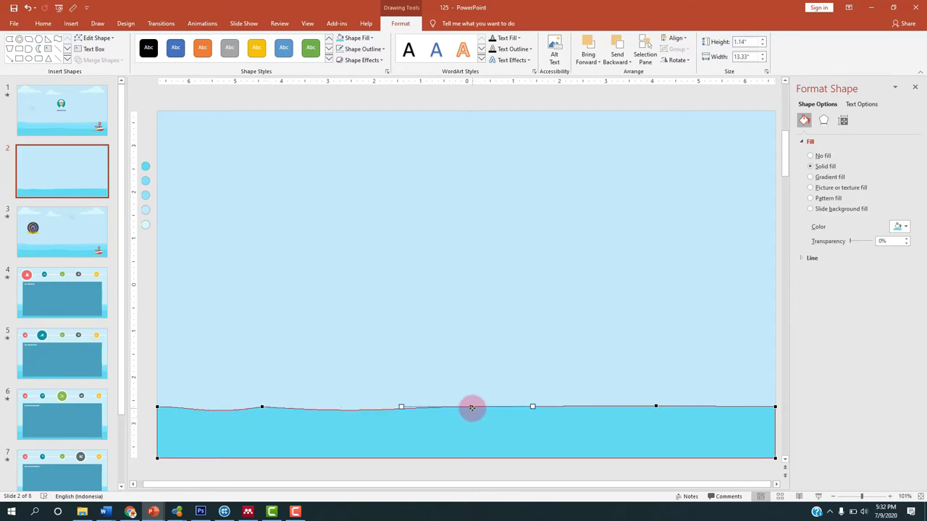
{"action": "left_click_drag", "start_coordinate": [471, 408], "coordinate": [470, 400]}
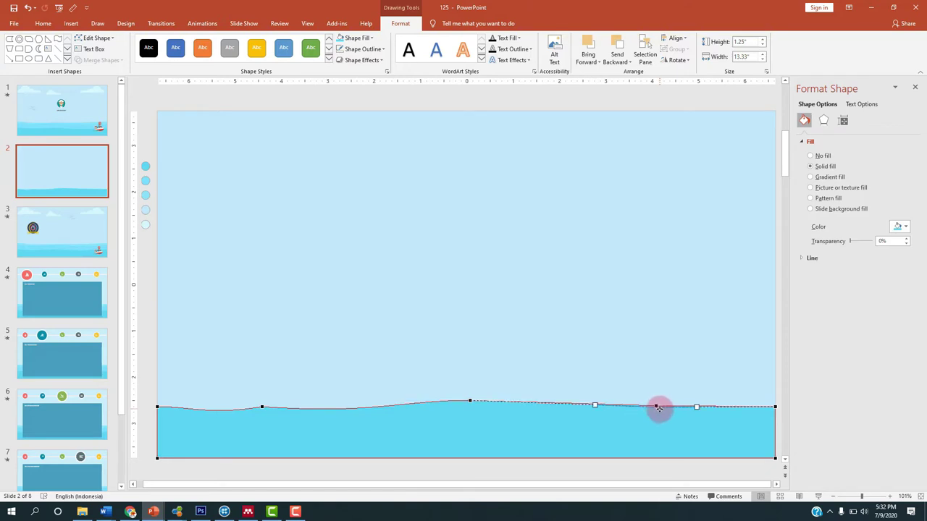
{"action": "left_click_drag", "start_coordinate": [662, 415], "coordinate": [660, 414]}
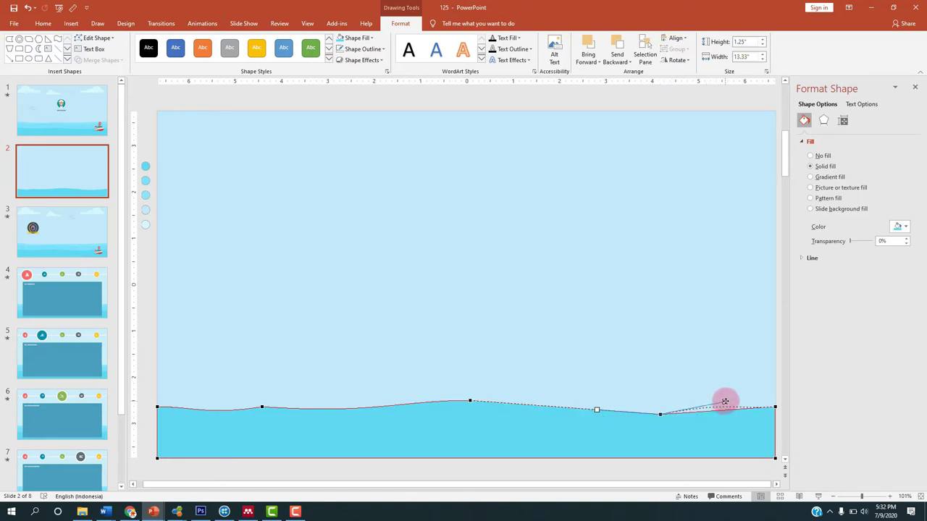
{"action": "left_click_drag", "start_coordinate": [725, 402], "coordinate": [725, 402]}
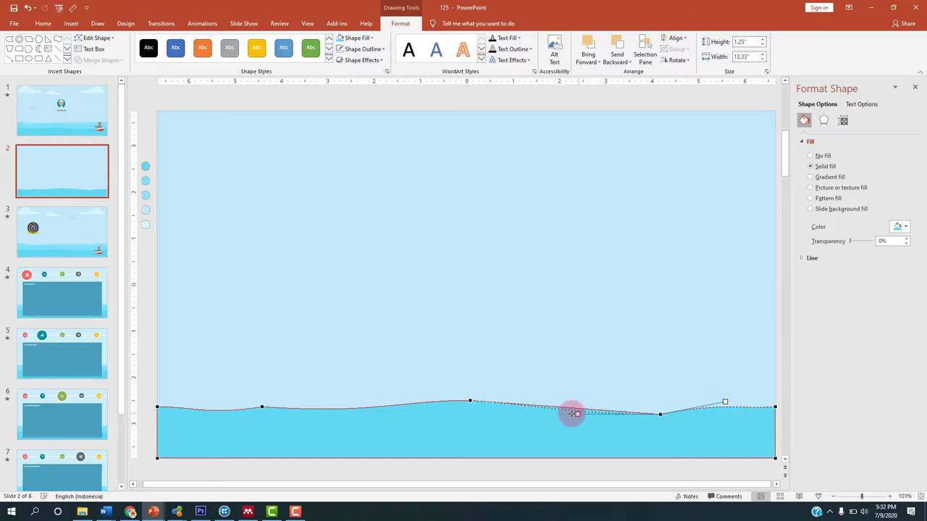
{"action": "left_click_drag", "start_coordinate": [537, 413], "coordinate": [535, 415]}
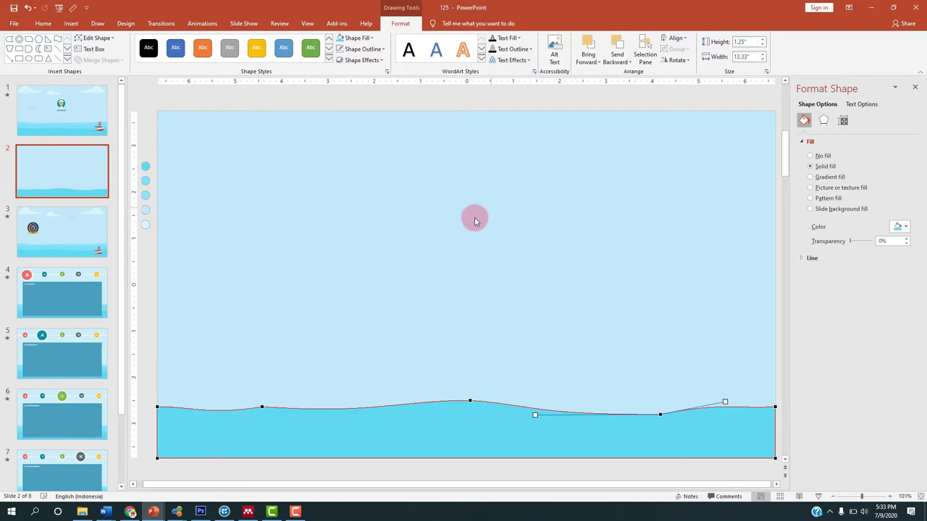
- Review the finished wave, then shift the wave shape slightly down and right
{"action": "left_click", "coordinate": [438, 221]}
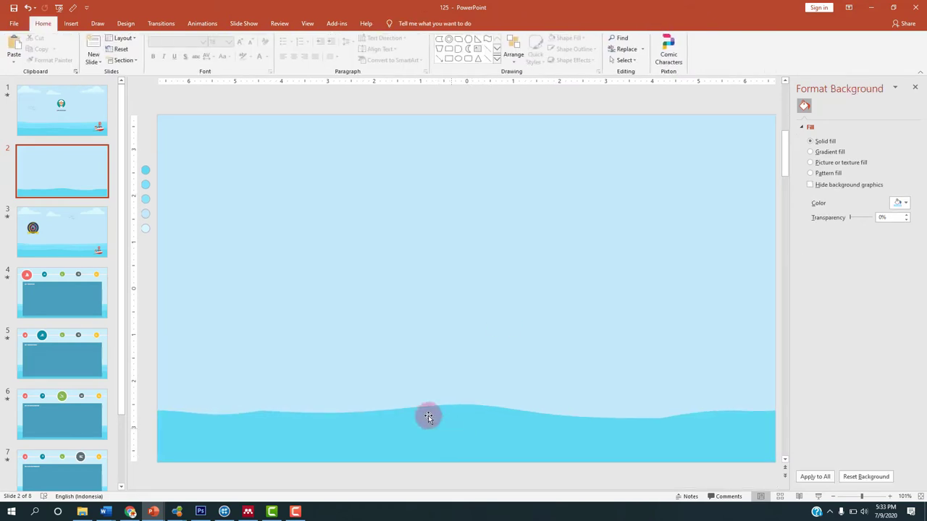
{"action": "left_click", "coordinate": [343, 431]}
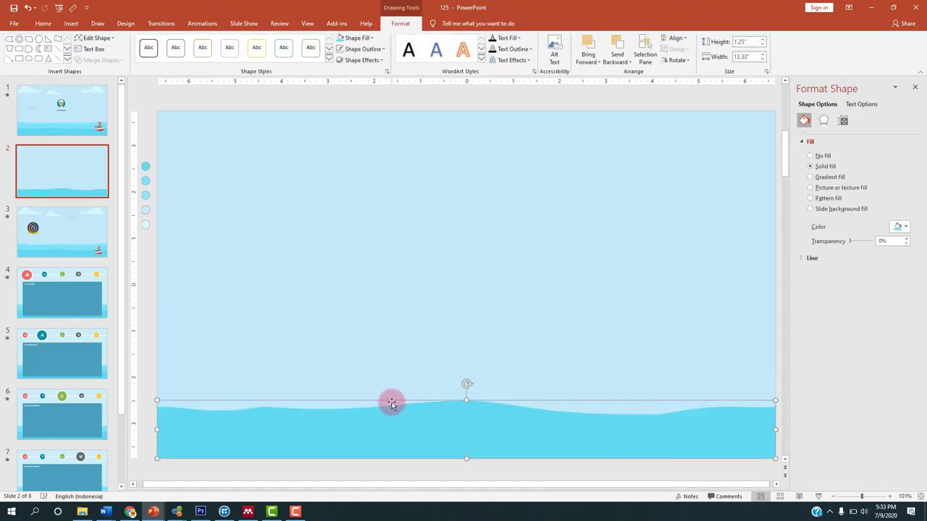
{"action": "left_click", "coordinate": [434, 375]}
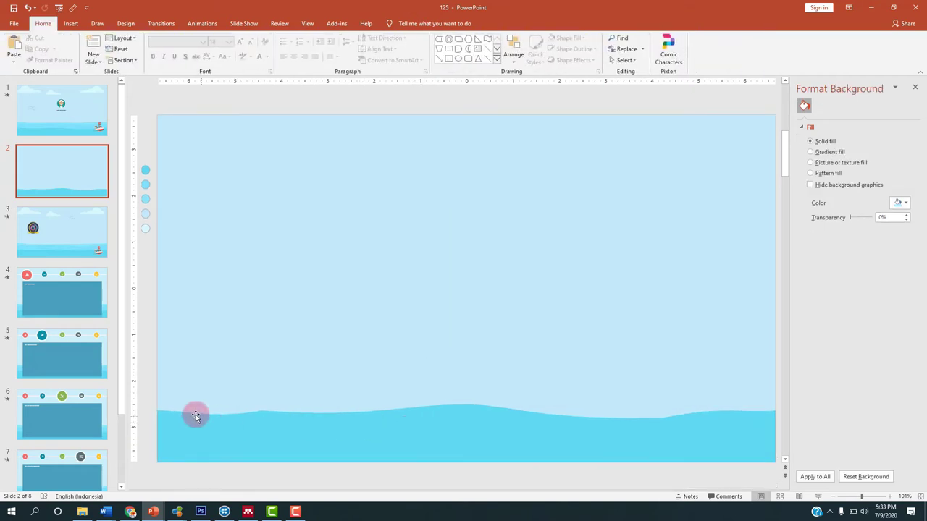
{"action": "left_click", "coordinate": [462, 437]}
{"action": "left_click", "coordinate": [467, 395]}
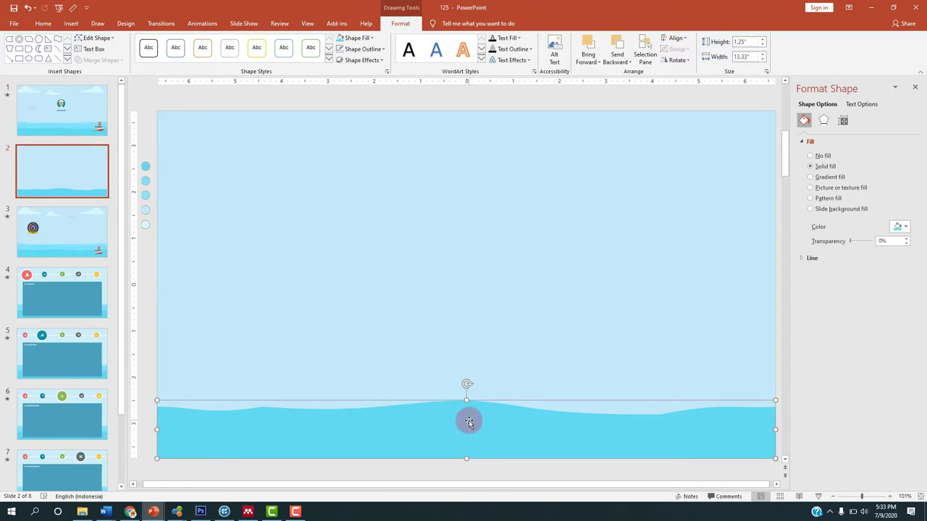
{"action": "left_click_drag", "start_coordinate": [469, 422], "coordinate": [456, 403]}
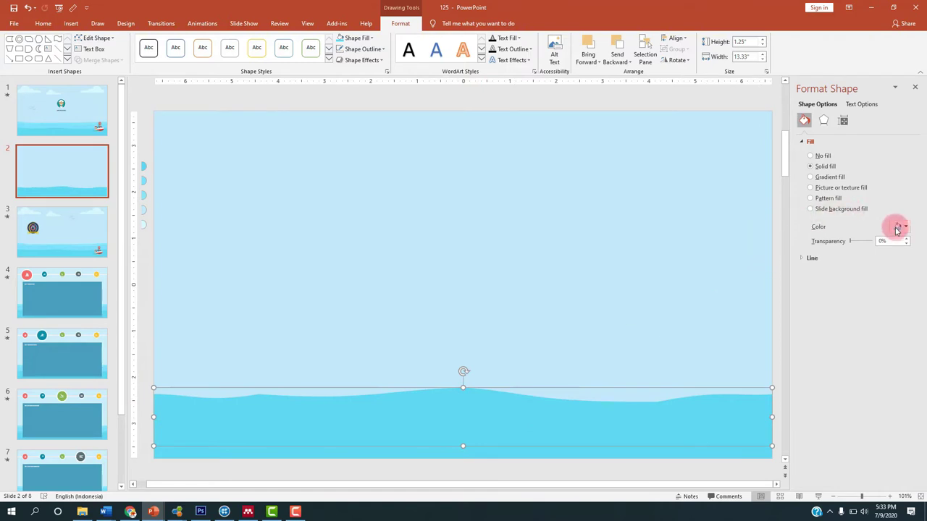
- Fill the wave with light turquoise sampled from a dot
{"action": "left_click", "coordinate": [354, 38]}
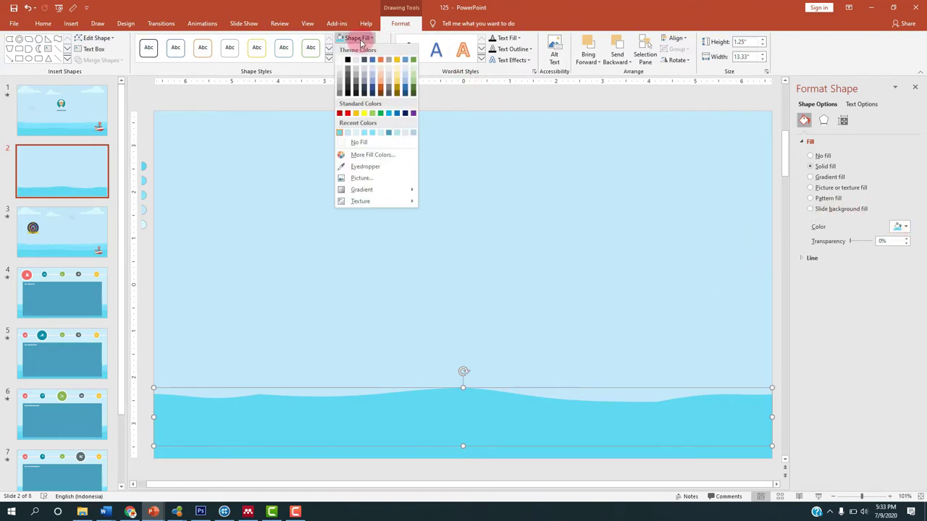
{"action": "left_click", "coordinate": [356, 166]}
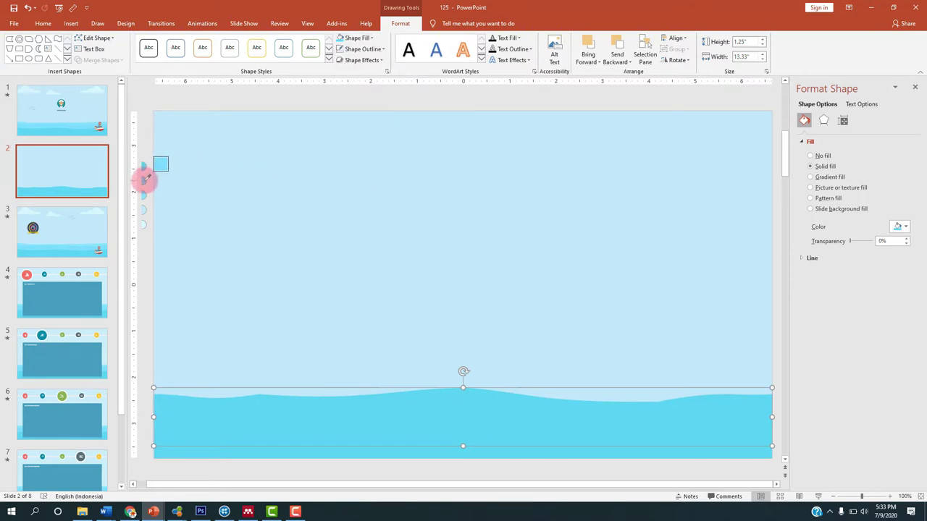
{"action": "left_click", "coordinate": [145, 179]}
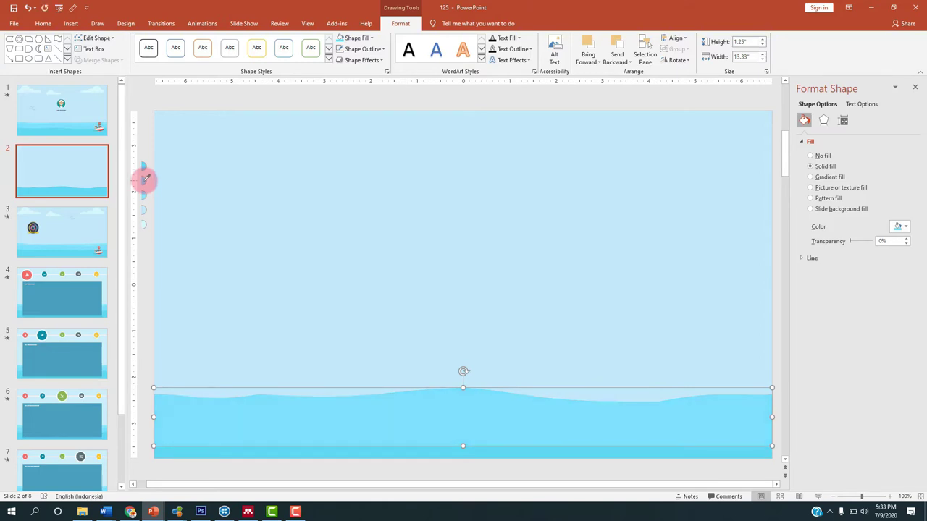
{"action": "left_click", "coordinate": [243, 492]}
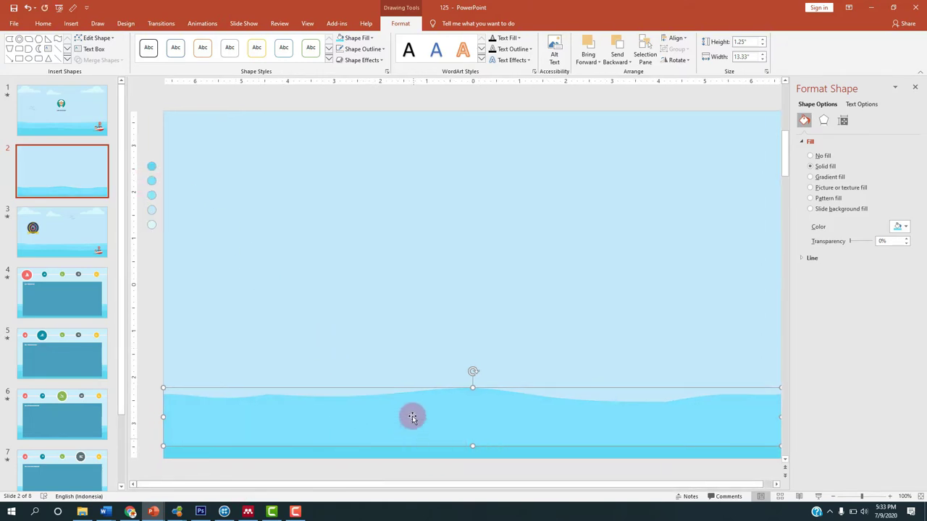
- Send the lighter wave to the back and raise it above the original
{"action": "right_click", "coordinate": [423, 413]}
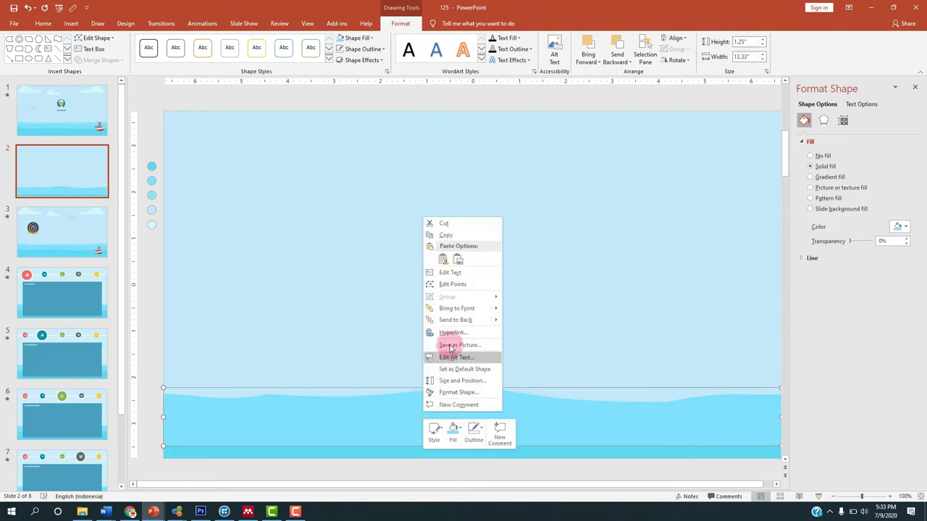
{"action": "left_click", "coordinate": [458, 324]}
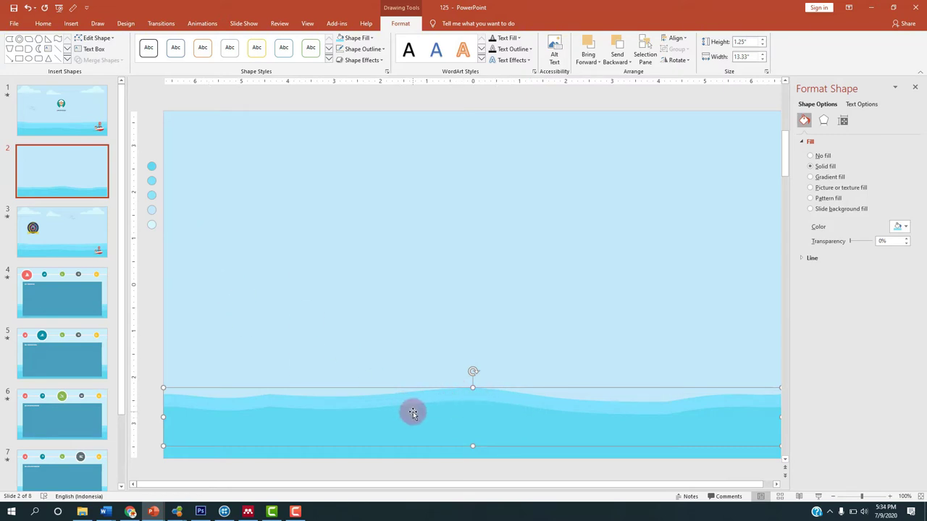
{"action": "left_click_drag", "start_coordinate": [412, 413], "coordinate": [444, 403]}
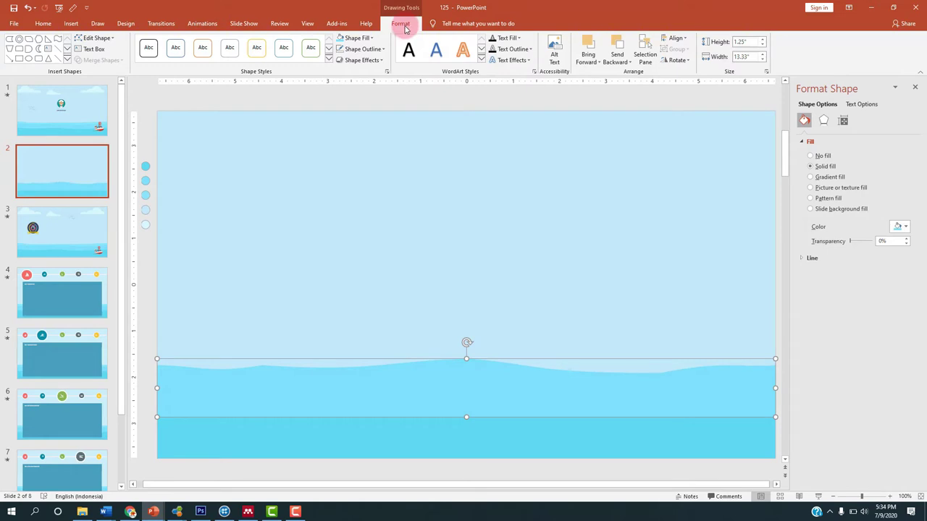
- Reshape the lighter wave's edge: add a point, deepen dips, lower the middle crest
{"action": "left_click", "coordinate": [93, 40]}
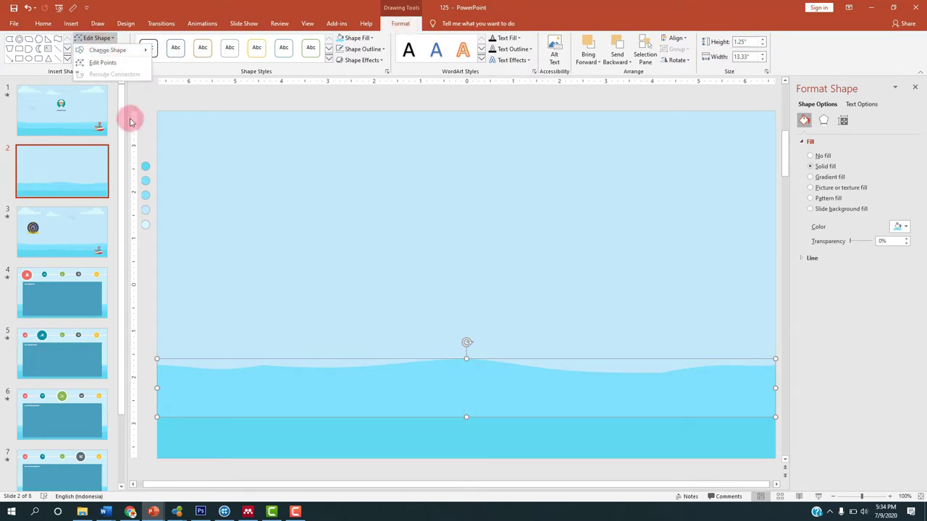
{"action": "left_click", "coordinate": [102, 62]}
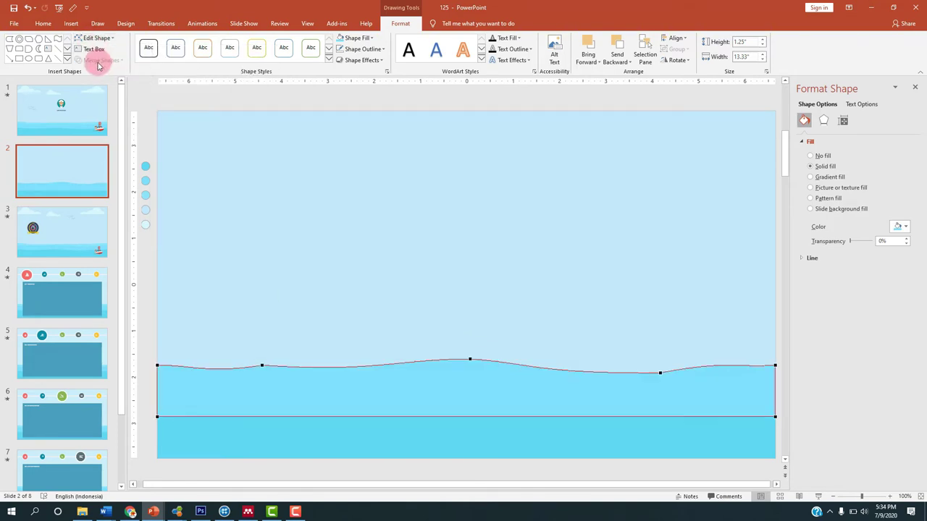
{"action": "left_click", "coordinate": [261, 366]}
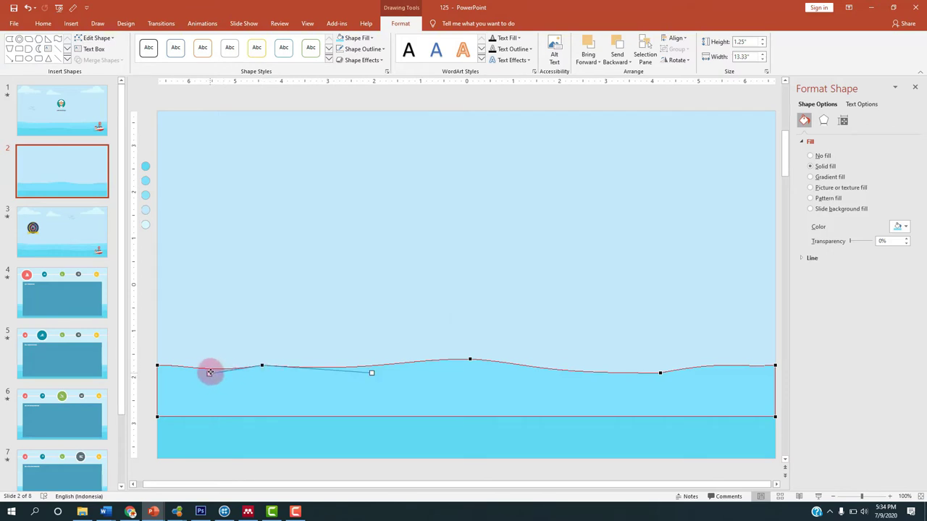
{"action": "left_click_drag", "start_coordinate": [209, 372], "coordinate": [207, 364]}
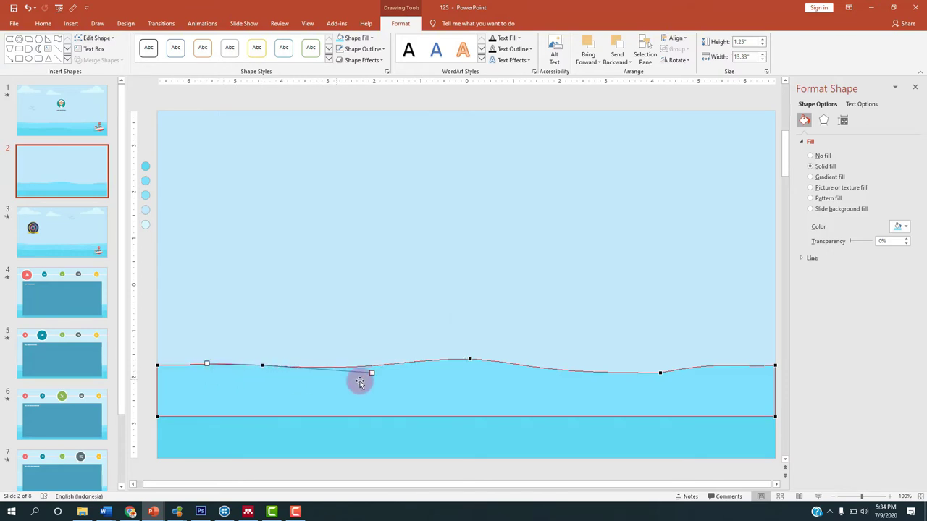
{"action": "left_click_drag", "start_coordinate": [374, 380], "coordinate": [388, 383]}
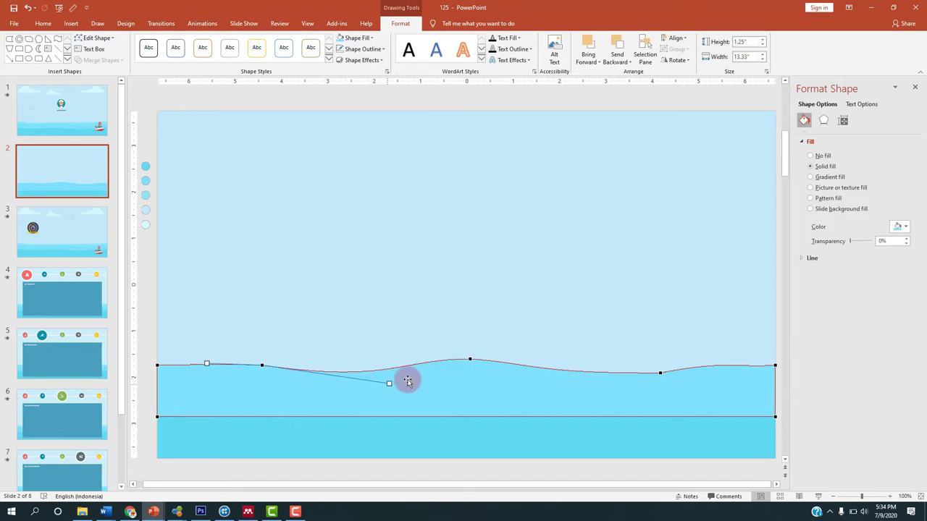
{"action": "left_click_drag", "start_coordinate": [470, 360], "coordinate": [471, 367]}
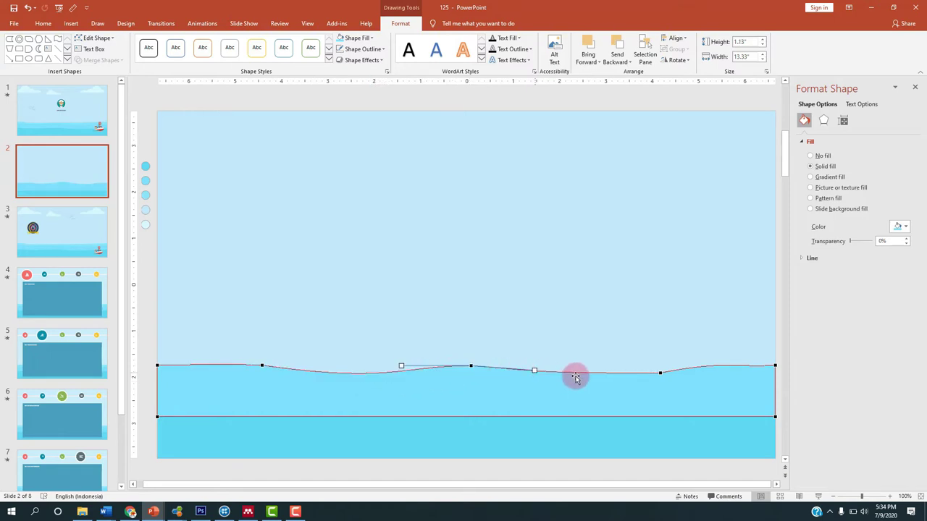
{"action": "left_click", "coordinate": [662, 373]}
{"action": "mouse_move", "coordinate": [721, 361]}
{"action": "left_mouse_down"}
{"action": "mouse_move", "coordinate": [736, 376]}
{"action": "mouse_move", "coordinate": [699, 371]}
{"action": "left_mouse_up"}
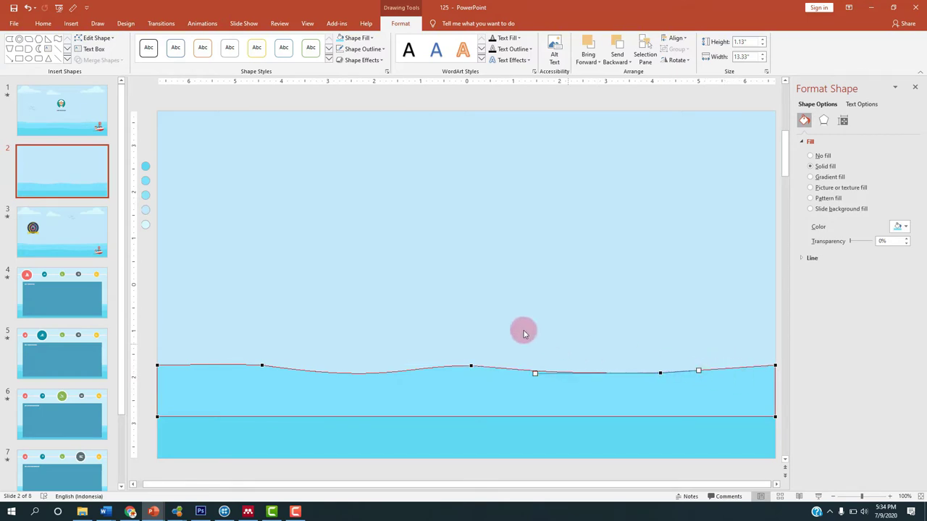
{"action": "left_click", "coordinate": [395, 293]}
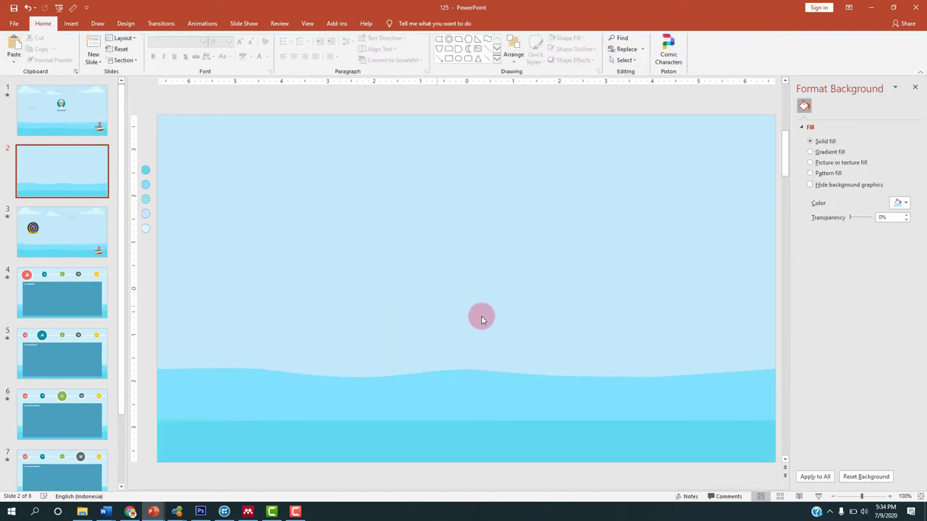
- Reselect the lighter wave and resample its fill colour from the slide
{"action": "left_click", "coordinate": [472, 375]}
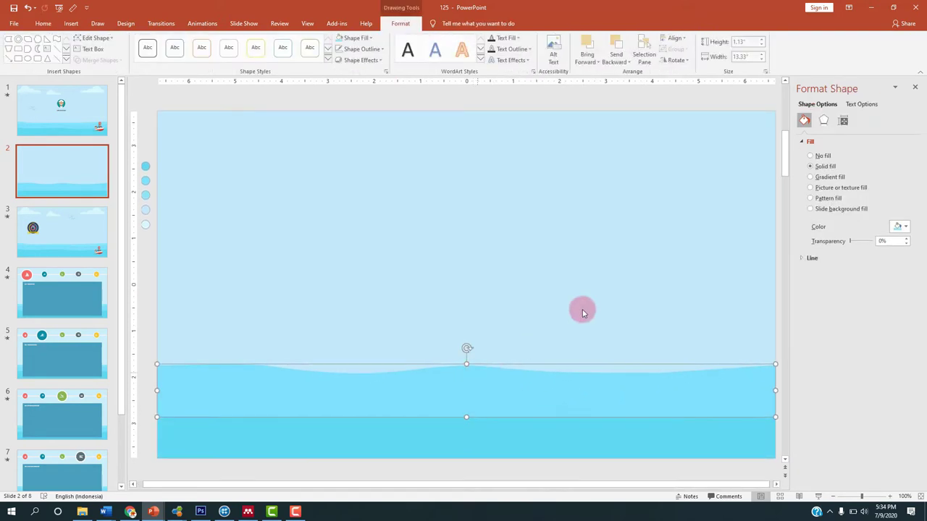
{"action": "left_click", "coordinate": [353, 39]}
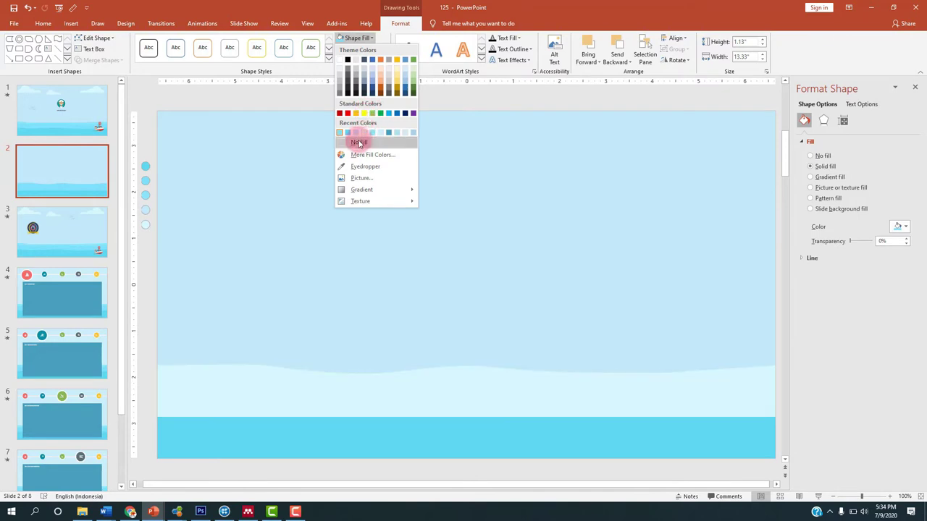
{"action": "left_click", "coordinate": [365, 166]}
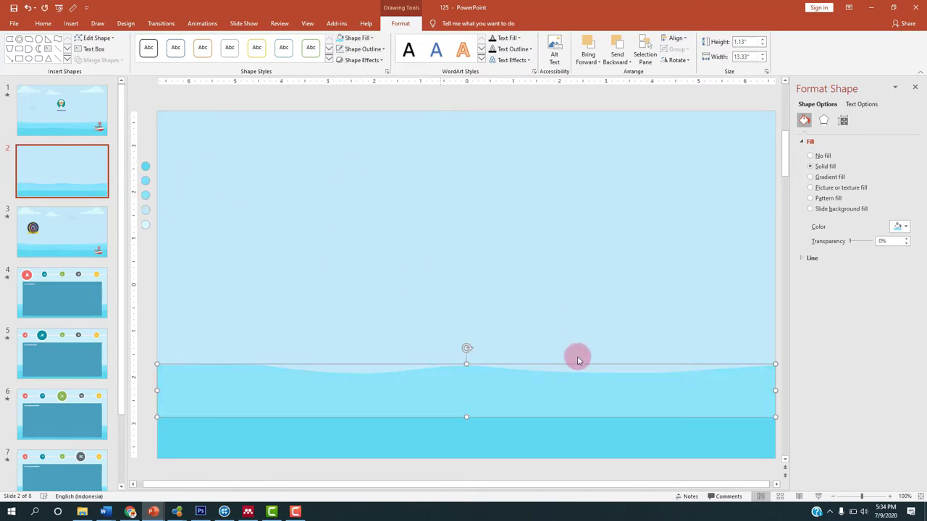
- Send the lighter wave behind the other waves and nudge it down three steps
{"action": "right_click", "coordinate": [514, 378]}
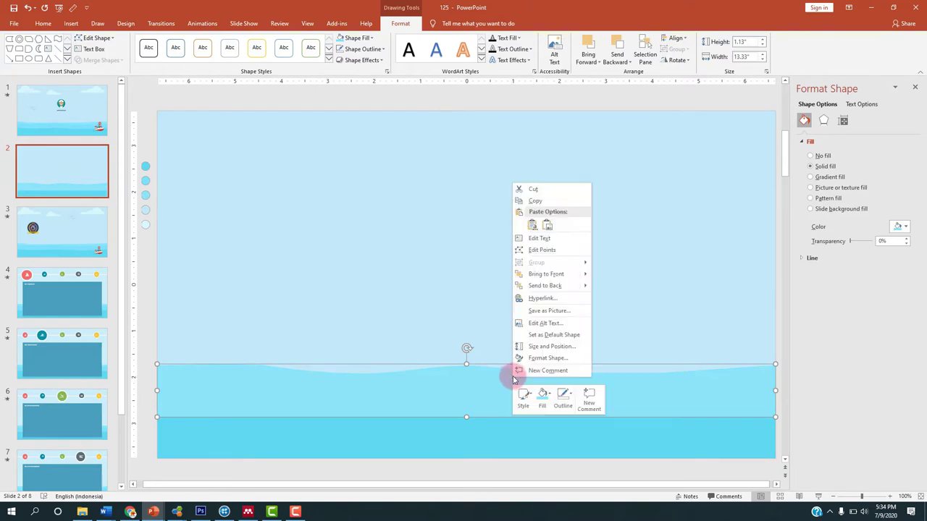
{"action": "left_click", "coordinate": [539, 287]}
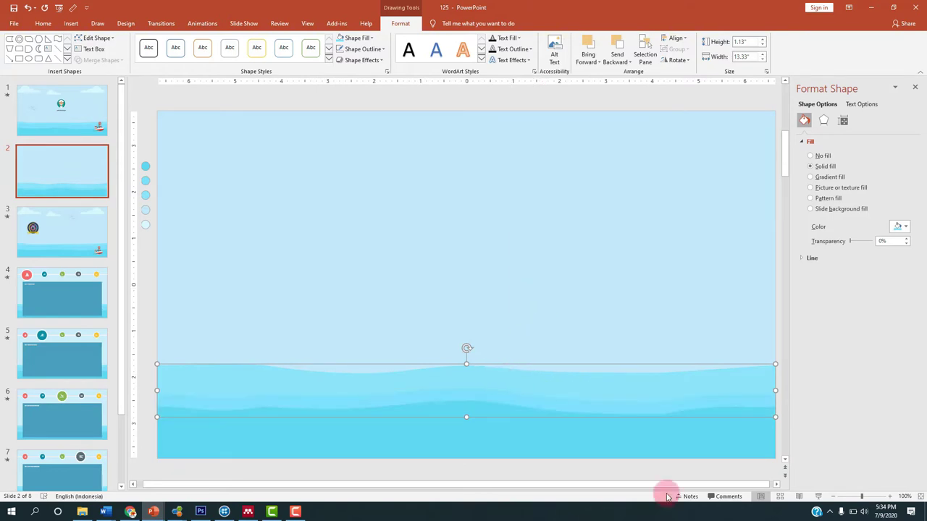
{"action": "key", "text": "Down"}
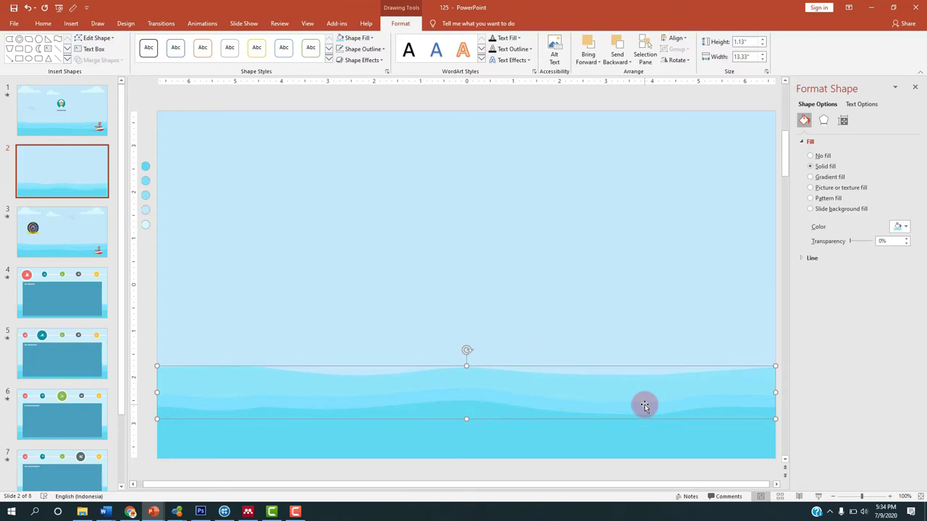
{"action": "key", "text": "Down"}
{"action": "key", "text": "Down"}
{"action": "key", "text": "Down"}
{"action": "key", "text": "Down"}
{"action": "key", "text": "Down"}
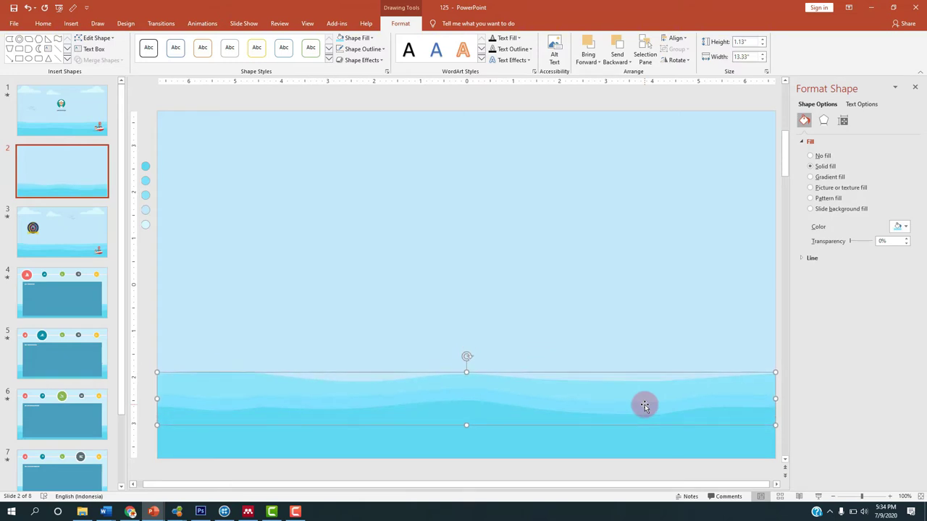
{"action": "key", "text": "Down"}
{"action": "key", "text": "Down"}
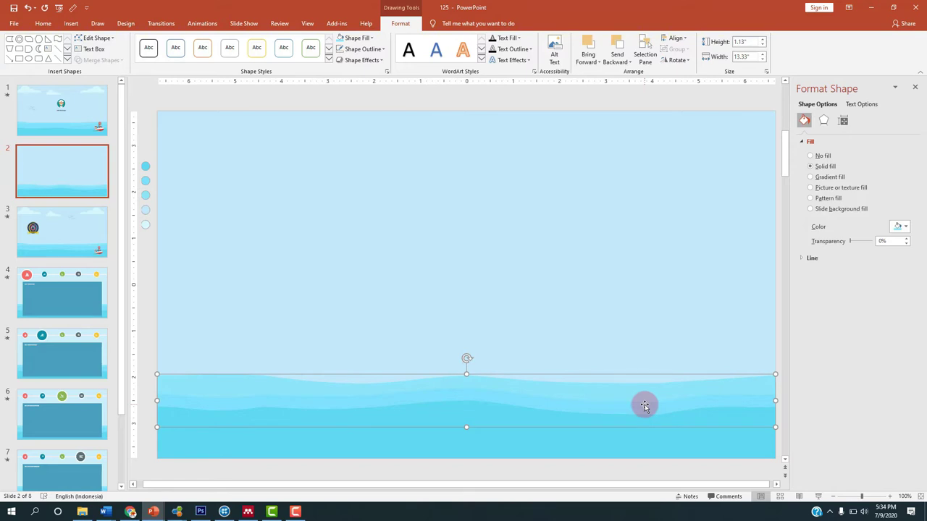
{"action": "left_click", "coordinate": [604, 345]}
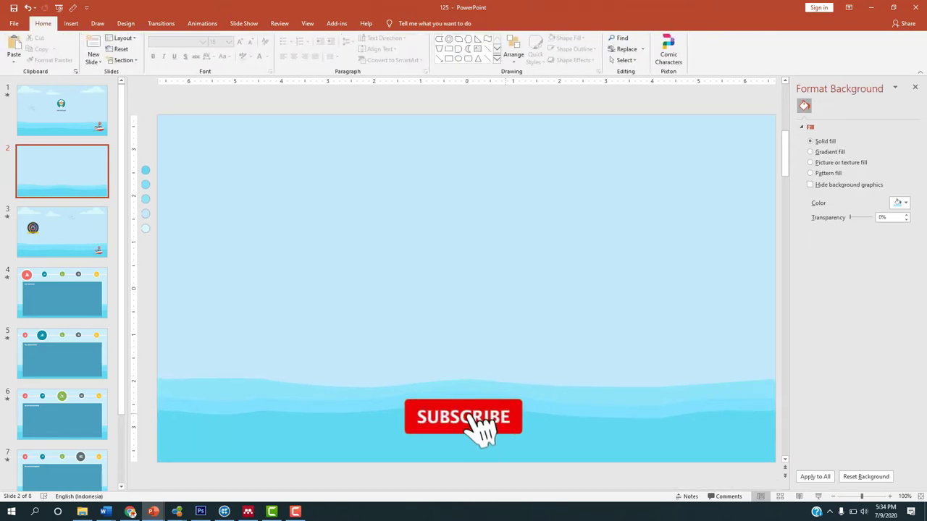
{"action": "left_click", "coordinate": [58, 109]}
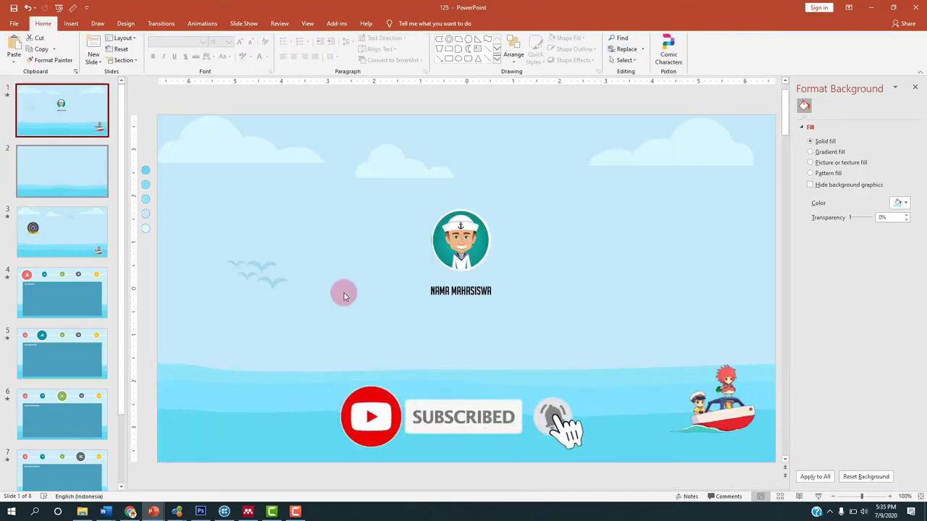
{"action": "left_click", "coordinate": [53, 131]}
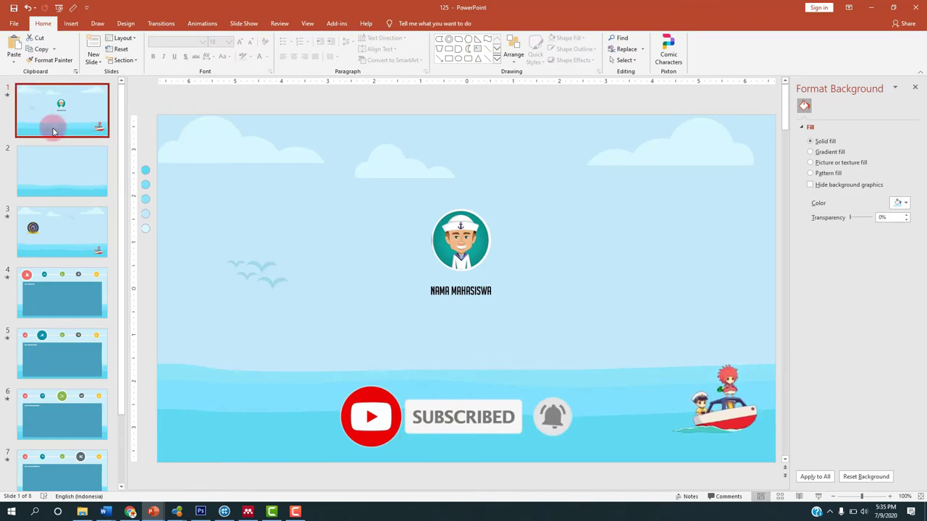
{"action": "left_click", "coordinate": [62, 174]}
{"action": "left_click", "coordinate": [74, 116]}
{"action": "left_click", "coordinate": [76, 180]}
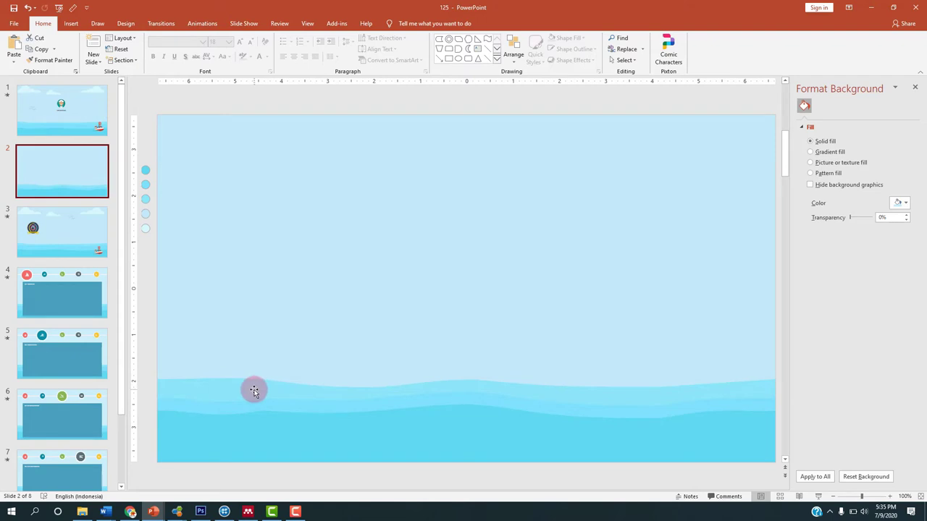
{"action": "left_click", "coordinate": [254, 391]}
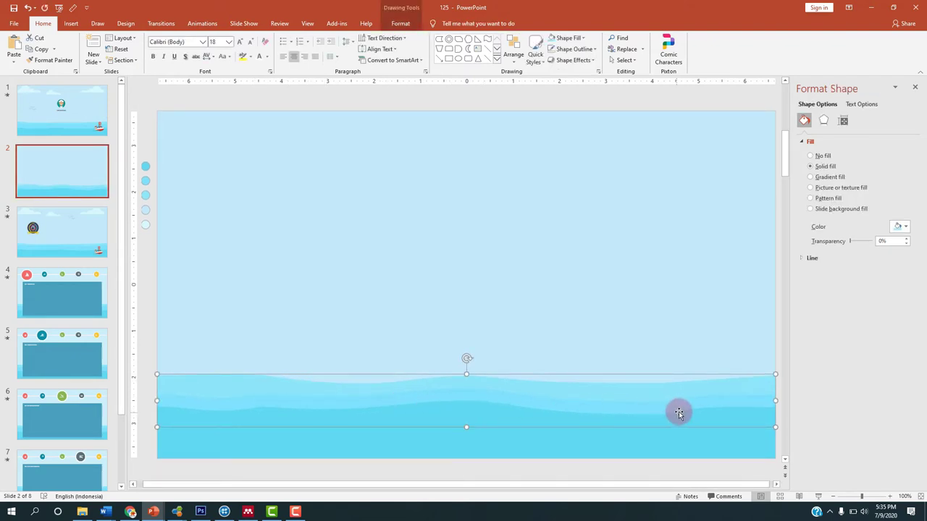
{"action": "left_click", "coordinate": [614, 345]}
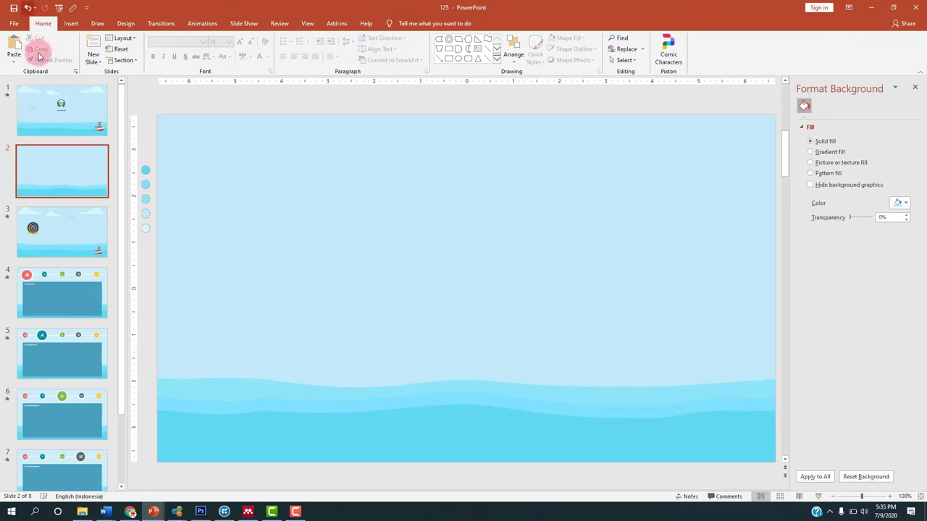
{"action": "left_click", "coordinate": [58, 105]}
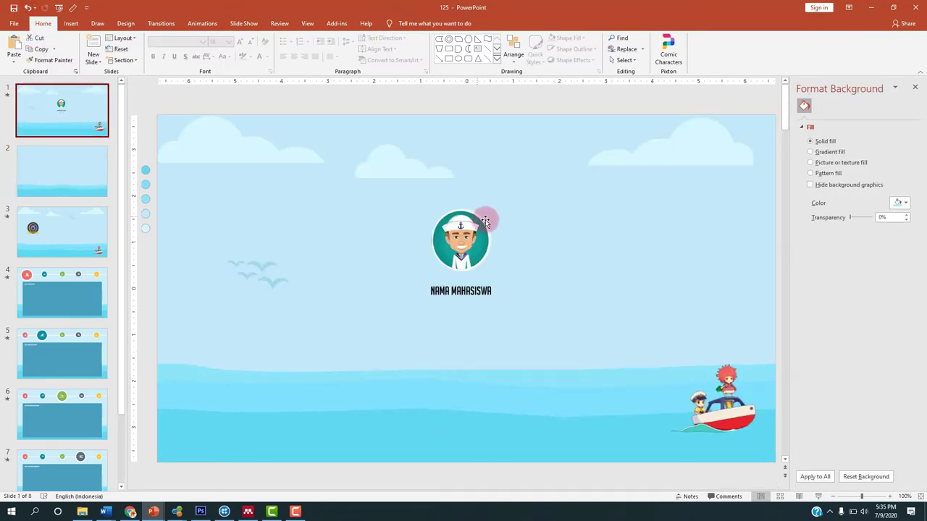
{"action": "left_click", "coordinate": [291, 151]}
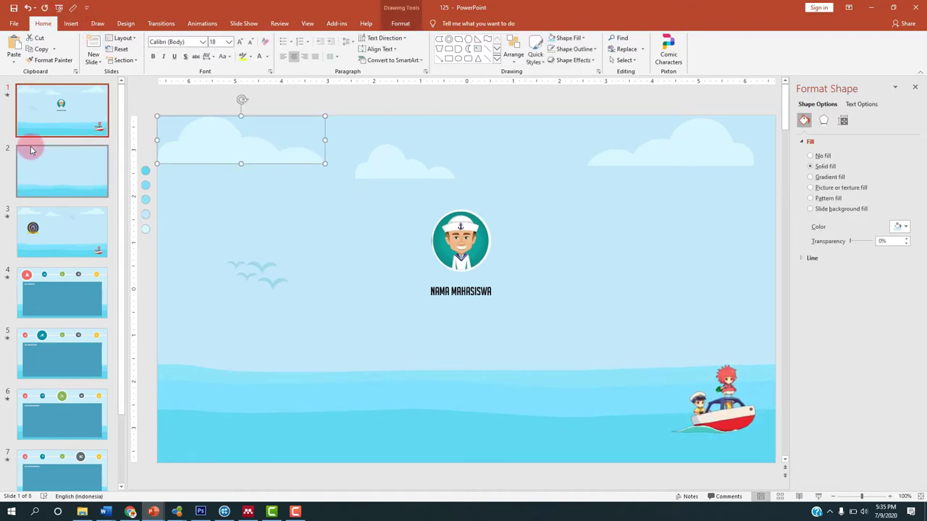
{"action": "left_click", "coordinate": [21, 152]}
{"action": "left_click", "coordinate": [73, 24]}
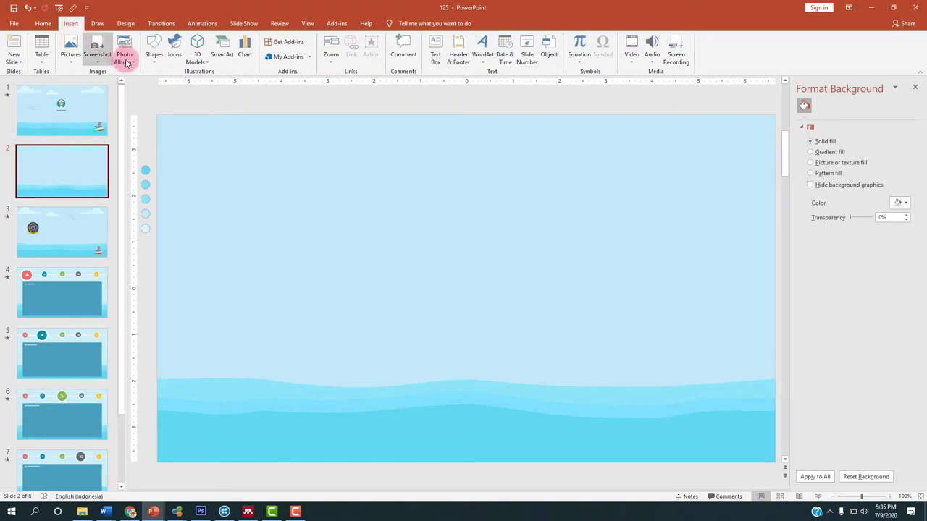
- Draw a small outline-less circle near slide 2's top left
{"action": "left_click", "coordinate": [154, 52]}
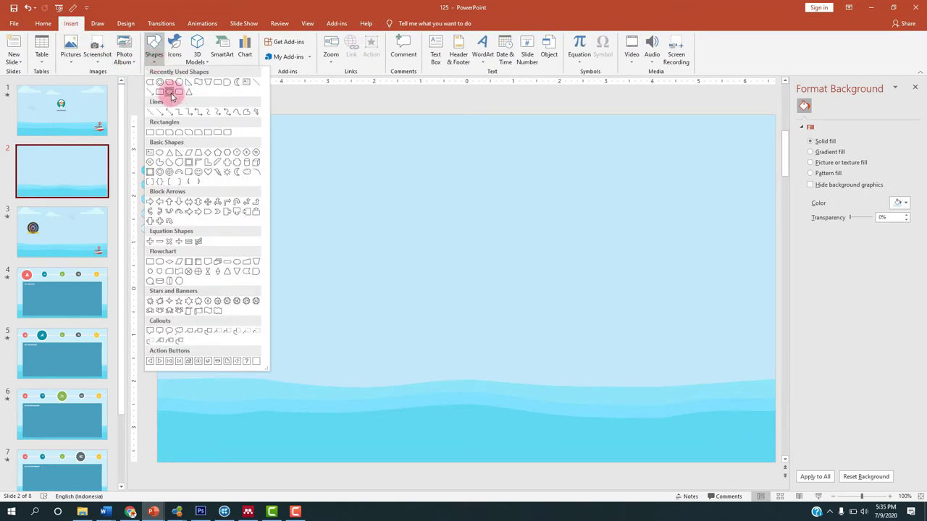
{"action": "left_click", "coordinate": [172, 96]}
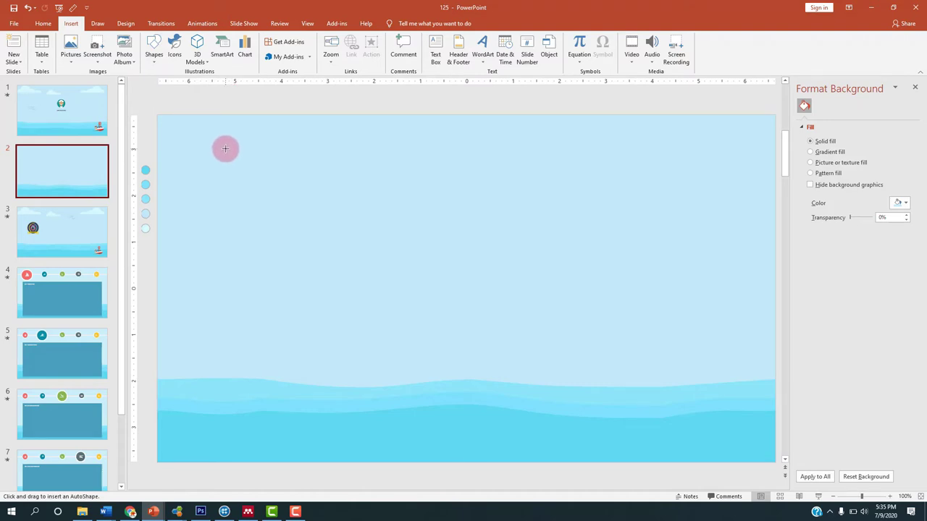
{"action": "left_click_drag", "start_coordinate": [226, 152], "coordinate": [259, 181]}
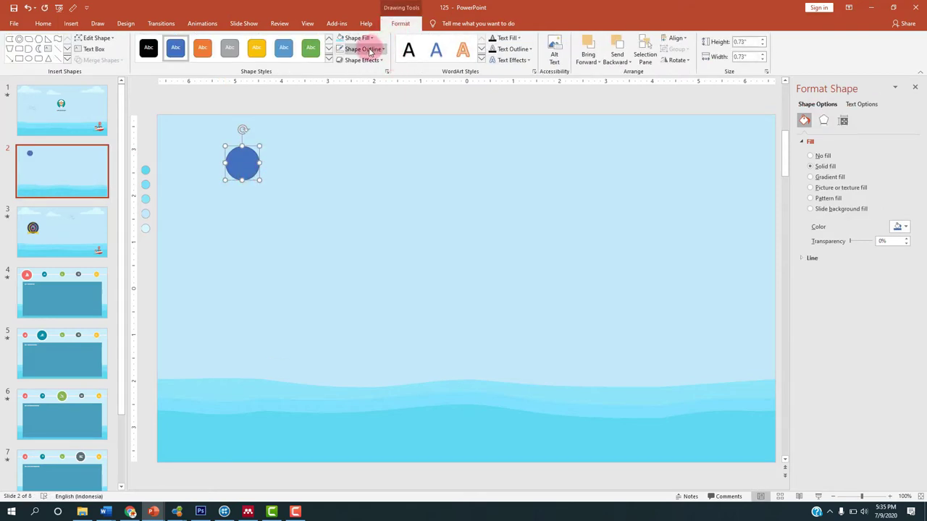
{"action": "left_click", "coordinate": [370, 50]}
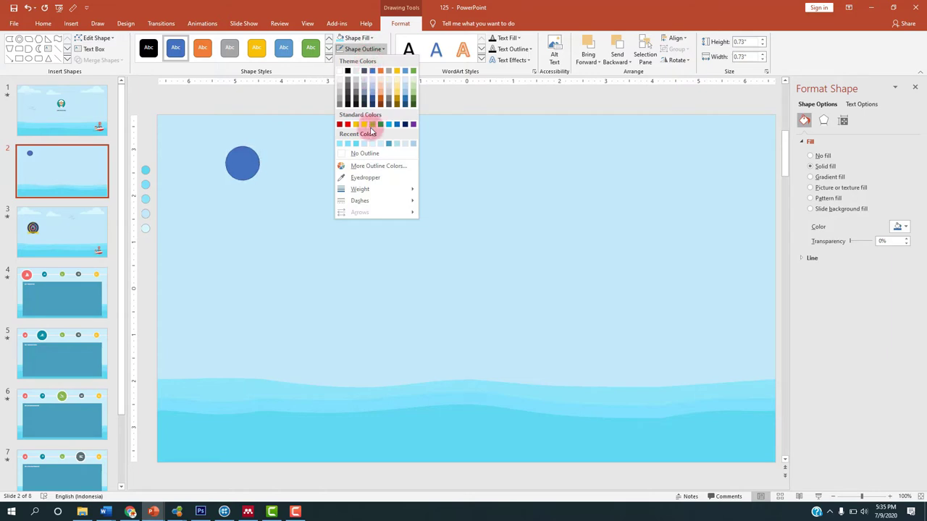
{"action": "left_click", "coordinate": [365, 154]}
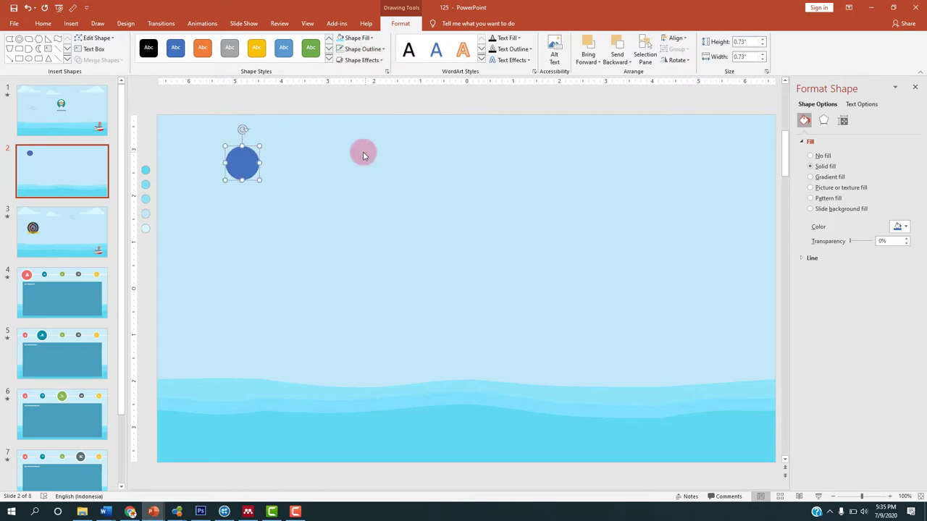
- Fill the circle with pale blue sampled from a small circle and duplicate it
{"action": "left_click", "coordinate": [360, 41]}
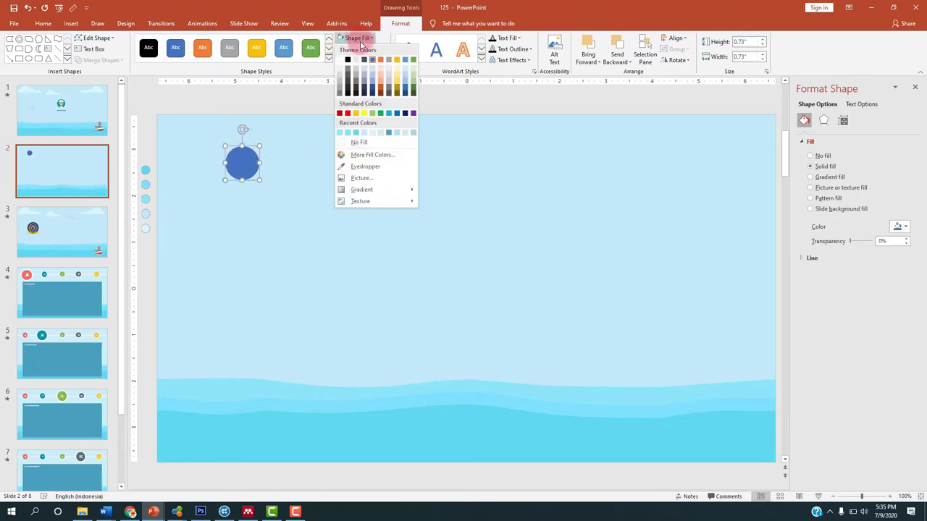
{"action": "left_click", "coordinate": [365, 166]}
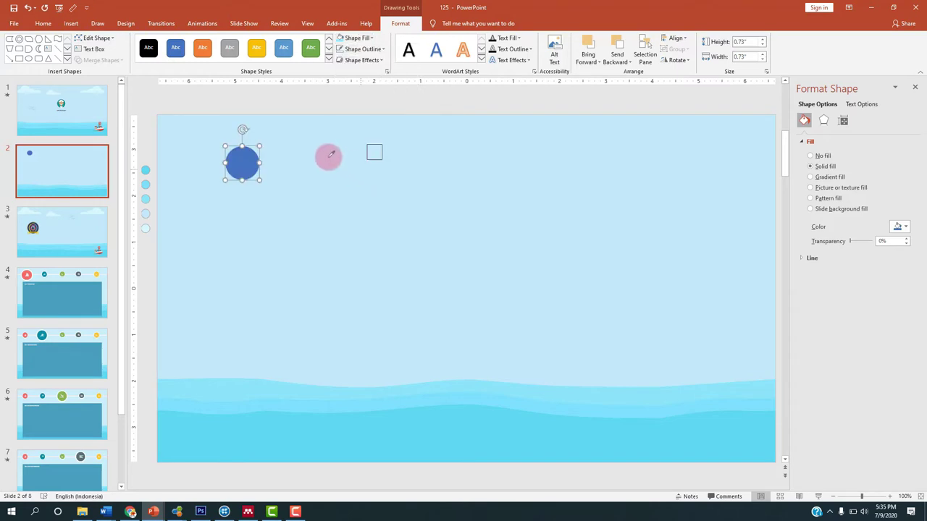
{"action": "left_click", "coordinate": [146, 229]}
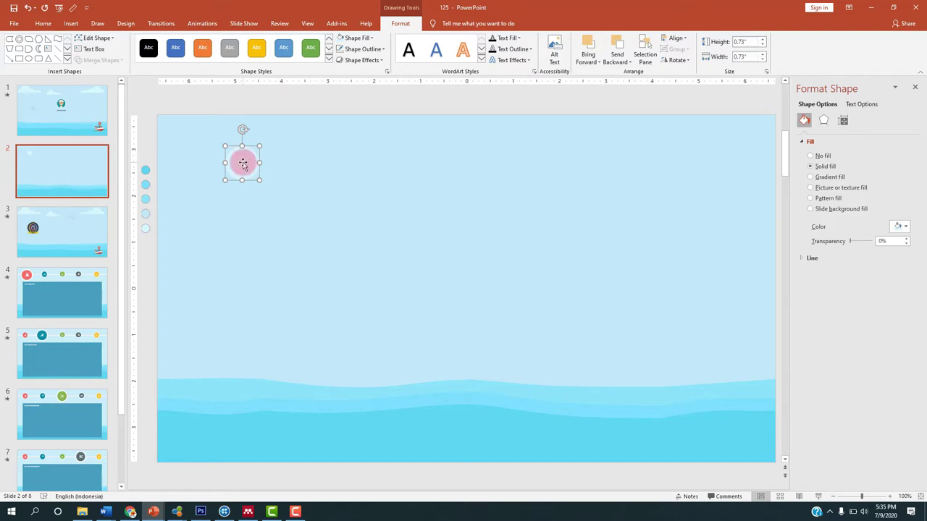
{"action": "left_click", "coordinate": [323, 169]}
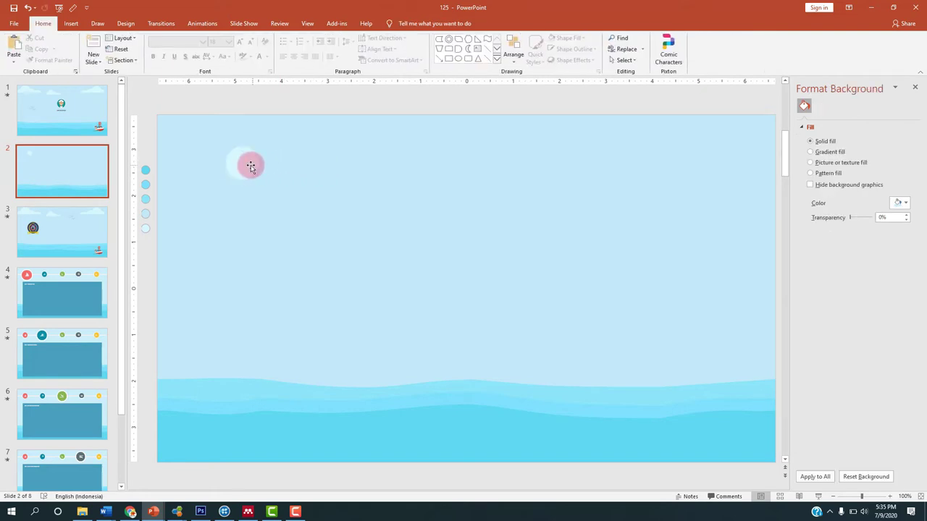
{"action": "left_click", "coordinate": [250, 165]}
{"action": "key", "text": "ctrl+d"}
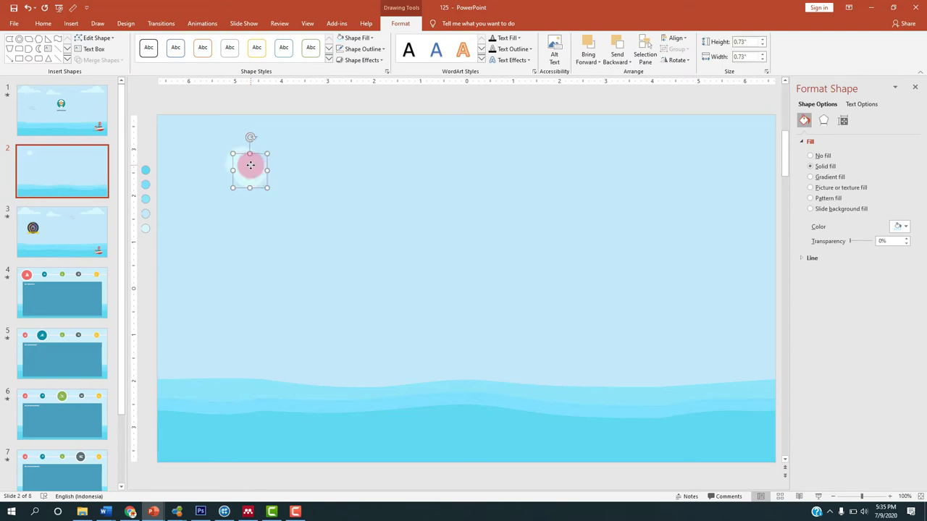
- Enlarge the copied circle to 0.96 inches, overlapping it with the first
{"action": "mouse_move", "coordinate": [253, 170]}
{"action": "left_mouse_down"}
{"action": "mouse_move", "coordinate": [267, 145]}
{"action": "mouse_move", "coordinate": [313, 189]}
{"action": "mouse_move", "coordinate": [280, 159]}
{"action": "mouse_move", "coordinate": [306, 184]}
{"action": "mouse_move", "coordinate": [282, 164]}
{"action": "mouse_move", "coordinate": [388, 224]}
{"action": "mouse_move", "coordinate": [294, 164]}
{"action": "mouse_move", "coordinate": [312, 198]}
{"action": "mouse_move", "coordinate": [292, 163]}
{"action": "left_mouse_up"}
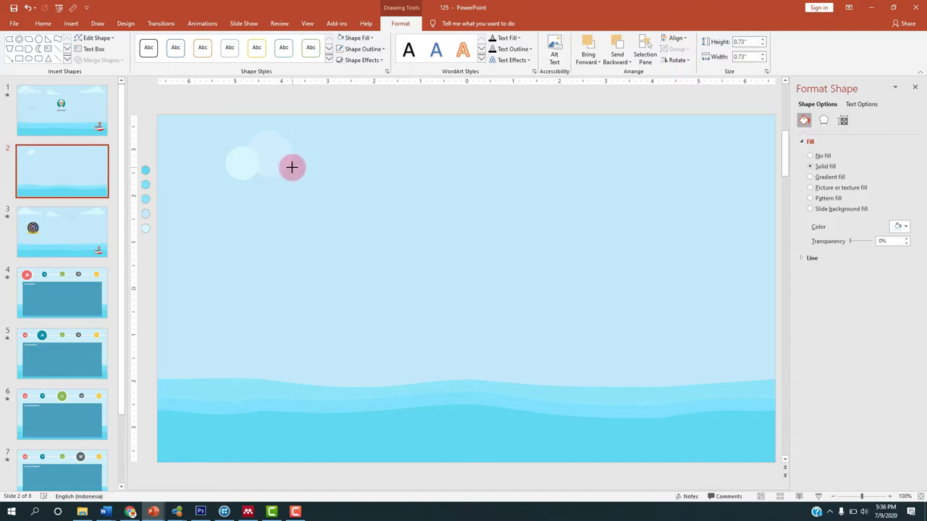
{"action": "left_click_drag", "start_coordinate": [291, 165], "coordinate": [277, 154]}
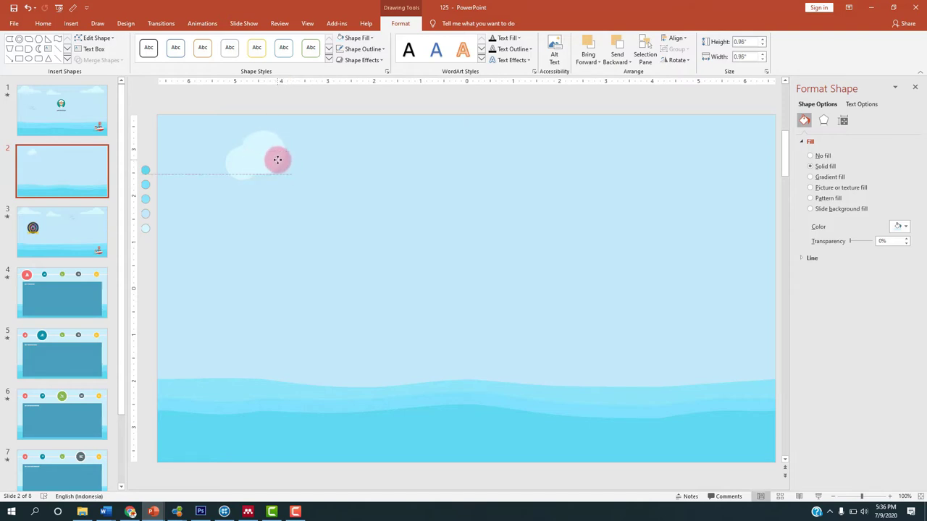
{"action": "left_click_drag", "start_coordinate": [278, 160], "coordinate": [282, 159]}
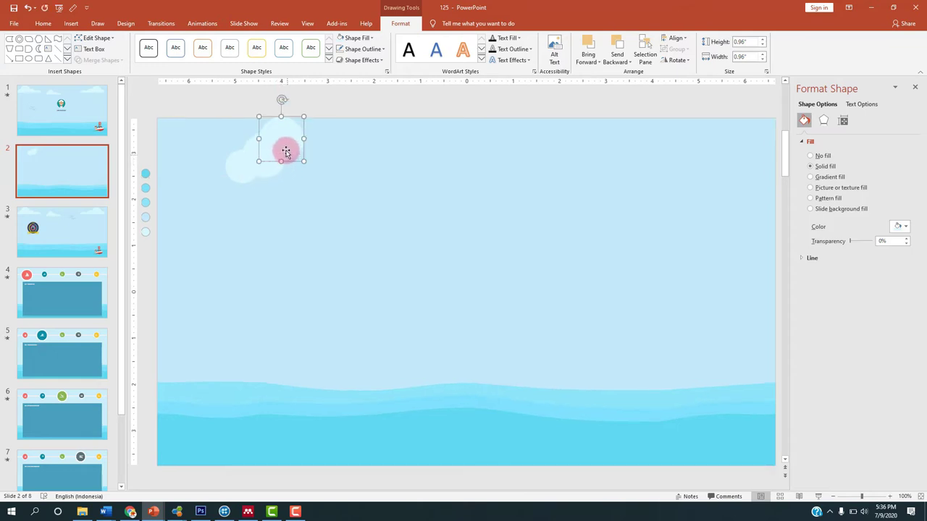
{"action": "scroll", "coordinate": [358, 159], "scroll_direction": "up", "scroll_amount": 10}
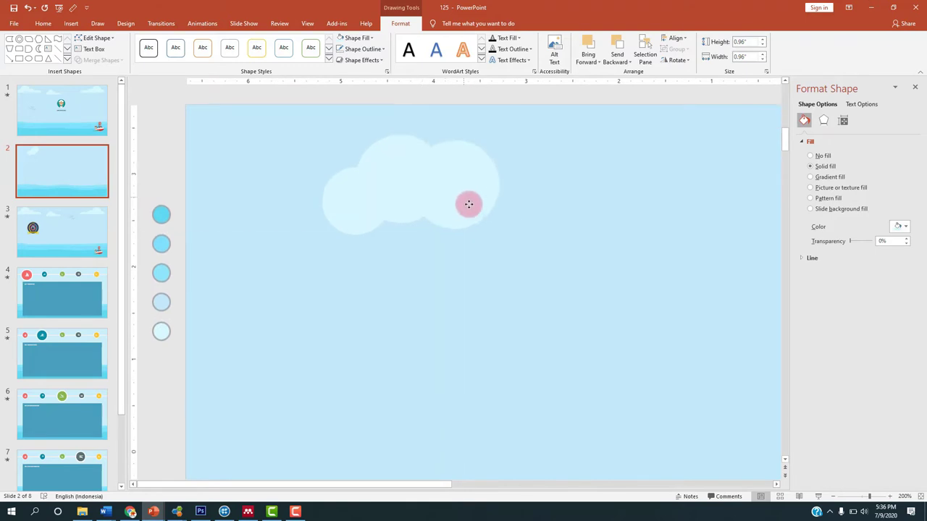
- Shrink a circle to about 0.5 inches at the cloud's right edge, then select all circles
{"action": "mouse_move", "coordinate": [477, 209]}
{"action": "left_mouse_down"}
{"action": "mouse_move", "coordinate": [469, 212]}
{"action": "mouse_move", "coordinate": [468, 197]}
{"action": "left_mouse_up"}
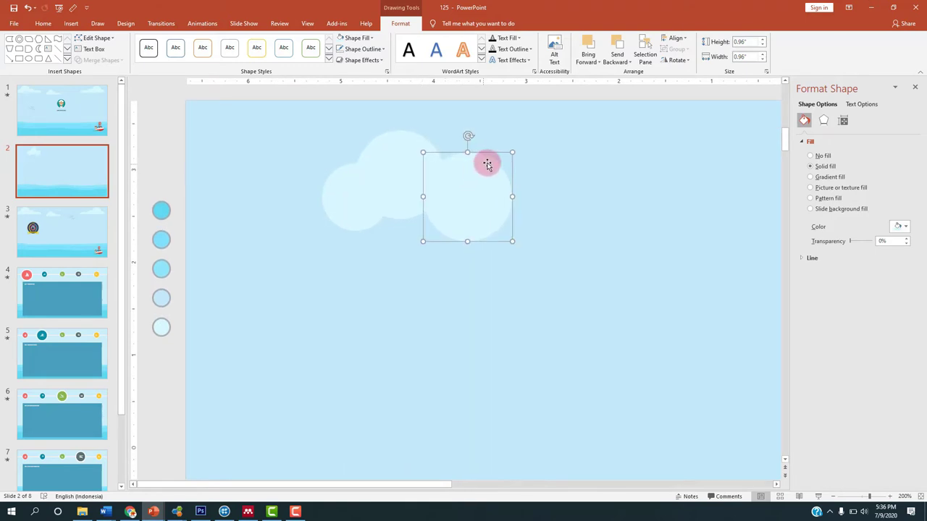
{"action": "mouse_move", "coordinate": [510, 152]}
{"action": "left_mouse_down"}
{"action": "mouse_move", "coordinate": [477, 176]}
{"action": "mouse_move", "coordinate": [513, 203]}
{"action": "mouse_move", "coordinate": [500, 191]}
{"action": "left_mouse_up"}
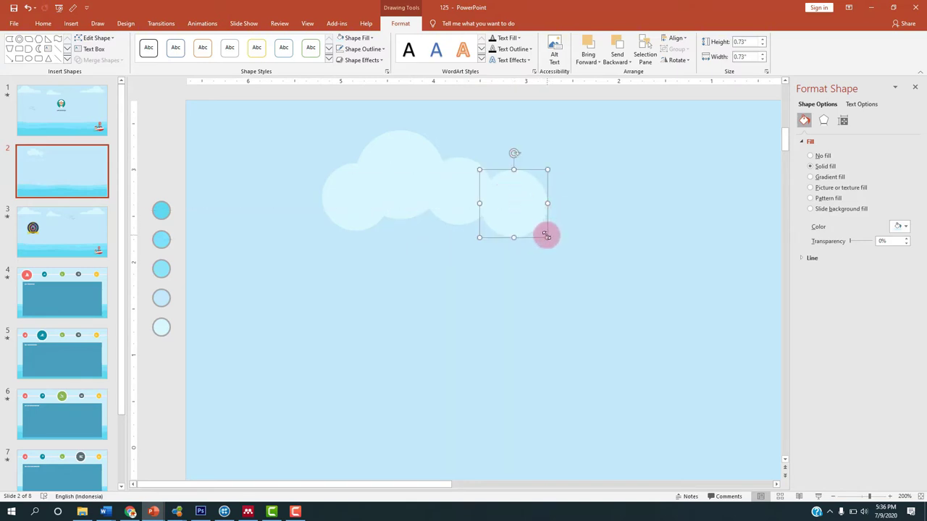
{"action": "left_click_drag", "start_coordinate": [547, 237], "coordinate": [511, 208]}
{"action": "left_click_drag", "start_coordinate": [510, 209], "coordinate": [497, 198]}
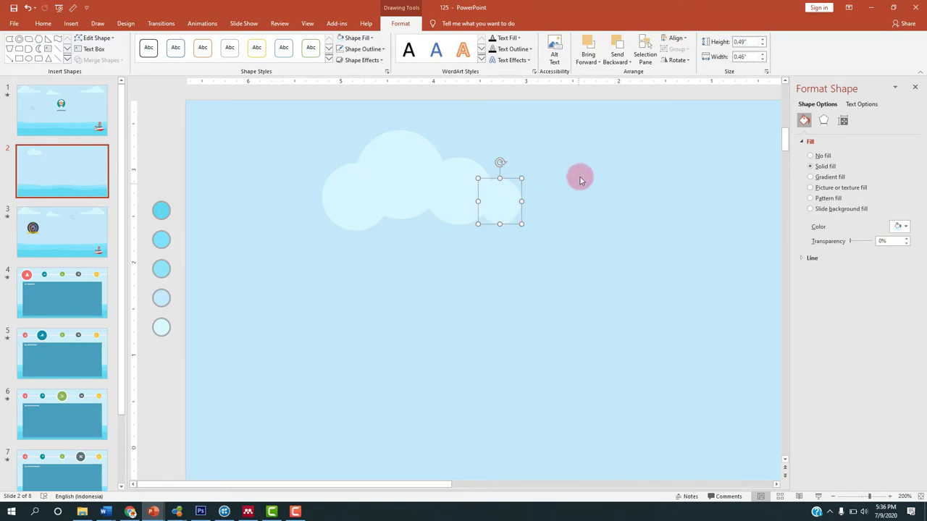
{"action": "left_click", "coordinate": [461, 192]}
{"action": "left_click", "coordinate": [499, 198]}
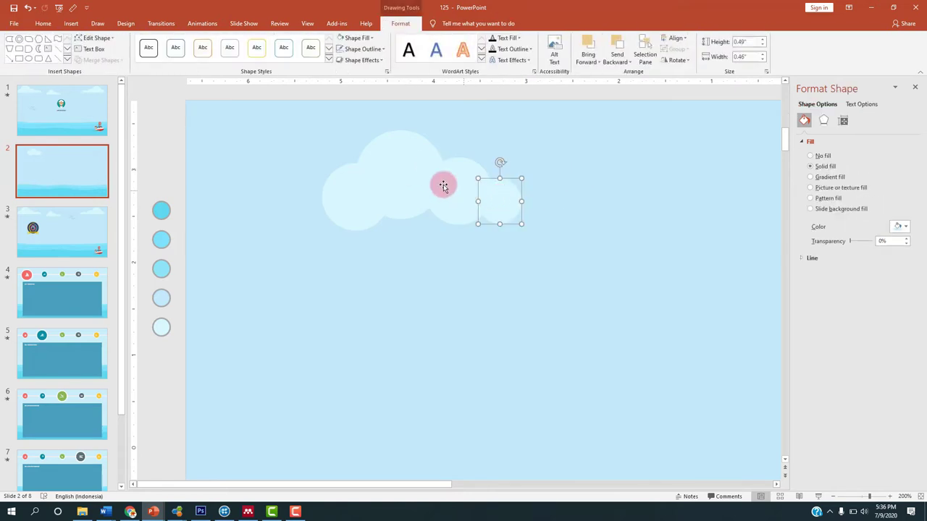
{"action": "key", "text": "ctrl+z"}
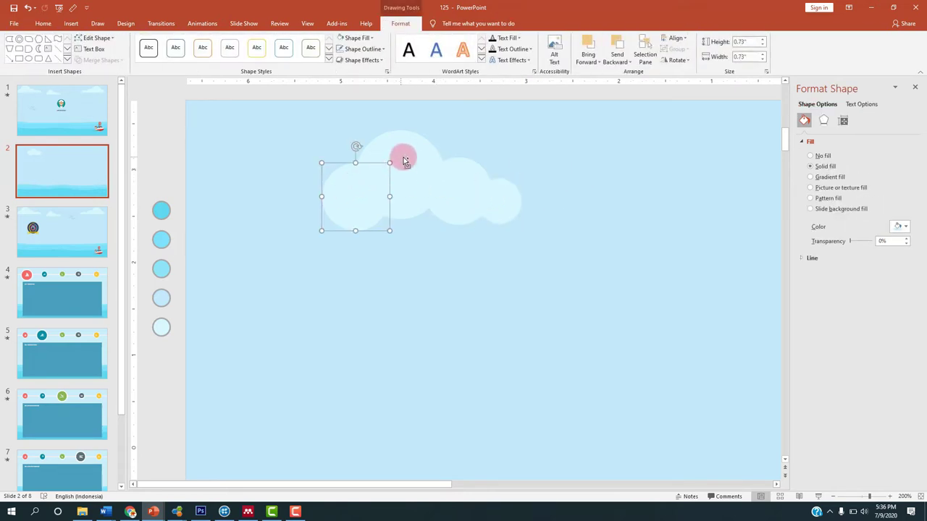
{"action": "left_click_drag", "start_coordinate": [286, 132], "coordinate": [553, 257]}
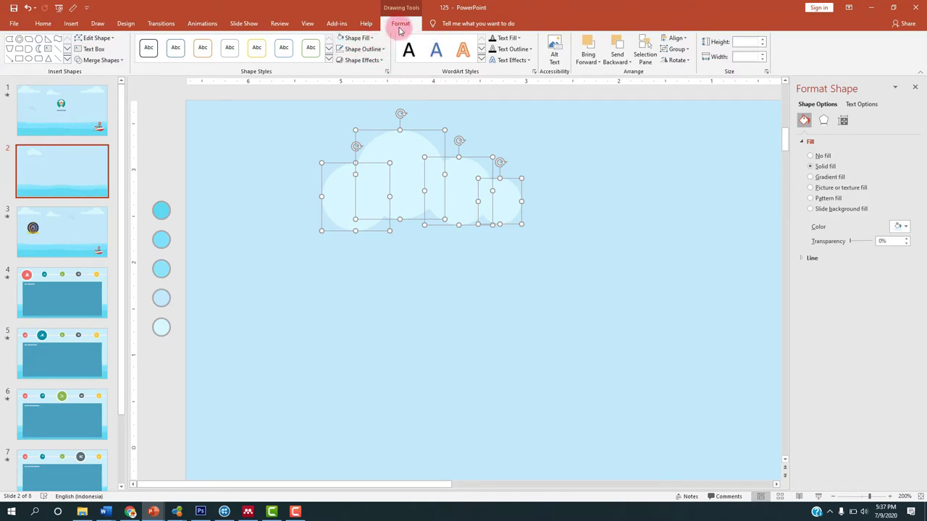
- Union the cloud circles into one shape and shift it slightly left
{"action": "left_click", "coordinate": [101, 62]}
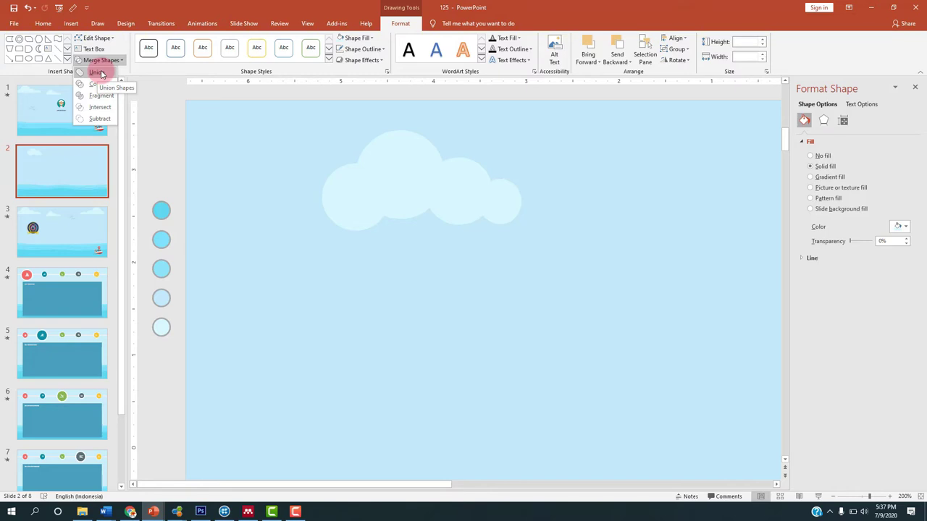
{"action": "left_click", "coordinate": [101, 73]}
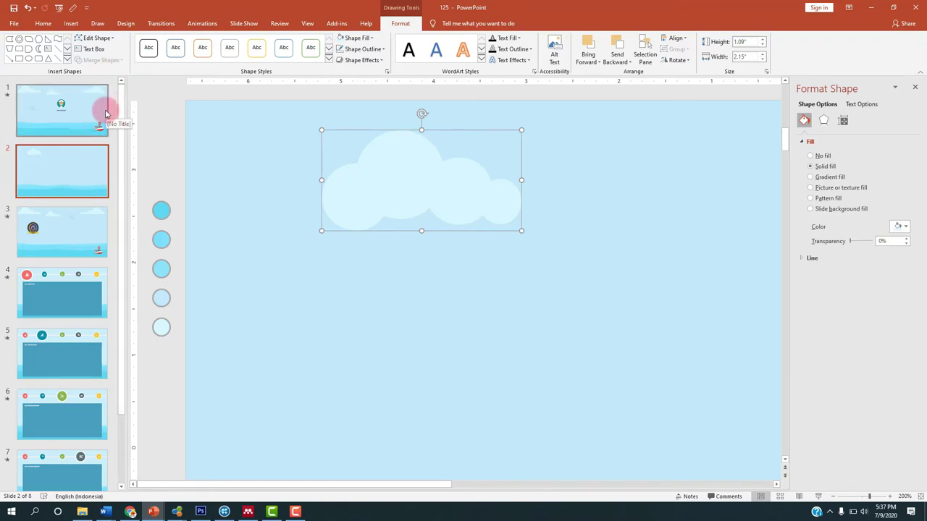
{"action": "left_click", "coordinate": [608, 180]}
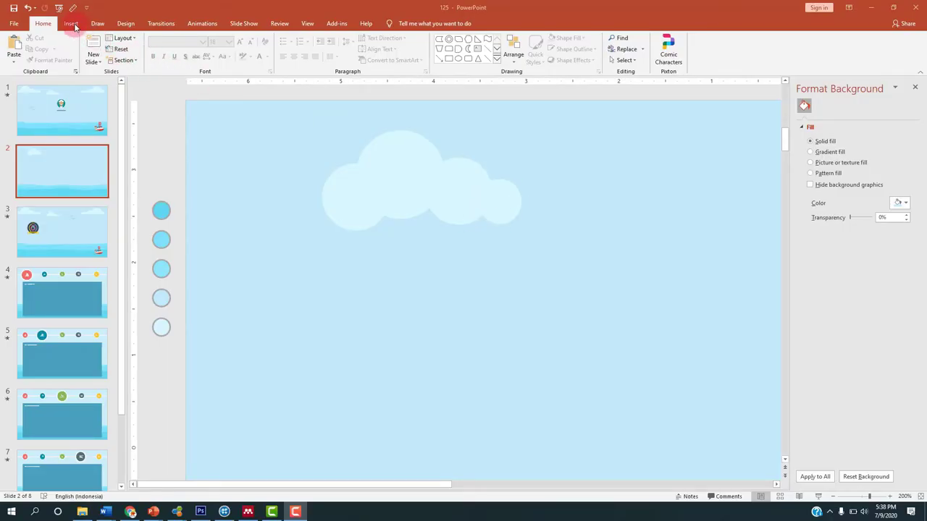
{"action": "left_click", "coordinate": [364, 191]}
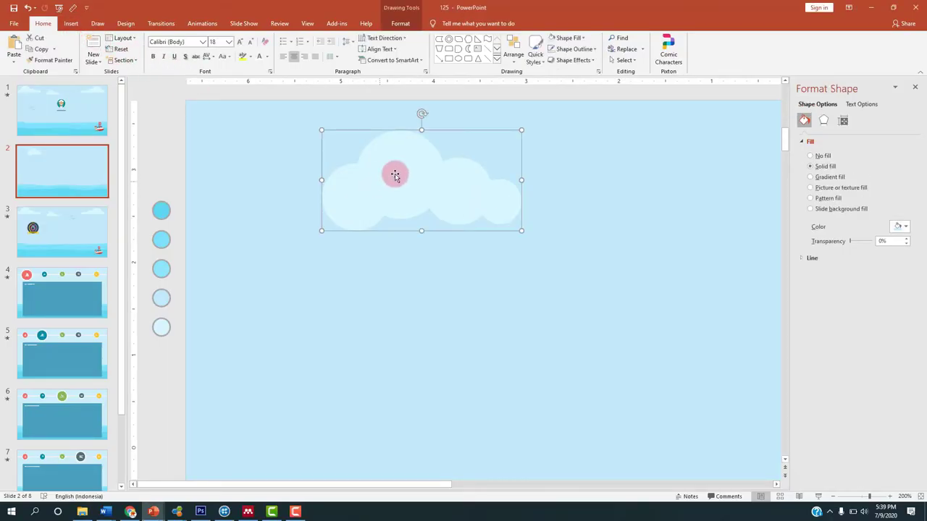
{"action": "left_click_drag", "start_coordinate": [395, 174], "coordinate": [372, 159]}
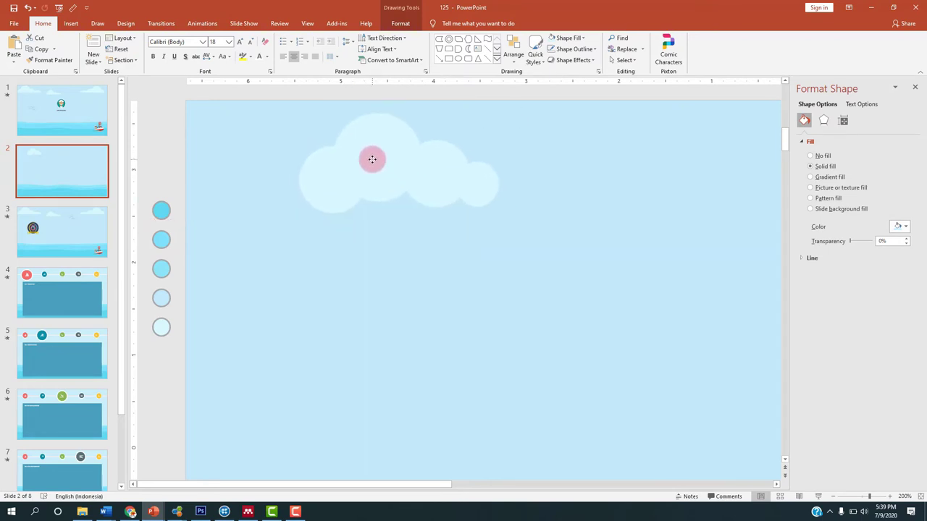
{"action": "left_click_drag", "start_coordinate": [373, 159], "coordinate": [385, 179]}
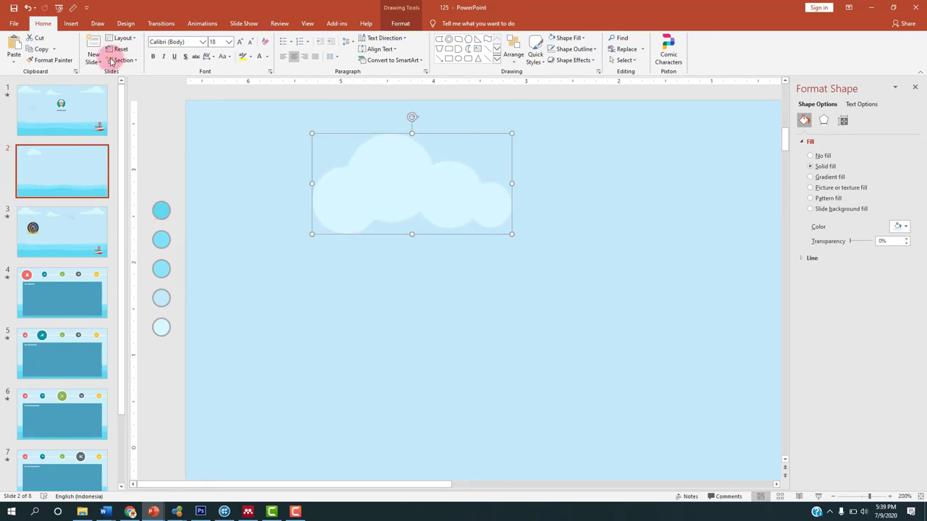
{"action": "left_click", "coordinate": [71, 24]}
- Draw a 2.8" × 0.61" rectangle over the cloud's lower half
{"action": "left_click", "coordinate": [154, 50]}
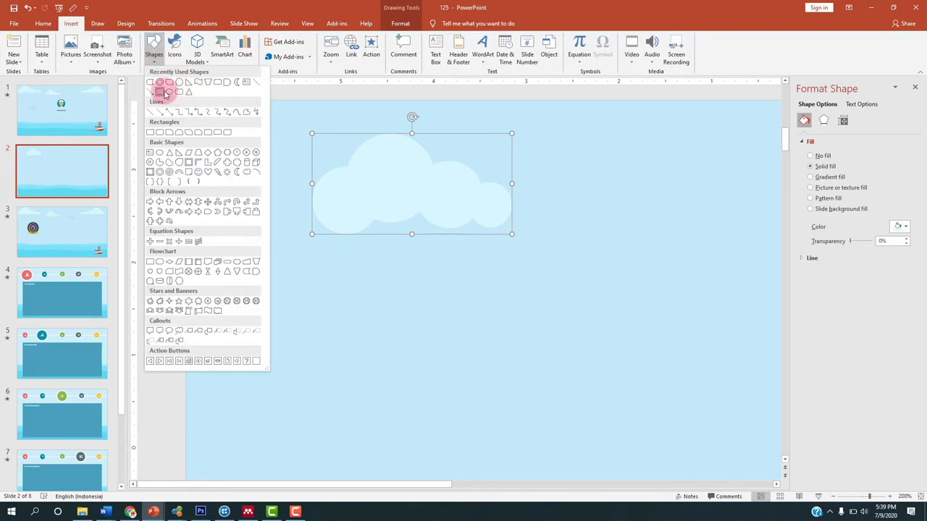
{"action": "left_click", "coordinate": [164, 94]}
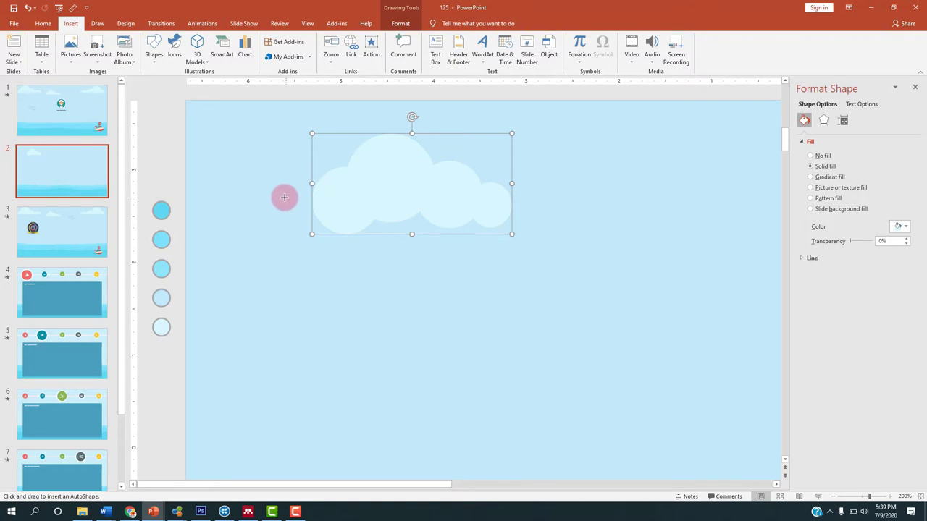
{"action": "left_click_drag", "start_coordinate": [284, 194], "coordinate": [541, 249]}
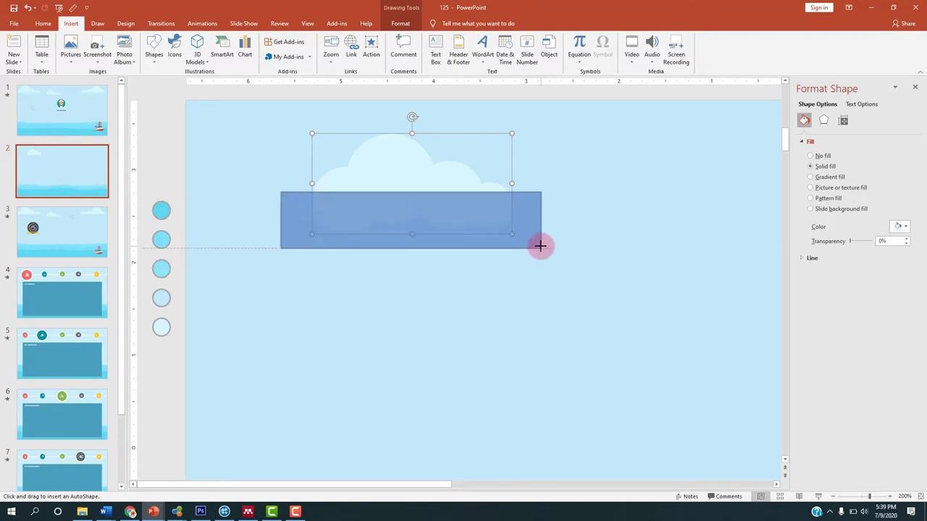
{"action": "left_click_drag", "start_coordinate": [444, 214], "coordinate": [447, 225]}
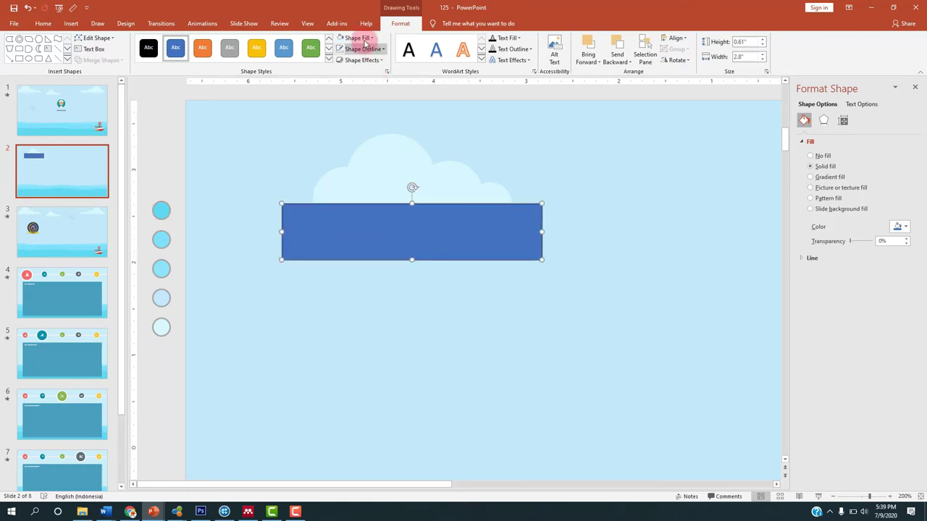
{"action": "left_click", "coordinate": [479, 126]}
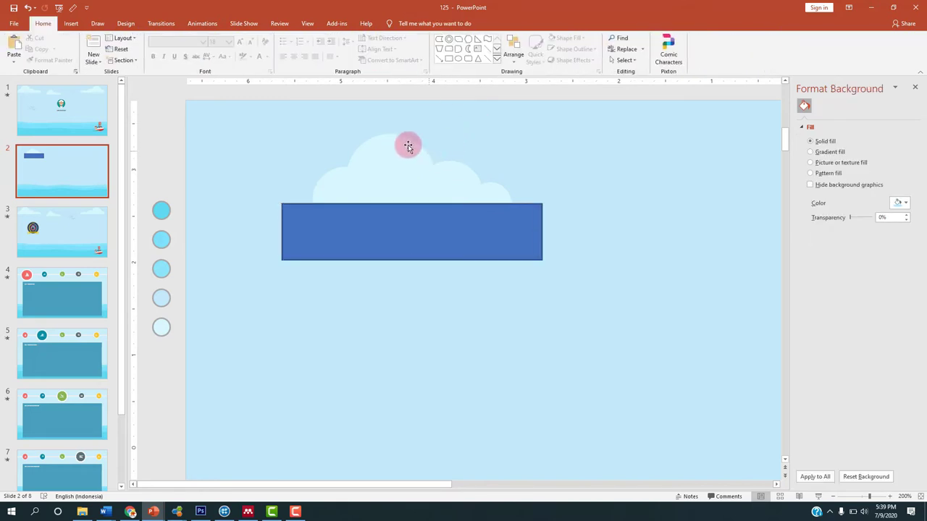
- Subtract the rectangle from the cloud to flatten its bottom, then move it up-left
{"action": "left_click", "coordinate": [381, 156]}
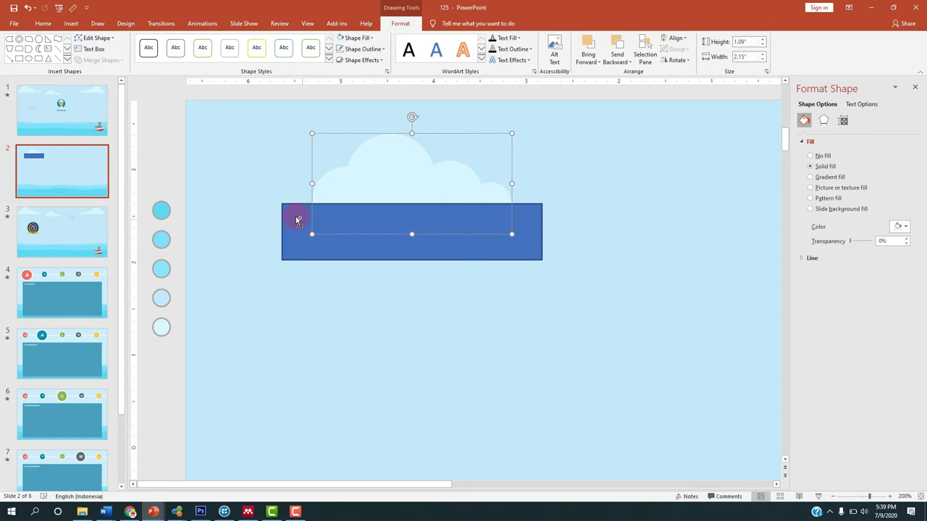
{"action": "left_click", "coordinate": [296, 218], "text": "shift"}
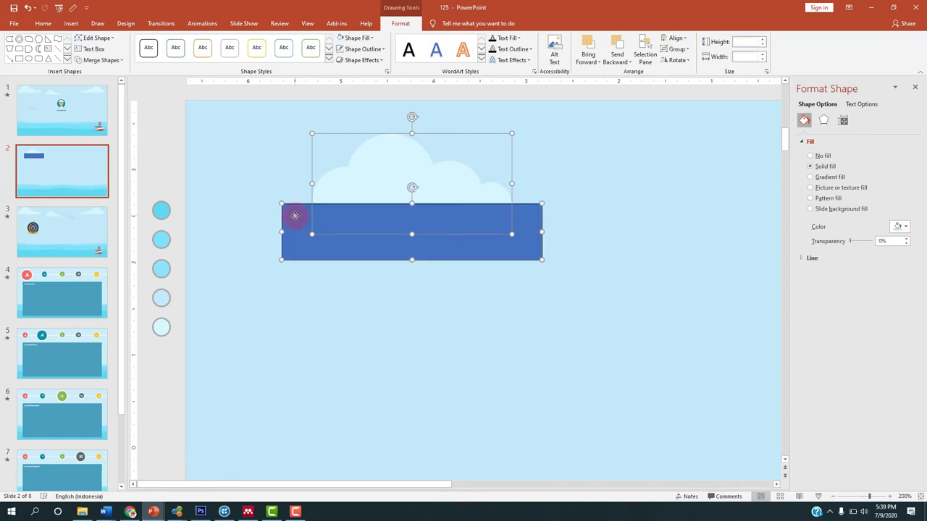
{"action": "left_click", "coordinate": [511, 162]}
{"action": "left_click", "coordinate": [397, 164]}
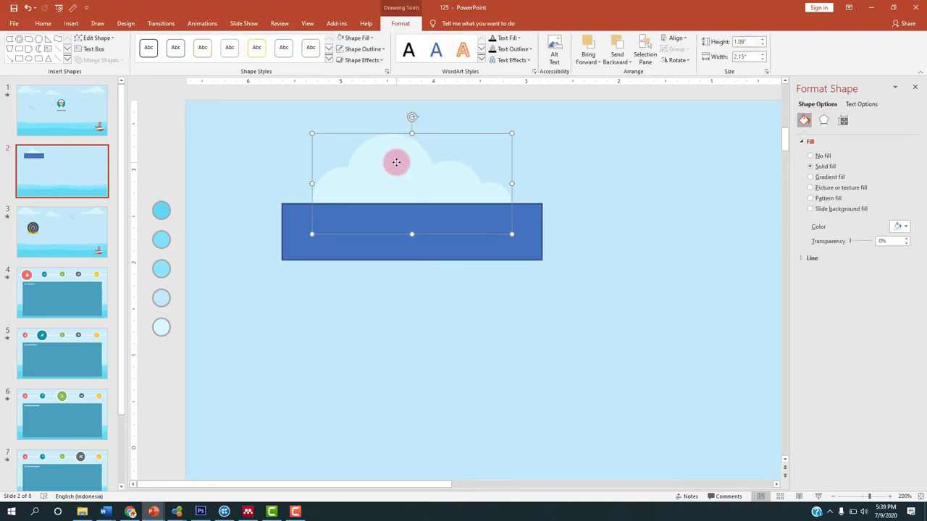
{"action": "left_click", "coordinate": [302, 225], "text": "shift"}
{"action": "left_click", "coordinate": [394, 26]}
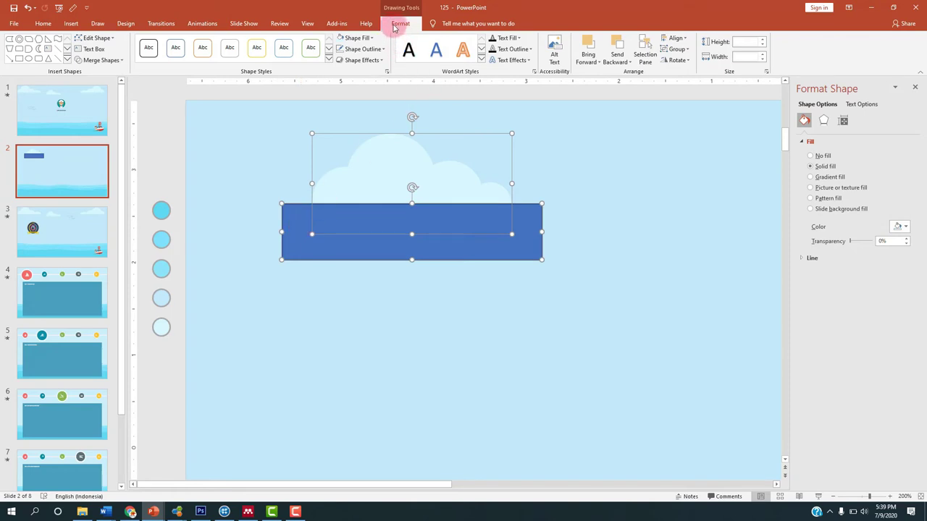
{"action": "left_click", "coordinate": [113, 61]}
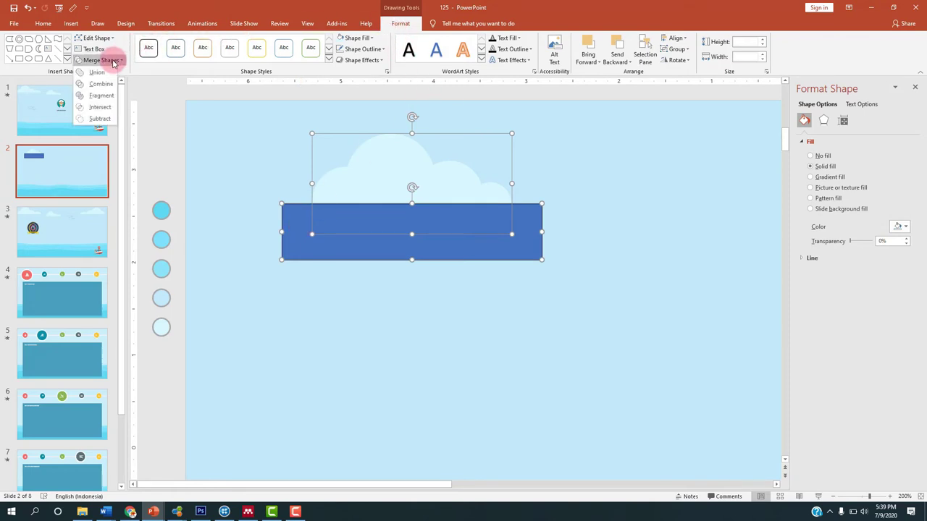
{"action": "left_click", "coordinate": [92, 120]}
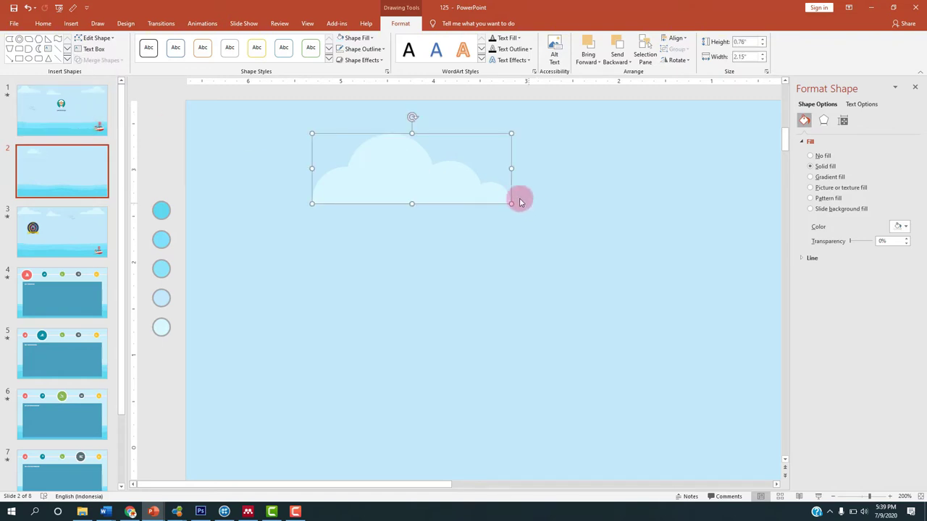
{"action": "left_click", "coordinate": [424, 179]}
{"action": "mouse_move", "coordinate": [425, 180]}
{"action": "left_mouse_down"}
{"action": "mouse_move", "coordinate": [563, 176]}
{"action": "mouse_move", "coordinate": [439, 158]}
{"action": "mouse_move", "coordinate": [383, 168]}
{"action": "left_mouse_up"}
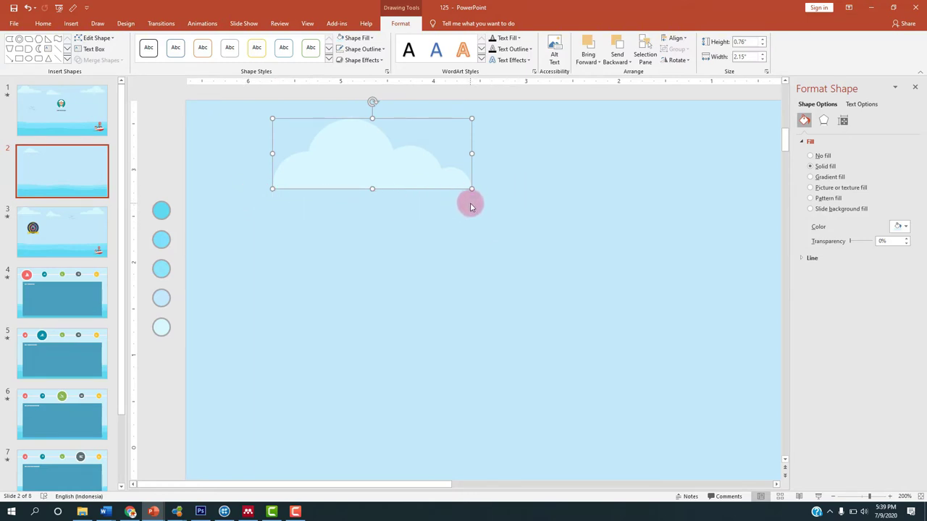
- Shrink the copied cloud, place it on the slide's right side and mirror it horizontally
{"action": "left_click", "coordinate": [244, 185]}
{"action": "left_click", "coordinate": [377, 161]}
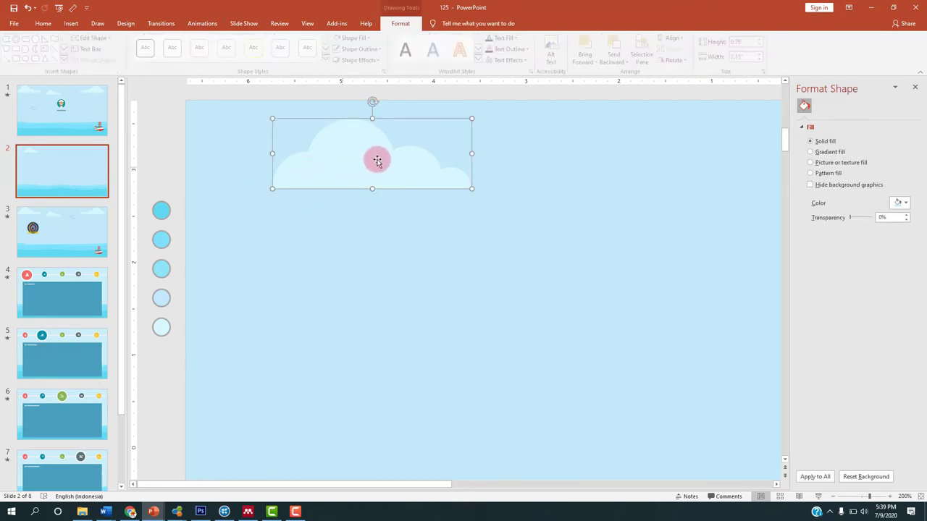
{"action": "left_click_drag", "start_coordinate": [467, 121], "coordinate": [442, 137]}
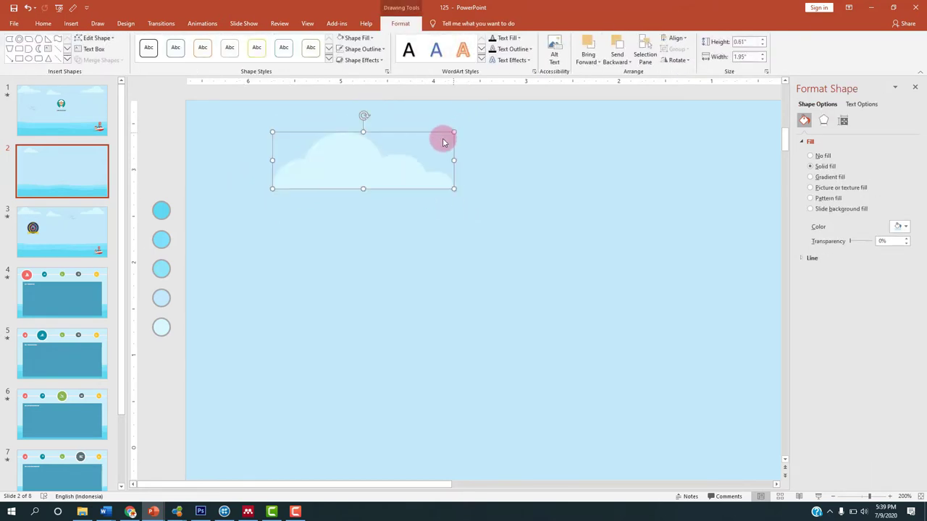
{"action": "mouse_move", "coordinate": [372, 167]}
{"action": "left_mouse_down"}
{"action": "mouse_move", "coordinate": [353, 189]}
{"action": "mouse_move", "coordinate": [568, 181]}
{"action": "left_mouse_up"}
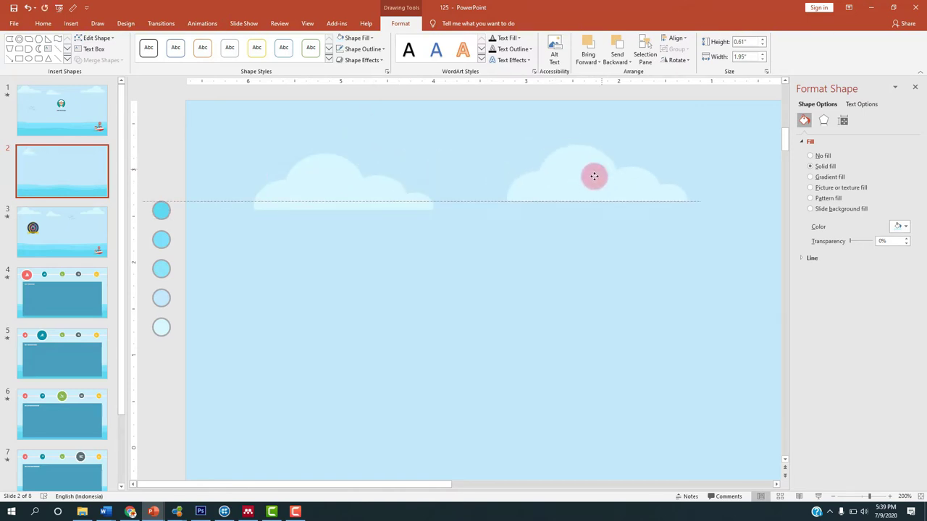
{"action": "left_click_drag", "start_coordinate": [569, 181], "coordinate": [688, 181]}
{"action": "left_click", "coordinate": [914, 88]}
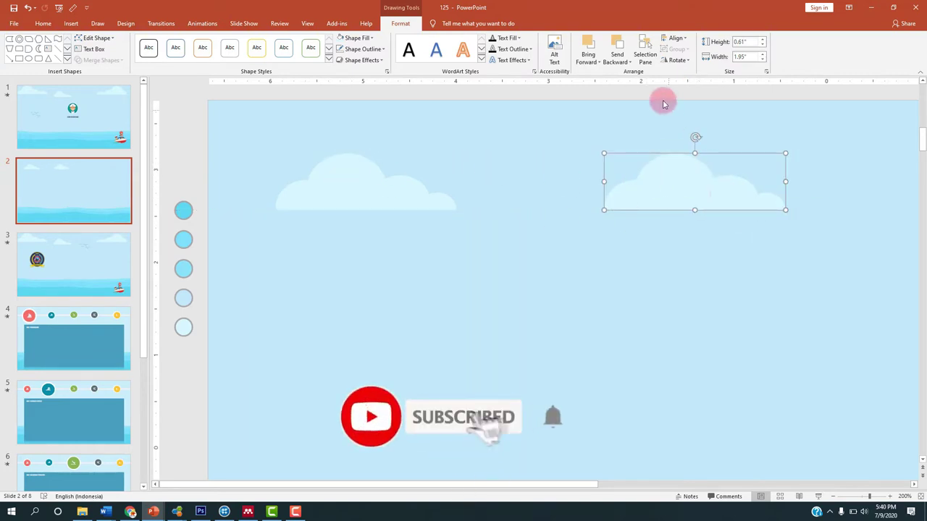
{"action": "left_click", "coordinate": [685, 61]}
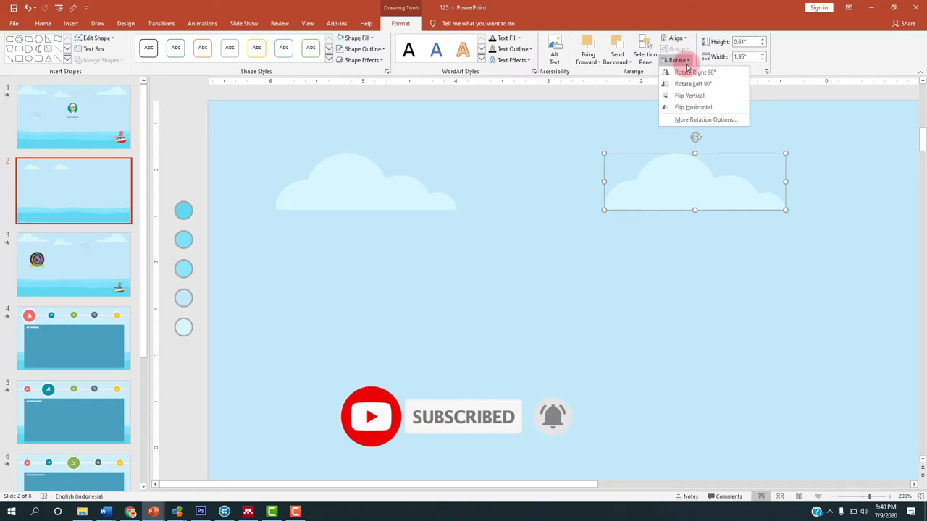
{"action": "left_click", "coordinate": [683, 108]}
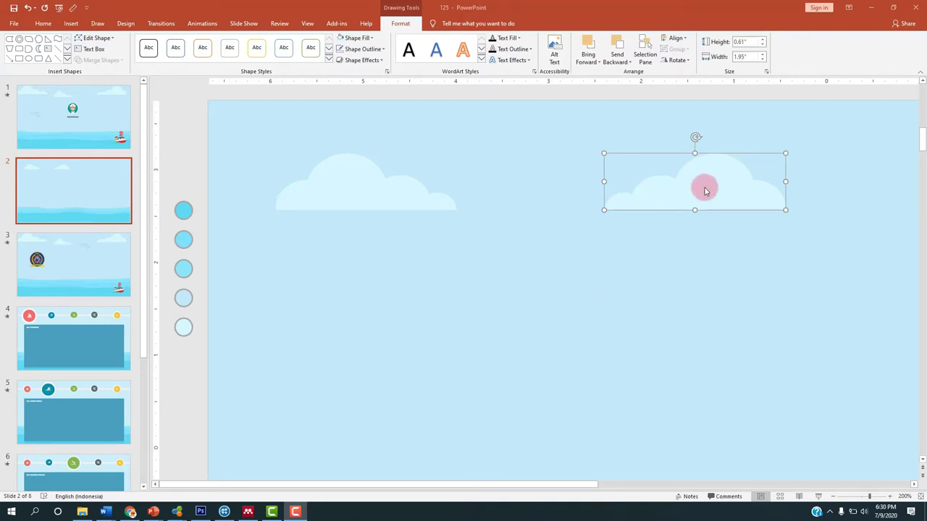
- Add a smaller, lower copy of the left cloud, move the right cloud up-right, then return to slide 1
{"action": "left_click", "coordinate": [410, 193]}
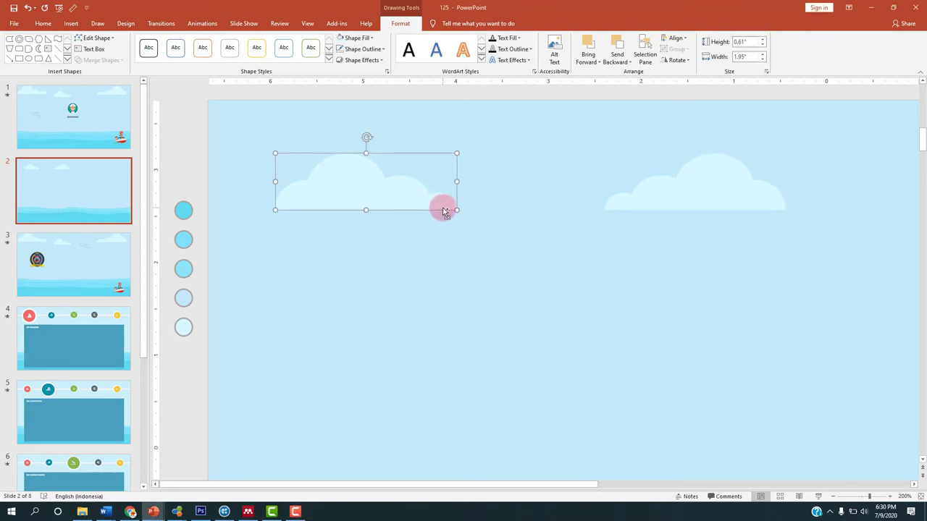
{"action": "left_click_drag", "start_coordinate": [420, 203], "coordinate": [551, 255], "text": "ctrl"}
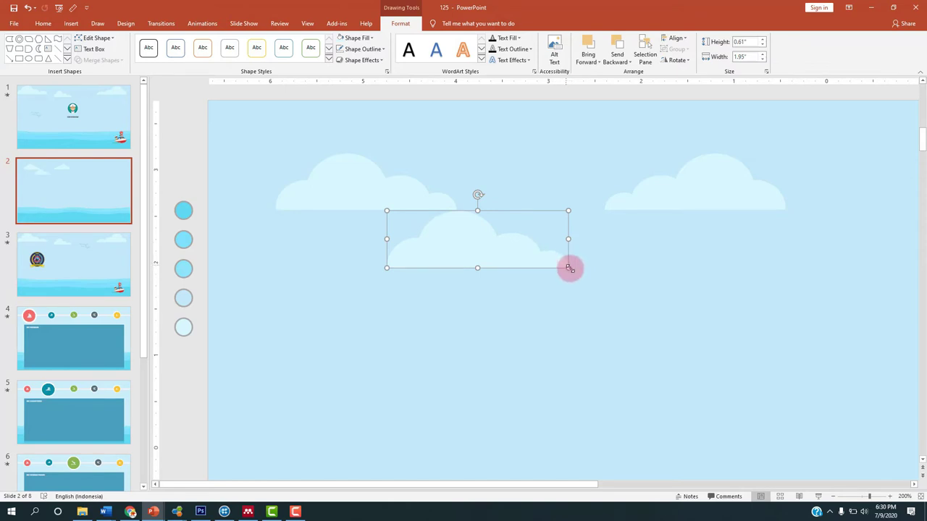
{"action": "mouse_move", "coordinate": [569, 268]}
{"action": "left_mouse_down"}
{"action": "mouse_move", "coordinate": [485, 244]}
{"action": "mouse_move", "coordinate": [509, 222]}
{"action": "left_mouse_up"}
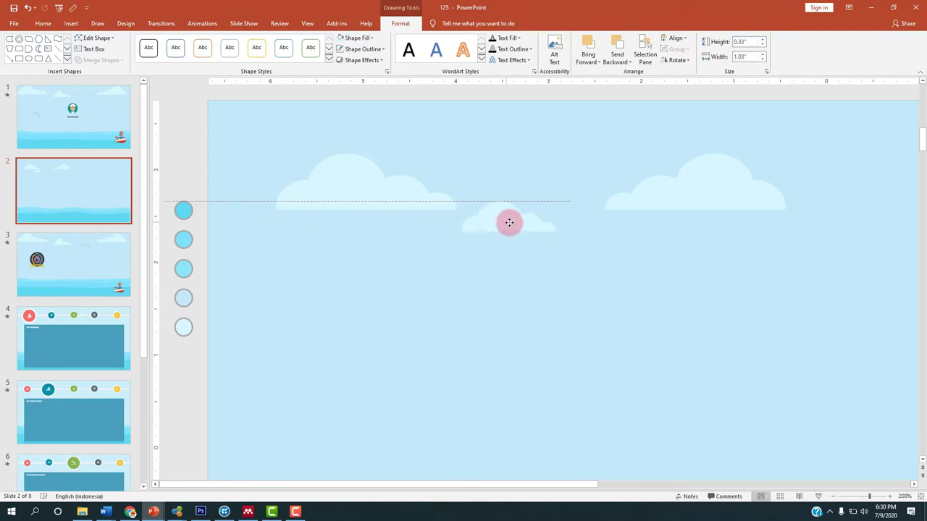
{"action": "left_click_drag", "start_coordinate": [678, 203], "coordinate": [773, 183]}
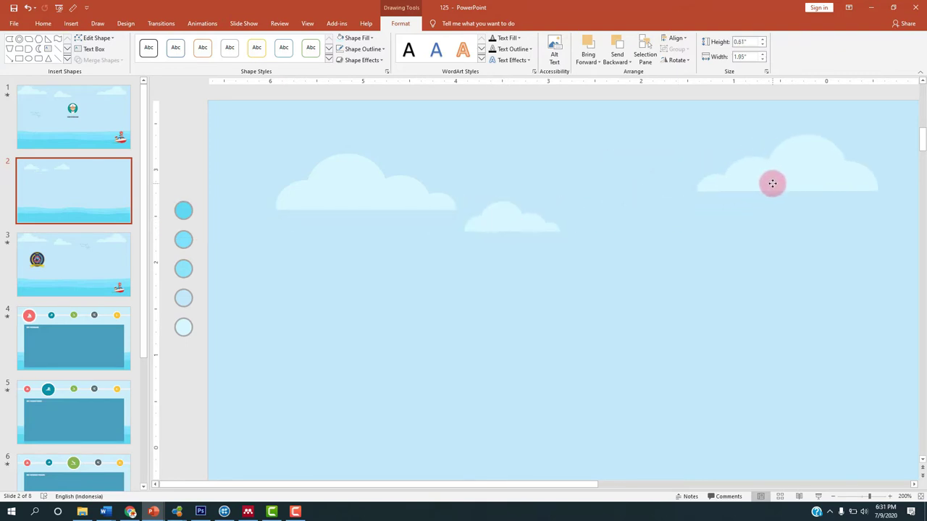
{"action": "left_click", "coordinate": [86, 115]}
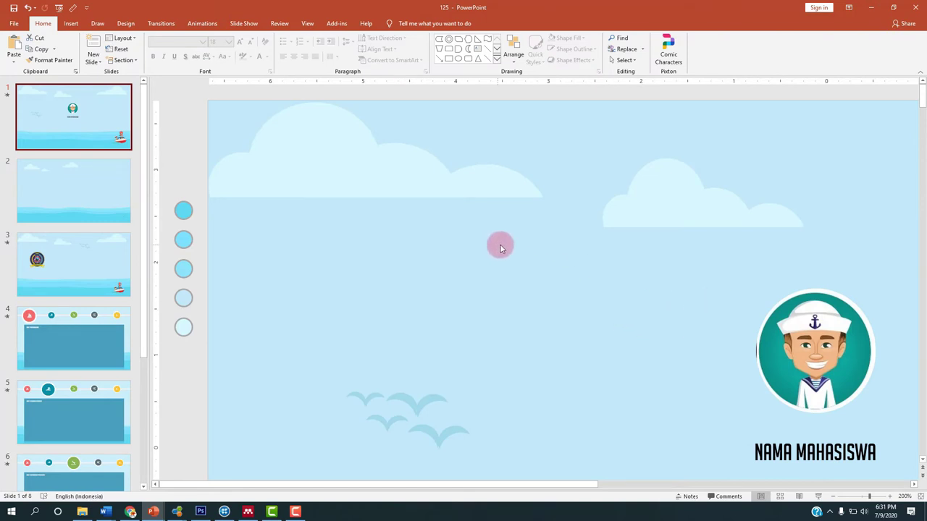
- Raise the flock of birds on slide 1 slightly, then go back to slide 2
{"action": "scroll", "coordinate": [504, 249], "scroll_direction": "down", "scroll_amount": 5, "text": "ctrl"}
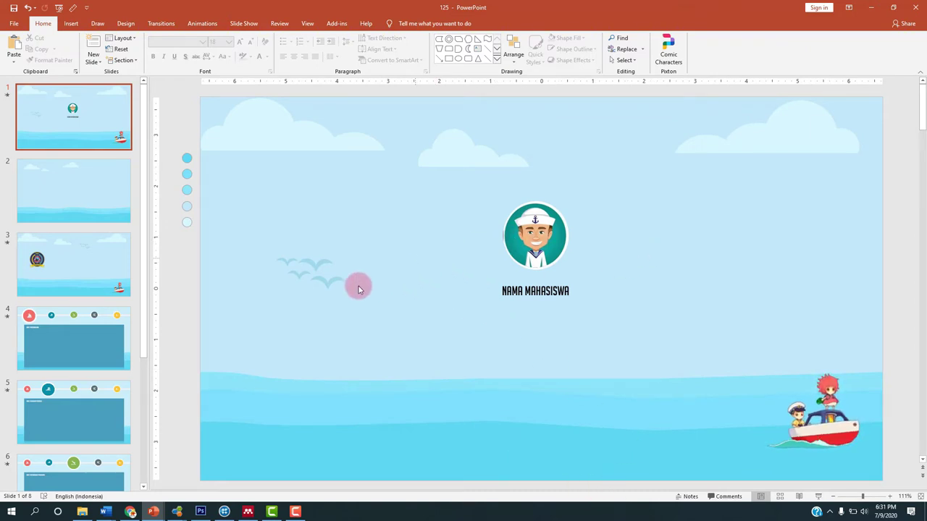
{"action": "left_click", "coordinate": [311, 268]}
{"action": "mouse_move", "coordinate": [321, 262]}
{"action": "left_mouse_down"}
{"action": "mouse_move", "coordinate": [351, 217]}
{"action": "mouse_move", "coordinate": [331, 204]}
{"action": "left_mouse_up"}
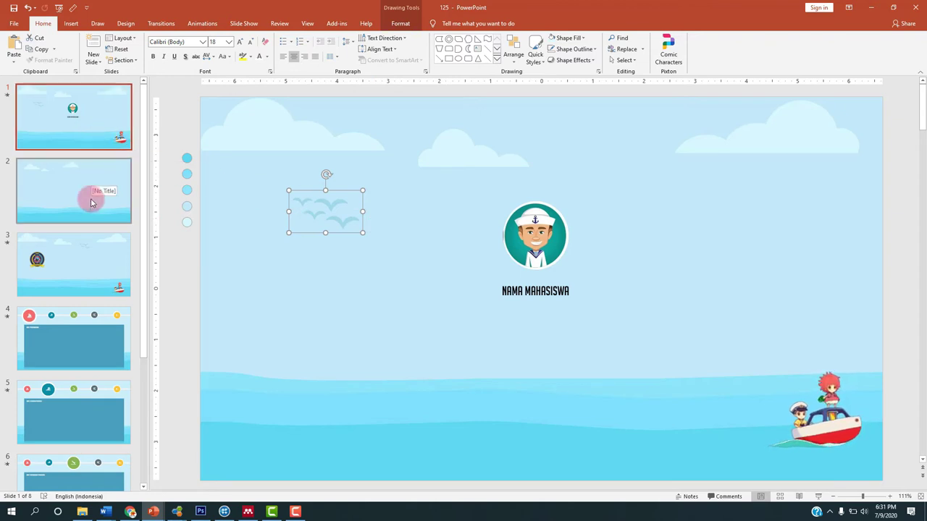
{"action": "left_click", "coordinate": [91, 203]}
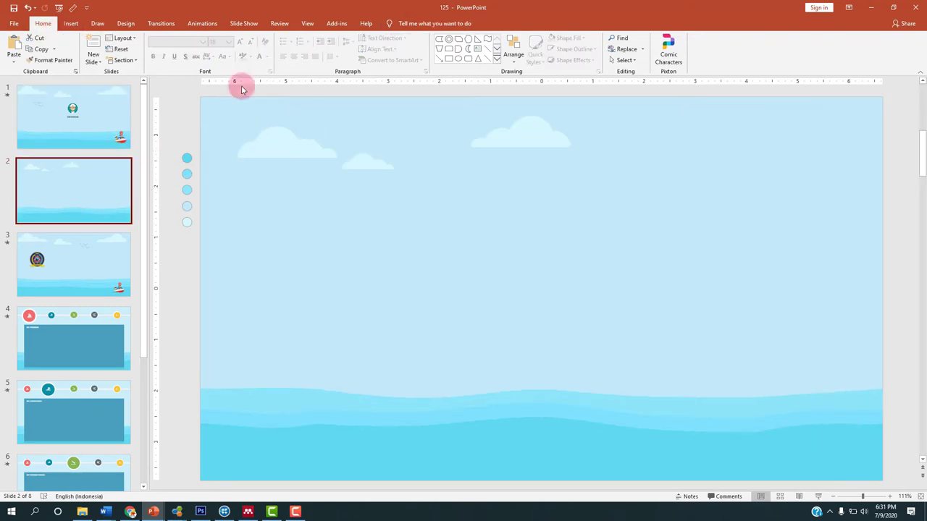
{"action": "left_click", "coordinate": [71, 25]}
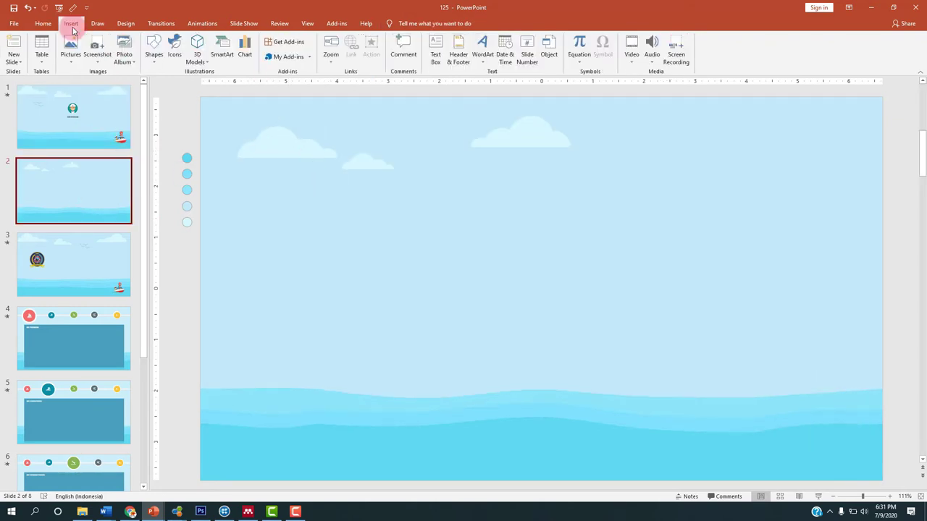
- Draw a moon shape on slide 2 with no outline, rotated into a wing arc and filled with the pale recent colour
{"action": "left_click", "coordinate": [157, 58]}
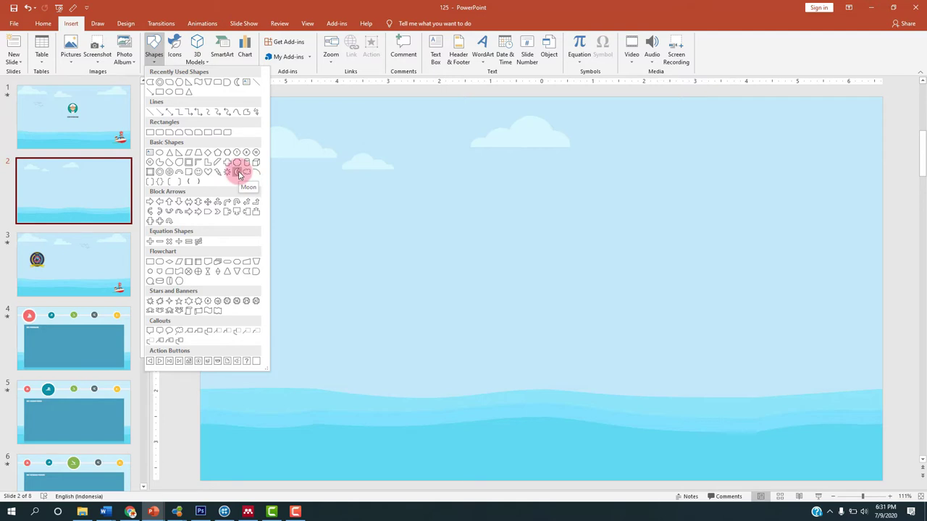
{"action": "left_click", "coordinate": [239, 174]}
{"action": "left_click_drag", "start_coordinate": [341, 217], "coordinate": [361, 251]}
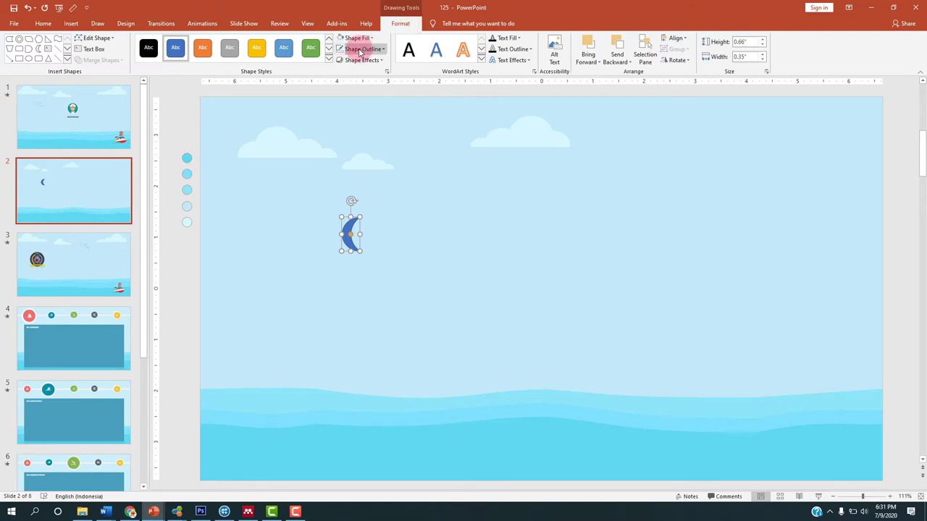
{"action": "left_click", "coordinate": [362, 48]}
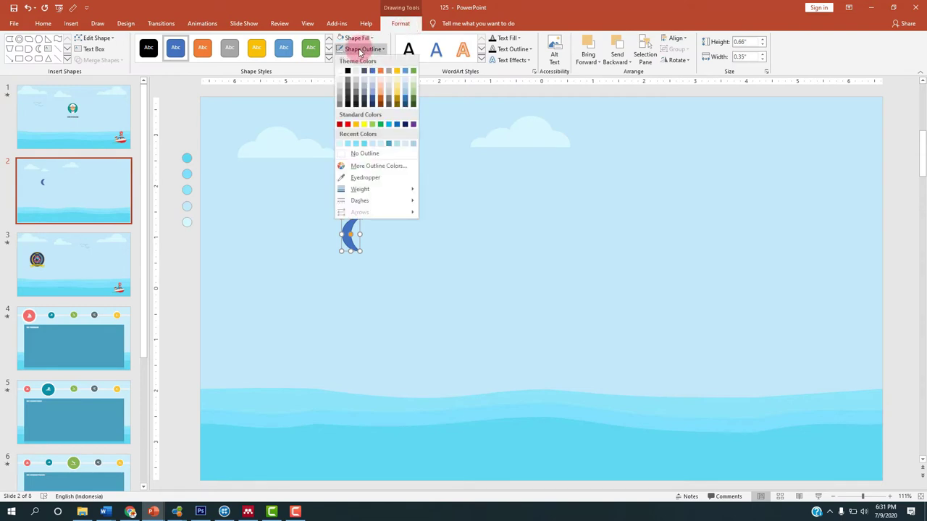
{"action": "left_click", "coordinate": [352, 155]}
{"action": "left_click_drag", "start_coordinate": [351, 201], "coordinate": [379, 210]}
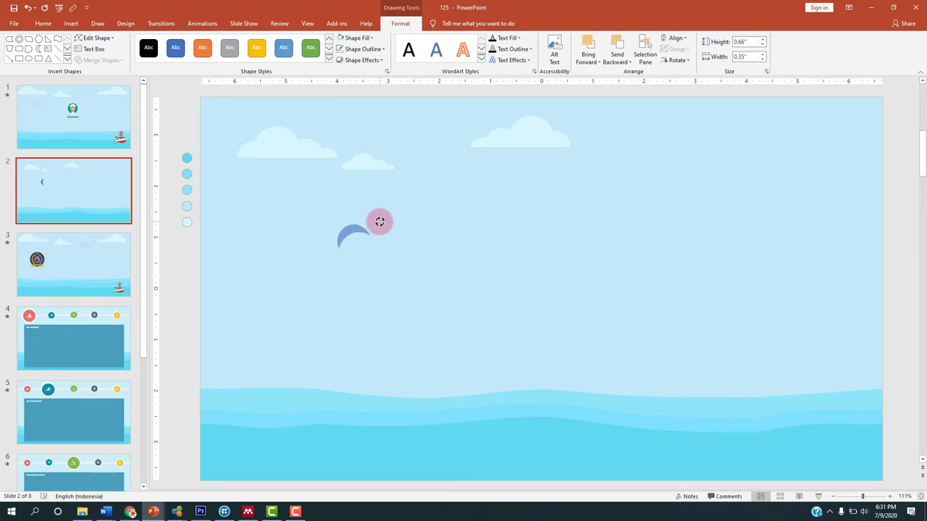
{"action": "left_click_drag", "start_coordinate": [379, 221], "coordinate": [381, 221]}
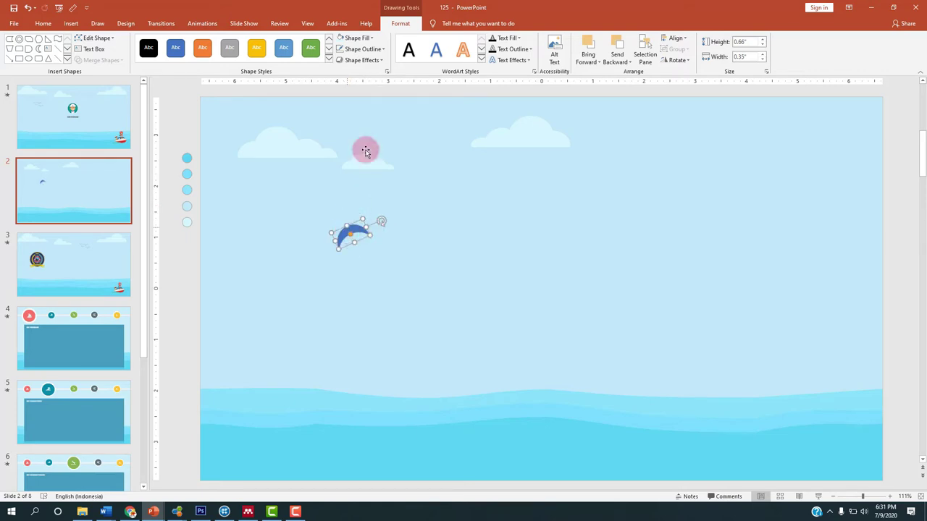
{"action": "left_click", "coordinate": [362, 42]}
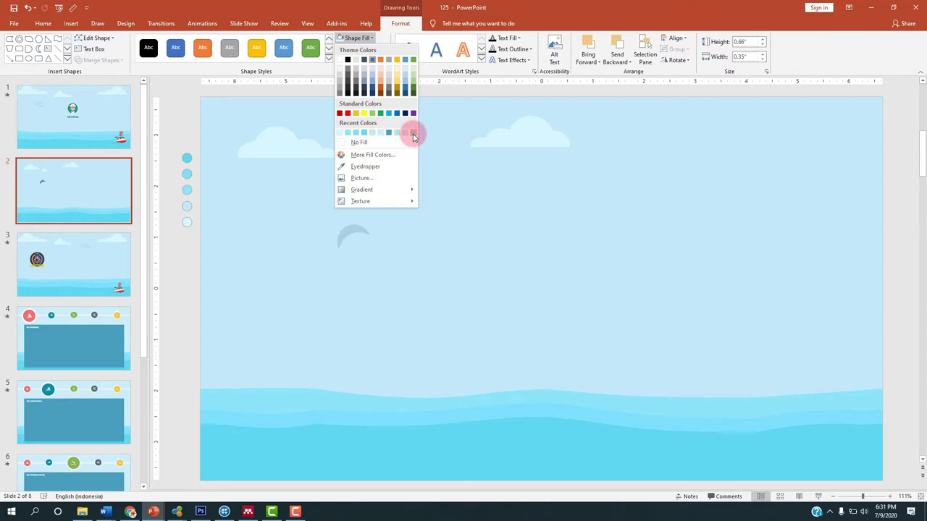
{"action": "left_click", "coordinate": [414, 137]}
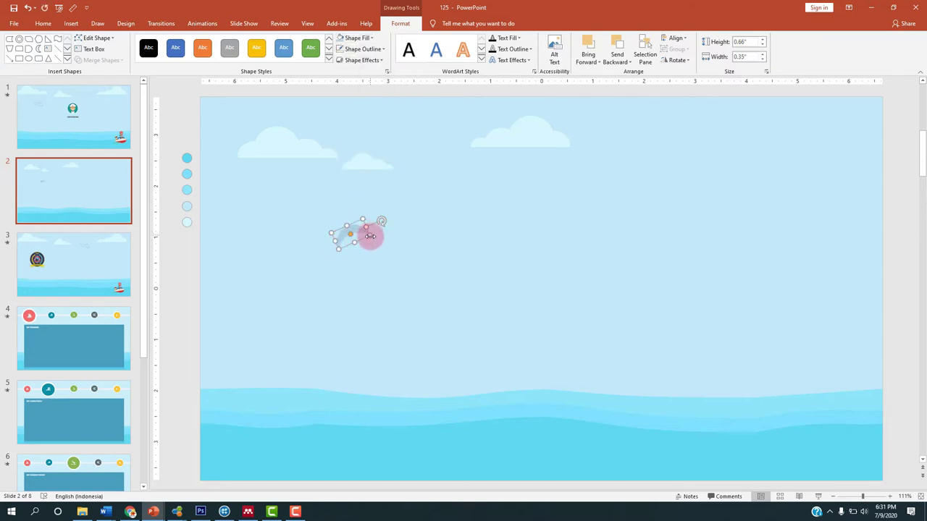
- Duplicate the moon, flip the copy horizontally and join the two as the bird's wings
{"action": "left_click_drag", "start_coordinate": [370, 236], "coordinate": [366, 237]}
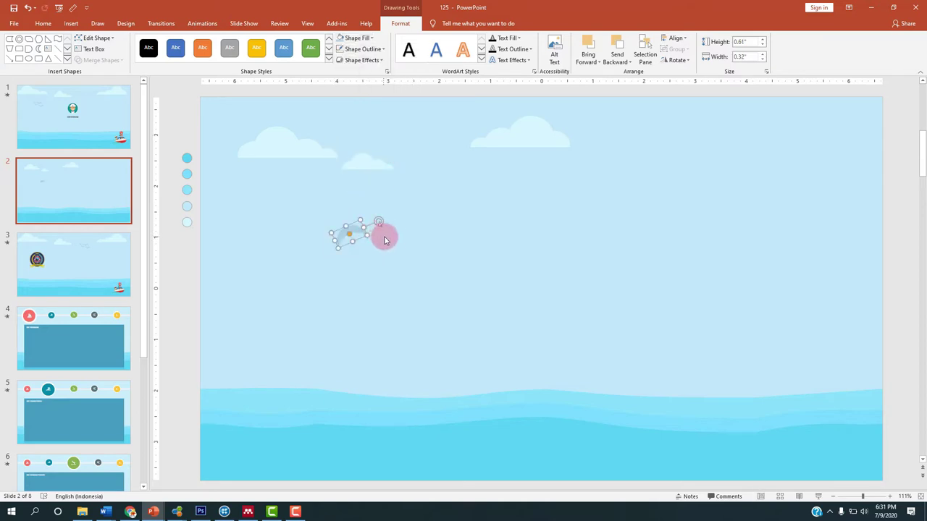
{"action": "left_click", "coordinate": [395, 237]}
{"action": "left_click", "coordinate": [350, 234]}
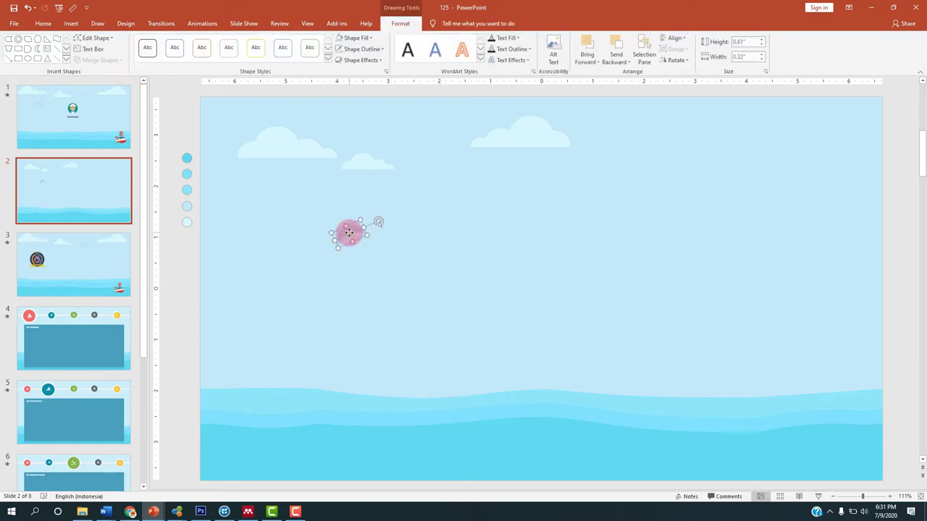
{"action": "left_click_drag", "start_coordinate": [349, 233], "coordinate": [367, 241]}
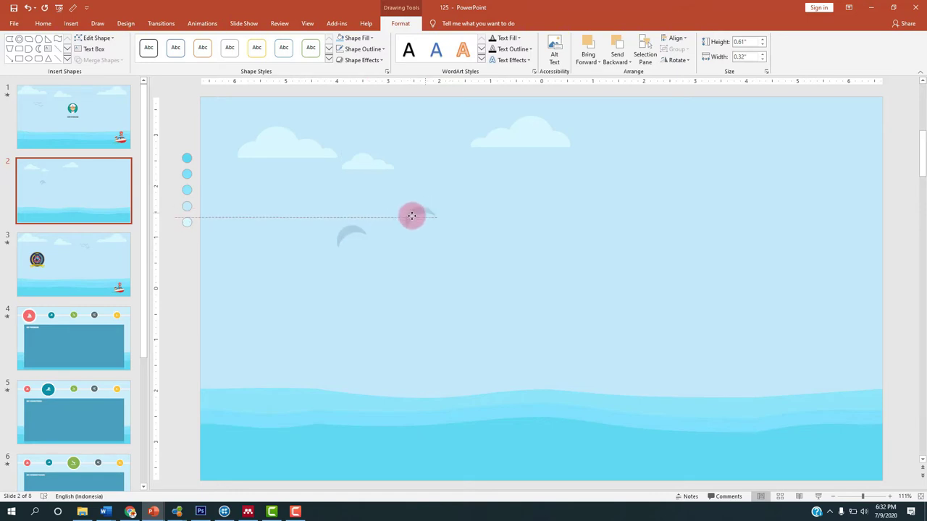
{"action": "left_click_drag", "start_coordinate": [367, 241], "coordinate": [393, 226]}
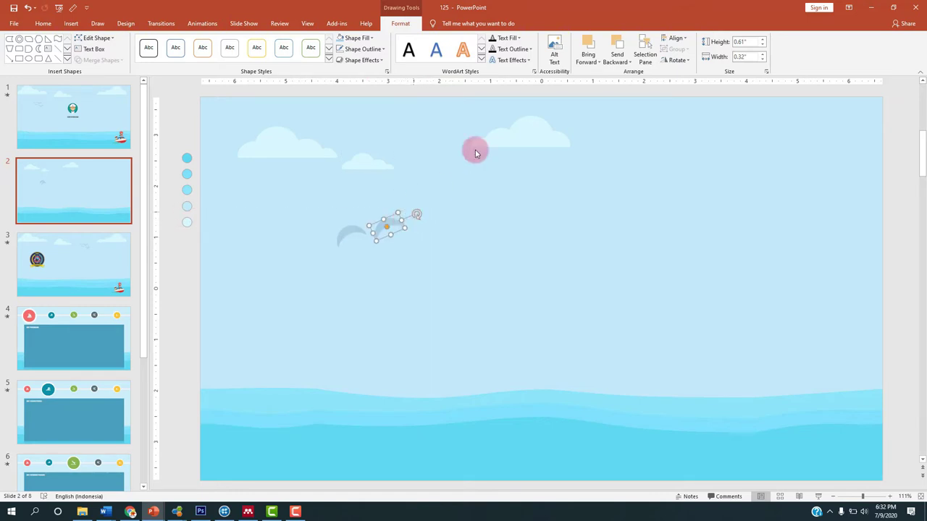
{"action": "left_click", "coordinate": [677, 63]}
{"action": "left_click", "coordinate": [680, 107]}
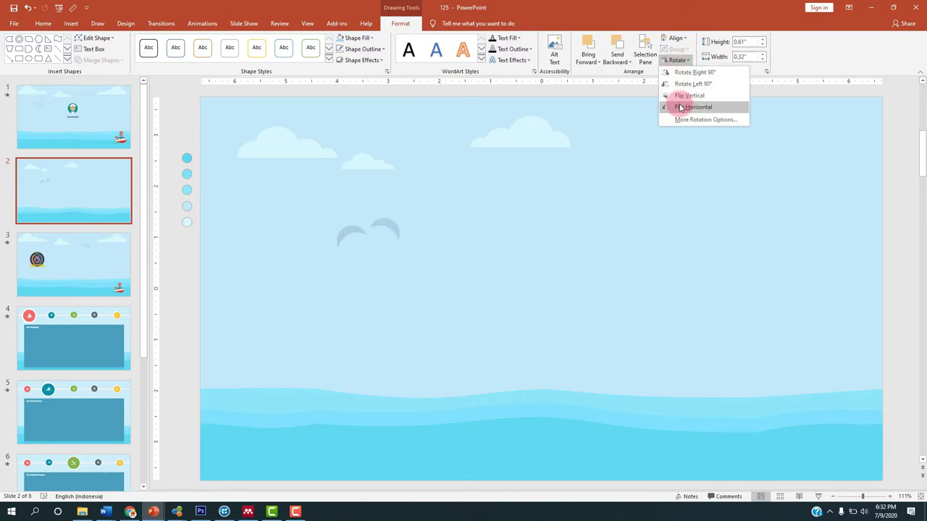
{"action": "mouse_move", "coordinate": [395, 227]}
{"action": "left_mouse_down"}
{"action": "mouse_move", "coordinate": [341, 223]}
{"action": "mouse_move", "coordinate": [320, 232]}
{"action": "left_mouse_up"}
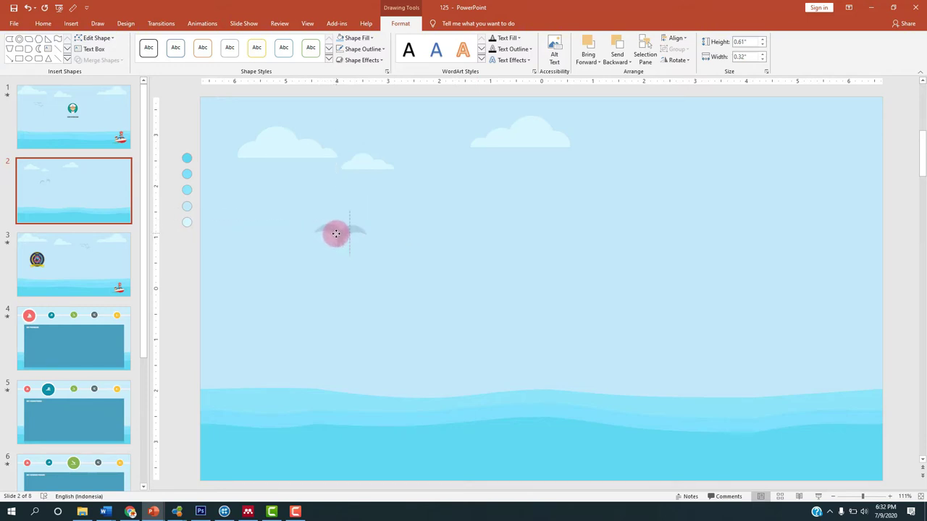
{"action": "left_click", "coordinate": [339, 229]}
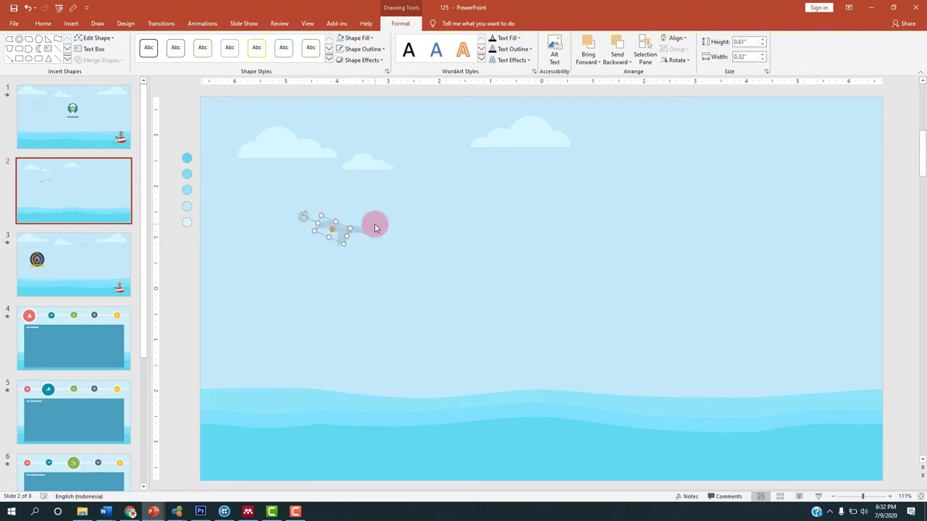
- Adjust the bird's left wing and reposition the bird on slide 2
{"action": "left_click", "coordinate": [537, 176]}
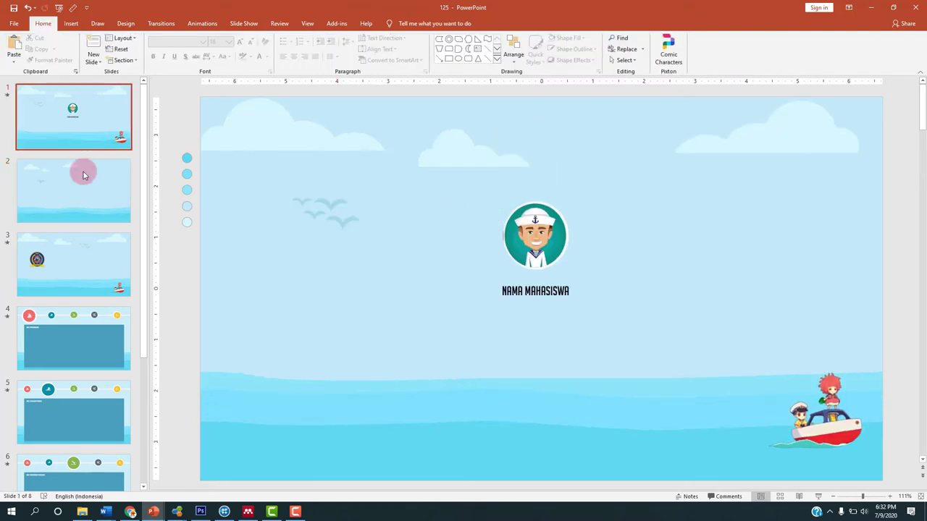
{"action": "left_click", "coordinate": [318, 237]}
{"action": "left_click_drag", "start_coordinate": [323, 227], "coordinate": [321, 226]}
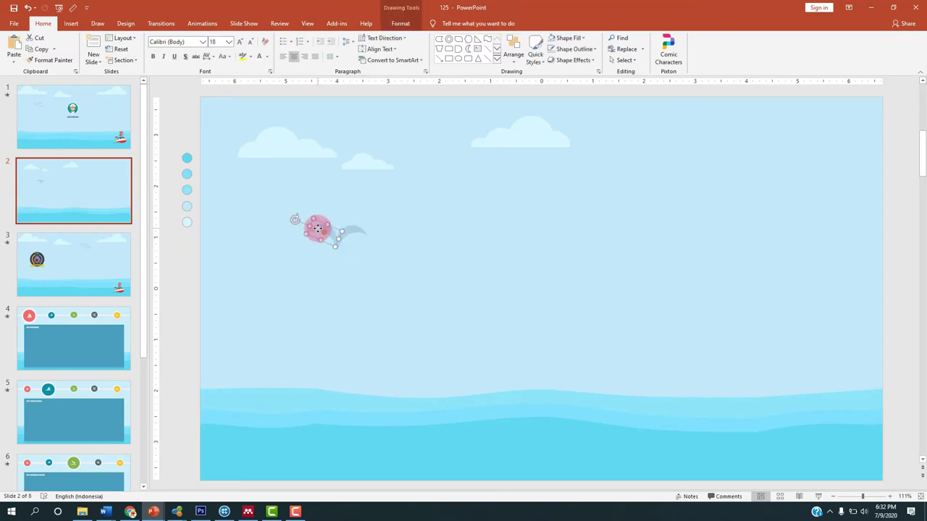
{"action": "left_click_drag", "start_coordinate": [324, 233], "coordinate": [326, 235]}
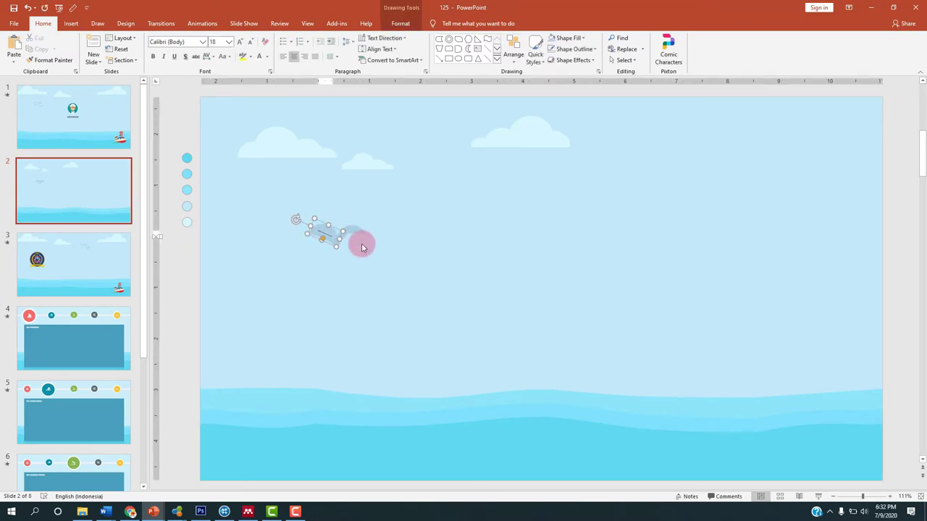
{"action": "left_click", "coordinate": [357, 252]}
{"action": "left_click", "coordinate": [357, 252]}
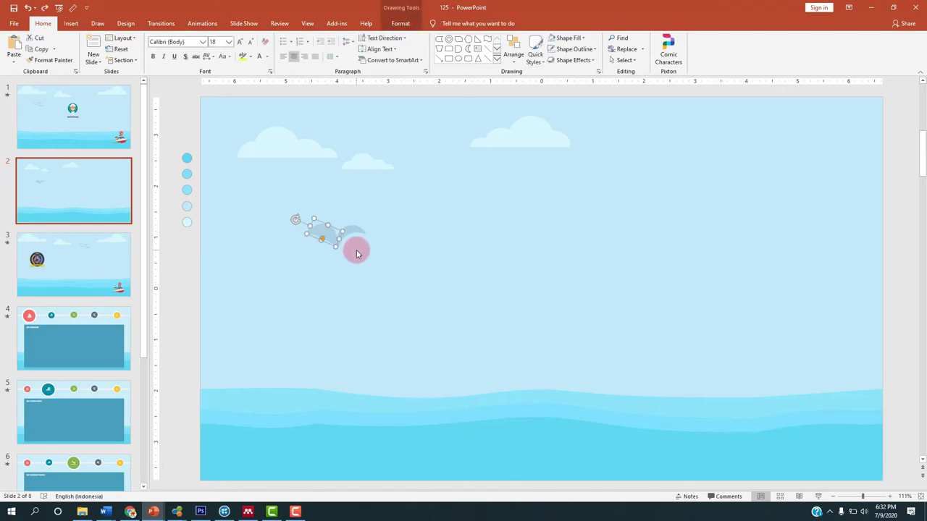
{"action": "left_click", "coordinate": [357, 253]}
{"action": "left_click", "coordinate": [357, 252]}
{"action": "left_click", "coordinate": [336, 247]}
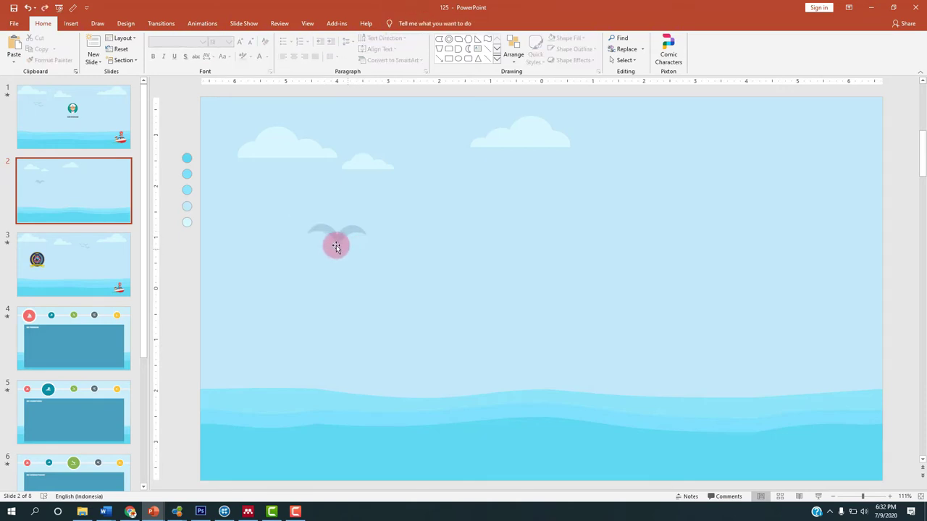
{"action": "left_click_drag", "start_coordinate": [336, 238], "coordinate": [339, 231]}
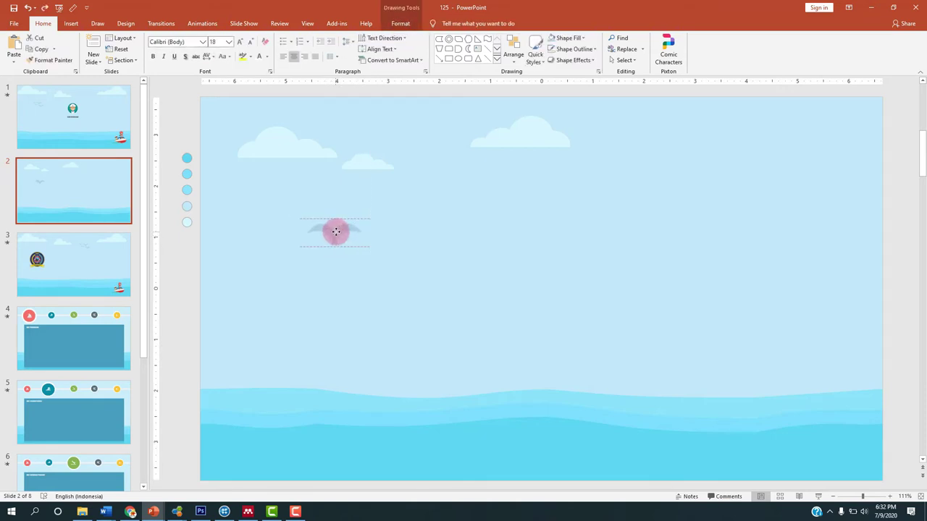
{"action": "left_click", "coordinate": [421, 246]}
{"action": "left_click", "coordinate": [345, 226]}
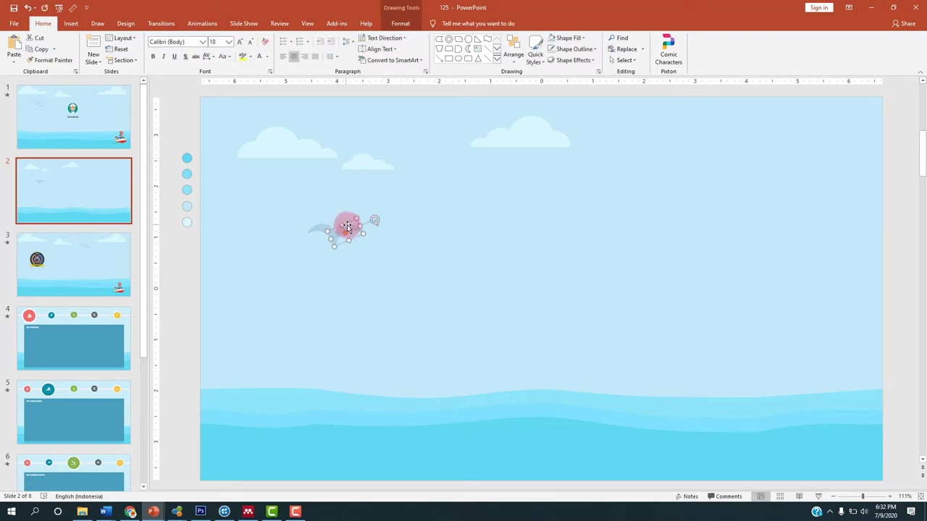
{"action": "left_click", "coordinate": [409, 245]}
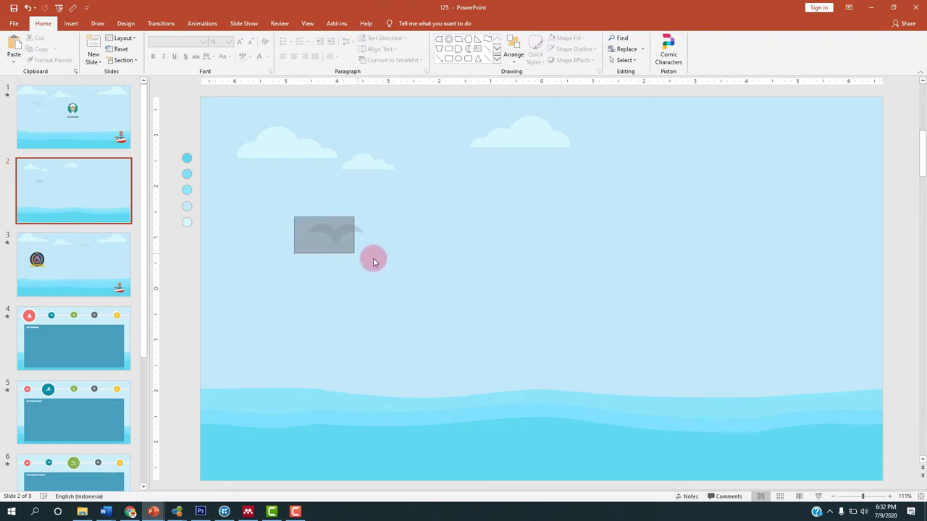
- Select both wings and combine them with Merge Shapes > Union
{"action": "left_click_drag", "start_coordinate": [295, 221], "coordinate": [379, 259]}
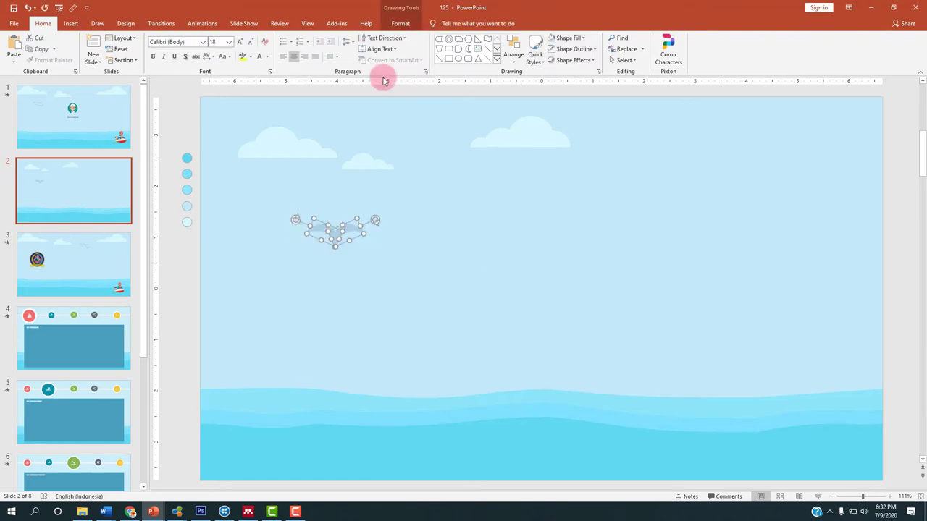
{"action": "left_click", "coordinate": [397, 26]}
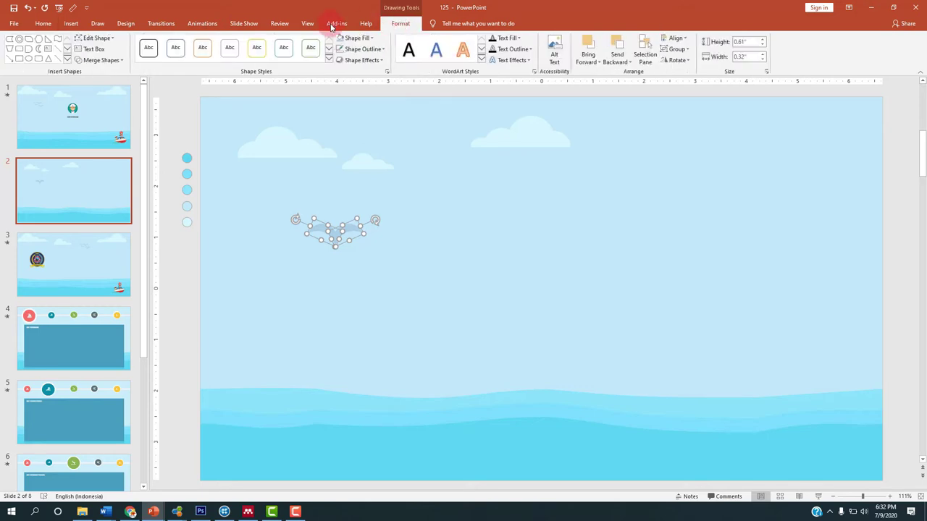
{"action": "left_click", "coordinate": [118, 61]}
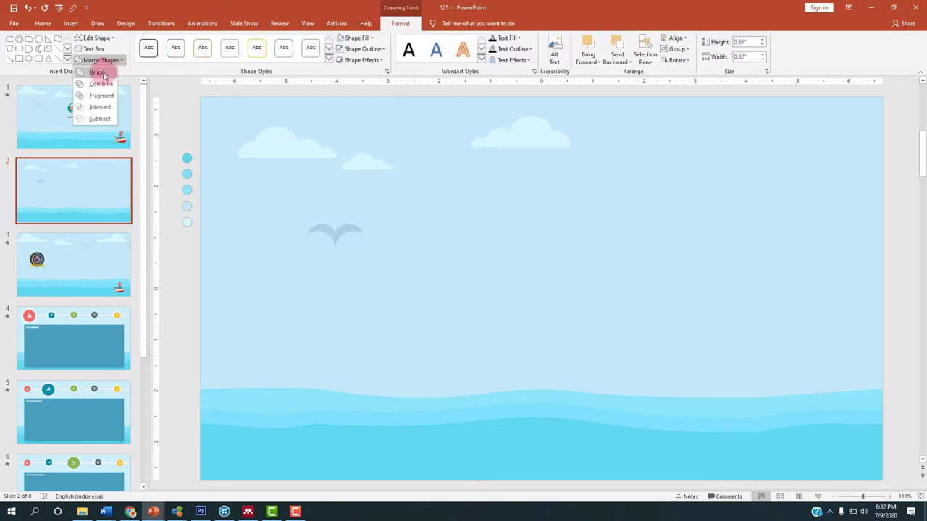
{"action": "left_click", "coordinate": [108, 72]}
{"action": "left_click", "coordinate": [340, 231]}
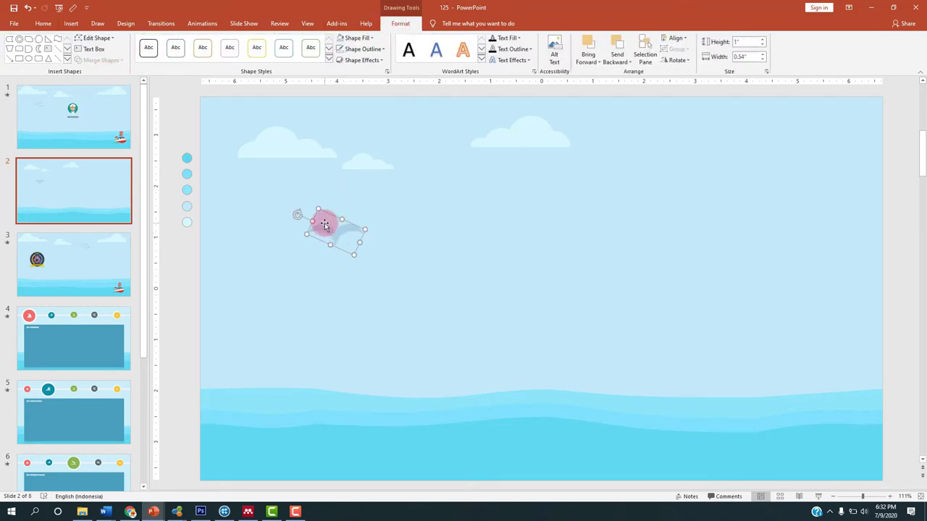
- Duplicate the bird into three, shrinking the copies into smaller birds
{"action": "left_click", "coordinate": [359, 248]}
{"action": "left_click", "coordinate": [306, 242]}
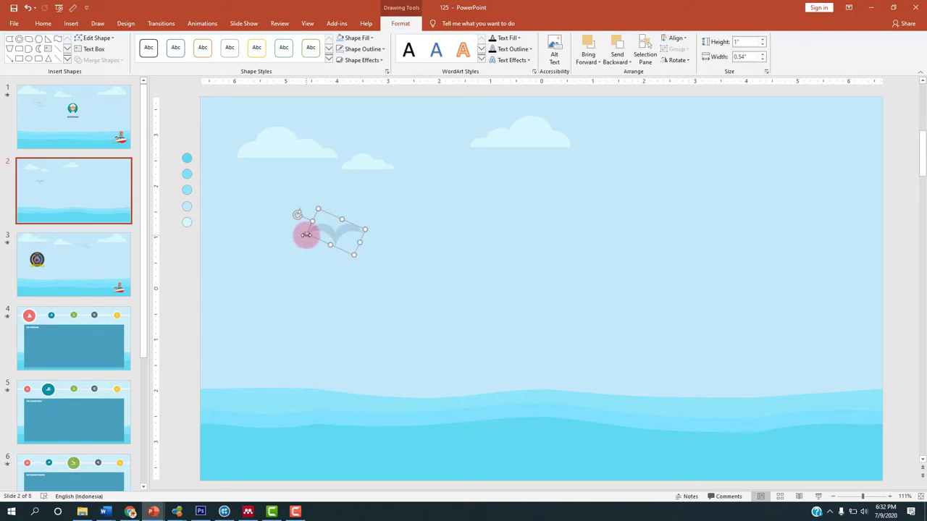
{"action": "left_click_drag", "start_coordinate": [305, 235], "coordinate": [397, 269]}
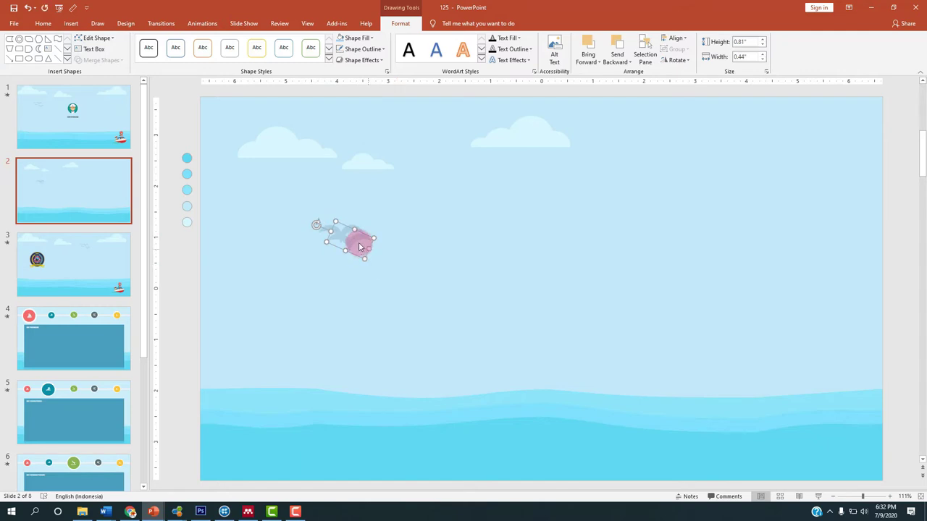
{"action": "key", "text": "ctrl+z"}
{"action": "key", "text": "ctrl+y"}
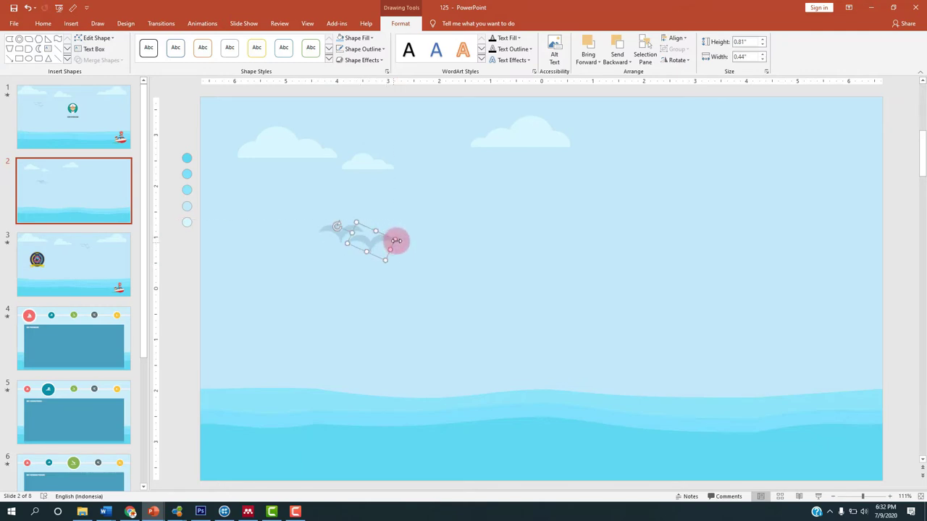
{"action": "mouse_move", "coordinate": [391, 240]}
{"action": "left_mouse_down"}
{"action": "mouse_move", "coordinate": [326, 247]}
{"action": "mouse_move", "coordinate": [381, 249]}
{"action": "left_mouse_up"}
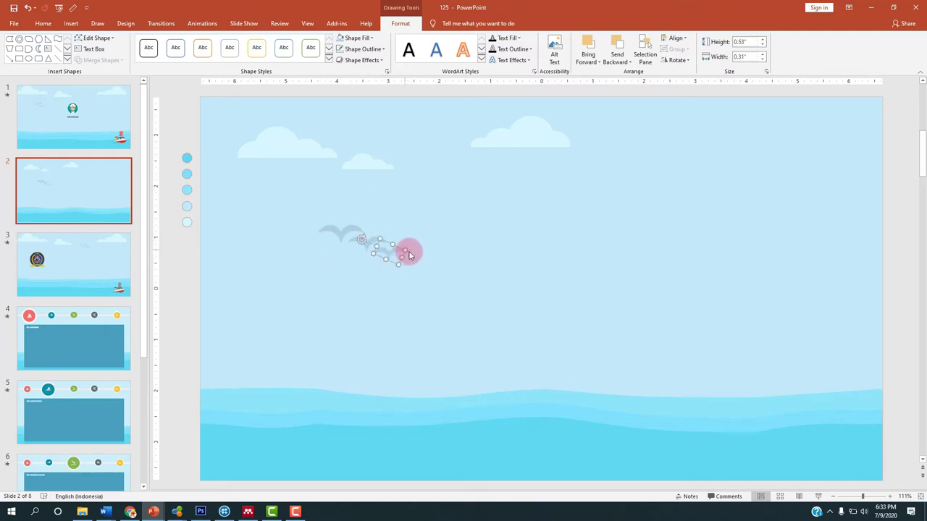
{"action": "left_click_drag", "start_coordinate": [404, 270], "coordinate": [376, 255]}
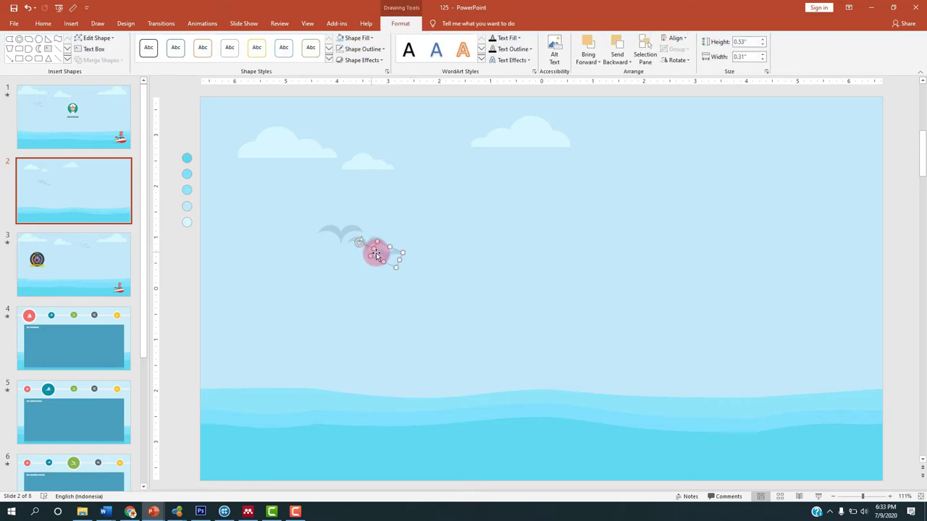
{"action": "left_click", "coordinate": [336, 255]}
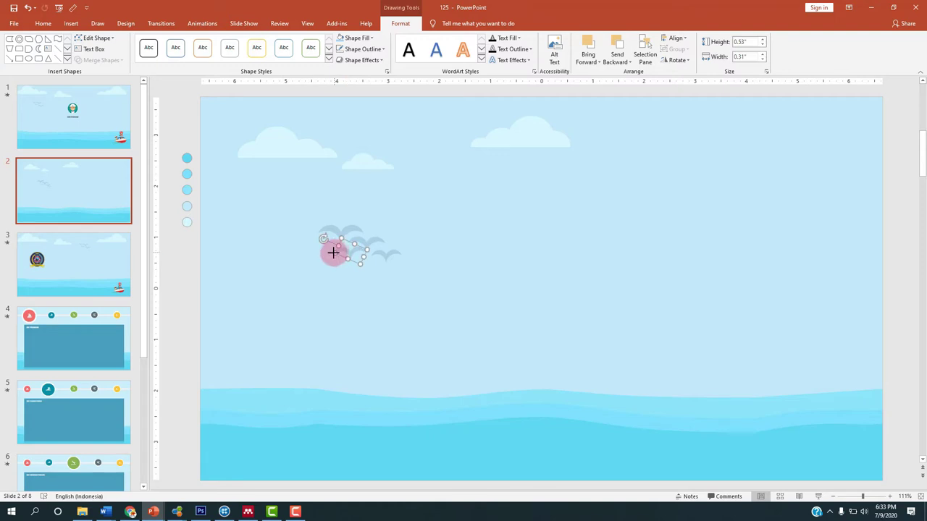
{"action": "left_click_drag", "start_coordinate": [333, 252], "coordinate": [345, 250]}
- Group the three birds with Ctrl+G and move the flock to the slide's upper right
{"action": "left_click", "coordinate": [420, 248]}
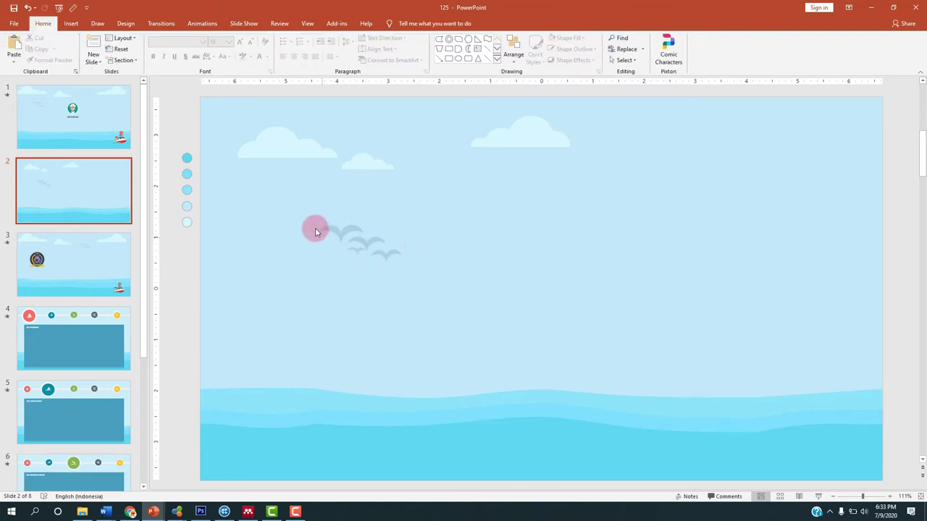
{"action": "mouse_move", "coordinate": [311, 219]}
{"action": "left_mouse_down"}
{"action": "mouse_move", "coordinate": [416, 290]}
{"action": "mouse_move", "coordinate": [395, 275]}
{"action": "left_mouse_up"}
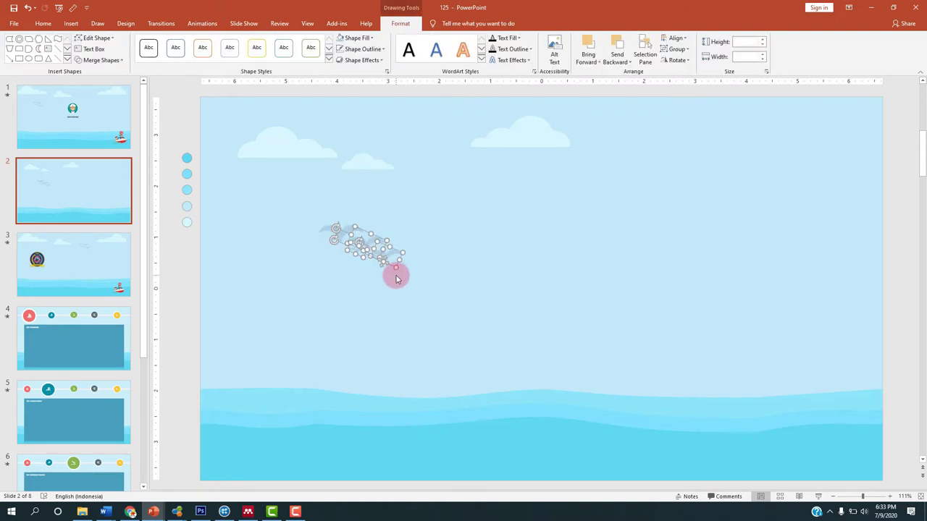
{"action": "key", "text": "ctrl+g"}
{"action": "left_click", "coordinate": [358, 286]}
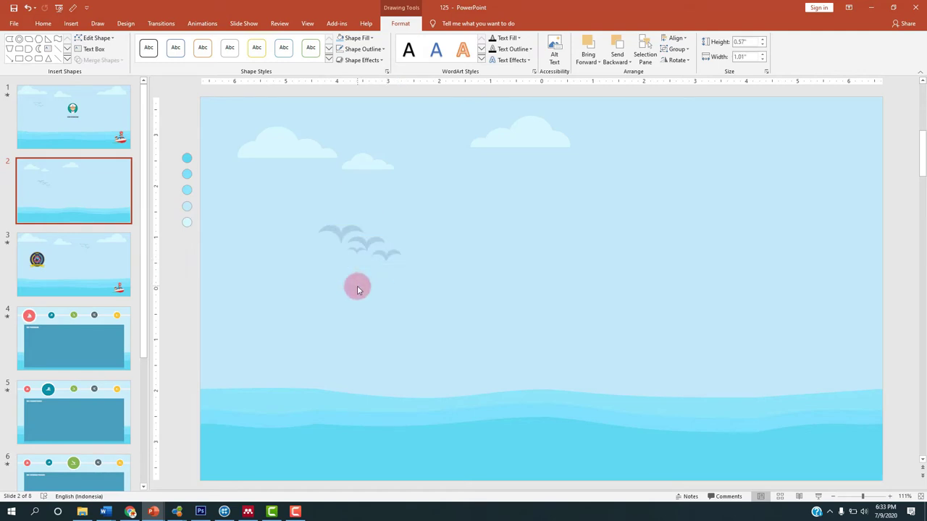
{"action": "key", "text": "ctrl+z"}
{"action": "left_click_drag", "start_coordinate": [297, 204], "coordinate": [440, 298]}
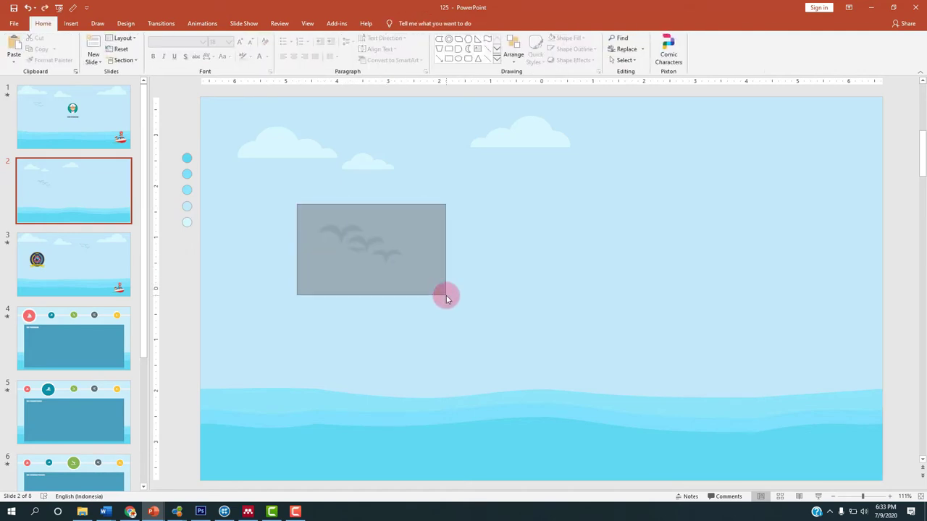
{"action": "key", "text": "ctrl+g"}
{"action": "mouse_move", "coordinate": [372, 242]}
{"action": "left_mouse_down"}
{"action": "mouse_move", "coordinate": [740, 192]}
{"action": "mouse_move", "coordinate": [740, 165]}
{"action": "left_mouse_up"}
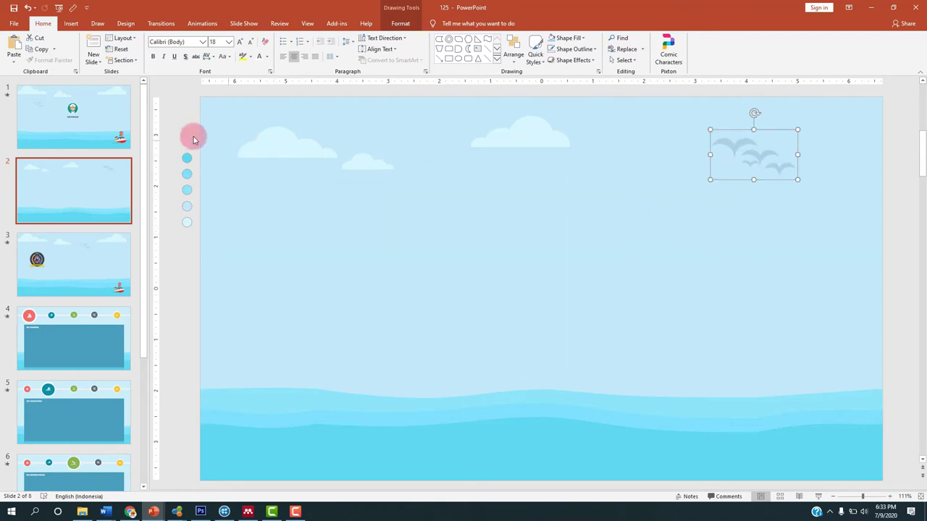
- Copy the sailor avatar and NAMA MAHASISWA label from slide 1 and paste them onto slide 2
{"action": "left_click", "coordinate": [87, 134]}
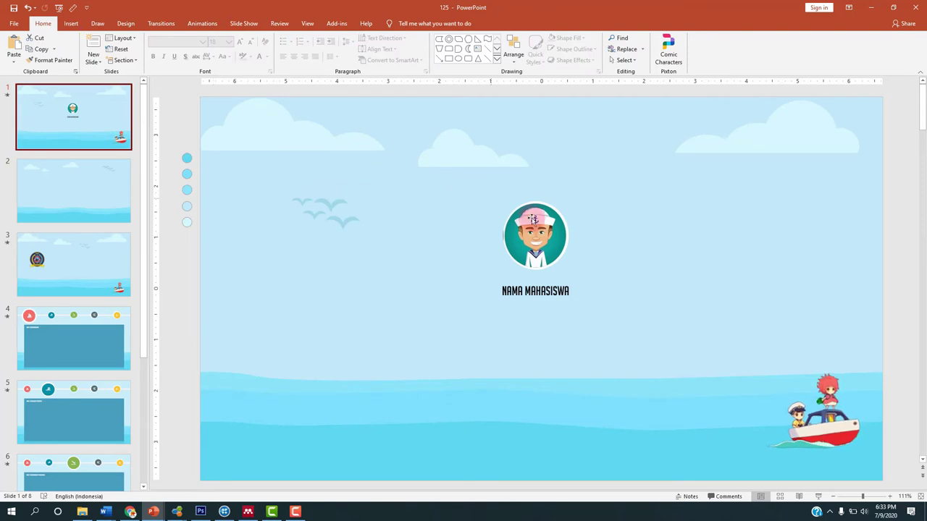
{"action": "left_click", "coordinate": [547, 239]}
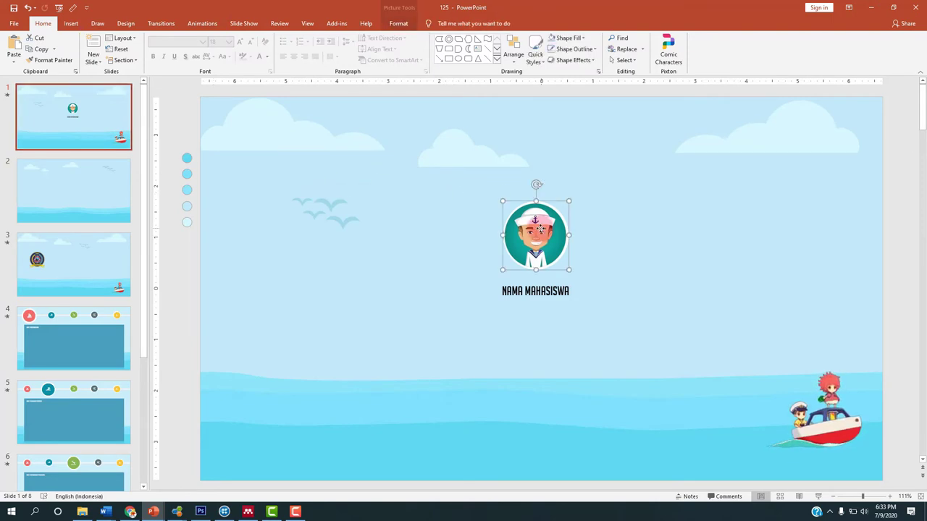
{"action": "left_click", "coordinate": [547, 284]}
{"action": "left_click", "coordinate": [542, 259], "text": "shift"}
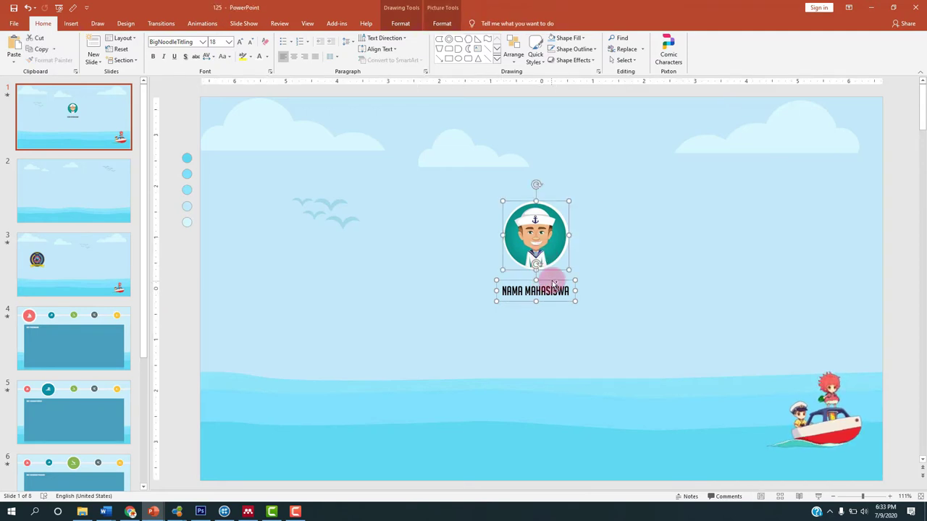
{"action": "left_click", "coordinate": [89, 205]}
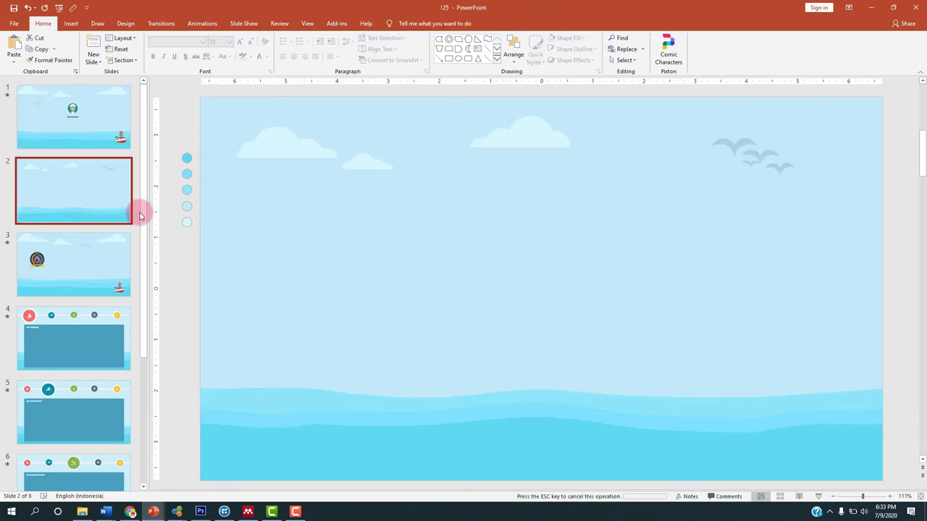
{"action": "key", "text": "ctrl+v"}
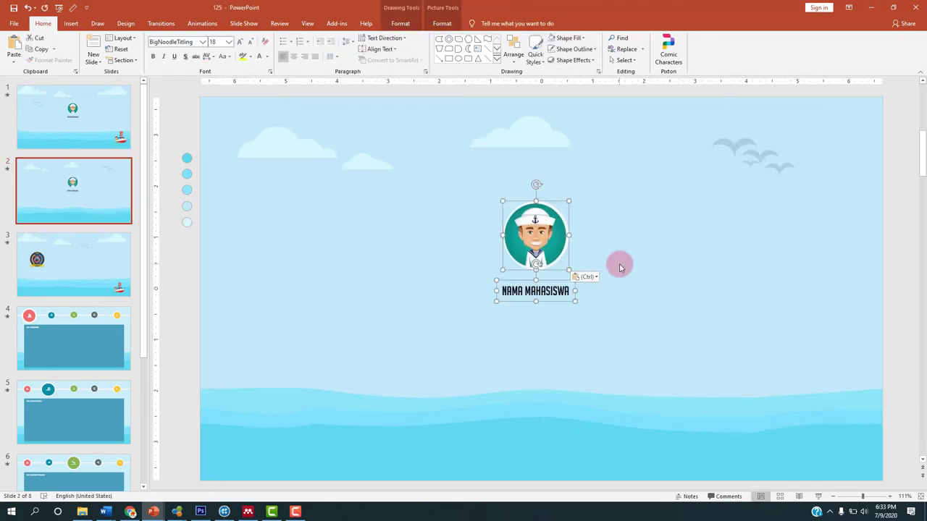
- Select only the pasted sailor picture, checking its crop options, and switch to Animations
{"action": "left_click", "coordinate": [615, 264]}
{"action": "left_click", "coordinate": [548, 241]}
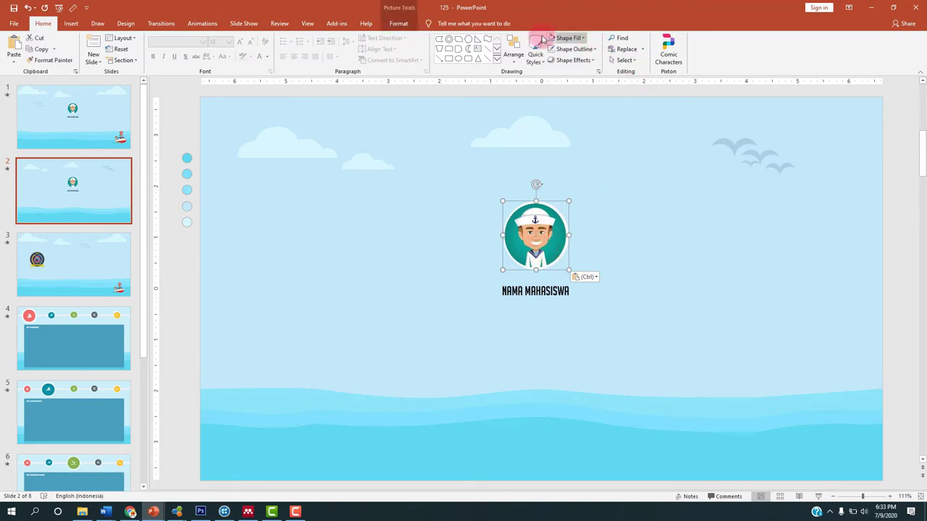
{"action": "left_click", "coordinate": [397, 23]}
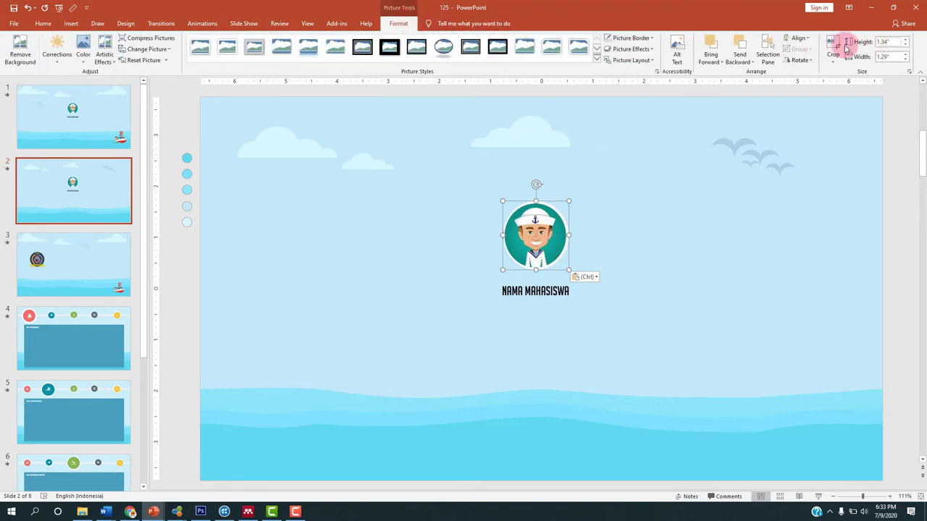
{"action": "left_click", "coordinate": [833, 60]}
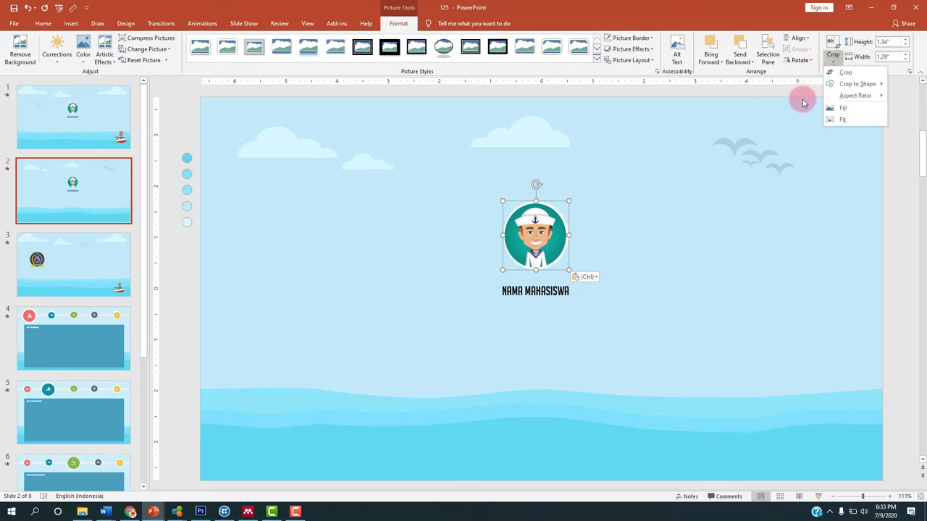
{"action": "left_click", "coordinate": [588, 221]}
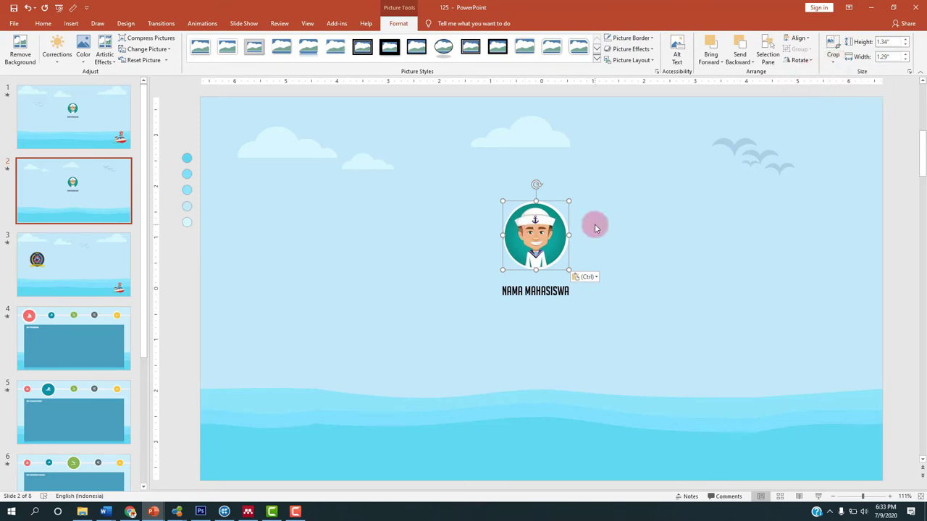
{"action": "left_click", "coordinate": [595, 229]}
{"action": "left_click", "coordinate": [539, 250]}
{"action": "left_click", "coordinate": [202, 23]}
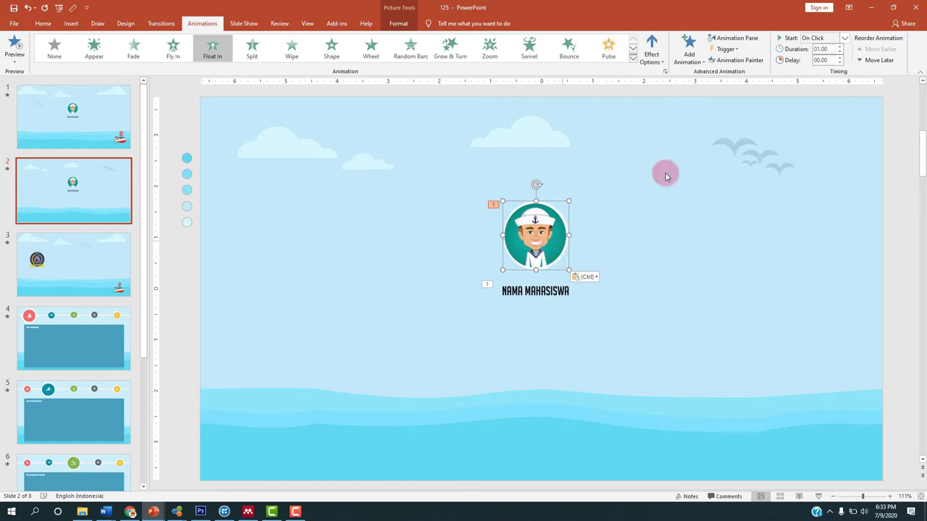
- Remove the Float In animations from the sailor avatar and the NAMA MAHASISWA label via the Animation Pane
{"action": "left_click", "coordinate": [751, 39]}
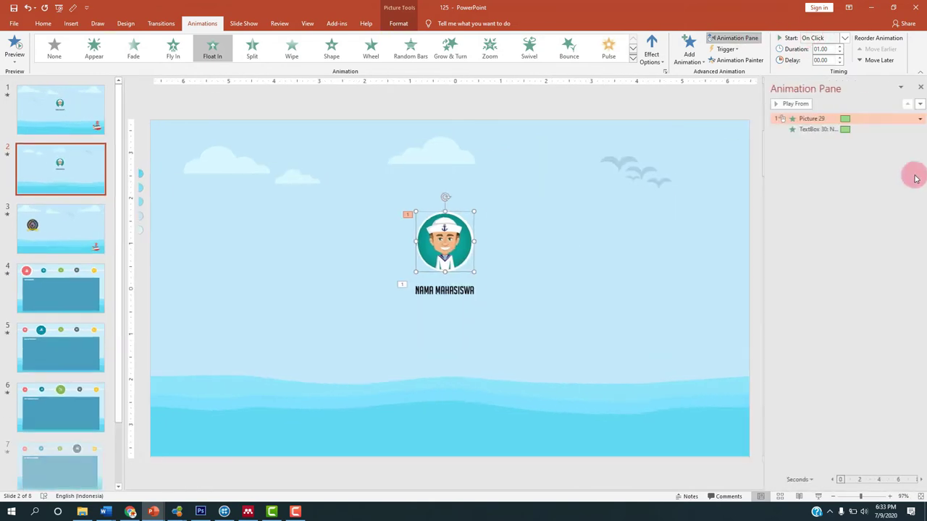
{"action": "left_click", "coordinate": [915, 121]}
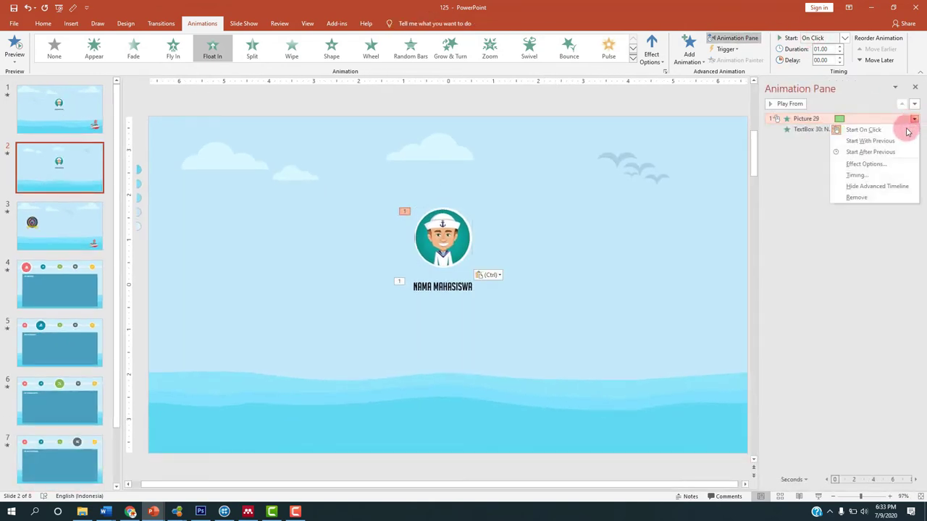
{"action": "left_click", "coordinate": [865, 195]}
{"action": "left_click", "coordinate": [463, 290]}
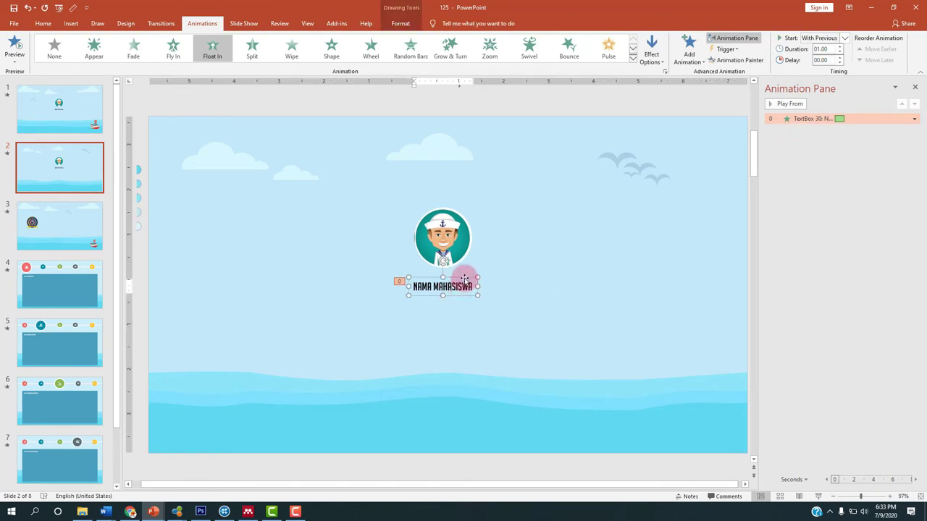
{"action": "left_click", "coordinate": [464, 279]}
{"action": "left_click", "coordinate": [915, 121]}
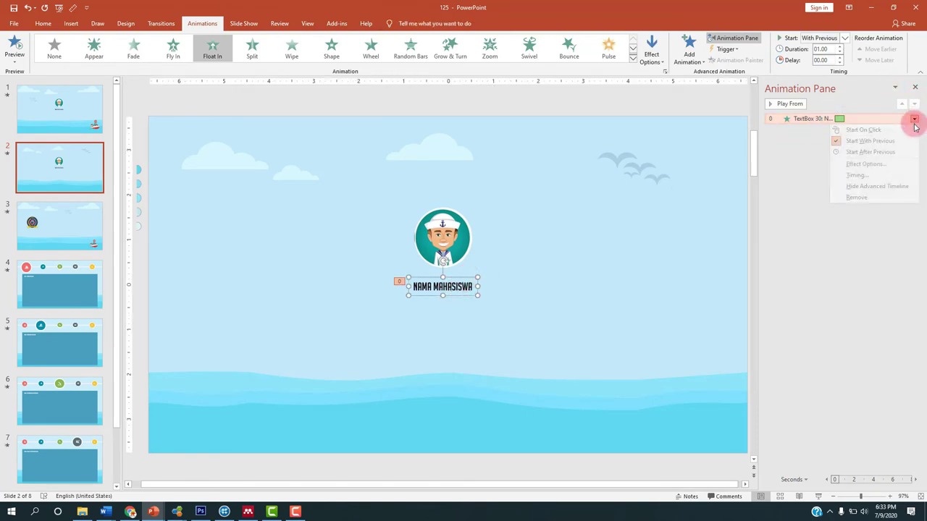
{"action": "left_click", "coordinate": [869, 196]}
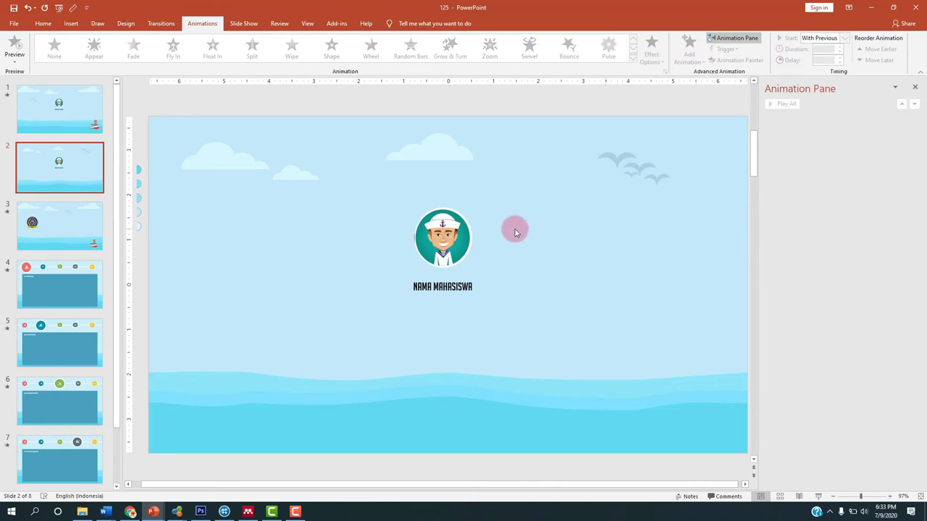
{"action": "left_click", "coordinate": [436, 234]}
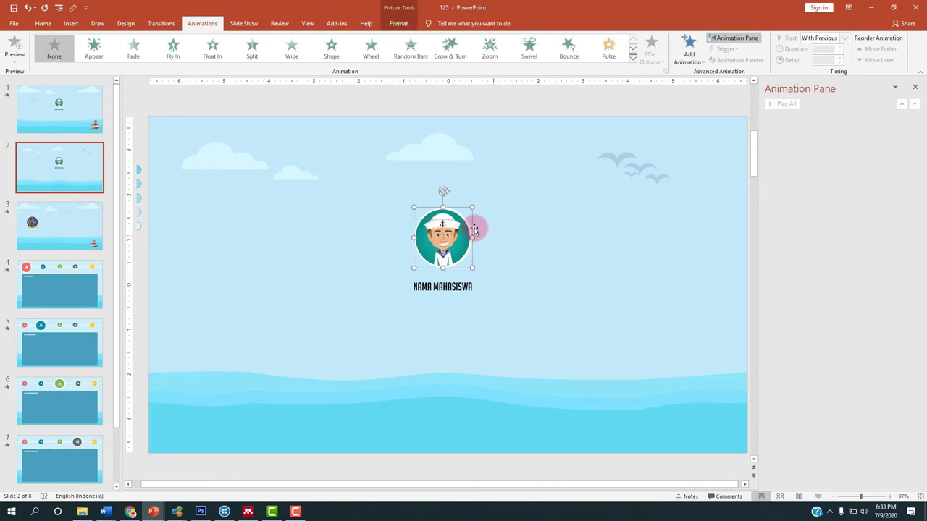
- Insert a photo from This Device, picking it from the file-name suggestions in the Pictures folder
{"action": "left_click", "coordinate": [71, 23]}
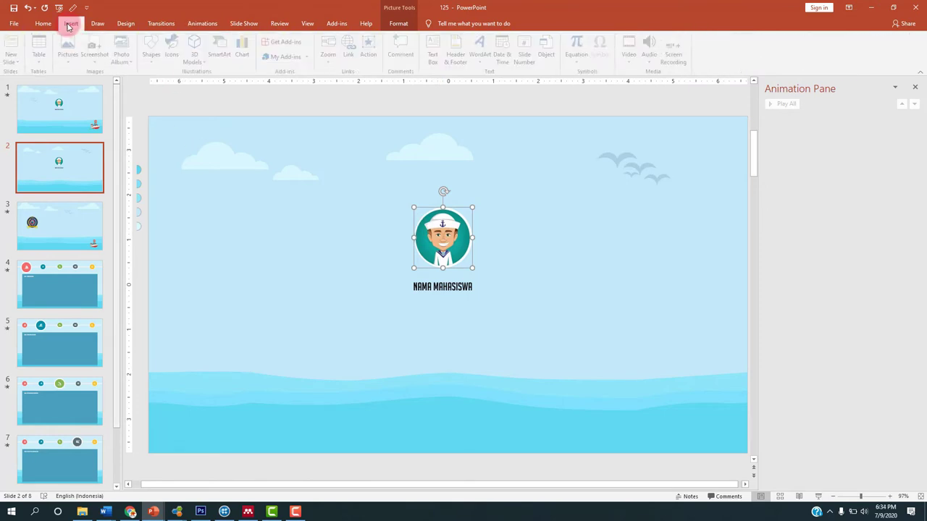
{"action": "left_click", "coordinate": [157, 63]}
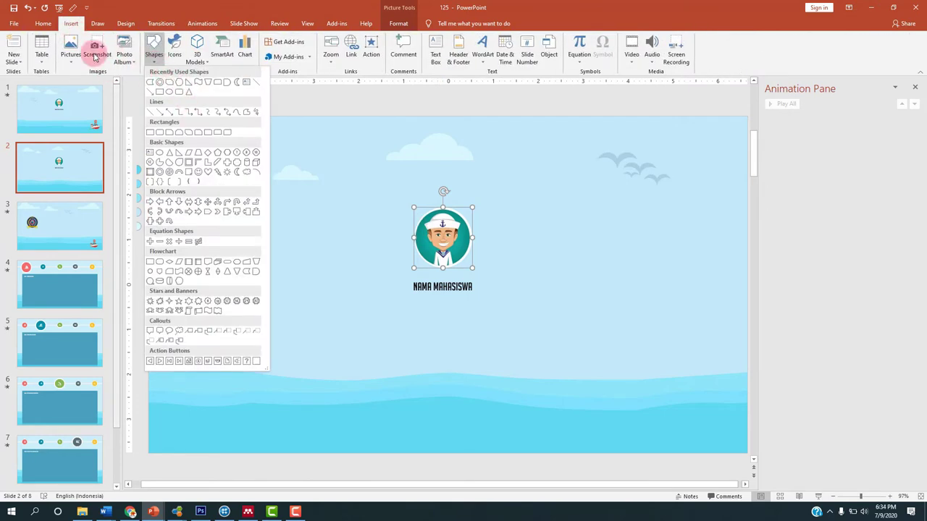
{"action": "left_click", "coordinate": [71, 61]}
{"action": "left_click", "coordinate": [90, 98]}
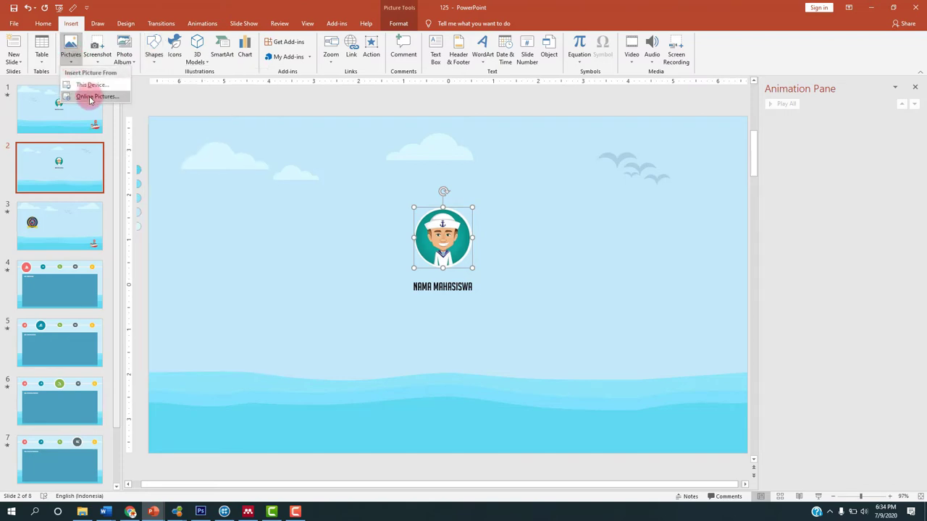
{"action": "left_click", "coordinate": [91, 85]}
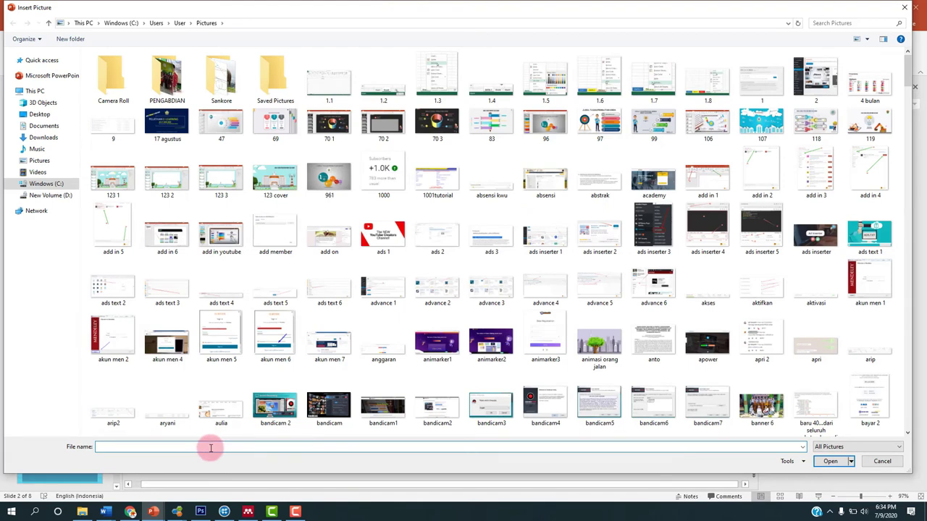
{"action": "type", "text": "e"}
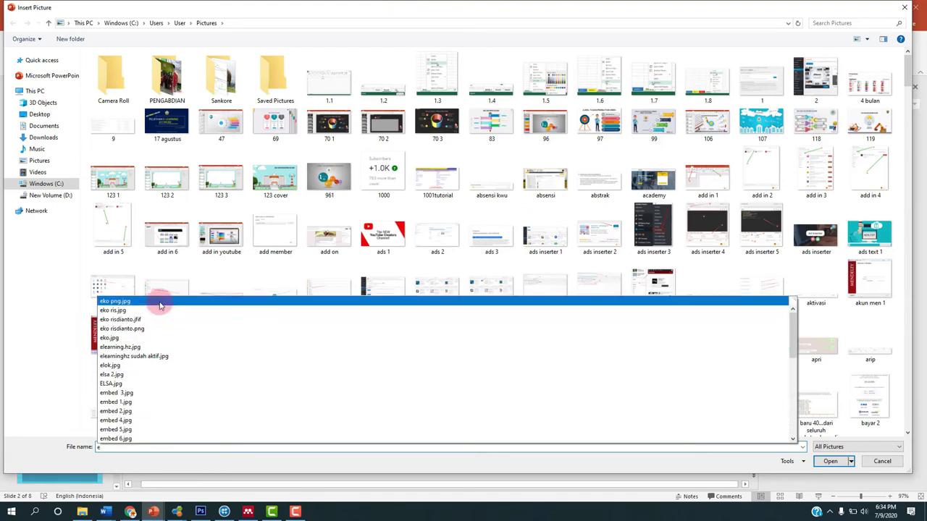
{"action": "left_click", "coordinate": [160, 302]}
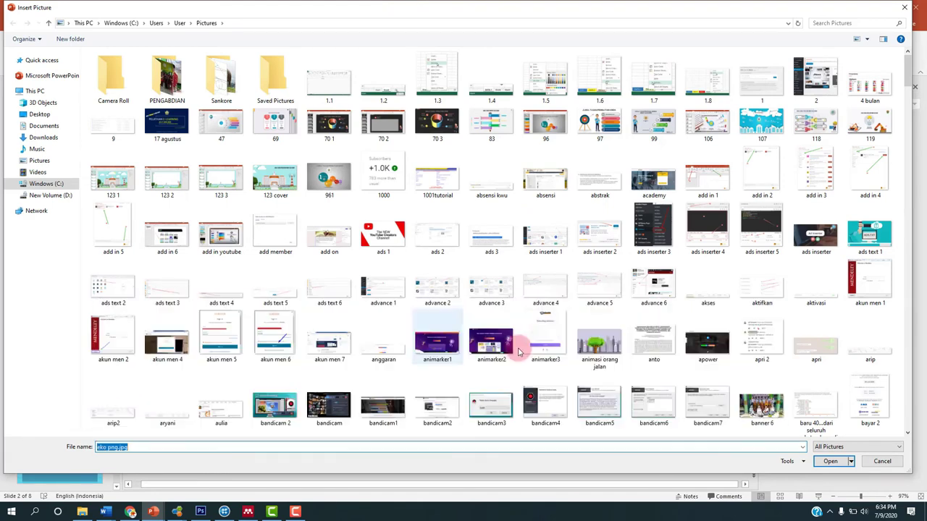
{"action": "left_click", "coordinate": [830, 462]}
- Move the photo right of the avatar, crop it to an oval, shrink it to 1.13" × 1.16", then delete it
{"action": "mouse_move", "coordinate": [466, 297]}
{"action": "left_mouse_down"}
{"action": "mouse_move", "coordinate": [340, 298]}
{"action": "mouse_move", "coordinate": [348, 253]}
{"action": "mouse_move", "coordinate": [601, 293]}
{"action": "mouse_move", "coordinate": [240, 224]}
{"action": "mouse_move", "coordinate": [265, 273]}
{"action": "mouse_move", "coordinate": [614, 267]}
{"action": "mouse_move", "coordinate": [582, 265]}
{"action": "left_mouse_up"}
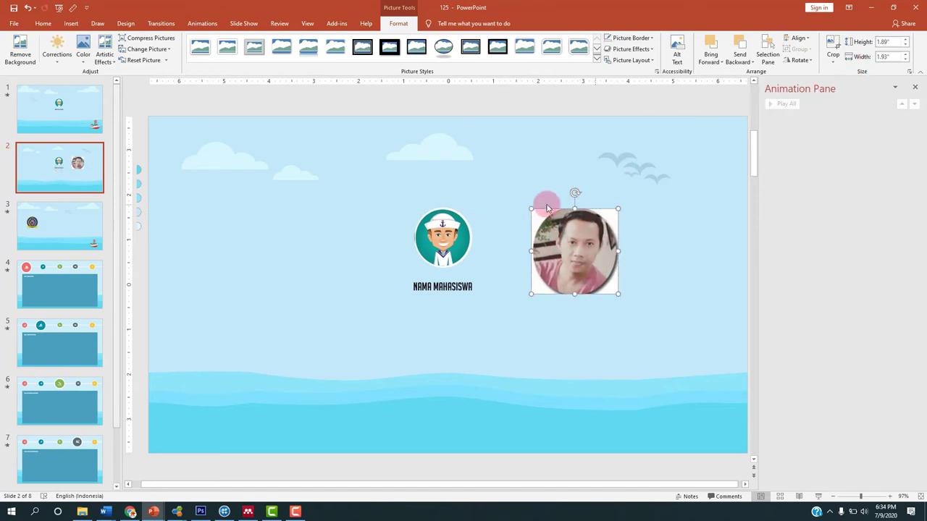
{"action": "left_click", "coordinate": [836, 64]}
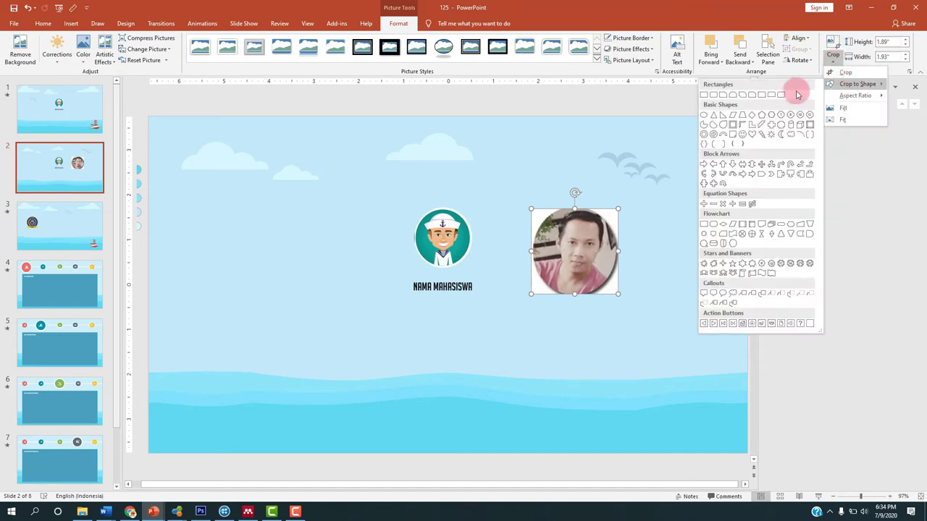
{"action": "mouse_move", "coordinate": [857, 84]}
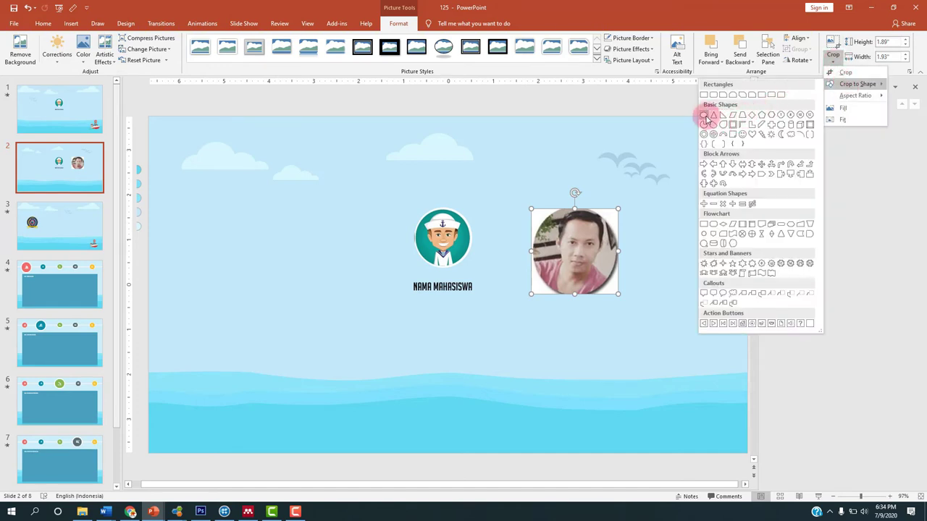
{"action": "left_click", "coordinate": [706, 117]}
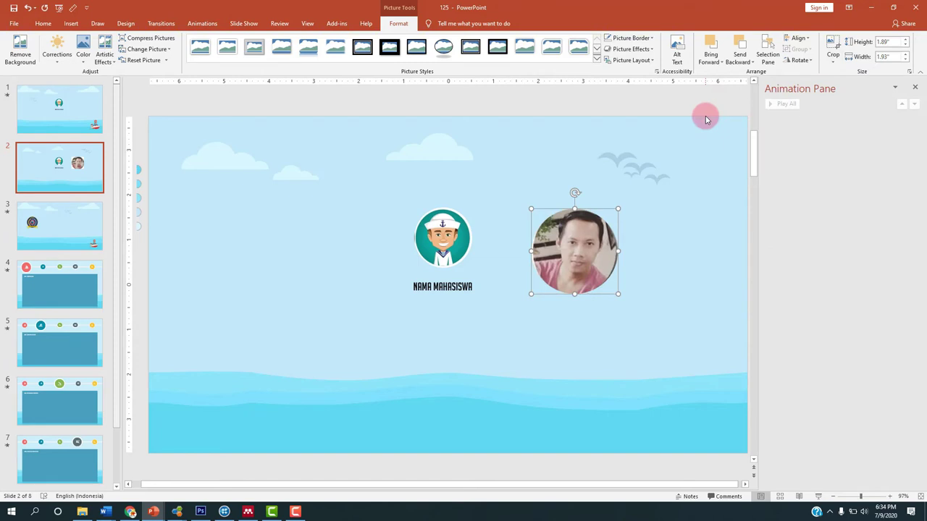
{"action": "left_click", "coordinate": [530, 211]}
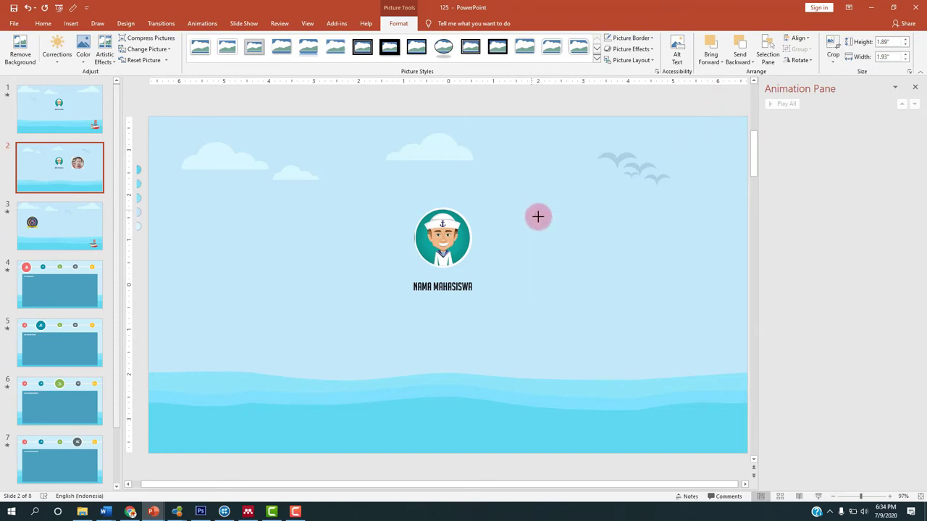
{"action": "mouse_move", "coordinate": [531, 210]}
{"action": "left_mouse_down"}
{"action": "mouse_move", "coordinate": [565, 243]}
{"action": "mouse_move", "coordinate": [487, 234]}
{"action": "mouse_move", "coordinate": [527, 245]}
{"action": "left_mouse_up"}
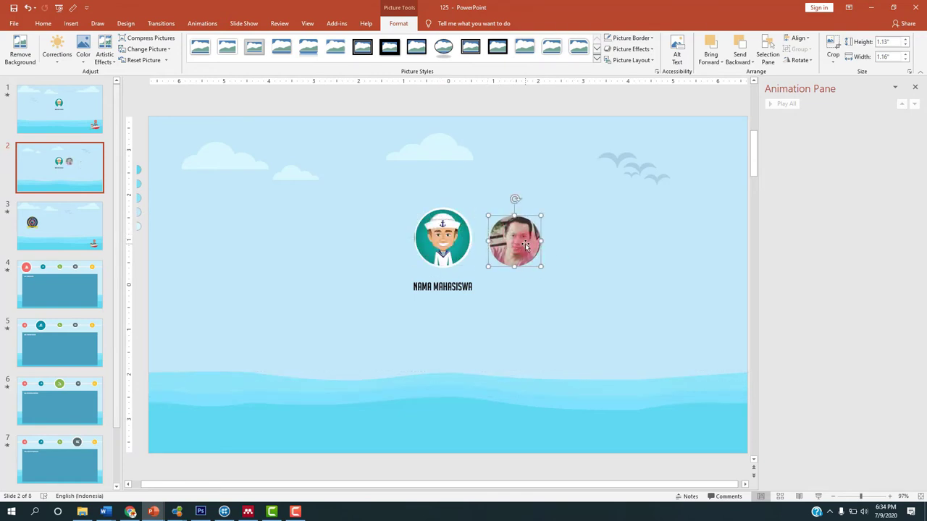
{"action": "key", "text": "Delete"}
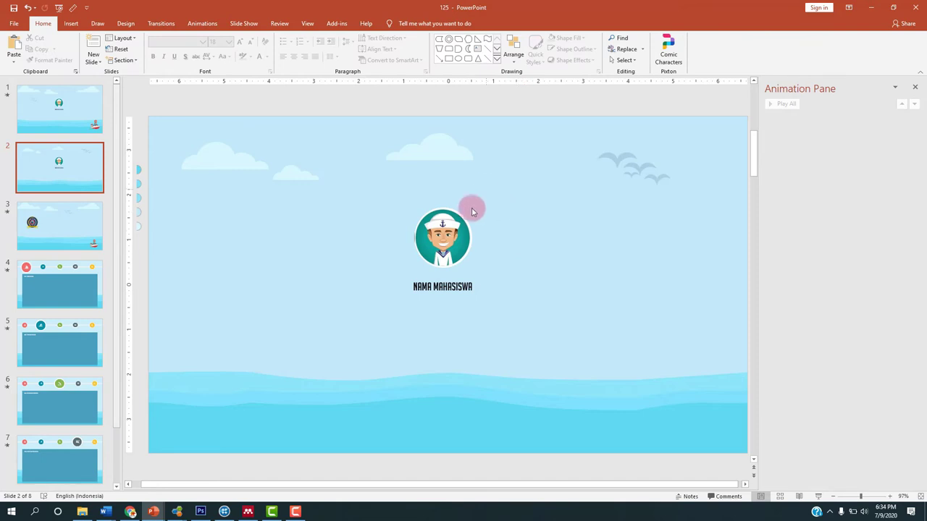
{"action": "left_click", "coordinate": [459, 253]}
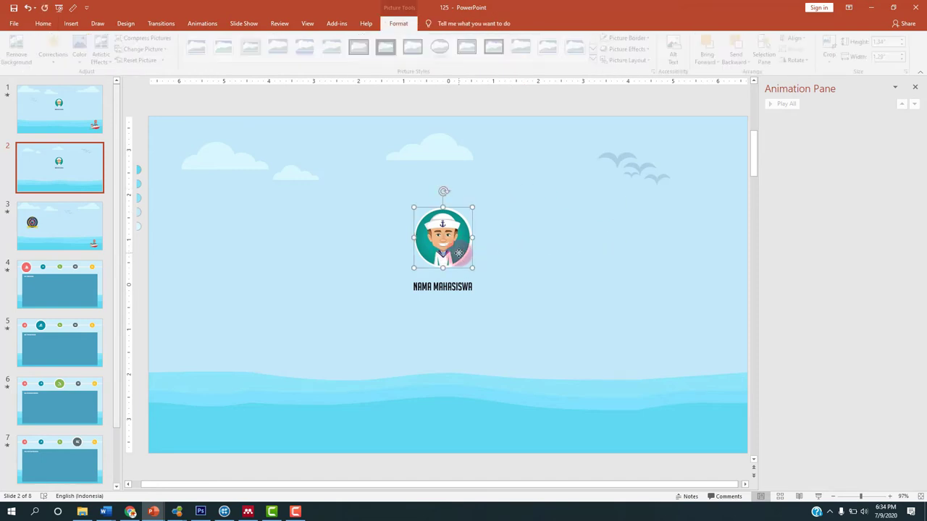
- Give the sailor avatar a Float In entrance animation and nudge the NAMA MAHASISWA label down
{"action": "left_click", "coordinate": [507, 269]}
{"action": "left_click", "coordinate": [444, 242]}
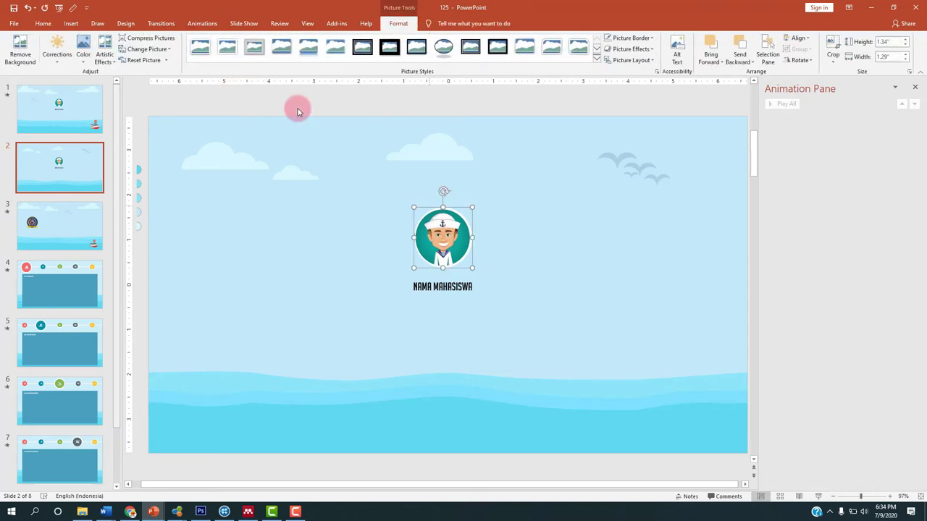
{"action": "left_click", "coordinate": [194, 24]}
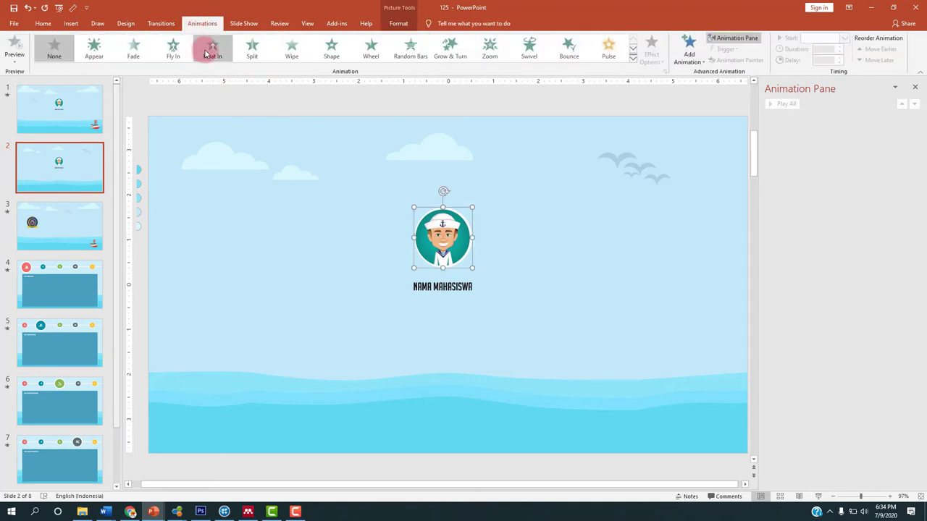
{"action": "left_click", "coordinate": [209, 51]}
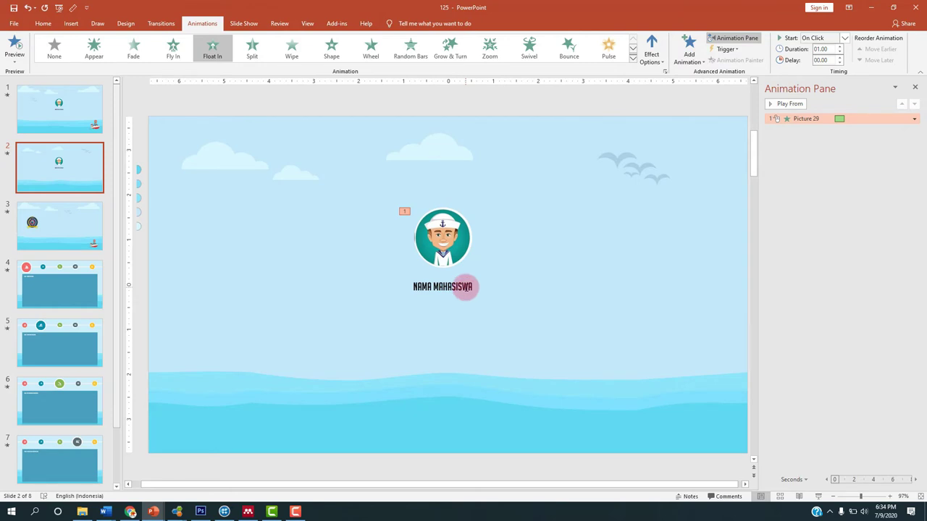
{"action": "left_click", "coordinate": [466, 286]}
{"action": "left_click_drag", "start_coordinate": [466, 279], "coordinate": [465, 280]}
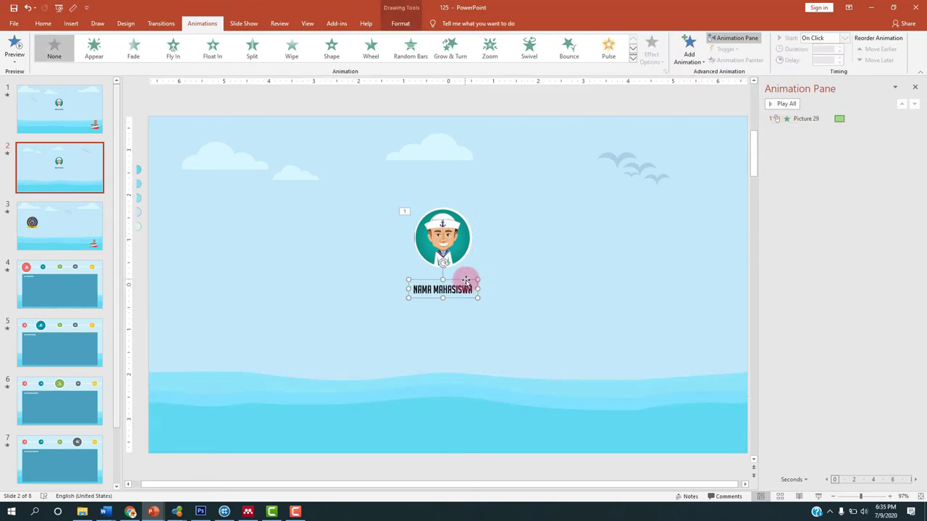
- Add a new 'NAMA MAHASISWA' text box beside the avatar in BigNoodleTitling
{"action": "left_click", "coordinate": [71, 23]}
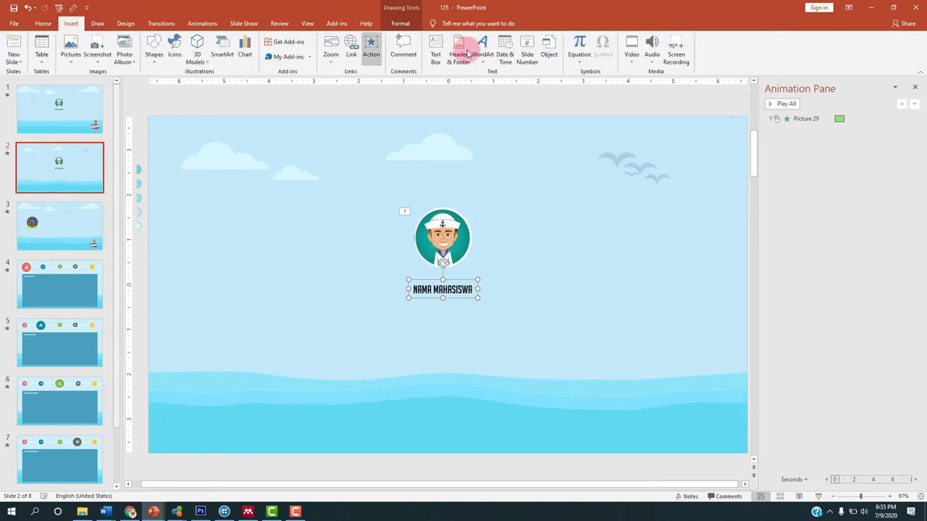
{"action": "left_click", "coordinate": [438, 52]}
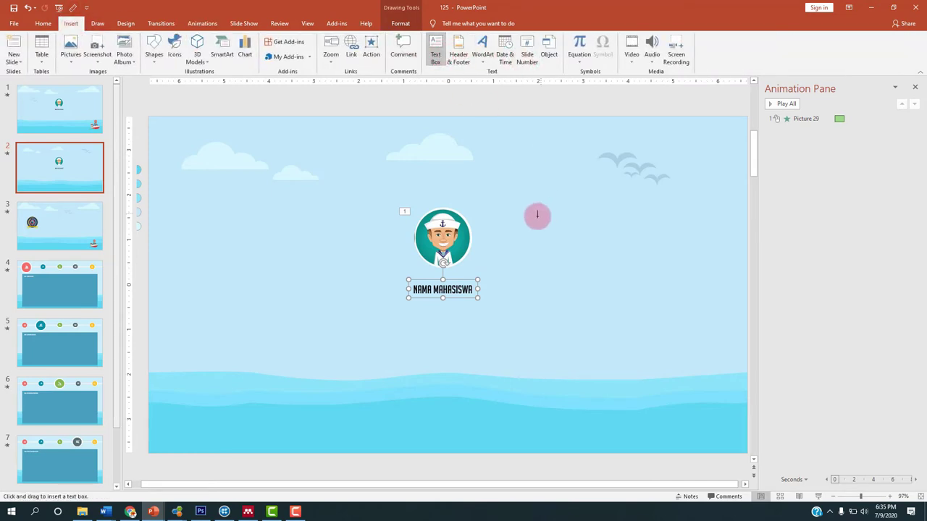
{"action": "left_click", "coordinate": [540, 219]}
{"action": "type", "text": "NAMA MAHASISWA"}
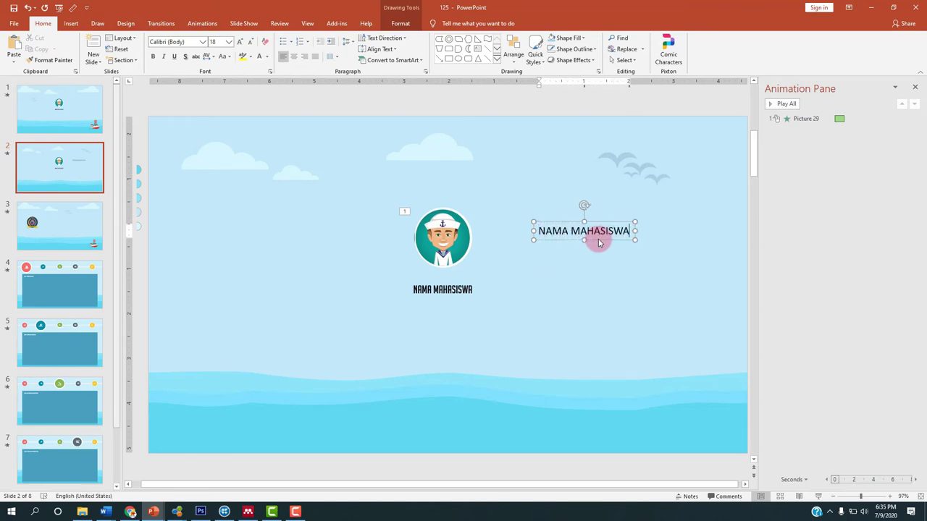
{"action": "key", "text": "ctrl+a"}
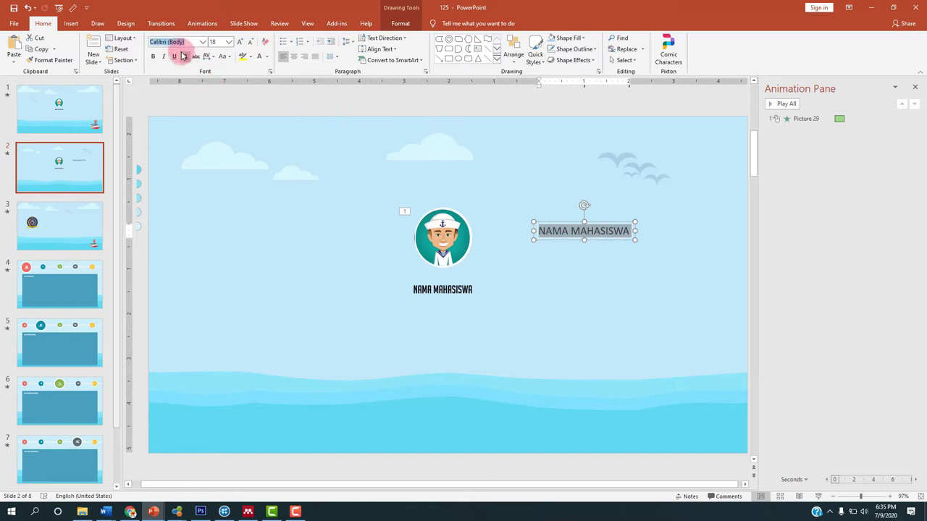
{"action": "type", "text": "BigNoodleTitling"}
{"action": "left_click", "coordinate": [183, 57]}
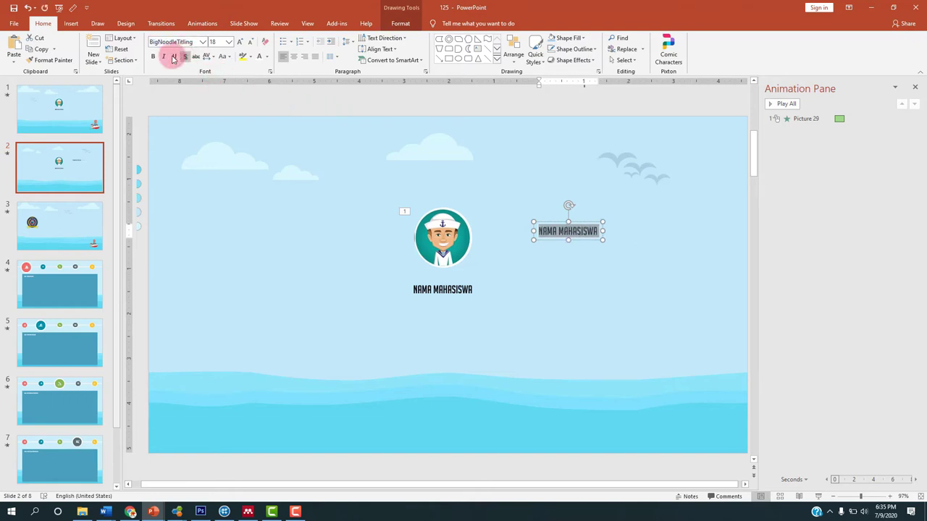
- Delete the old name label and centre the new one beneath the sailor avatar
{"action": "left_click", "coordinate": [461, 288]}
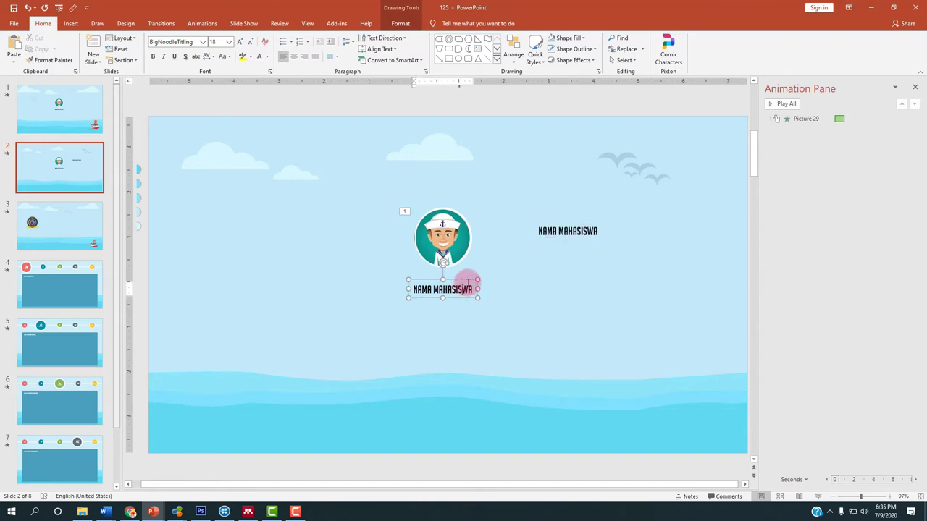
{"action": "left_click", "coordinate": [467, 281]}
{"action": "key", "text": "Delete"}
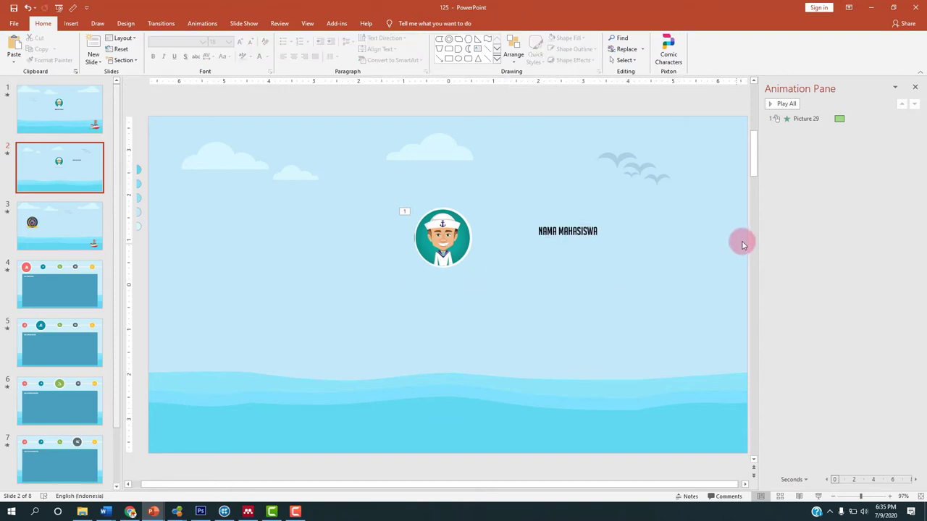
{"action": "left_click_drag", "start_coordinate": [577, 233], "coordinate": [460, 273]}
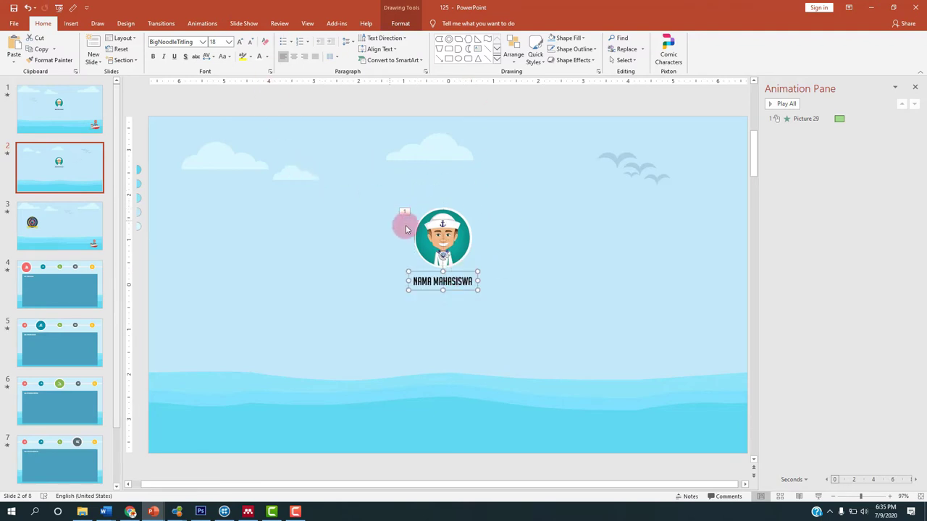
- Give the NAMA MAHASISWA label a Float In entrance with Float Down direction
{"action": "left_click", "coordinate": [186, 42]}
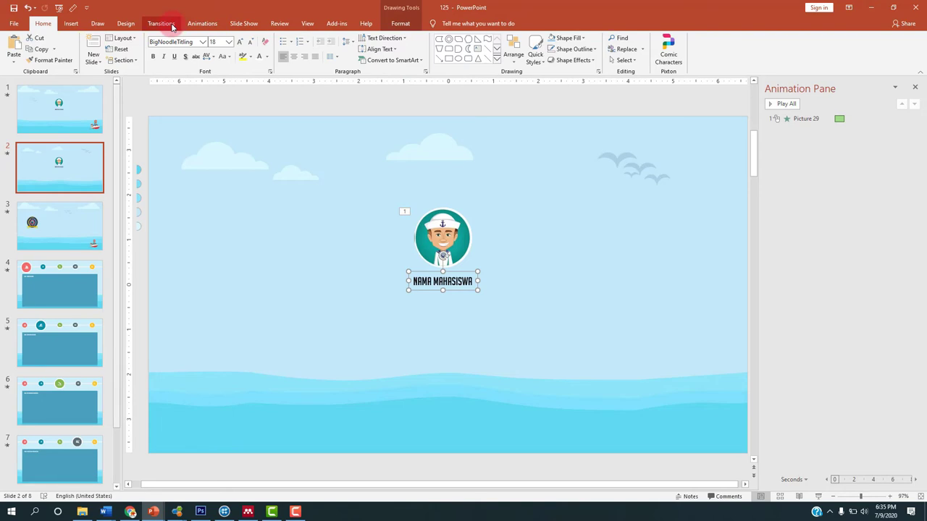
{"action": "left_click", "coordinate": [200, 24]}
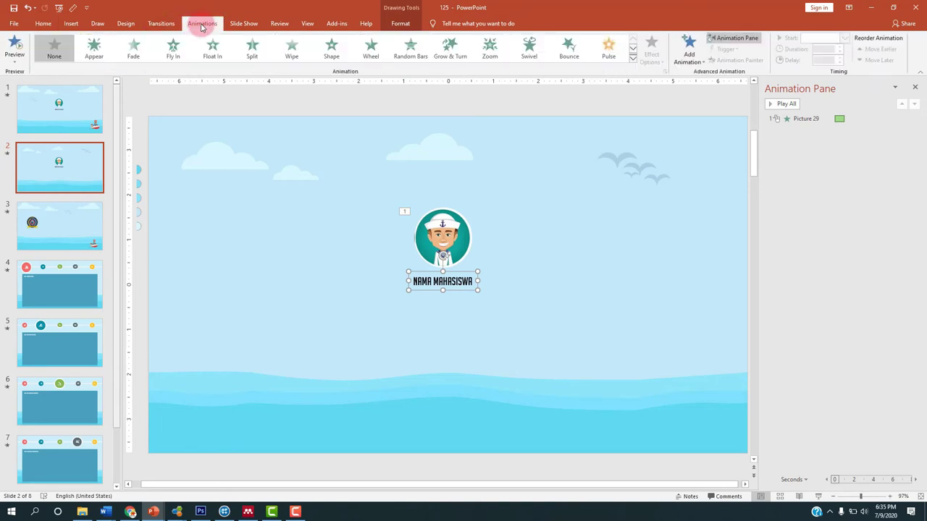
{"action": "left_click", "coordinate": [212, 51]}
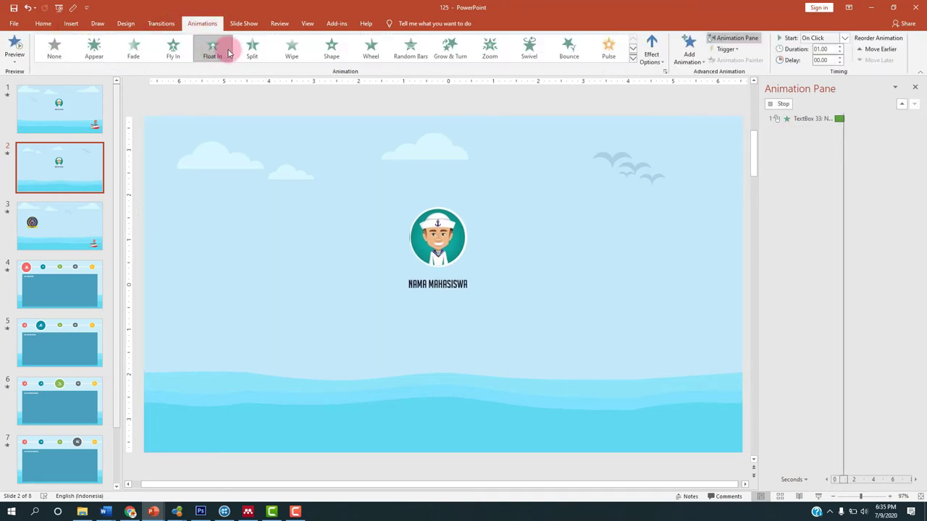
{"action": "left_click", "coordinate": [651, 47]}
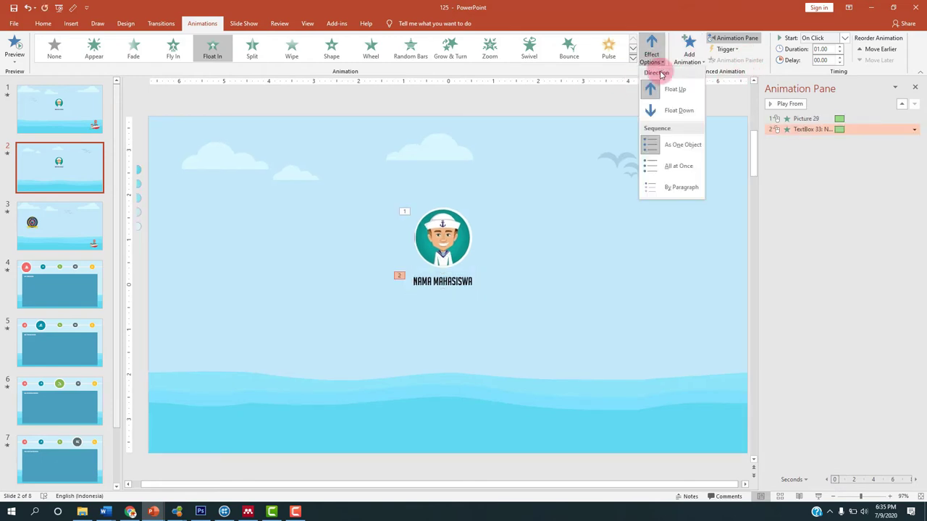
{"action": "left_click", "coordinate": [674, 111]}
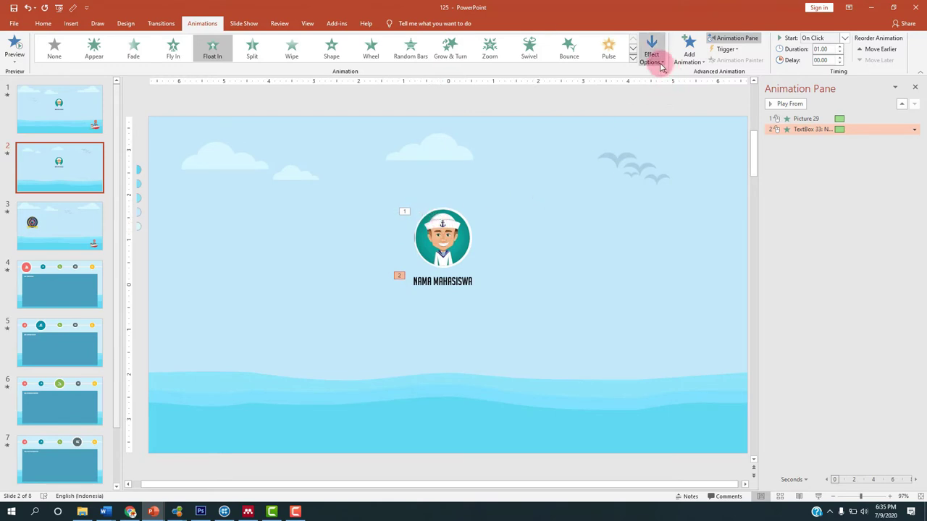
{"action": "left_click", "coordinate": [661, 66]}
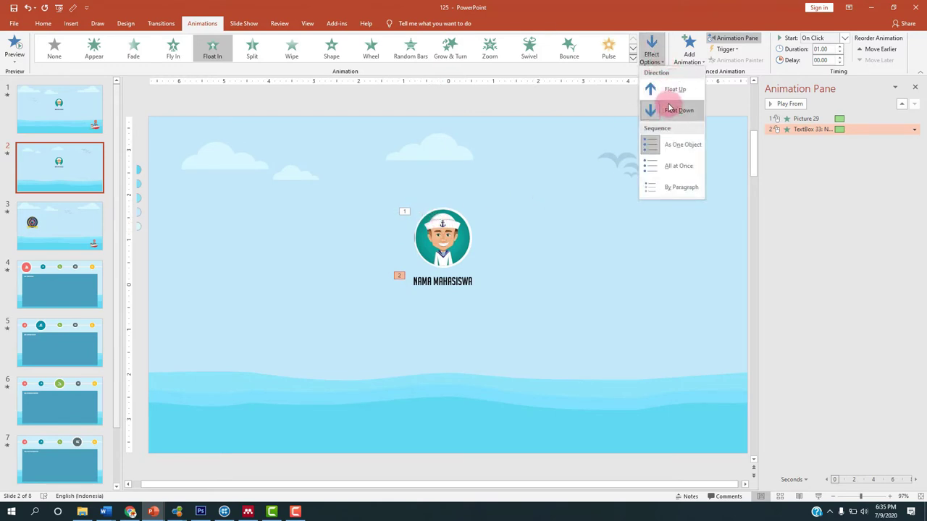
{"action": "left_click", "coordinate": [668, 108]}
- Check the sailor picture's float direction, then reselect the NAMA MAHASISWA label
{"action": "left_click", "coordinate": [442, 237]}
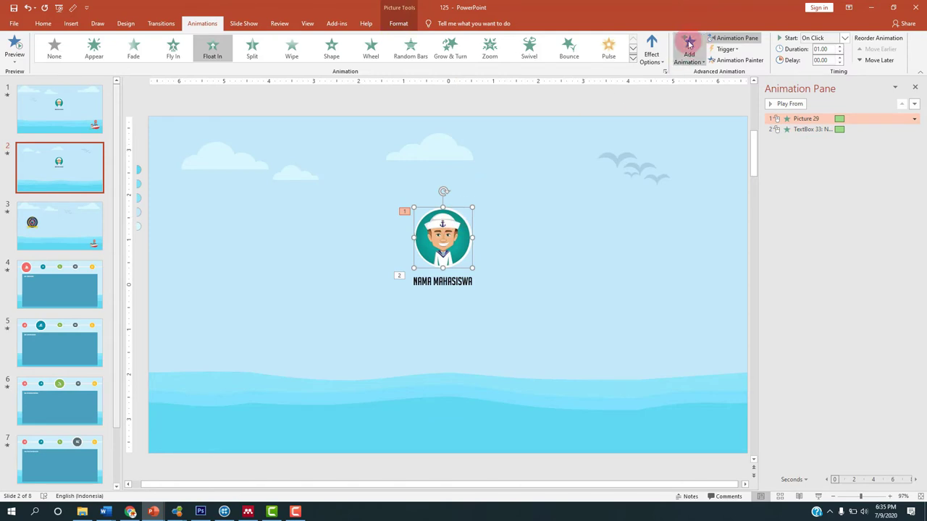
{"action": "left_click", "coordinate": [651, 56]}
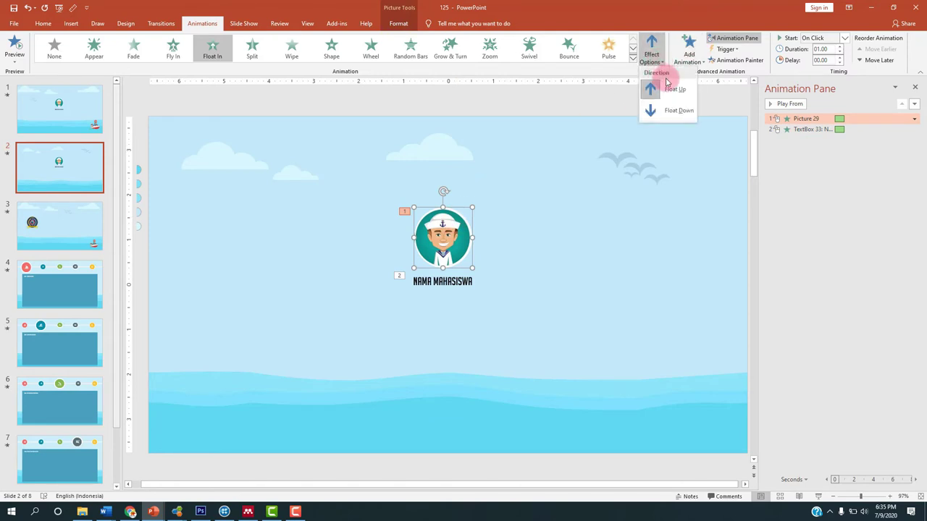
{"action": "left_click", "coordinate": [447, 281]}
{"action": "left_click", "coordinate": [468, 281]}
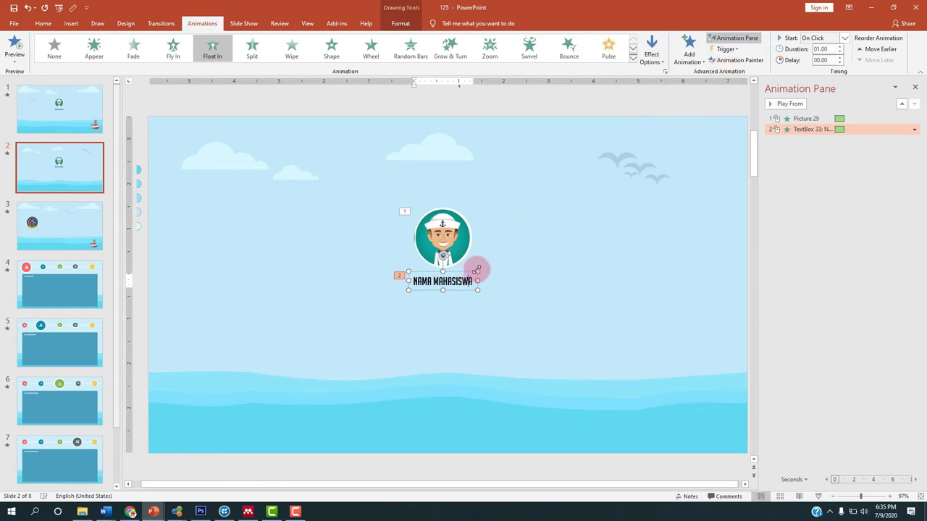
{"action": "left_click", "coordinate": [465, 271]}
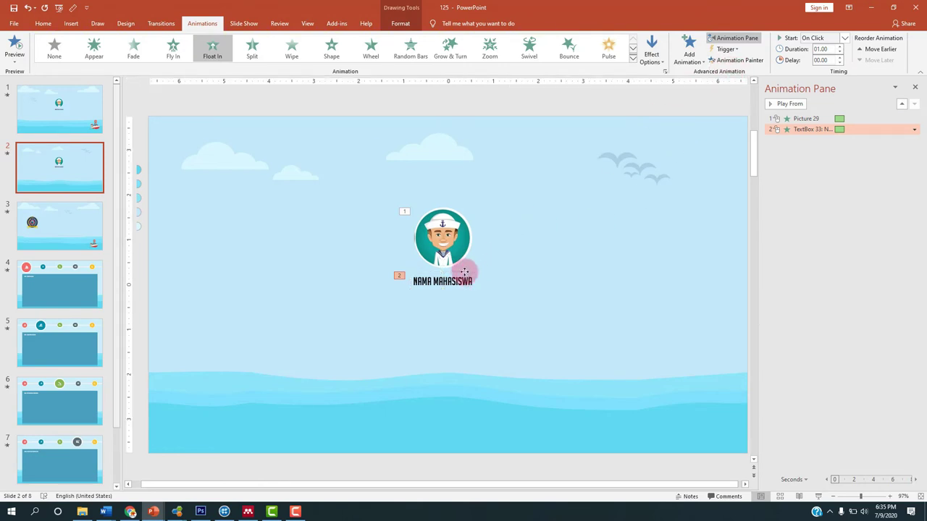
- Set the label's animation Start to With Previous
{"action": "left_click", "coordinate": [844, 39]}
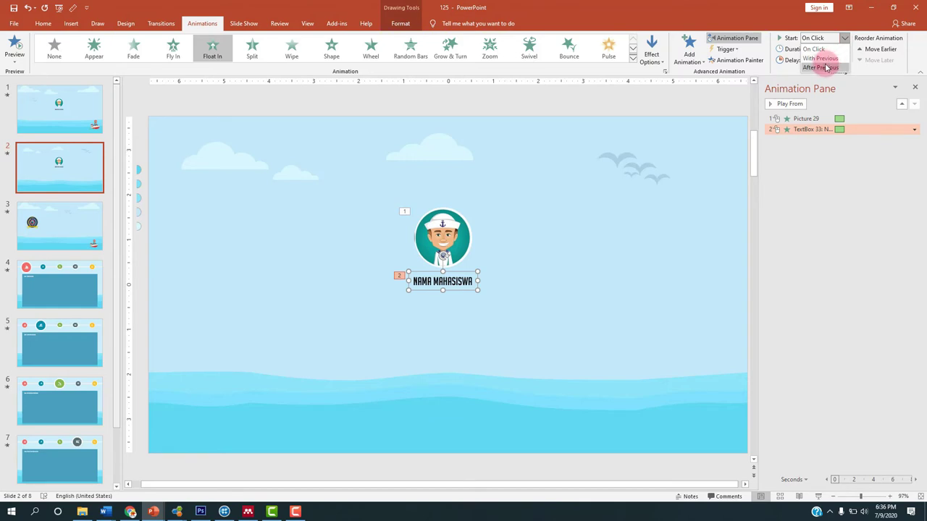
{"action": "left_click", "coordinate": [821, 59]}
{"action": "left_click", "coordinate": [408, 236]}
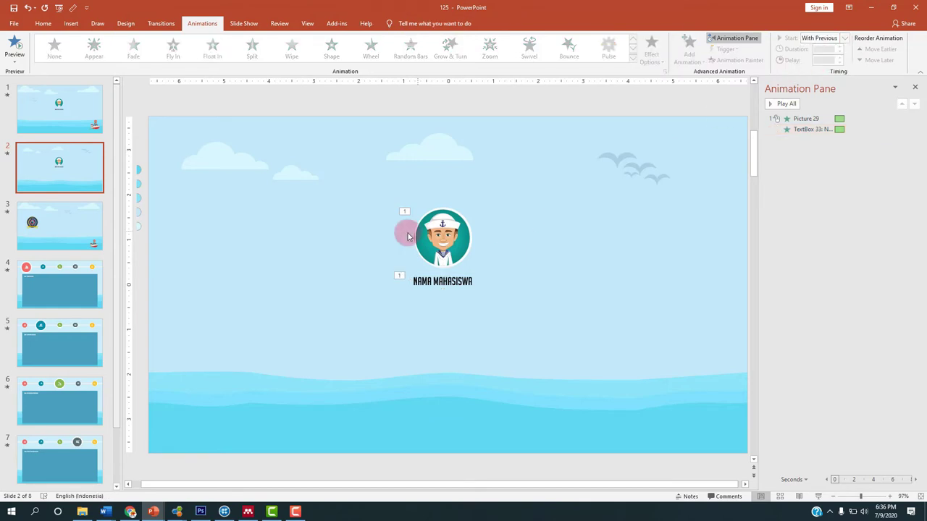
{"action": "left_click", "coordinate": [407, 257]}
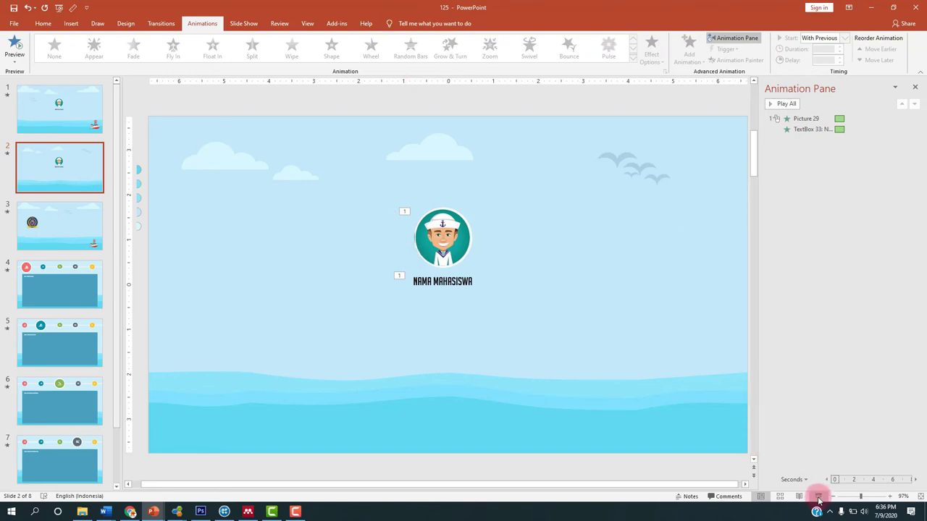
- Move TextBox 33's animation above Picture 29 in the Animation Pane and preview slide 2
{"action": "left_click", "coordinate": [819, 498]}
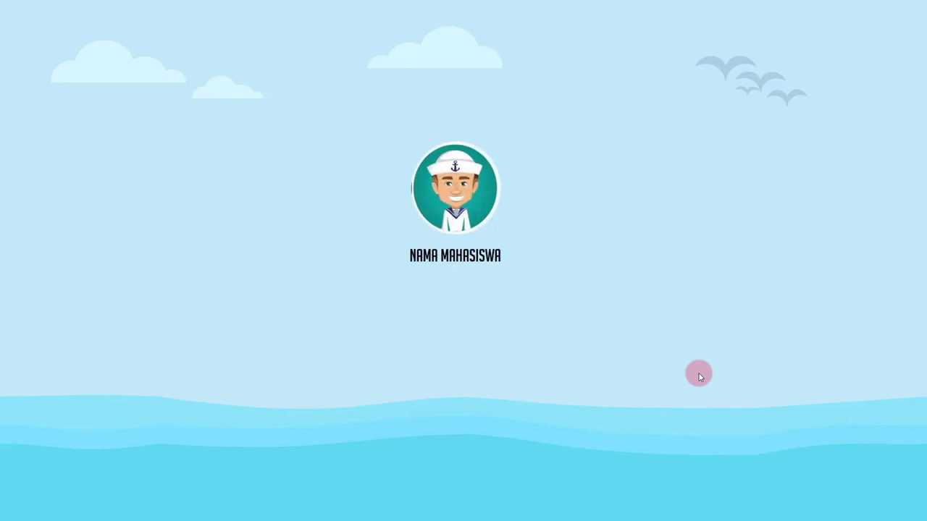
{"action": "key", "text": "Escape"}
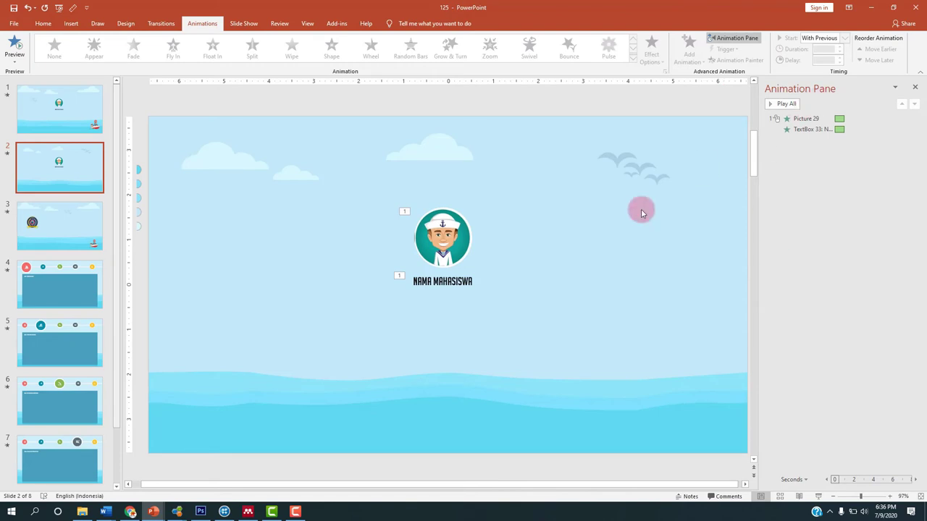
{"action": "left_click", "coordinate": [449, 285]}
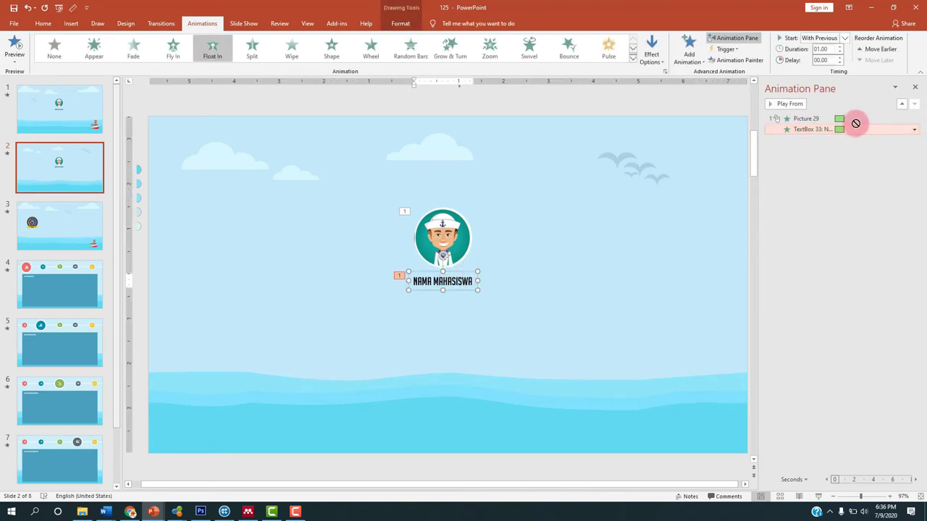
{"action": "left_click_drag", "start_coordinate": [860, 120], "coordinate": [859, 116]}
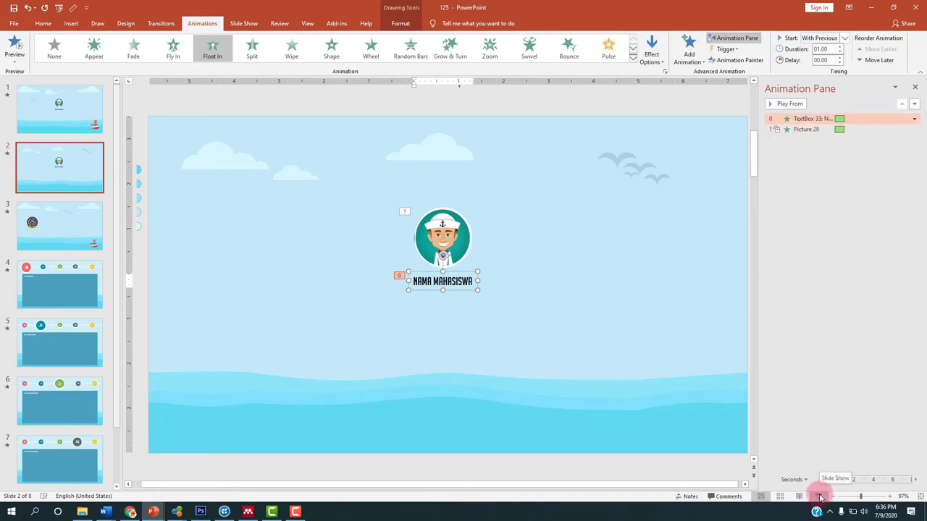
{"action": "left_click", "coordinate": [819, 496]}
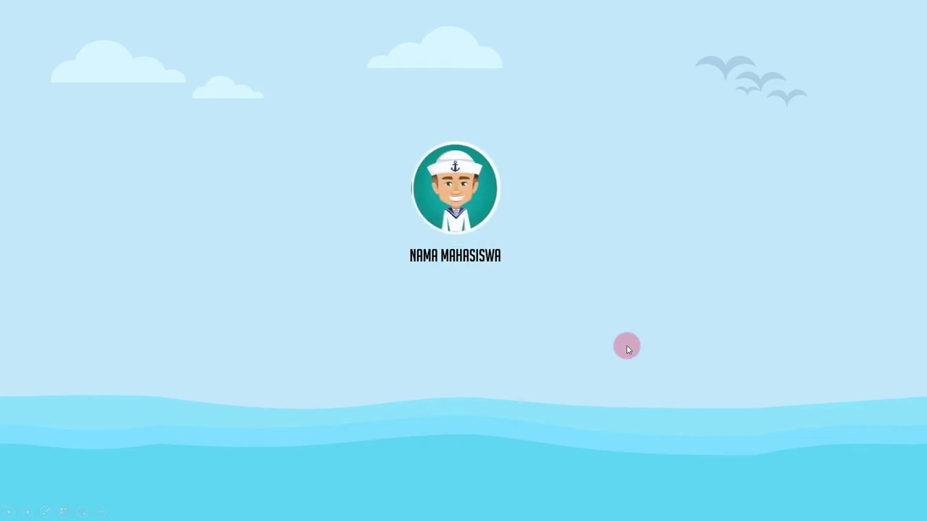
{"action": "key", "text": "Escape"}
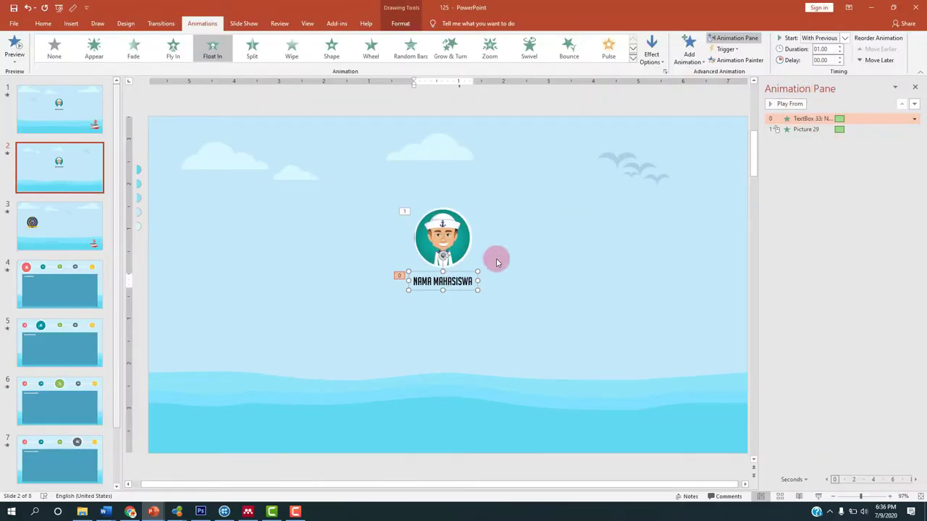
- Set the sailor picture's animation Start to With Previous and preview slide 2
{"action": "left_click", "coordinate": [452, 242]}
{"action": "left_click", "coordinate": [845, 37]}
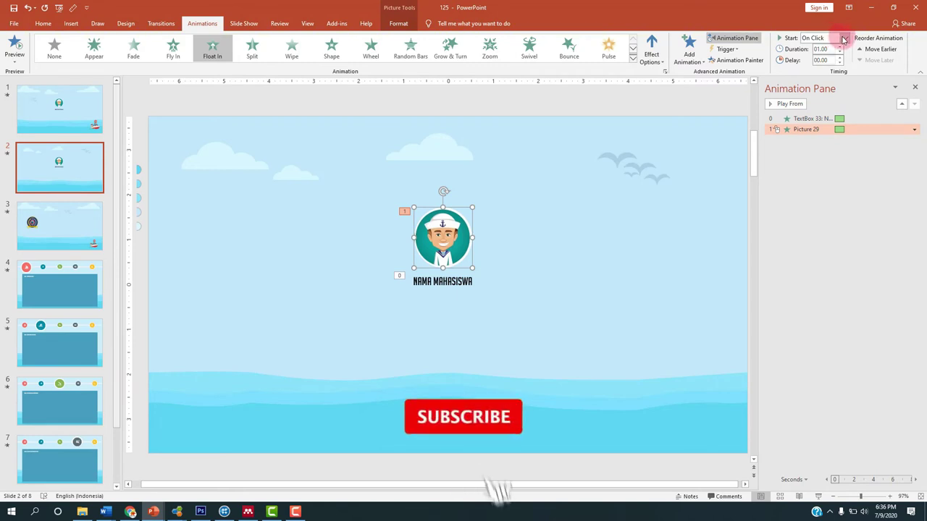
{"action": "left_click", "coordinate": [826, 58]}
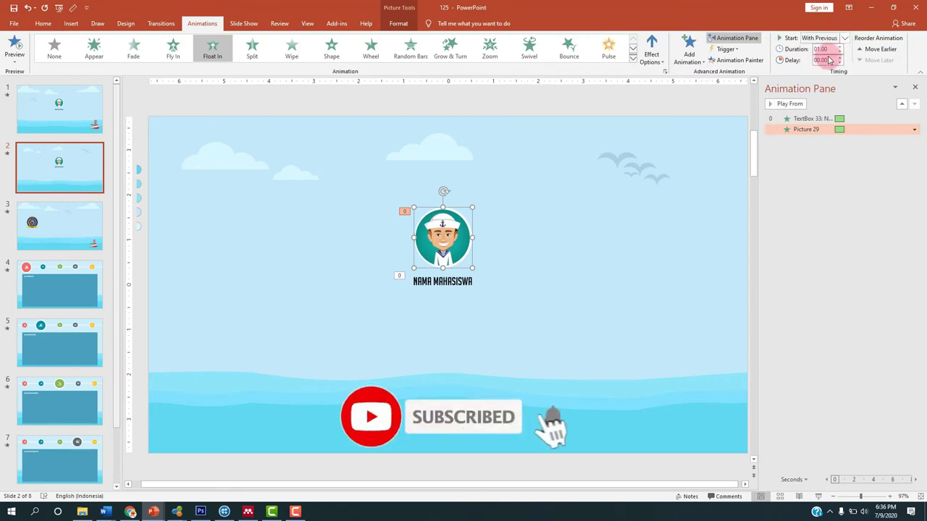
{"action": "left_click", "coordinate": [635, 294]}
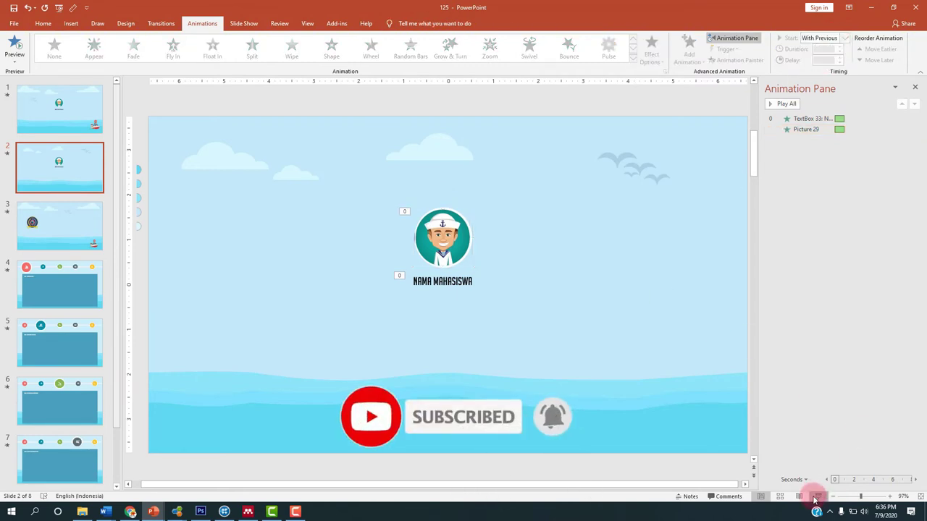
{"action": "left_click", "coordinate": [817, 497]}
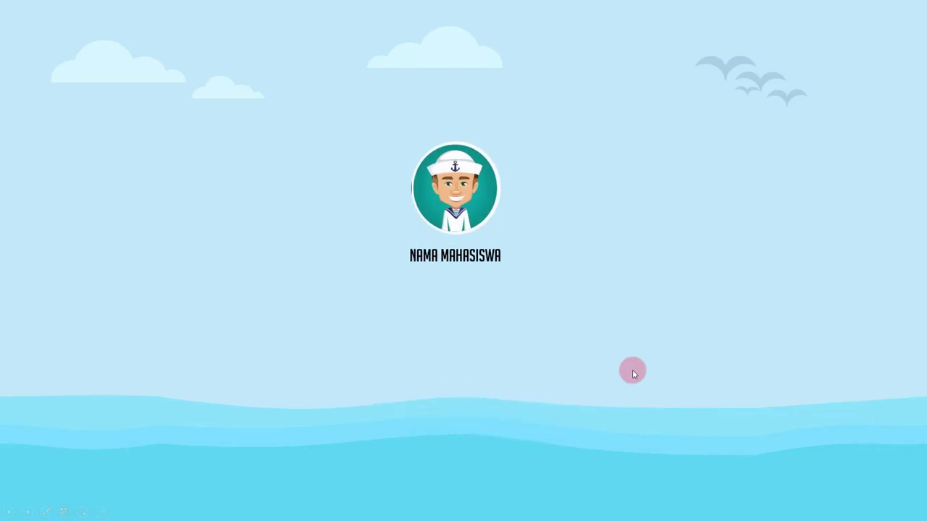
{"action": "key", "text": "Escape"}
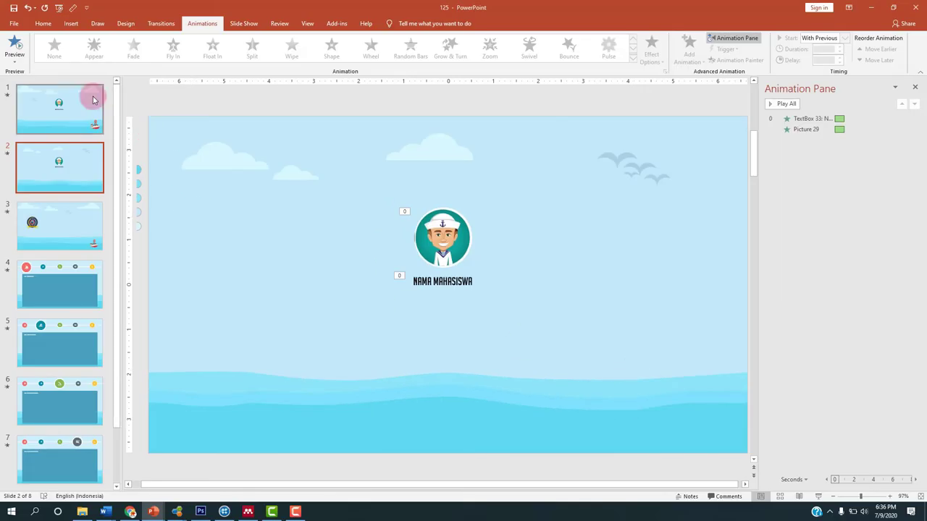
- Start the slide show from slide 1
{"action": "left_click", "coordinate": [427, 150]}
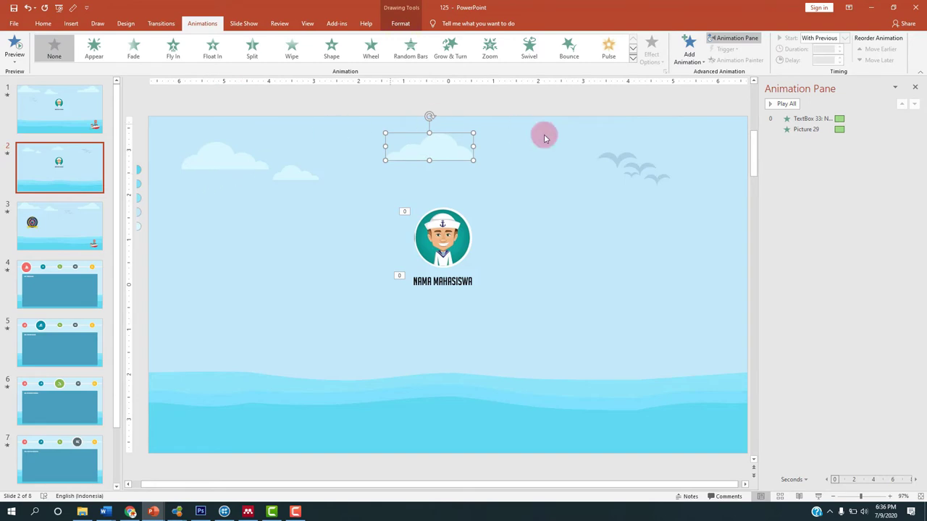
{"action": "left_click", "coordinate": [86, 98]}
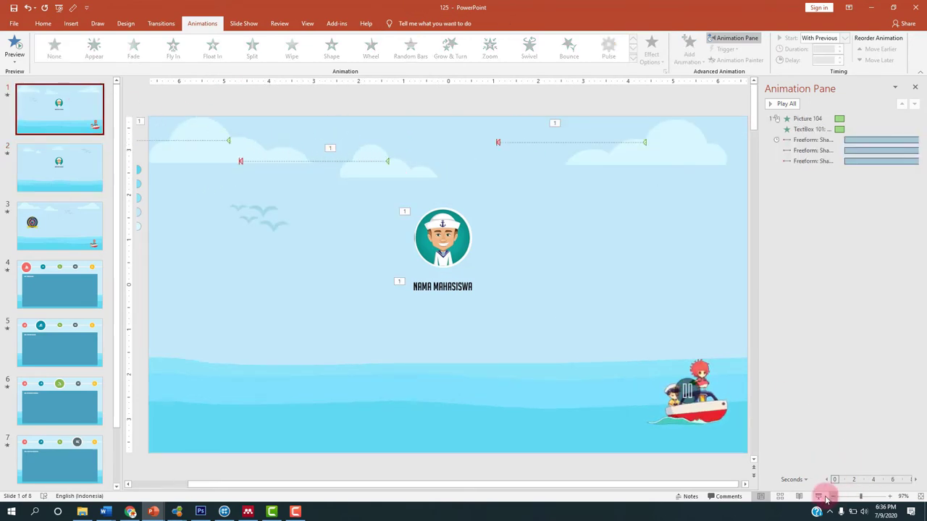
{"action": "left_click", "coordinate": [819, 497]}
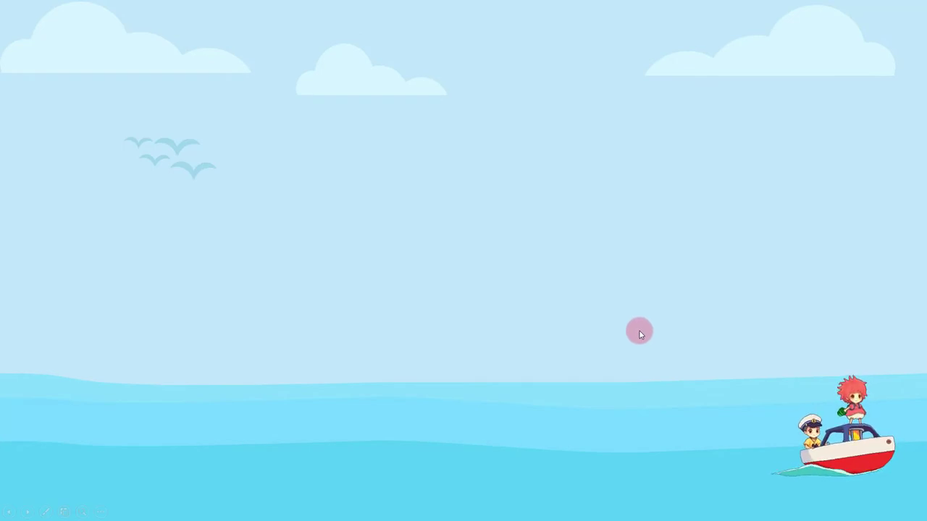
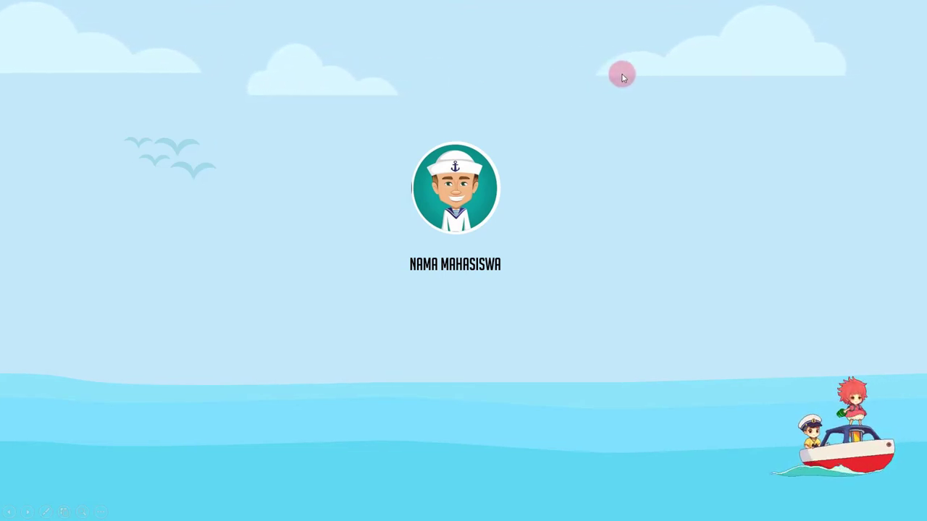
- Leave the slide show and shift the big and small clouds rightward on slide 2
{"action": "key", "text": "Escape"}
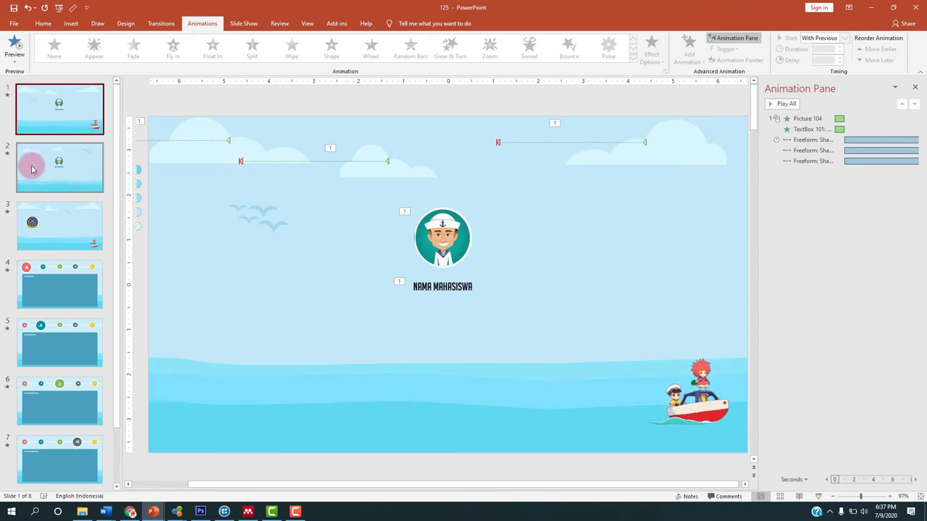
{"action": "left_click", "coordinate": [31, 162]}
{"action": "left_click", "coordinate": [421, 149]}
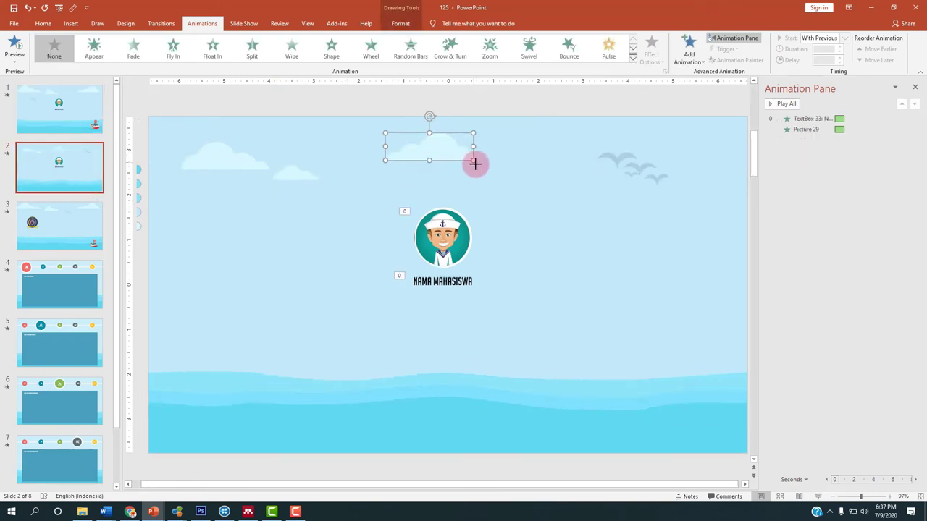
{"action": "mouse_move", "coordinate": [475, 164]}
{"action": "left_mouse_down"}
{"action": "mouse_move", "coordinate": [499, 171]}
{"action": "mouse_move", "coordinate": [534, 161]}
{"action": "left_mouse_up"}
{"action": "left_click_drag", "start_coordinate": [285, 171], "coordinate": [355, 175]}
- Give all three clouds a Lines motion path with direction set to Left
{"action": "left_click", "coordinate": [232, 155]}
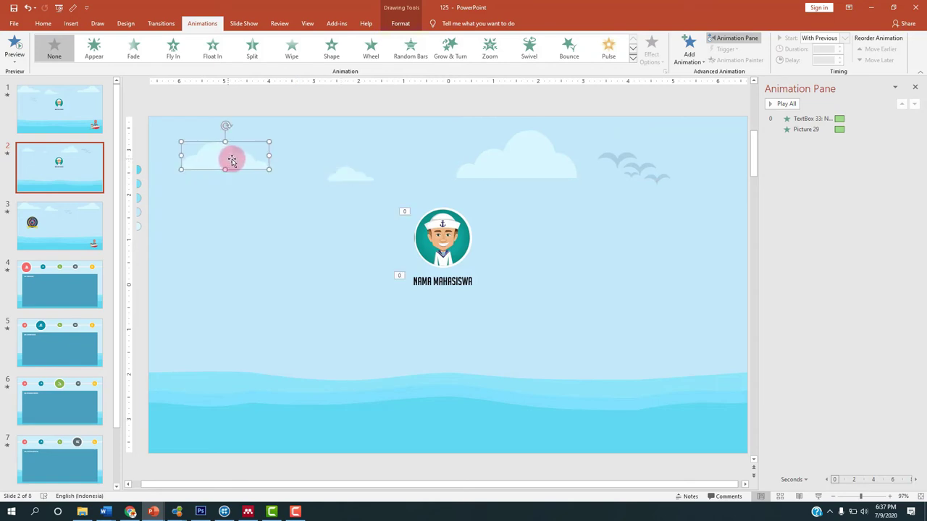
{"action": "left_click", "coordinate": [484, 173], "text": "shift"}
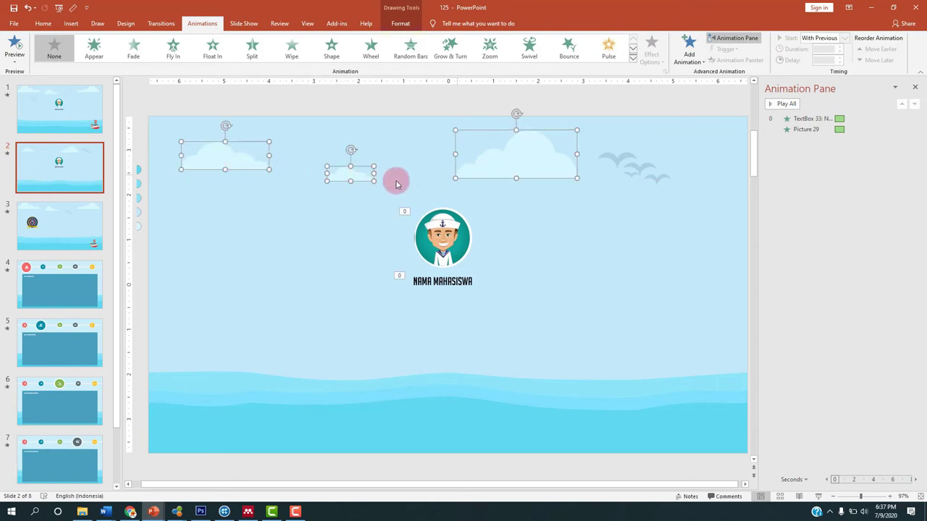
{"action": "left_click", "coordinate": [308, 212]}
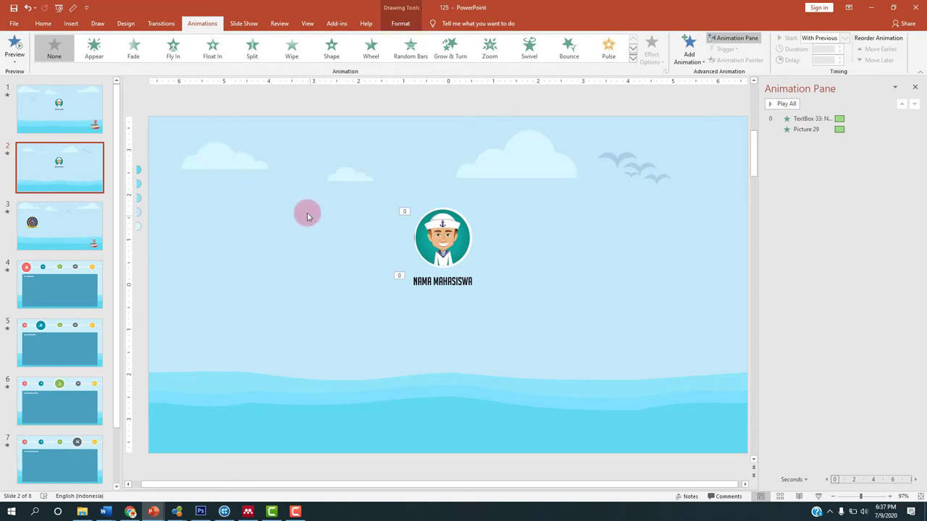
{"action": "left_click", "coordinate": [217, 162]}
{"action": "left_click", "coordinate": [346, 176], "text": "shift"}
{"action": "left_click", "coordinate": [487, 166], "text": "shift"}
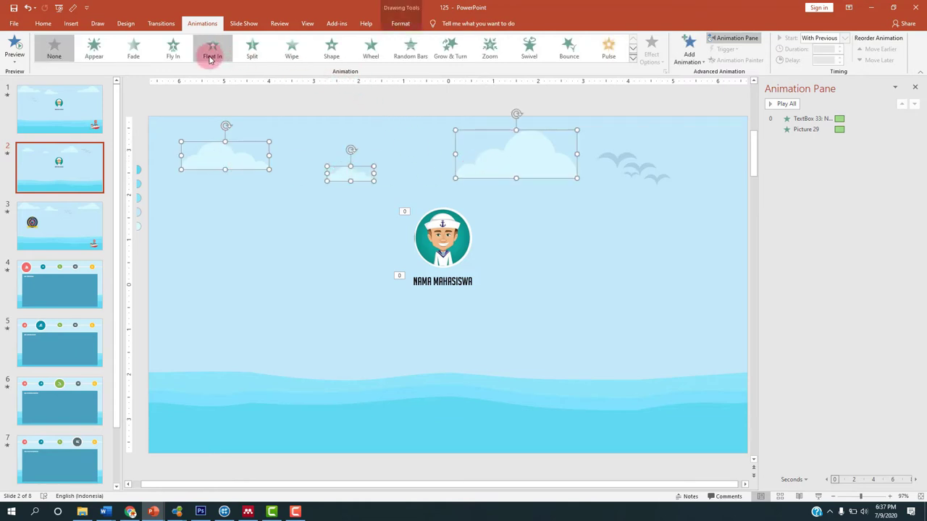
{"action": "left_click", "coordinate": [688, 57]}
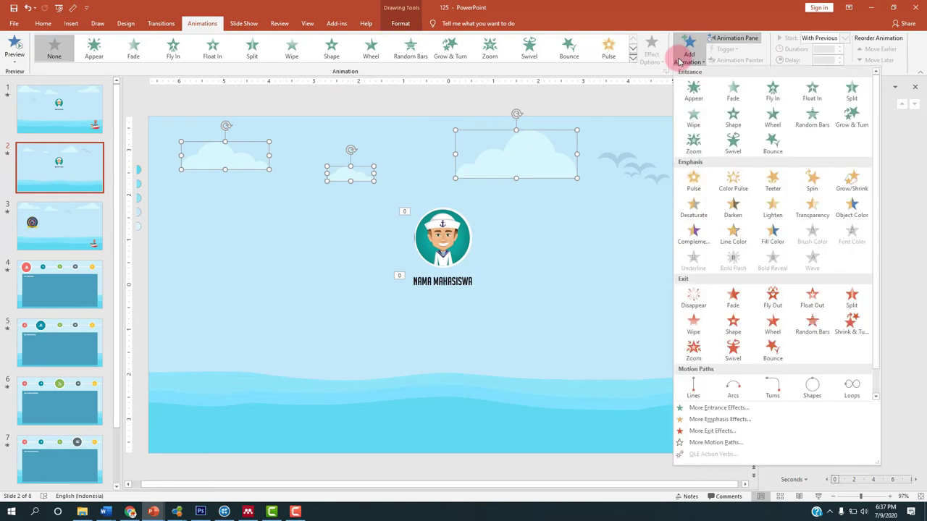
{"action": "left_click", "coordinate": [698, 384]}
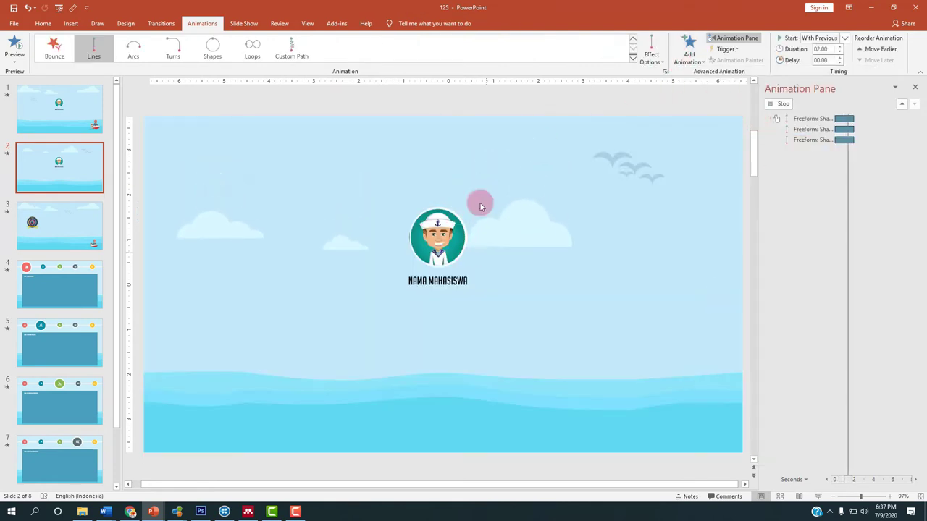
{"action": "left_click", "coordinate": [652, 52]}
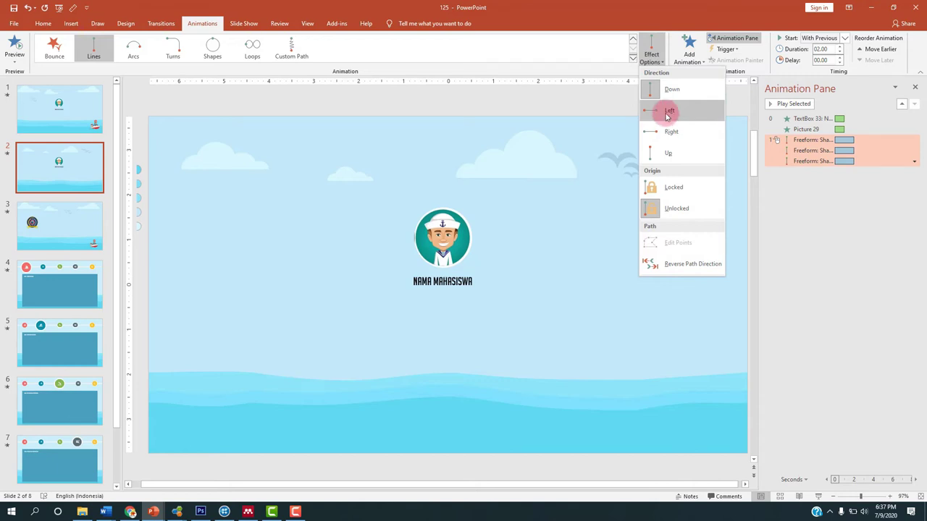
{"action": "left_click", "coordinate": [666, 111]}
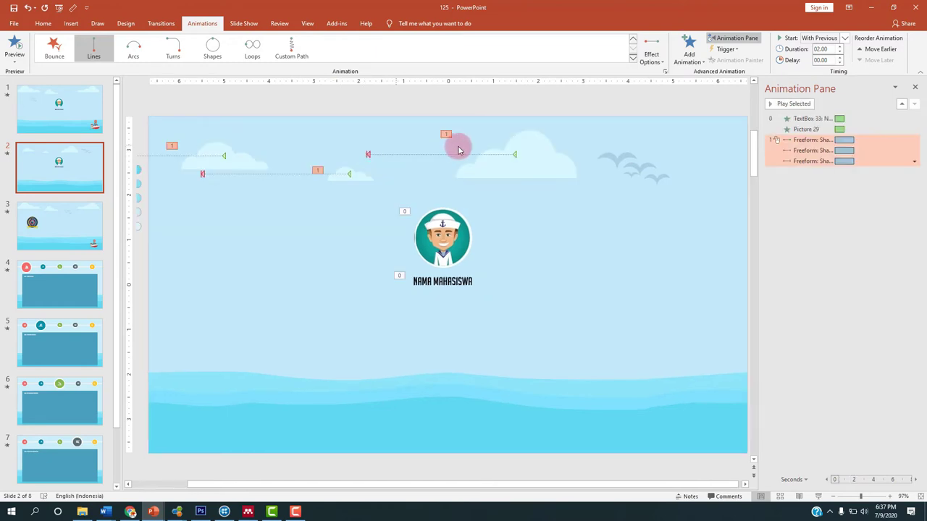
- Select the first cloud's motion path and undo the last motion path change
{"action": "left_click_drag", "start_coordinate": [346, 479], "coordinate": [251, 484]}
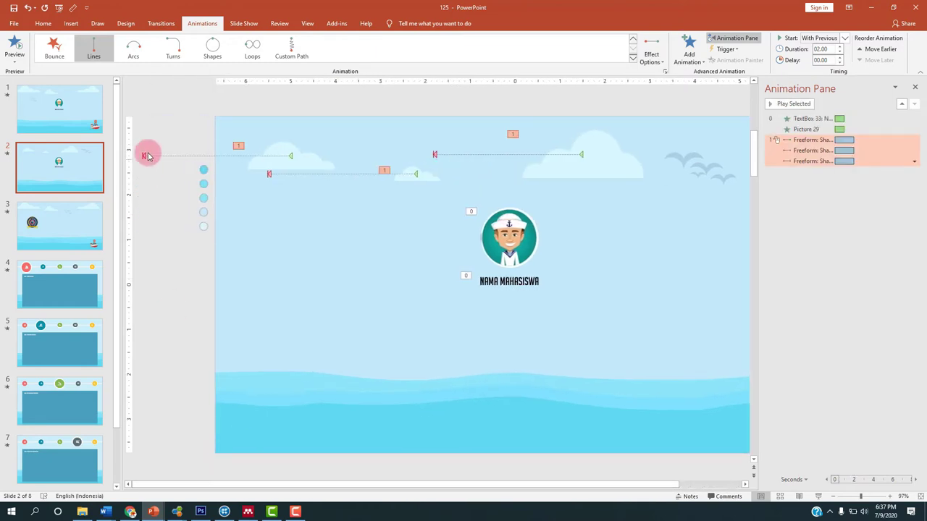
{"action": "left_click", "coordinate": [143, 157]}
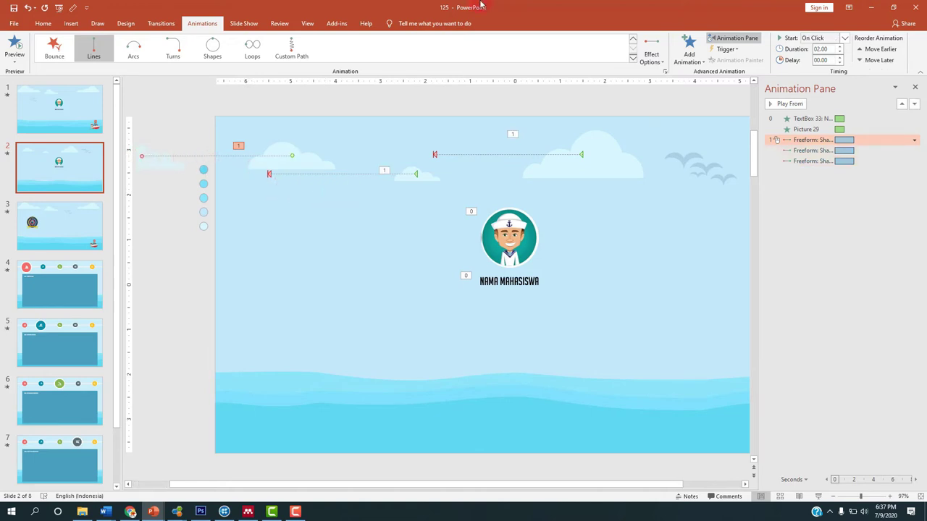
{"action": "key", "text": "ctrl+z"}
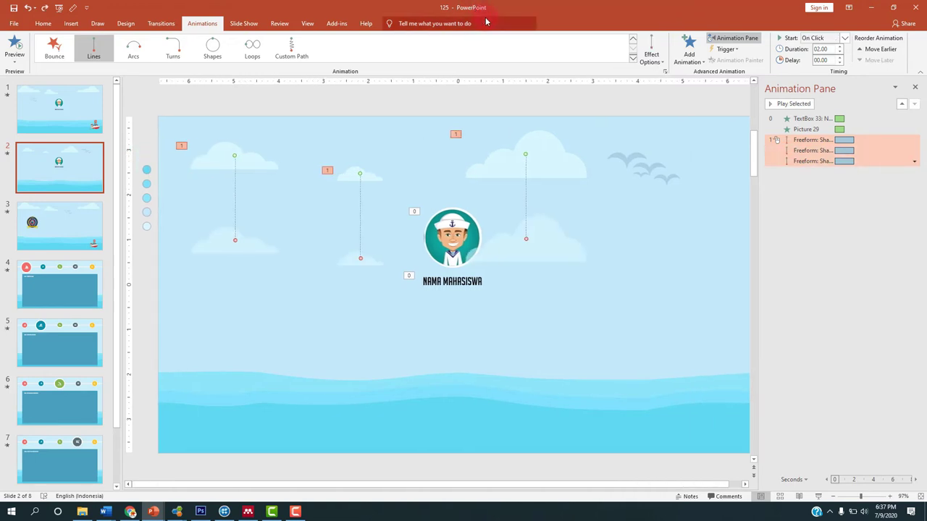
- Undo the cloud motion paths and group the three clouds with Ctrl+G
{"action": "key", "text": "ctrl+z"}
{"action": "left_click", "coordinate": [247, 161]}
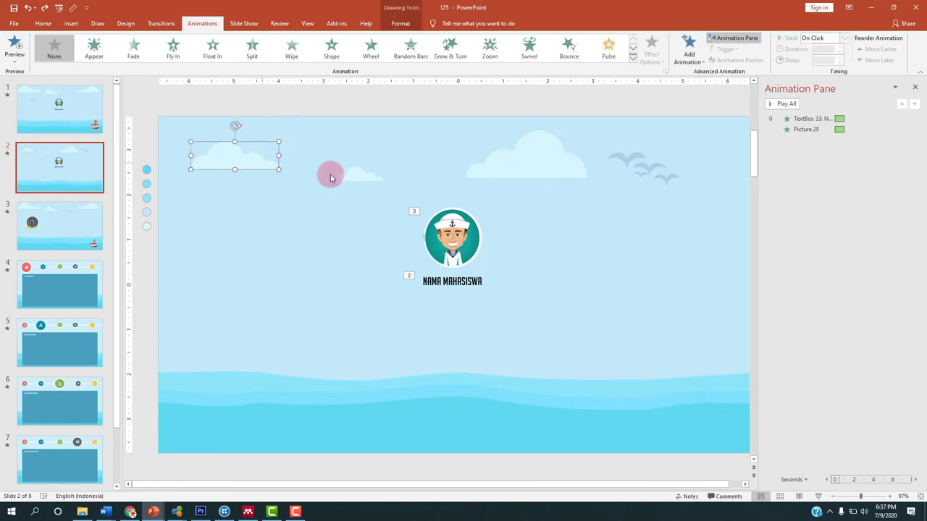
{"action": "left_click", "coordinate": [368, 175], "text": "shift"}
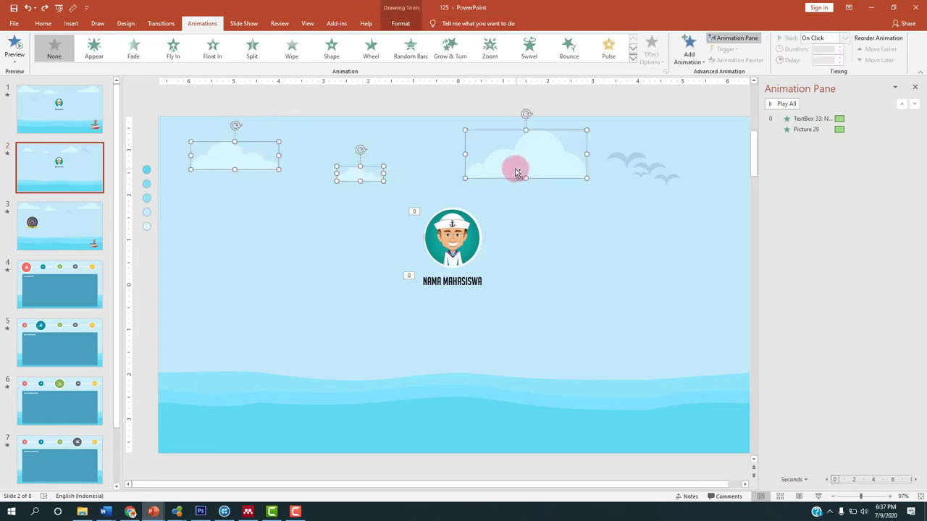
{"action": "key", "text": "ctrl+g"}
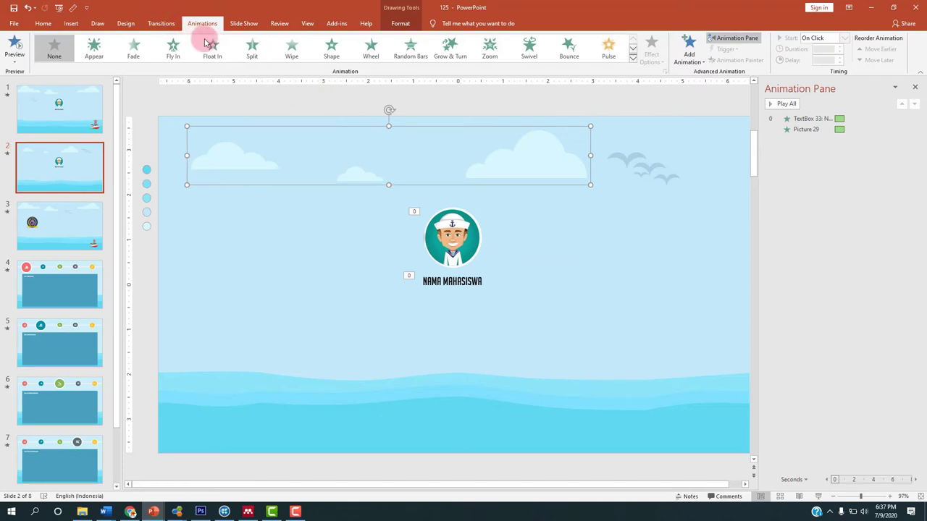
- Add a Lines motion path to the cloud group, directed Left
{"action": "left_click", "coordinate": [689, 57]}
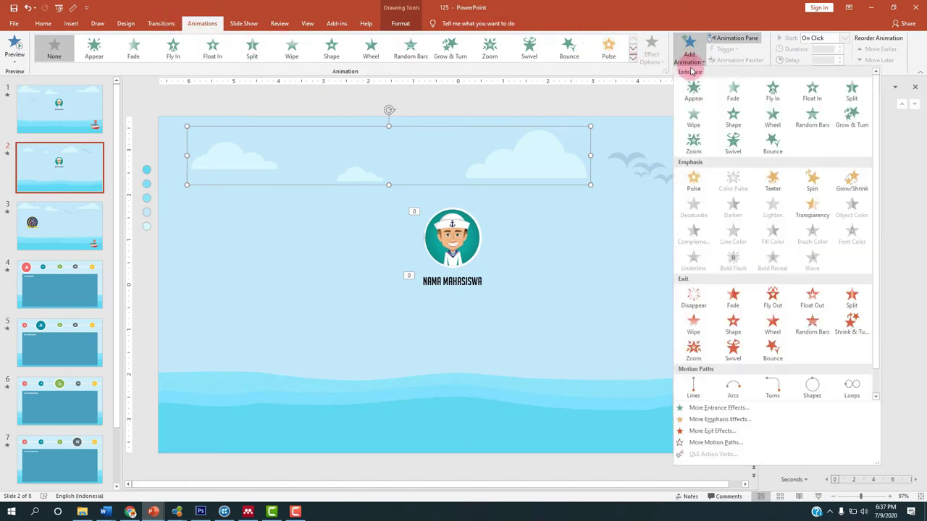
{"action": "left_click", "coordinate": [692, 387]}
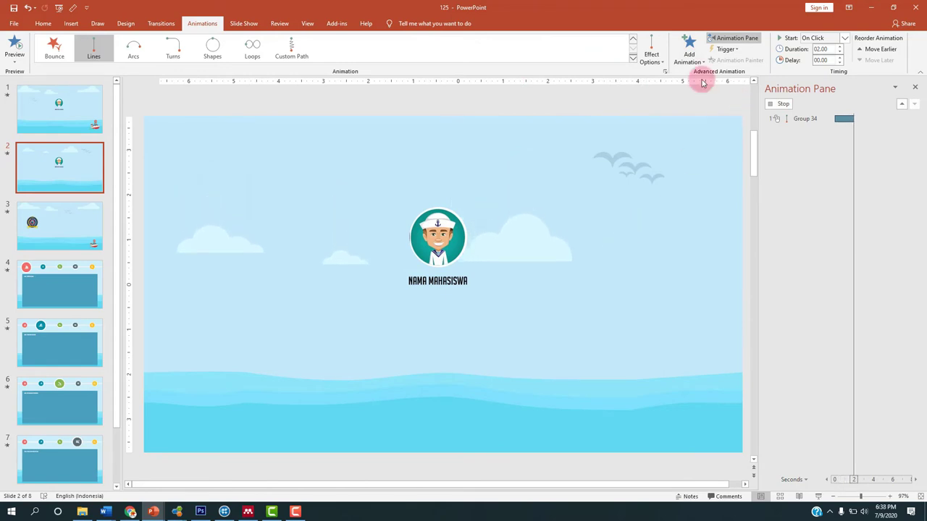
{"action": "left_click", "coordinate": [656, 58]}
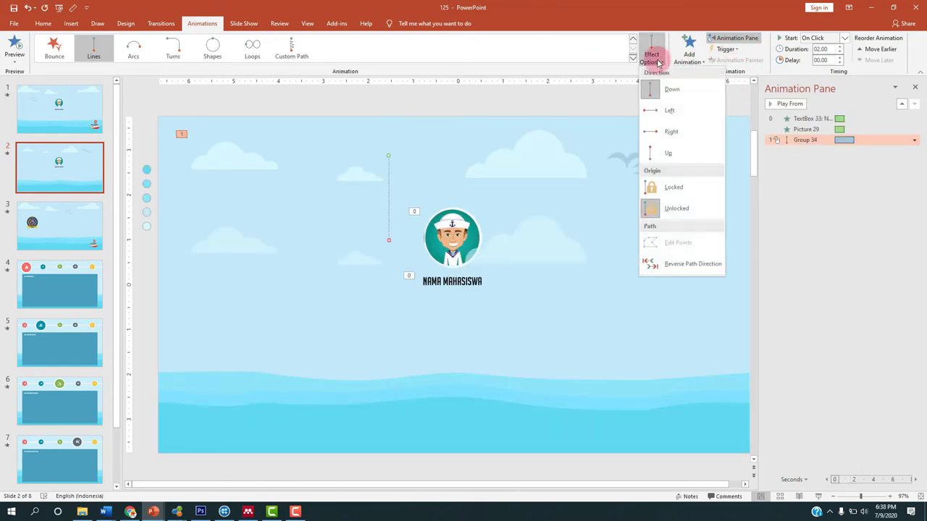
{"action": "left_click", "coordinate": [657, 111]}
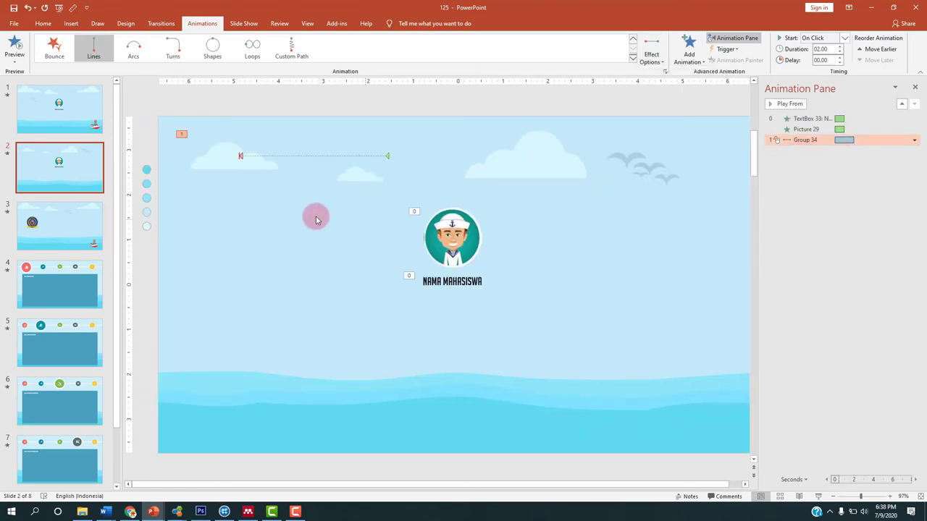
- Move the cloud group to the slide's left edge so its path starts there
{"action": "scroll", "coordinate": [365, 370], "scroll_direction": "down", "scroll_amount": 2, "text": "ctrl"}
{"action": "scroll", "coordinate": [363, 364], "scroll_direction": "down", "scroll_amount": 1, "text": "ctrl"}
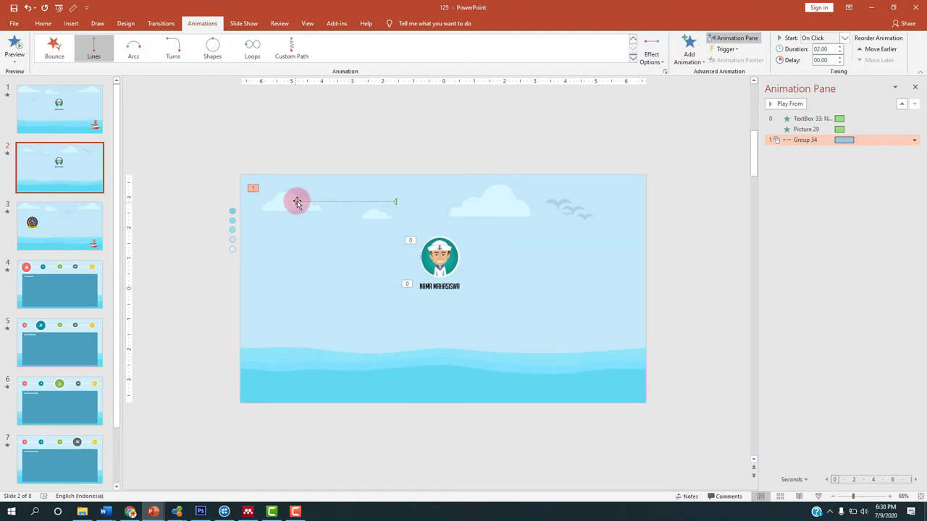
{"action": "left_click_drag", "start_coordinate": [293, 203], "coordinate": [153, 200]}
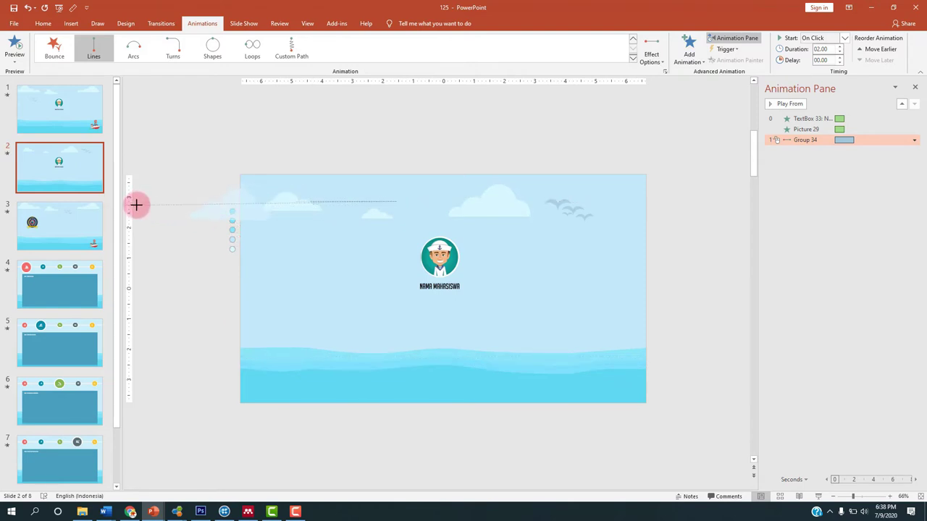
{"action": "left_click_drag", "start_coordinate": [136, 205], "coordinate": [137, 205]}
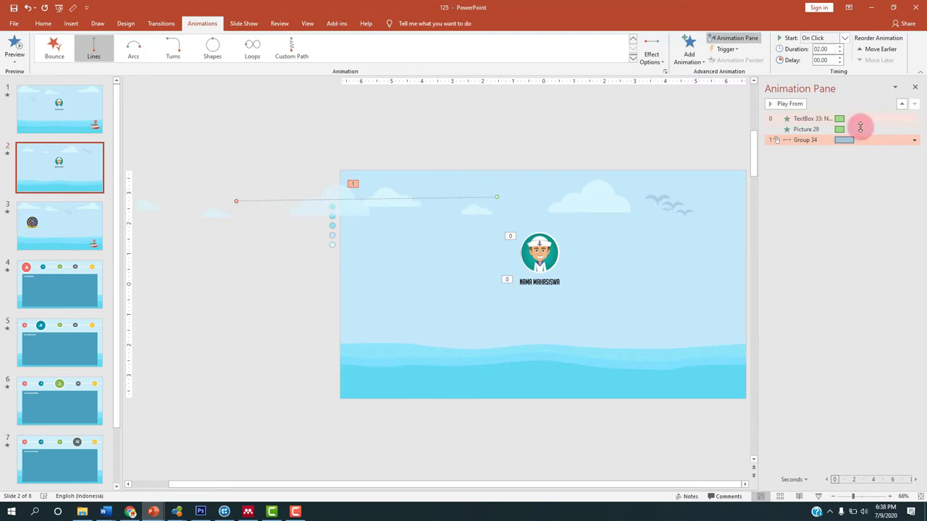
{"action": "left_click", "coordinate": [914, 141]}
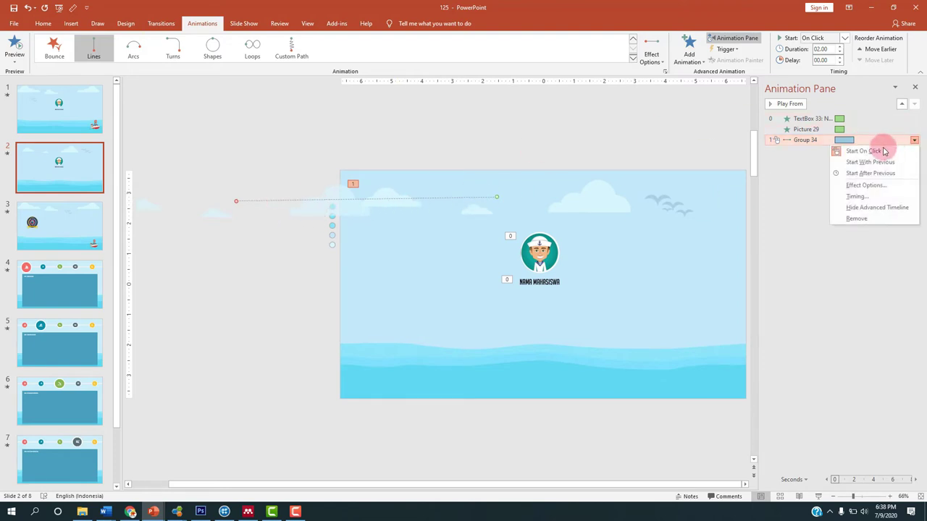
- Set Group 34's animation to start With Previous and last 20 seconds, then preview it
{"action": "left_click", "coordinate": [857, 196]}
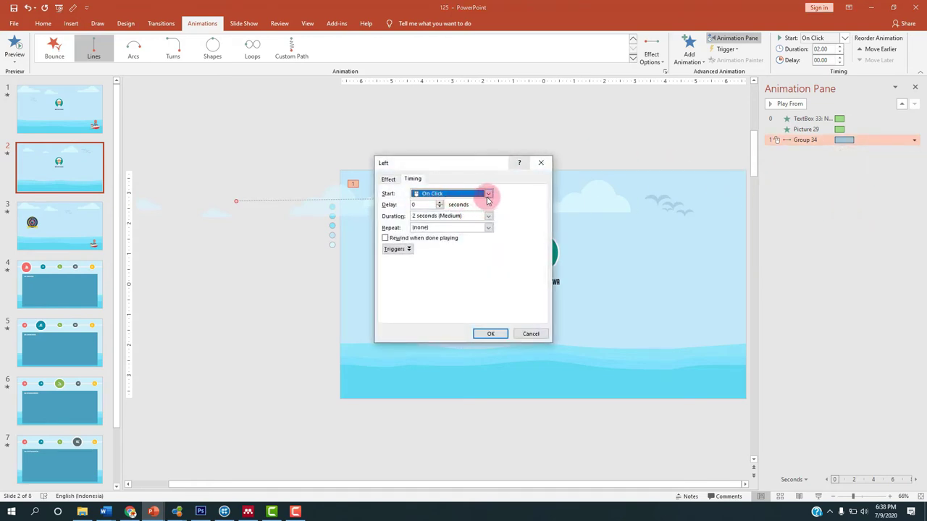
{"action": "left_click", "coordinate": [488, 195]}
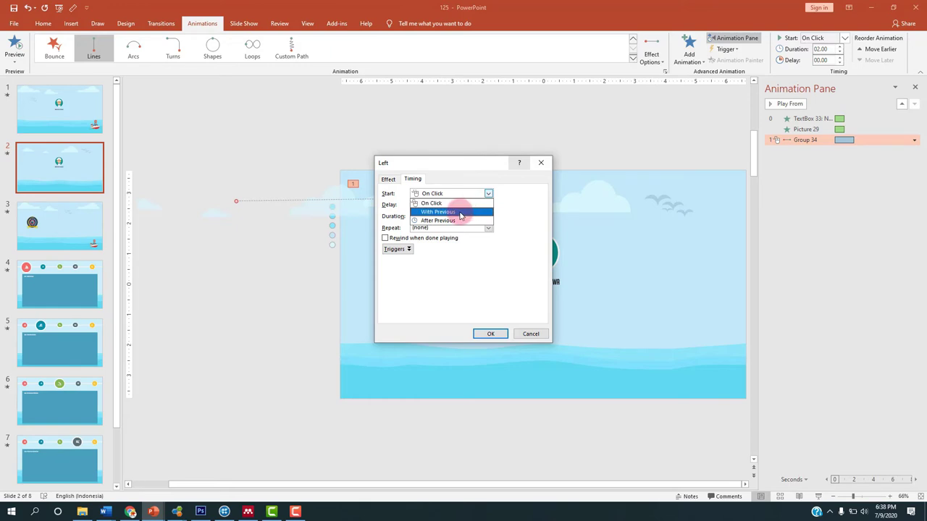
{"action": "left_click", "coordinate": [460, 212]}
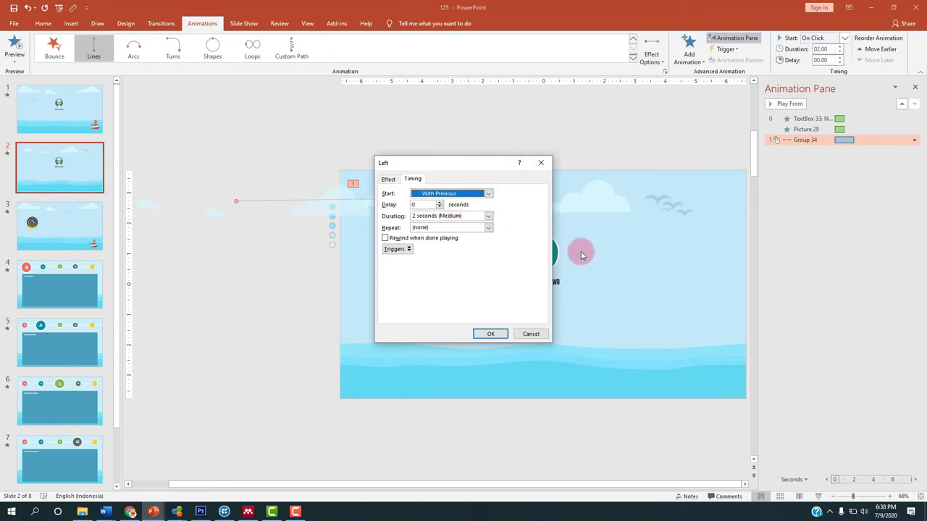
{"action": "mouse_move", "coordinate": [476, 168]}
{"action": "left_mouse_down"}
{"action": "mouse_move", "coordinate": [387, 152]}
{"action": "mouse_move", "coordinate": [410, 159]}
{"action": "left_mouse_up"}
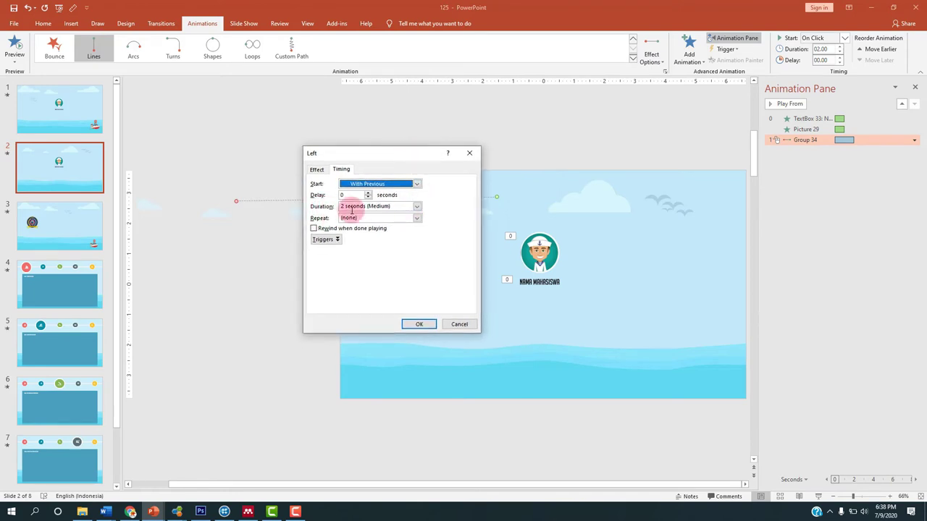
{"action": "left_click", "coordinate": [417, 207]}
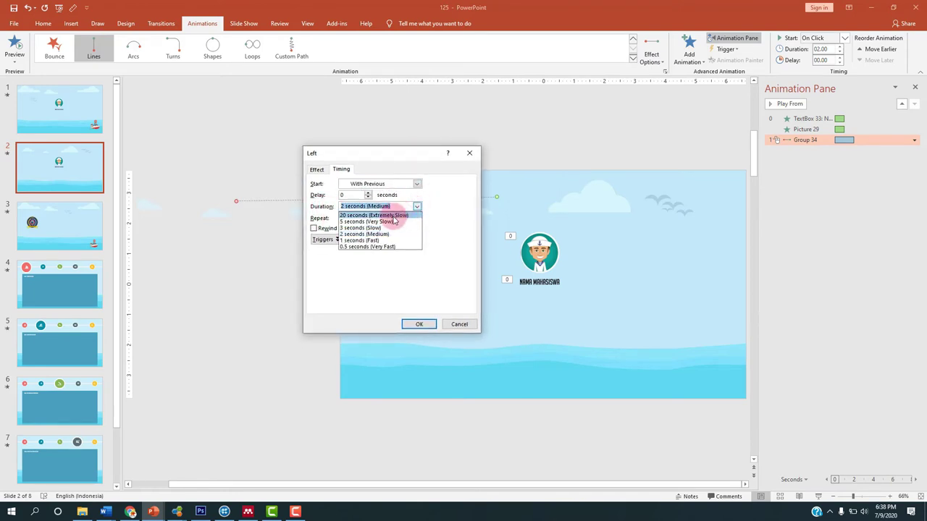
{"action": "left_click", "coordinate": [394, 216]}
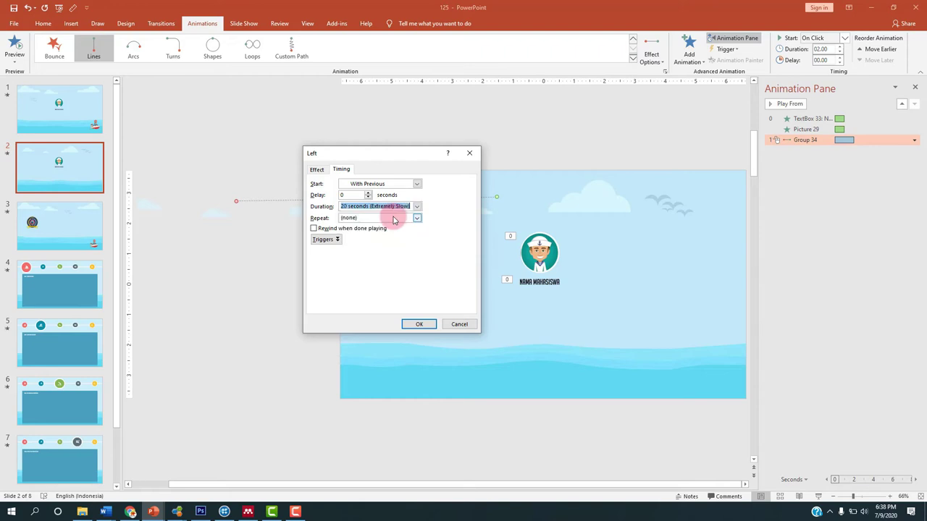
{"action": "left_click", "coordinate": [418, 324]}
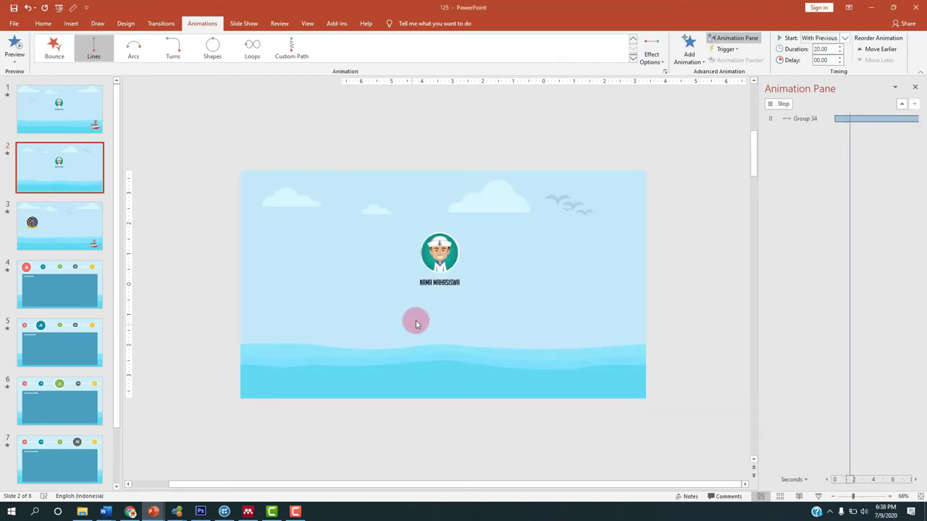
{"action": "left_click", "coordinate": [193, 262]}
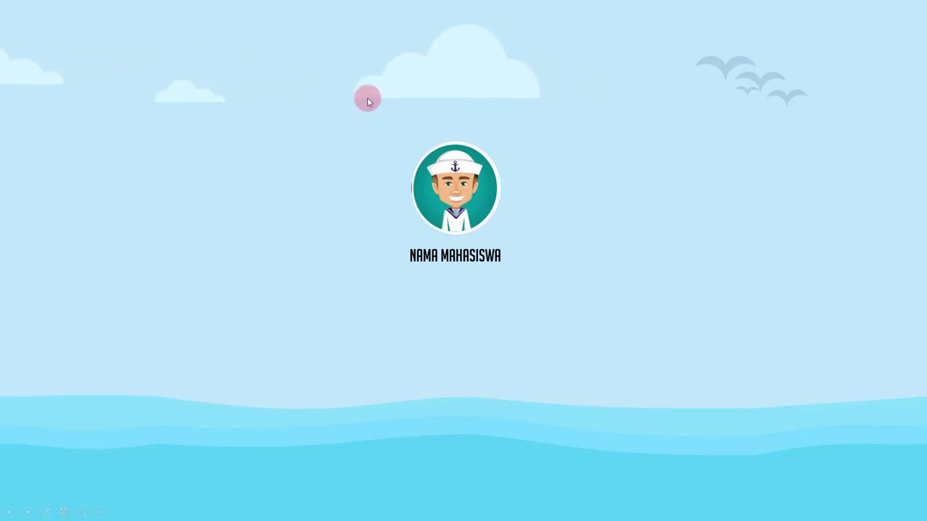
{"action": "key", "text": "Escape"}
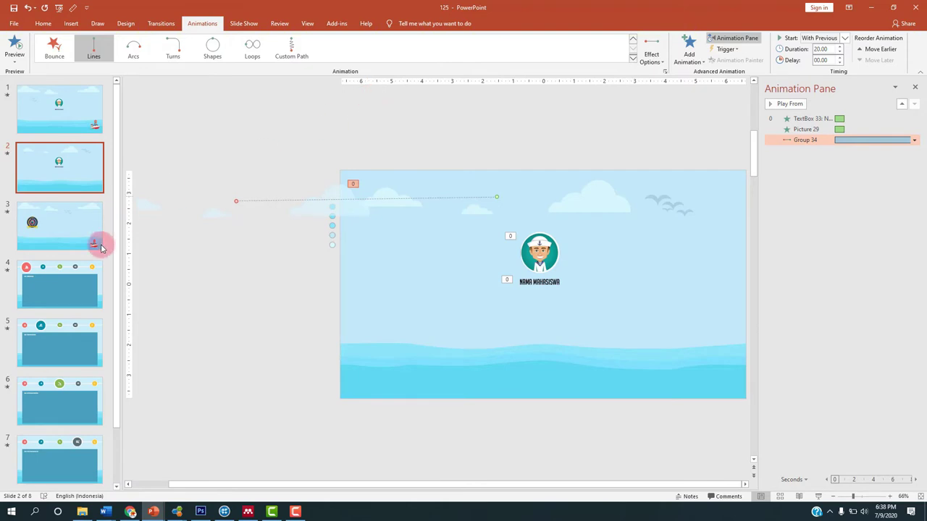
- Copy the boat picture from slide 1 and paste it onto slide 2
{"action": "left_click", "coordinate": [84, 137]}
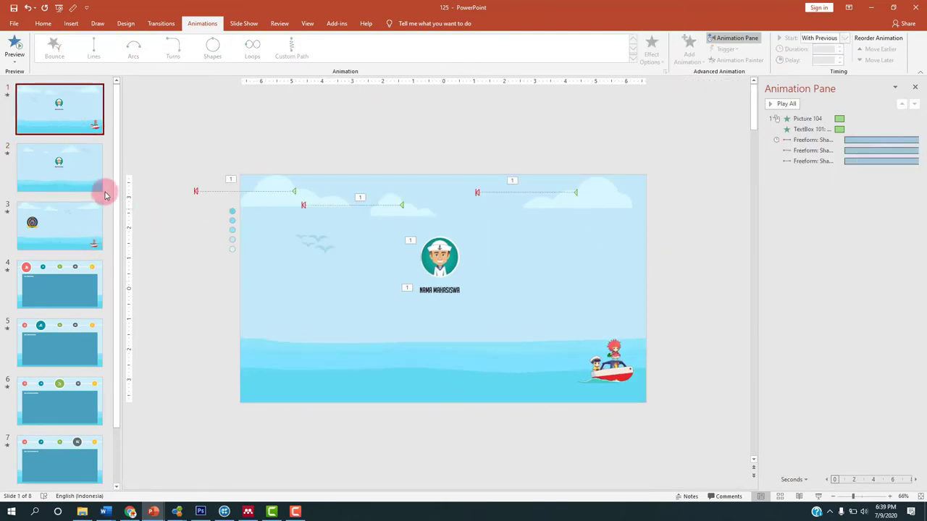
{"action": "left_click", "coordinate": [612, 366]}
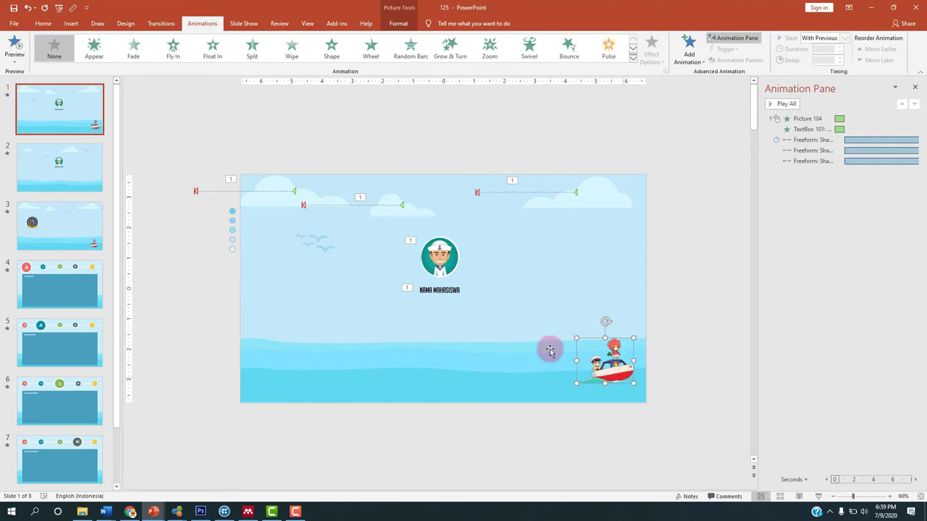
{"action": "left_click", "coordinate": [72, 176]}
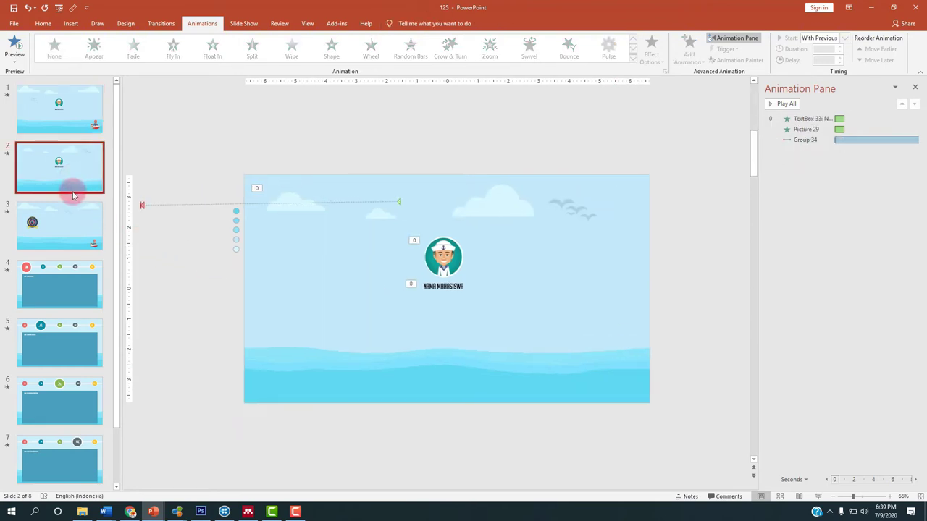
{"action": "key", "text": "ctrl+v"}
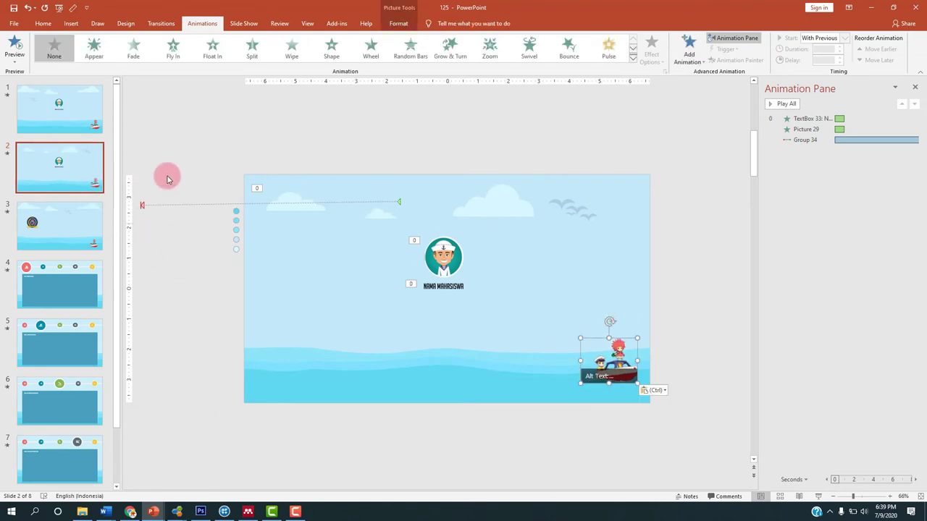
{"action": "scroll", "coordinate": [625, 379], "scroll_direction": "up", "scroll_amount": 4, "text": "ctrl"}
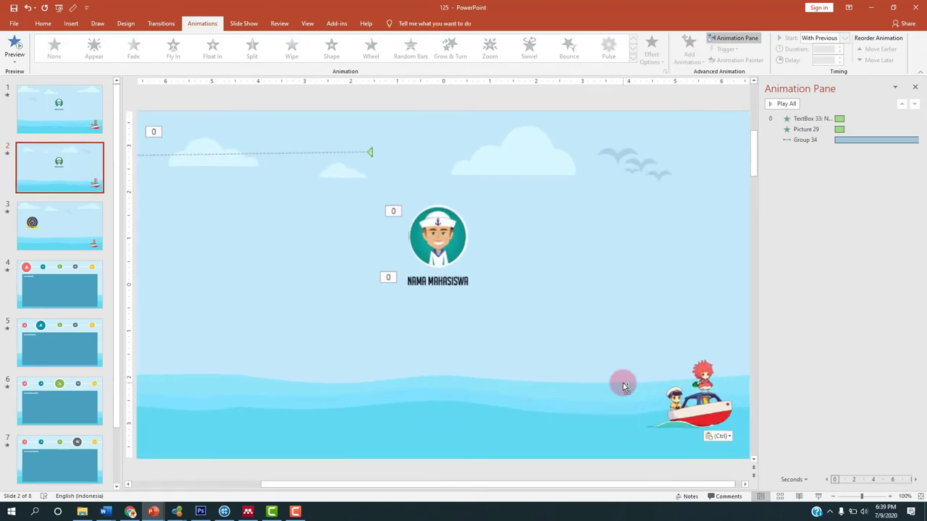
- Preview slides 2 and 3 as slide shows to check the animations
{"action": "left_click", "coordinate": [820, 497]}
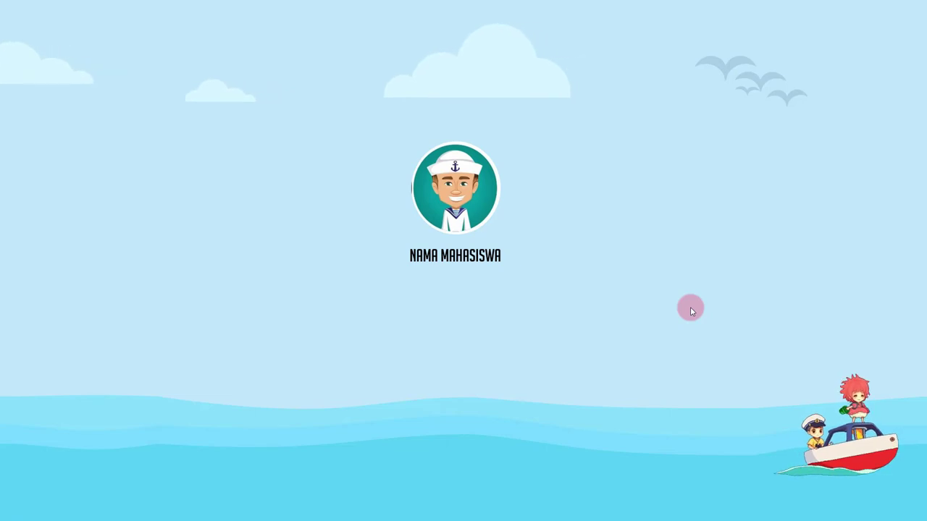
{"action": "key", "text": "Escape"}
{"action": "left_click", "coordinate": [59, 237]}
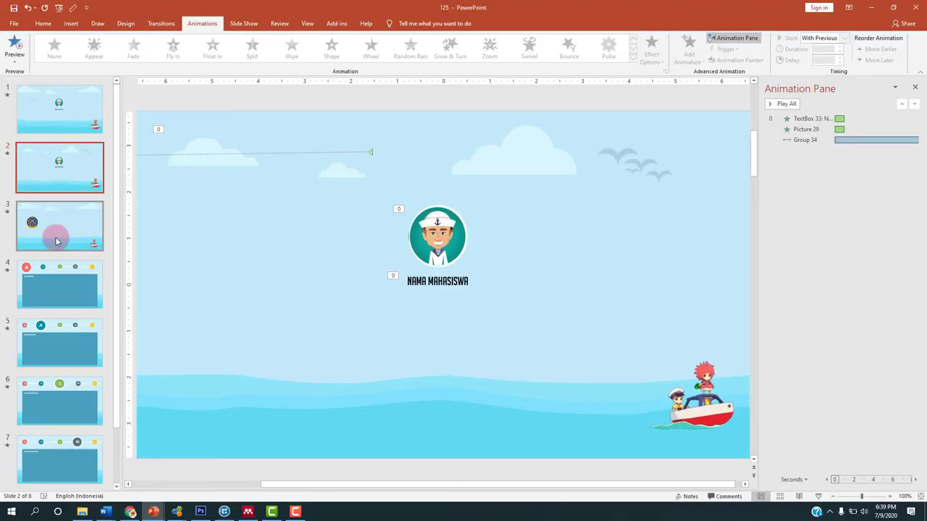
{"action": "left_click", "coordinate": [63, 159]}
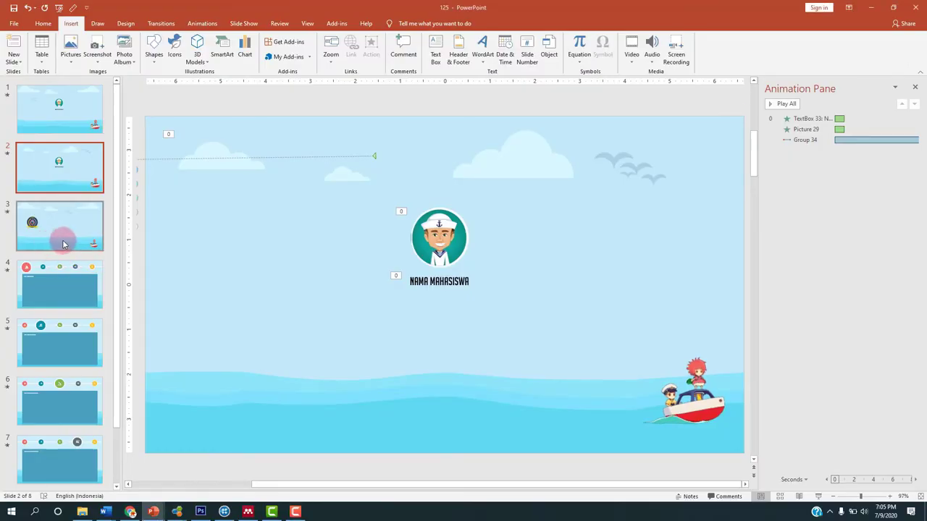
{"action": "left_click", "coordinate": [820, 497]}
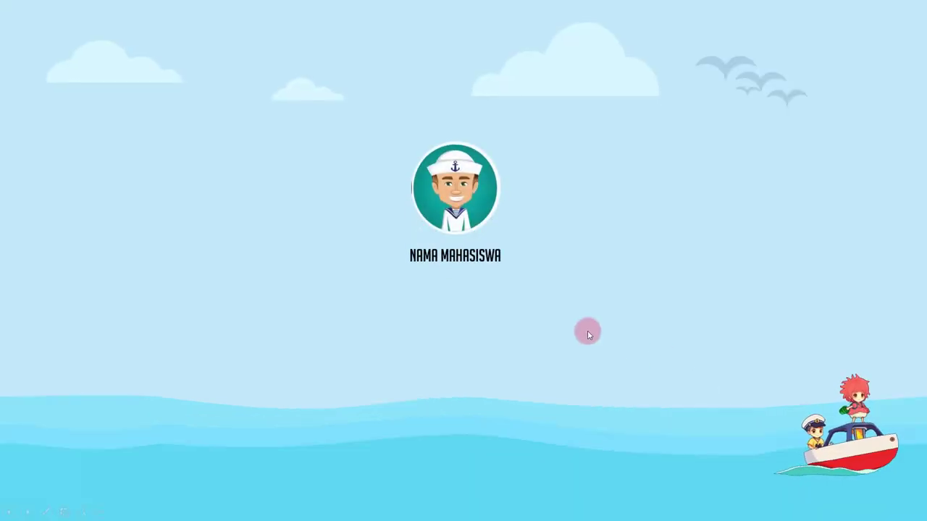
{"action": "key", "text": "Escape"}
{"action": "left_click", "coordinate": [68, 215]}
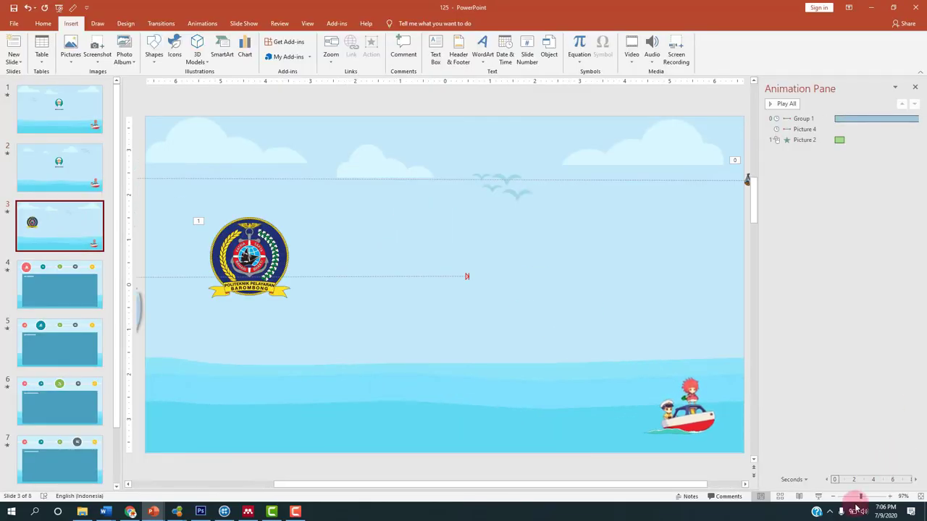
{"action": "left_click", "coordinate": [819, 497]}
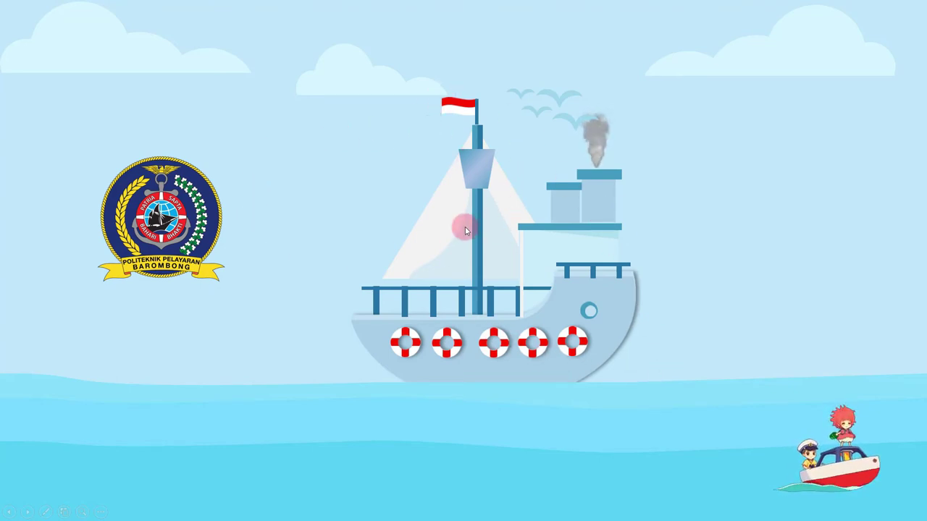
{"action": "key", "text": "Escape"}
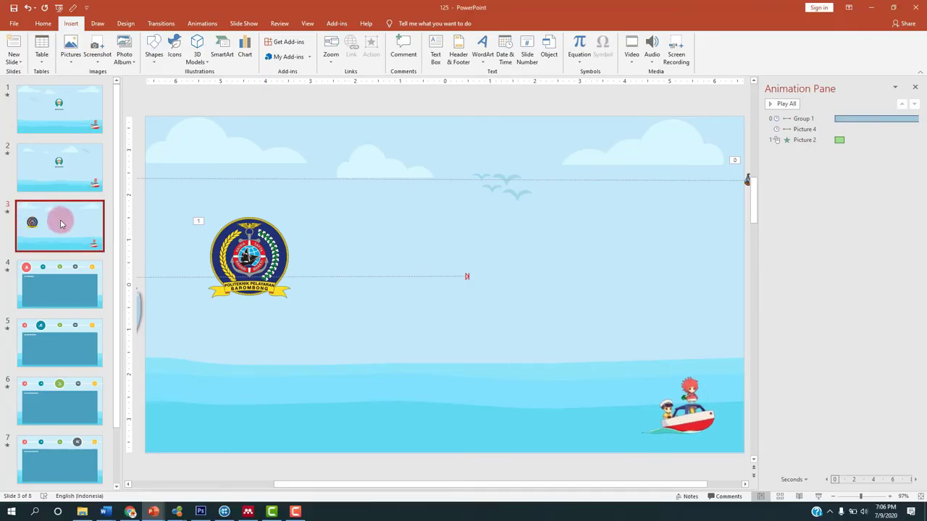
- Insert a new slide 4 and delete its empty placeholders
{"action": "key", "text": "Return"}
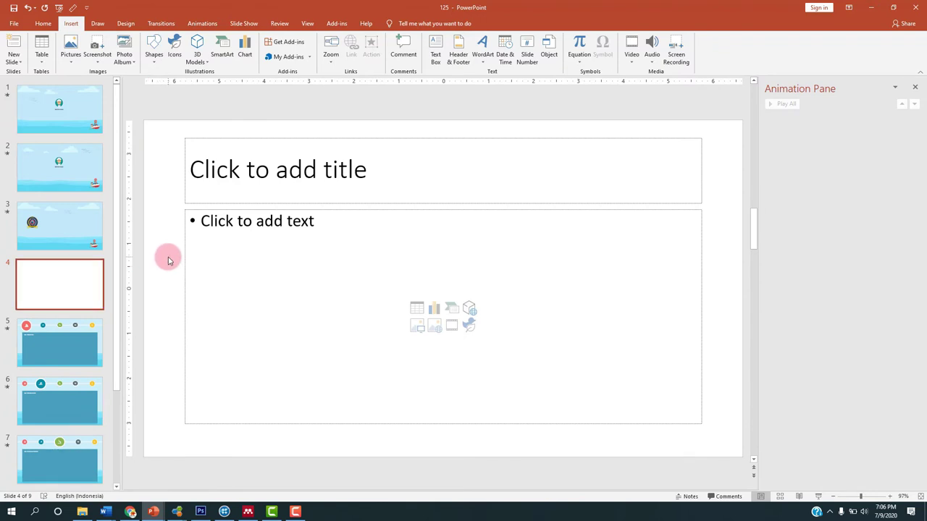
{"action": "key", "text": "ctrl+a"}
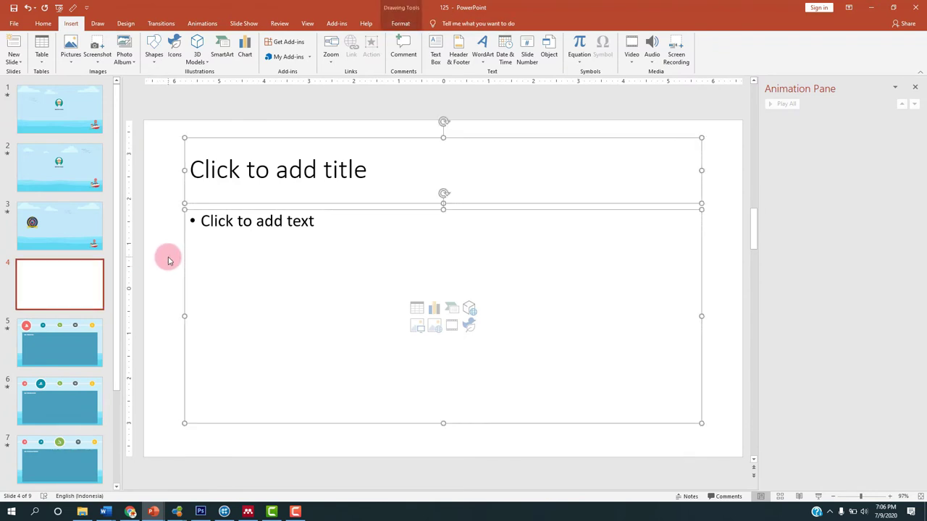
{"action": "key", "text": "Delete"}
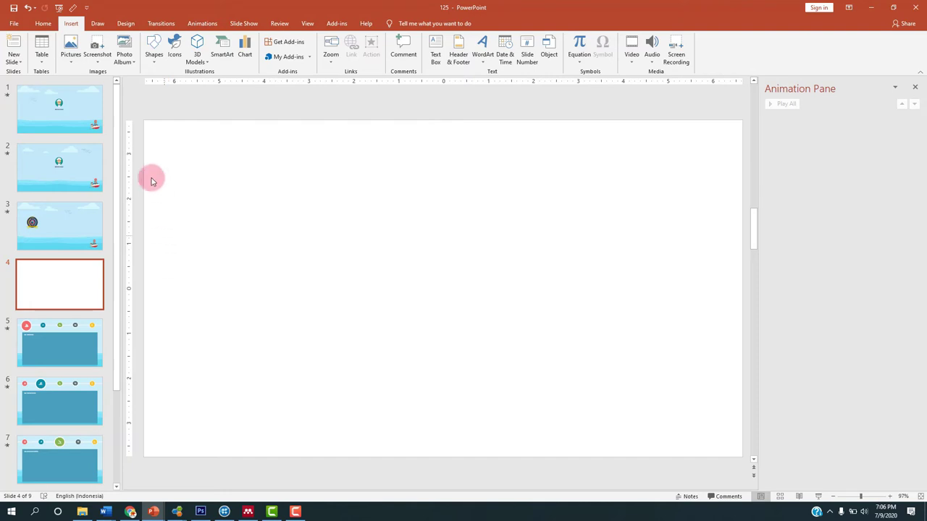
- Copy the ship group from slide 3 and paste it onto slide 4
{"action": "left_click", "coordinate": [58, 220]}
{"action": "scroll", "coordinate": [193, 235], "scroll_direction": "down", "scroll_amount": 2}
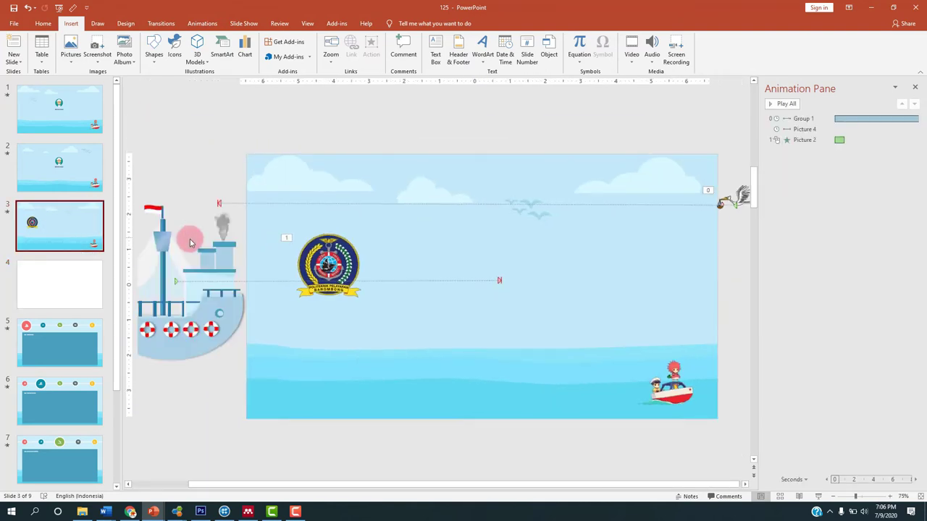
{"action": "scroll", "coordinate": [218, 290], "scroll_direction": "down", "scroll_amount": 1}
{"action": "left_click", "coordinate": [237, 338]}
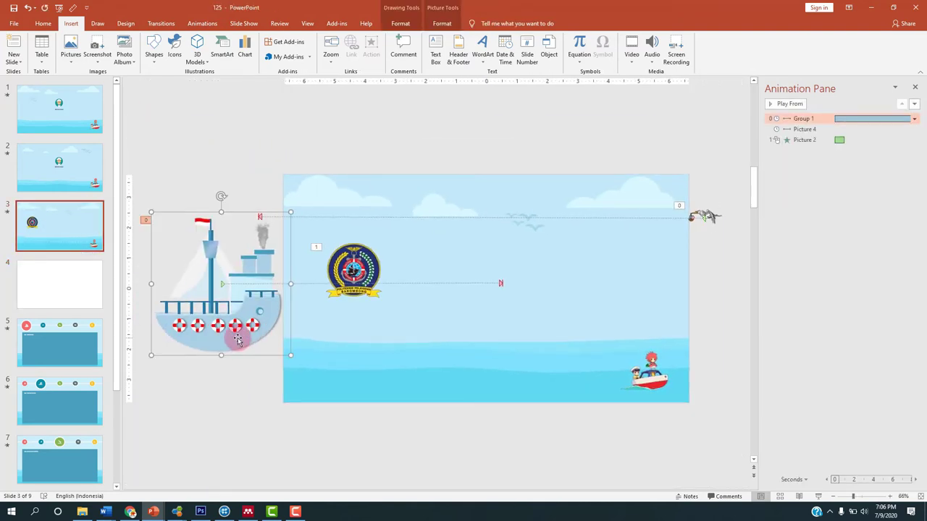
{"action": "left_click", "coordinate": [57, 291]}
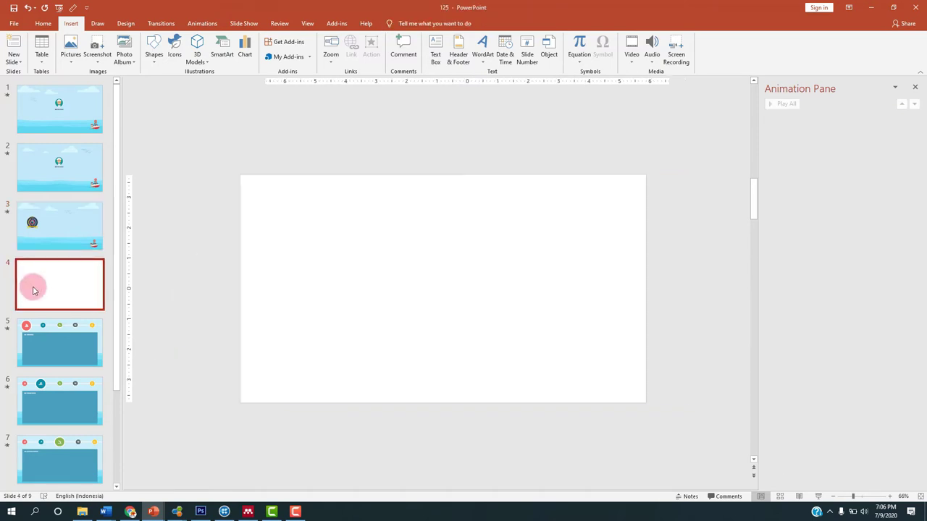
{"action": "key", "text": "ctrl+v"}
- Remove the pasted ship's motion animation and move it to the slide's left side
{"action": "scroll", "coordinate": [382, 240], "scroll_direction": "up", "scroll_amount": 3, "text": "ctrl"}
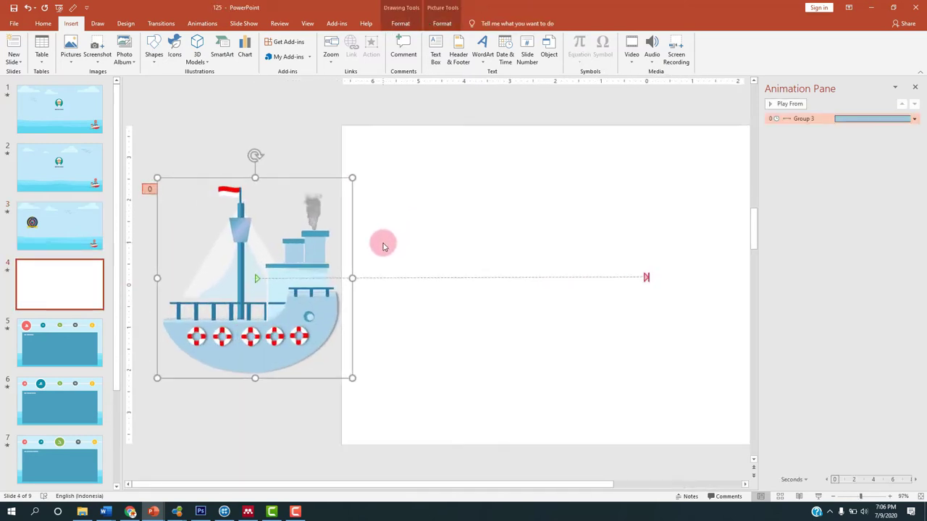
{"action": "left_click", "coordinate": [203, 25]}
{"action": "left_click", "coordinate": [913, 119]}
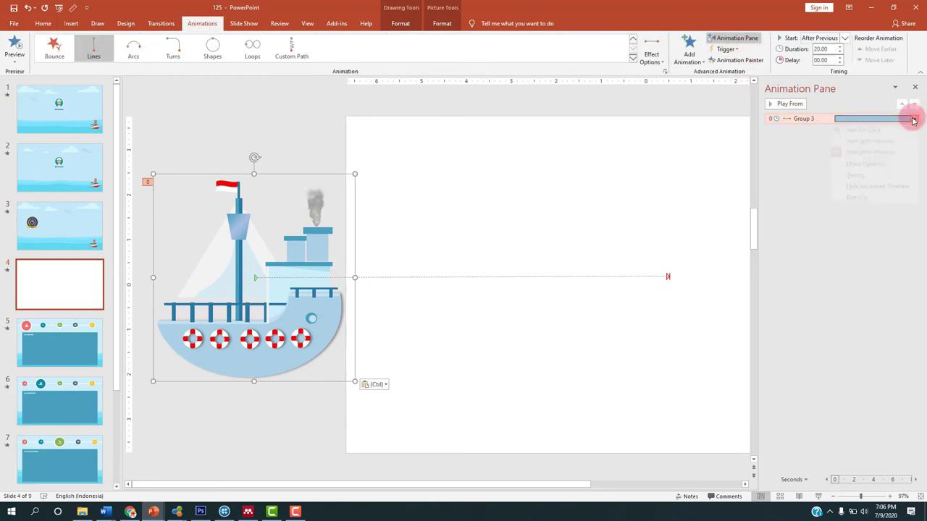
{"action": "left_click", "coordinate": [873, 200]}
{"action": "left_click", "coordinate": [486, 241]}
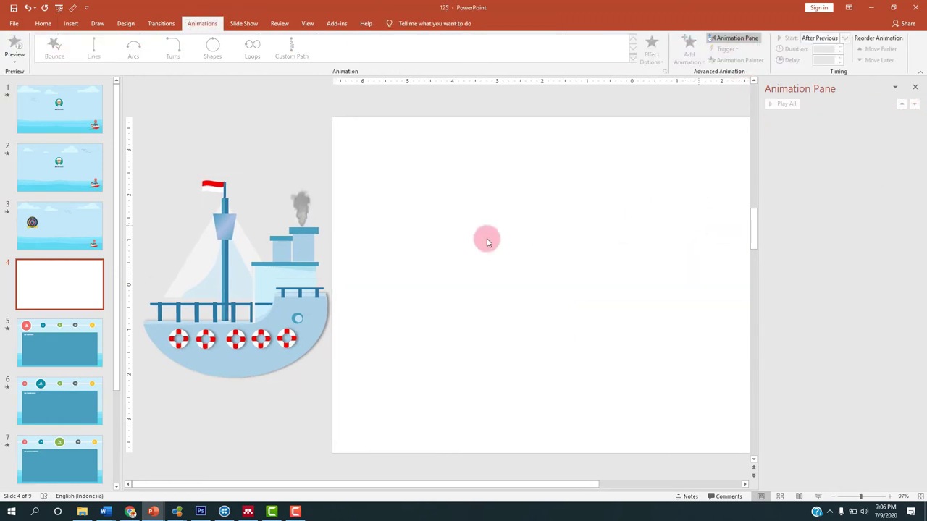
{"action": "mouse_move", "coordinate": [327, 307]}
{"action": "left_mouse_down"}
{"action": "mouse_move", "coordinate": [592, 302]}
{"action": "mouse_move", "coordinate": [587, 286]}
{"action": "left_mouse_up"}
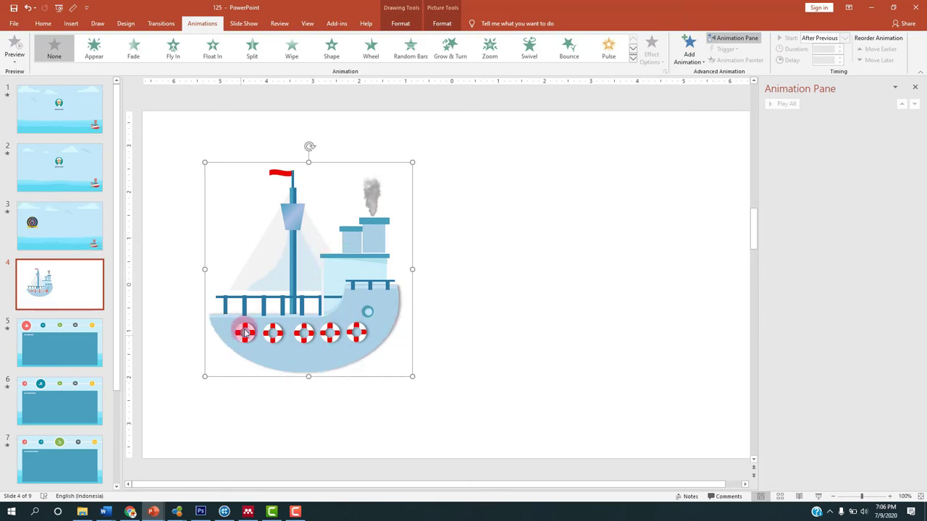
{"action": "left_click", "coordinate": [71, 23]}
- Draw an oval to the right of the ship, level with it
{"action": "left_click", "coordinate": [155, 58]}
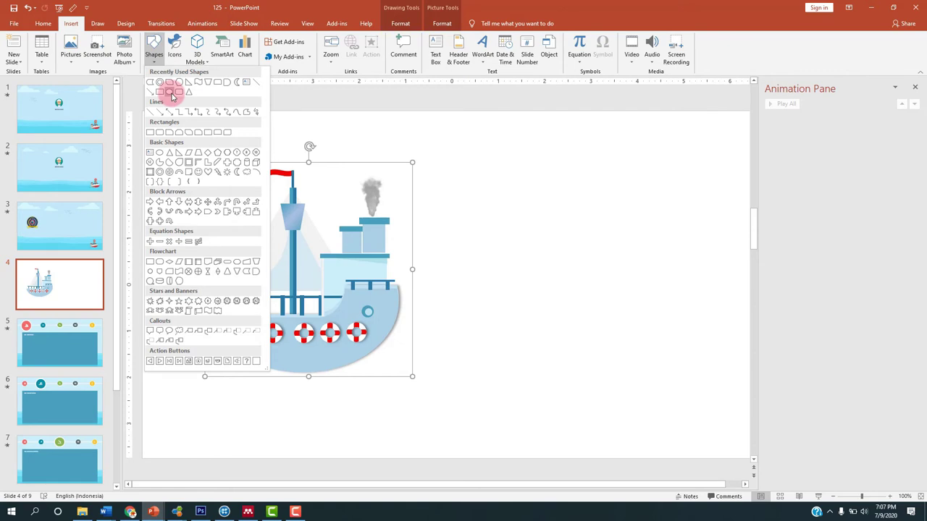
{"action": "left_click", "coordinate": [170, 93]}
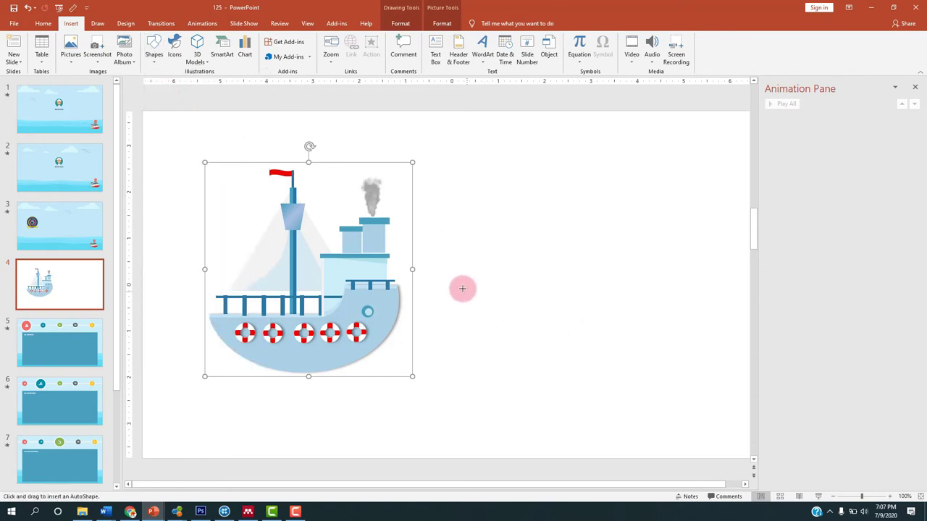
{"action": "left_click_drag", "start_coordinate": [462, 289], "coordinate": [674, 415]}
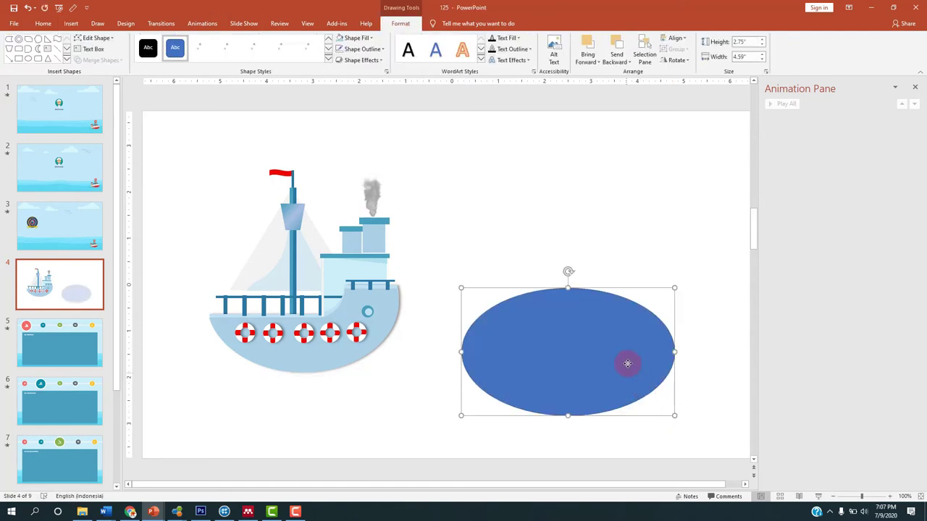
{"action": "left_click_drag", "start_coordinate": [625, 365], "coordinate": [627, 346]}
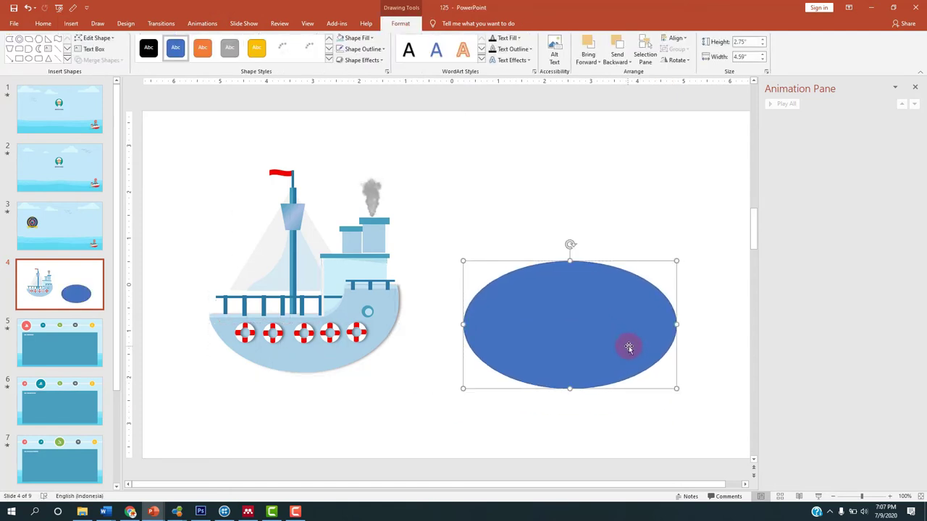
- Remove the oval's outline and fill it light sky blue
{"action": "left_click", "coordinate": [360, 51]}
{"action": "left_click", "coordinate": [352, 152]}
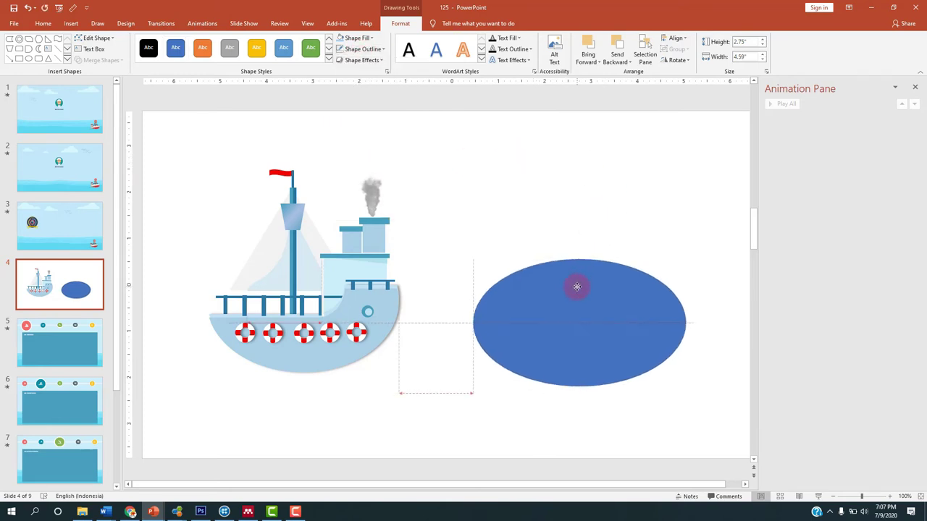
{"action": "left_click_drag", "start_coordinate": [567, 291], "coordinate": [578, 289]}
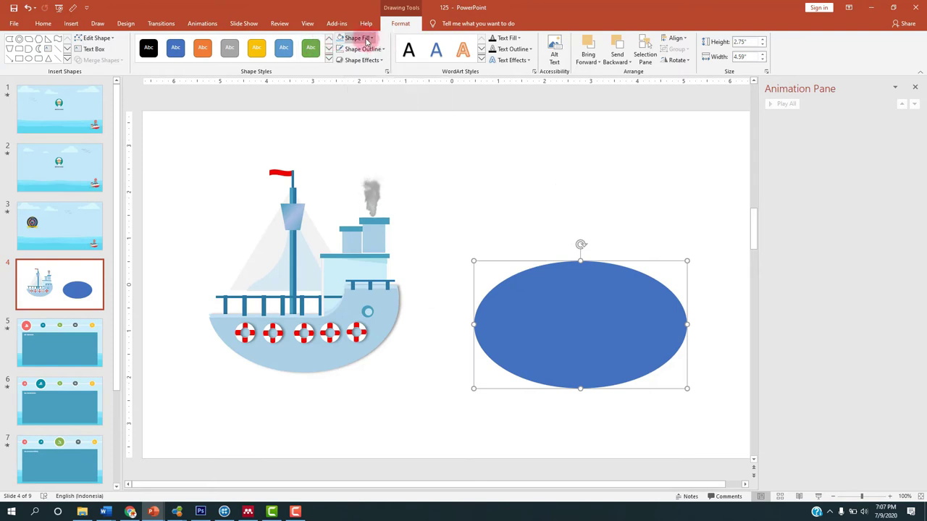
{"action": "left_click", "coordinate": [366, 40]}
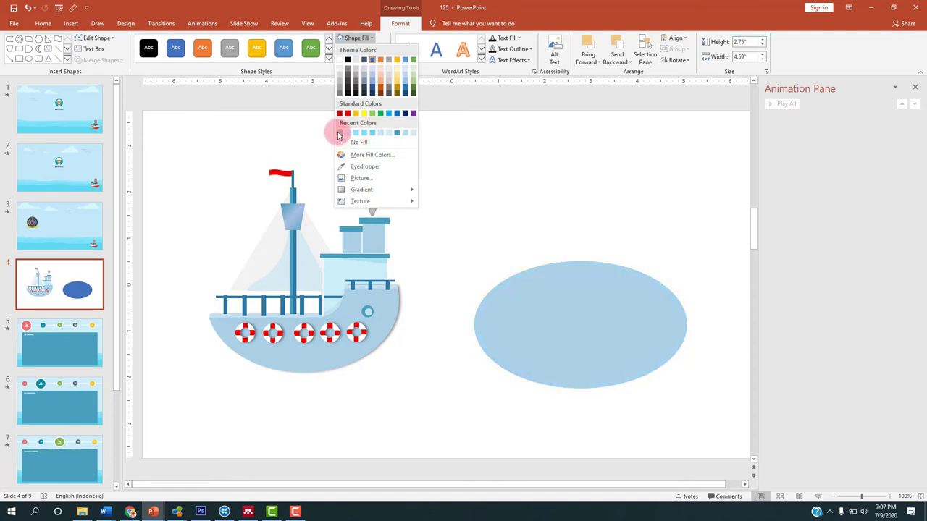
{"action": "left_click", "coordinate": [339, 134]}
{"action": "left_click", "coordinate": [575, 342]}
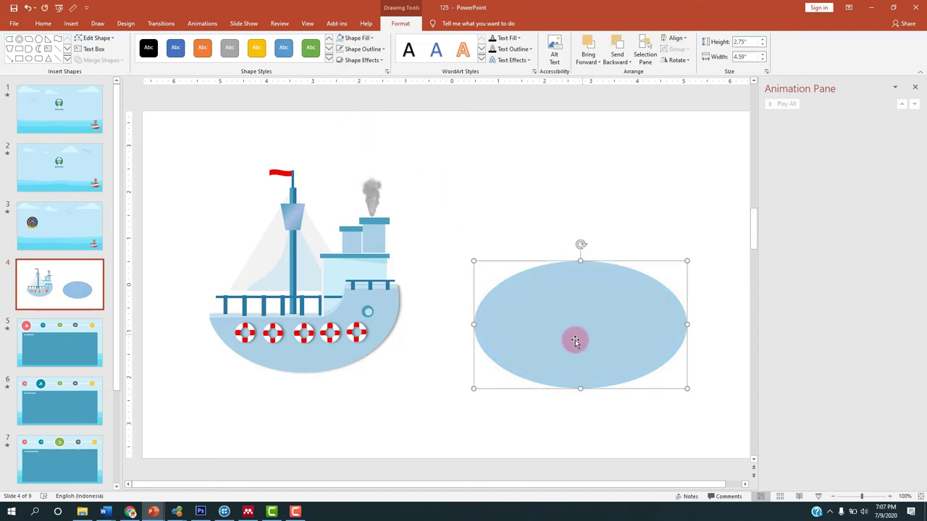
{"action": "left_click", "coordinate": [496, 233]}
{"action": "left_click", "coordinate": [536, 312]}
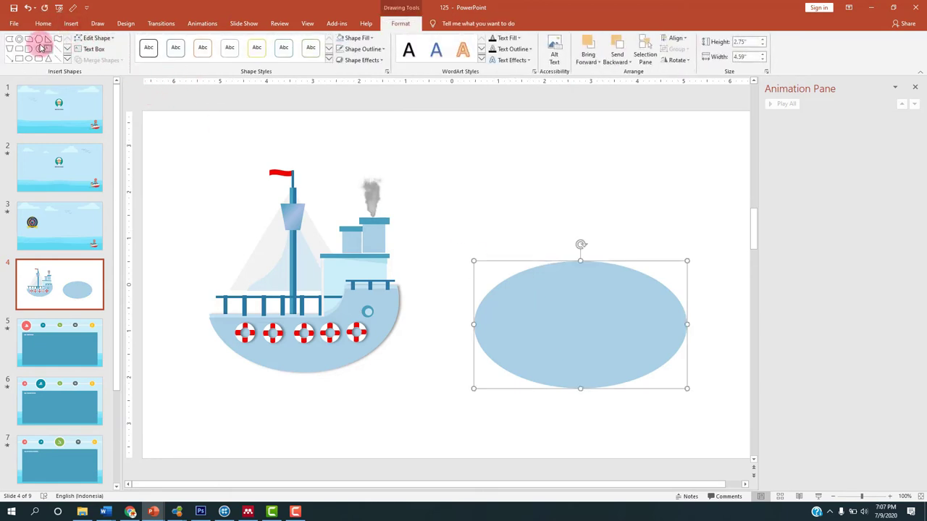
{"action": "left_click", "coordinate": [72, 24]}
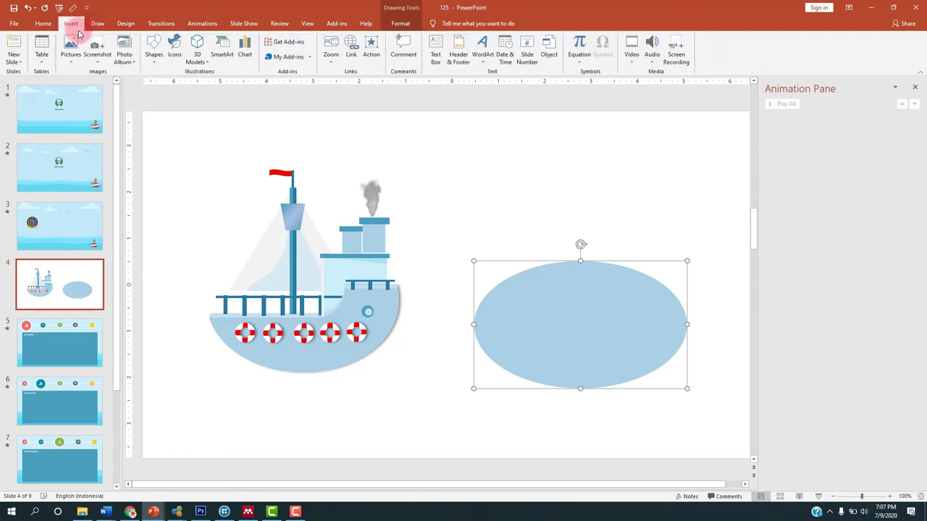
- Try a Flowchart: Delay shape over the ellipse, then delete it
{"action": "left_click", "coordinate": [155, 61]}
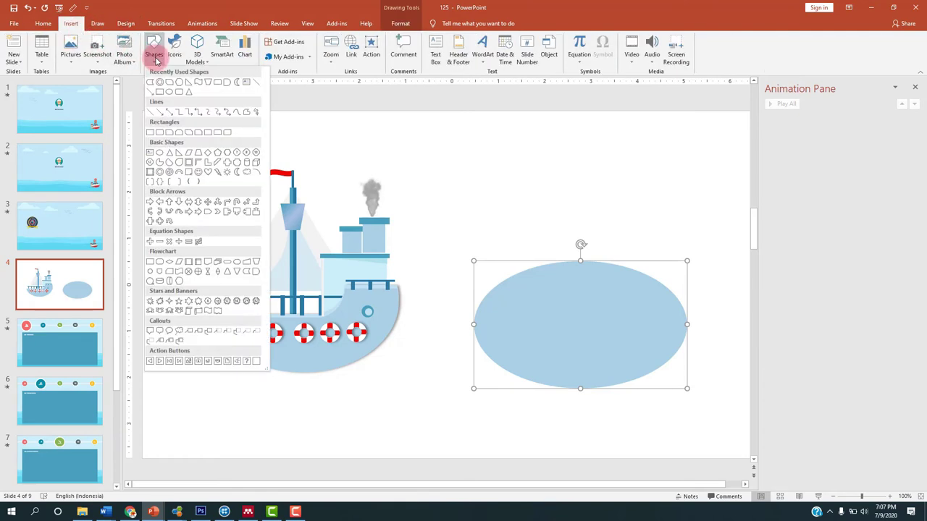
{"action": "left_click", "coordinate": [226, 85]}
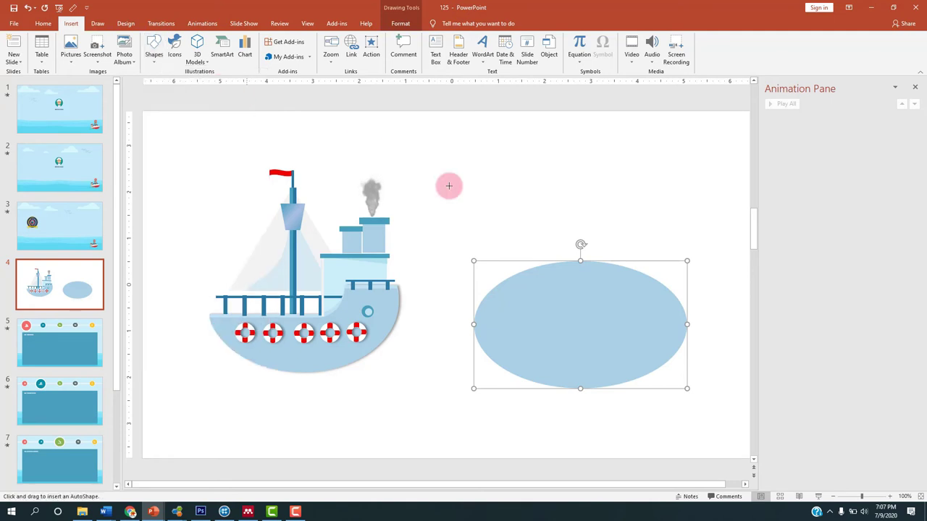
{"action": "left_click_drag", "start_coordinate": [457, 276], "coordinate": [641, 342]}
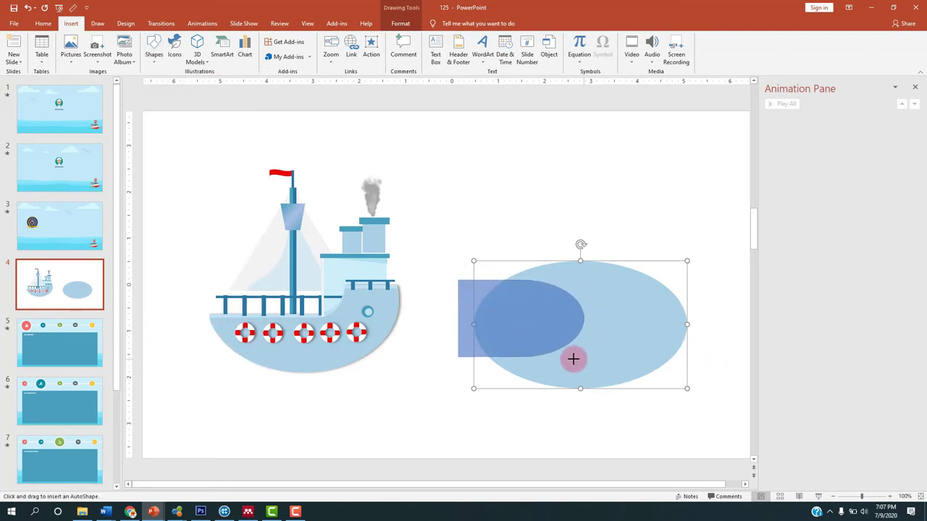
{"action": "mouse_move", "coordinate": [640, 341]}
{"action": "left_mouse_down"}
{"action": "mouse_move", "coordinate": [571, 335]}
{"action": "mouse_move", "coordinate": [640, 323]}
{"action": "mouse_move", "coordinate": [603, 301]}
{"action": "left_mouse_up"}
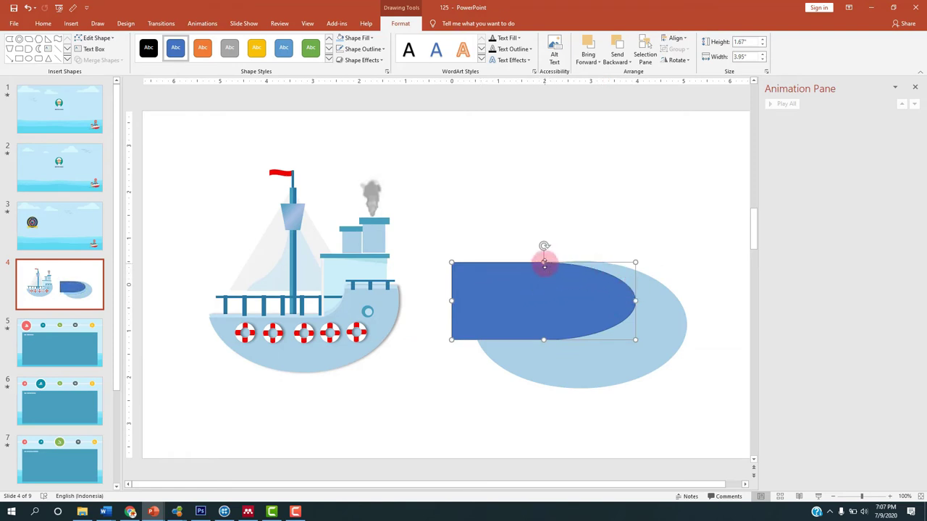
{"action": "mouse_move", "coordinate": [544, 264]}
{"action": "left_mouse_down"}
{"action": "mouse_move", "coordinate": [562, 239]}
{"action": "mouse_move", "coordinate": [554, 221]}
{"action": "mouse_move", "coordinate": [571, 262]}
{"action": "left_mouse_up"}
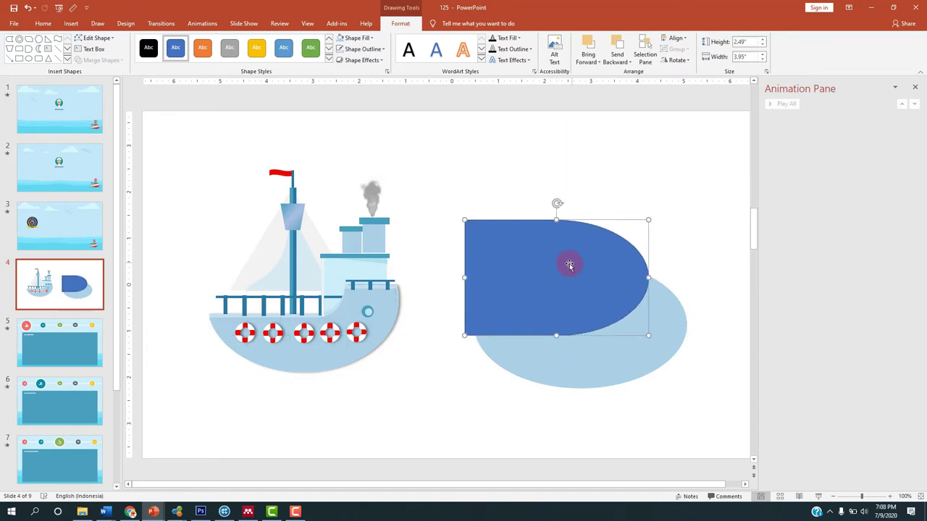
{"action": "key", "text": "Delete"}
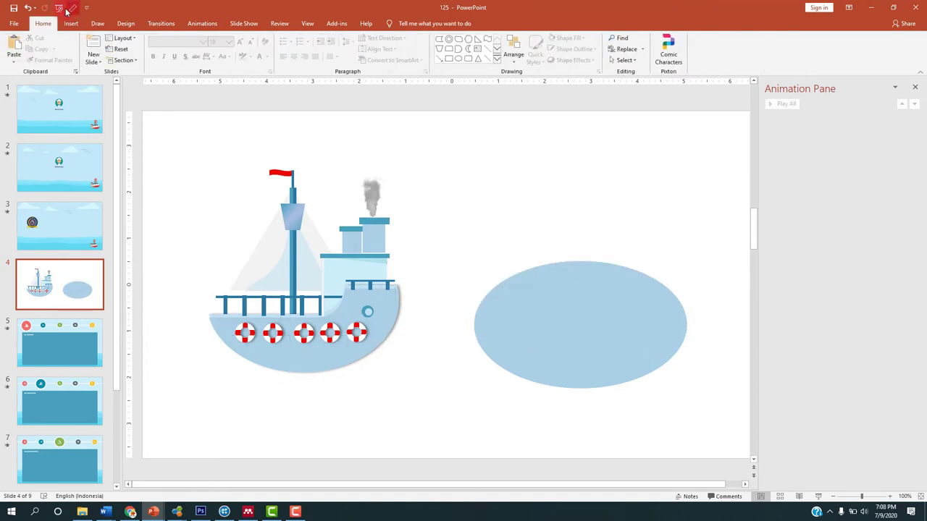
- Draw a Top Corners Rounded rectangle, fully arch its top, and stretch it across the ellipse's upper half
{"action": "left_click", "coordinate": [71, 24]}
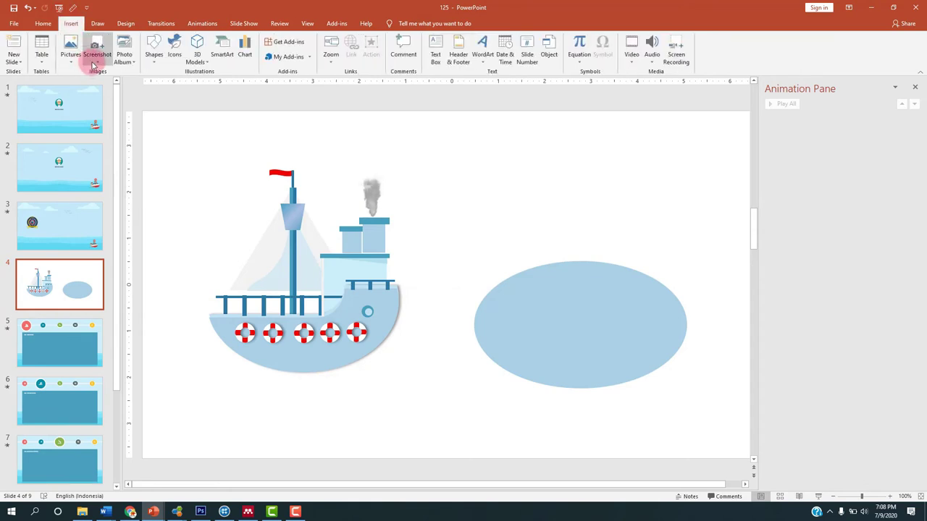
{"action": "left_click", "coordinate": [156, 62]}
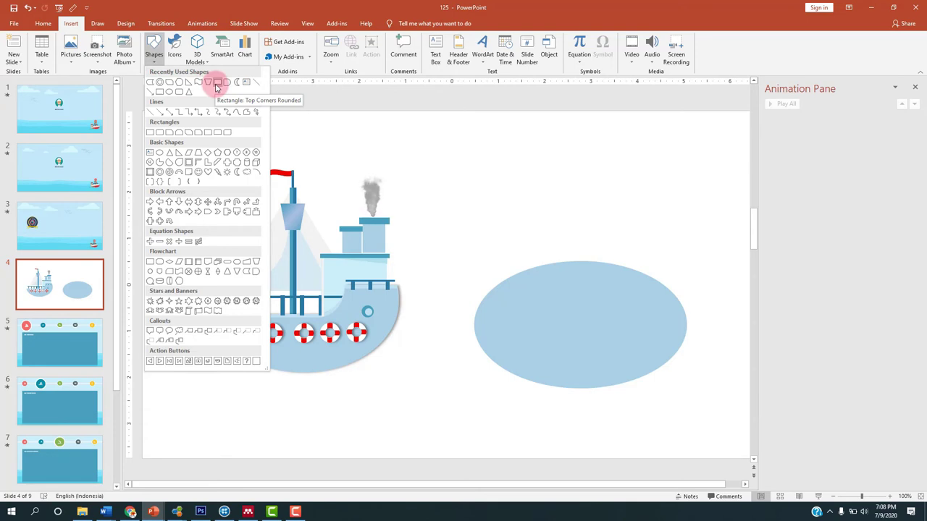
{"action": "left_click", "coordinate": [215, 84]}
{"action": "left_click_drag", "start_coordinate": [513, 188], "coordinate": [583, 291]}
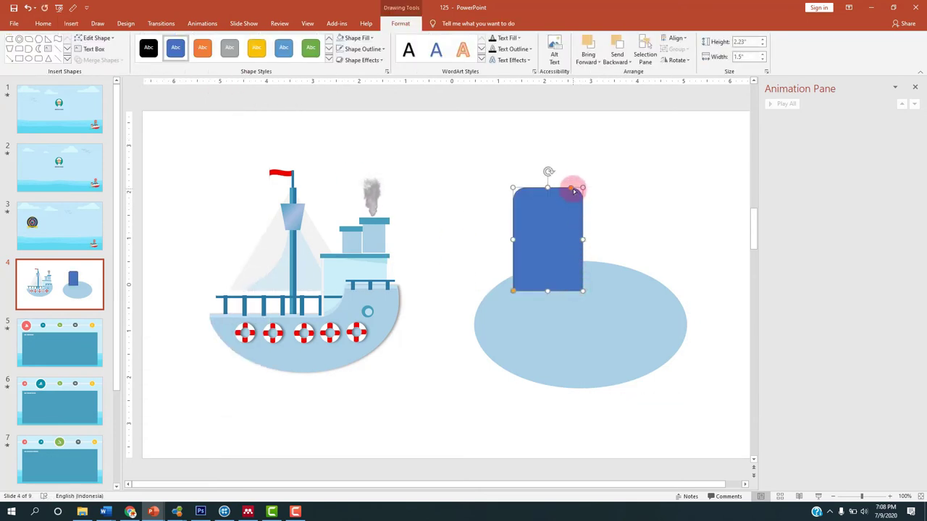
{"action": "mouse_move", "coordinate": [572, 190]}
{"action": "left_mouse_down"}
{"action": "mouse_move", "coordinate": [536, 185]}
{"action": "mouse_move", "coordinate": [641, 268]}
{"action": "mouse_move", "coordinate": [633, 253]}
{"action": "mouse_move", "coordinate": [542, 297]}
{"action": "left_mouse_up"}
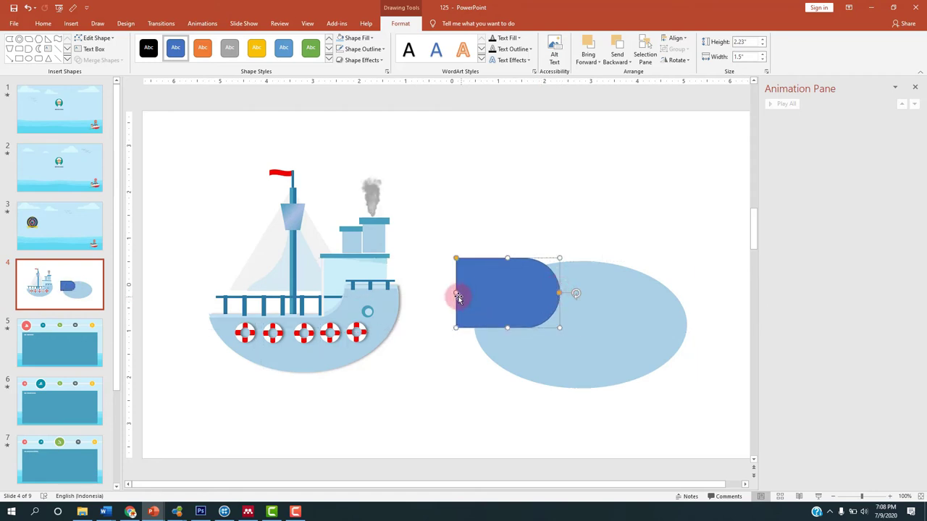
{"action": "left_click_drag", "start_coordinate": [456, 292], "coordinate": [372, 292]}
{"action": "mouse_move", "coordinate": [471, 275]}
{"action": "left_mouse_down"}
{"action": "mouse_move", "coordinate": [551, 282]}
{"action": "mouse_move", "coordinate": [549, 258]}
{"action": "left_mouse_up"}
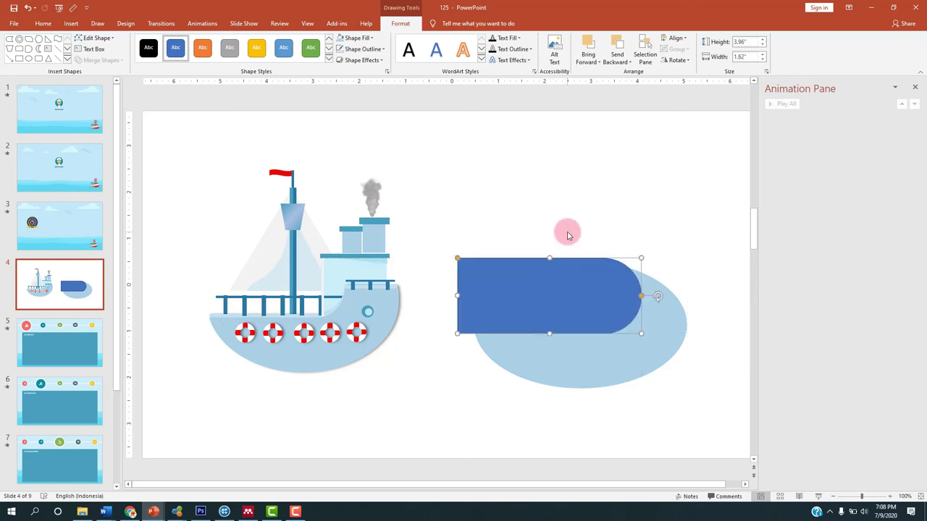
{"action": "left_click", "coordinate": [568, 236]}
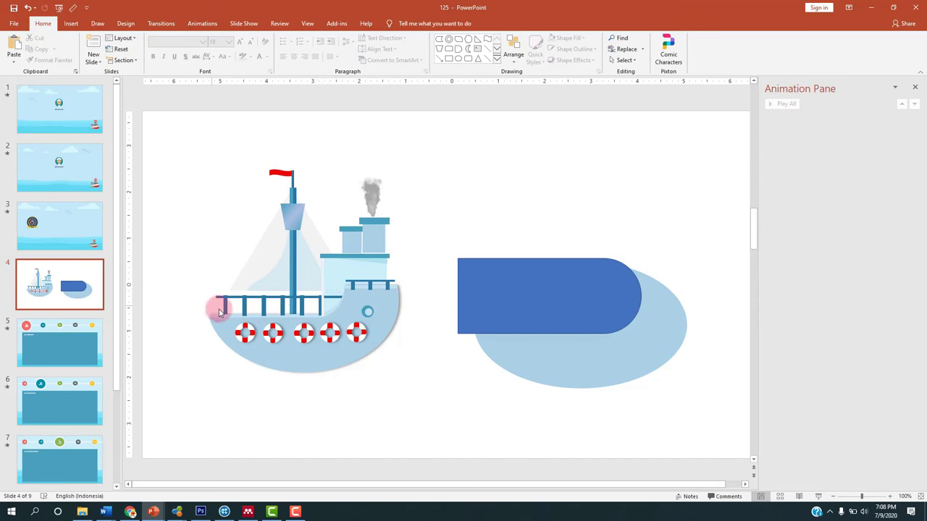
- Subtract the blue bar from the light-blue ellipse to form a crescent hull
{"action": "left_click", "coordinate": [652, 341]}
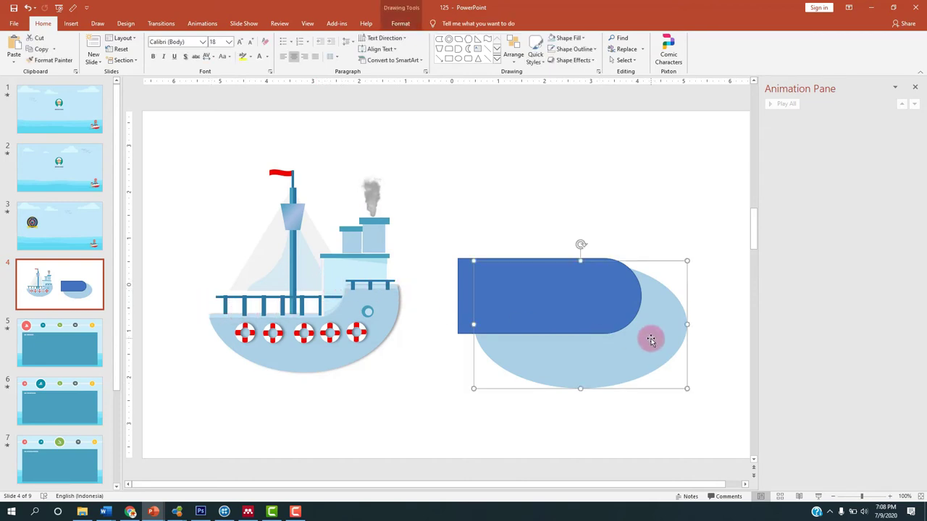
{"action": "left_click", "coordinate": [464, 284], "text": "shift"}
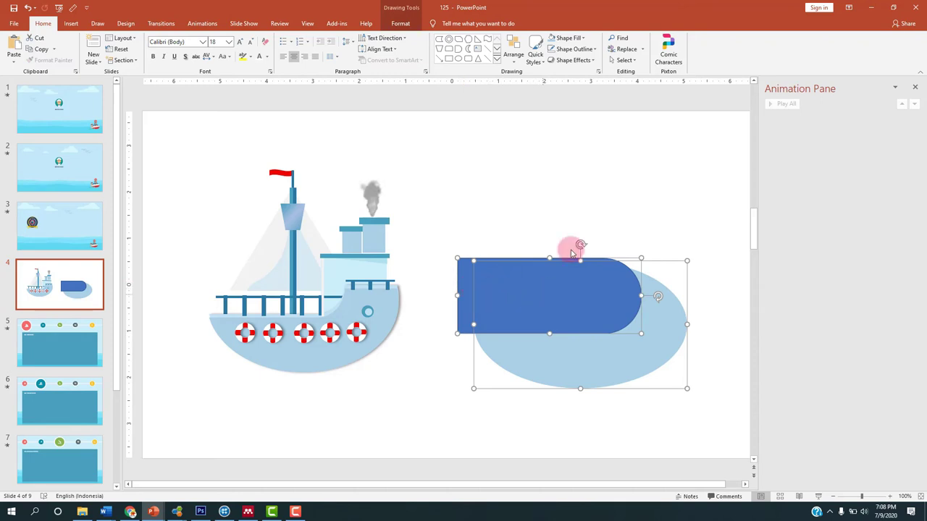
{"action": "left_click", "coordinate": [400, 23]}
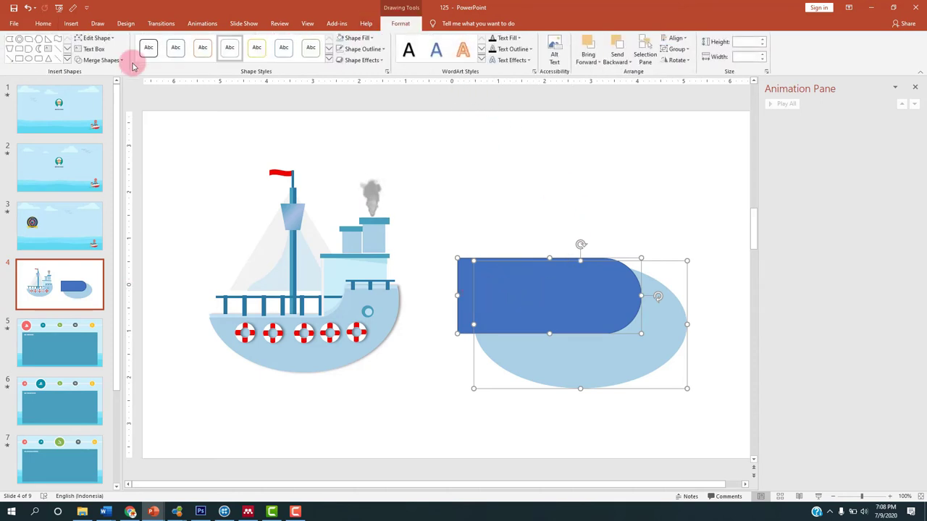
{"action": "left_click", "coordinate": [100, 60]}
{"action": "left_click", "coordinate": [94, 119]}
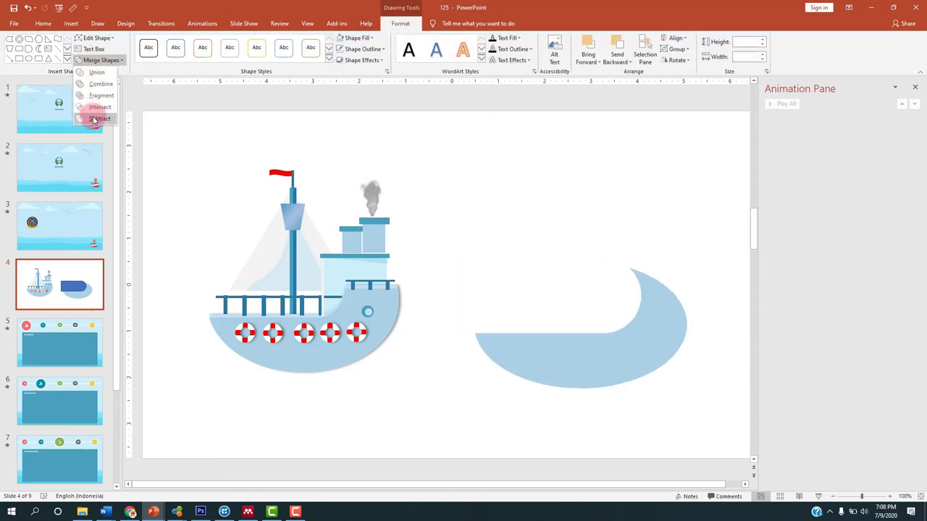
{"action": "left_click", "coordinate": [94, 119]}
{"action": "left_click", "coordinate": [472, 205]}
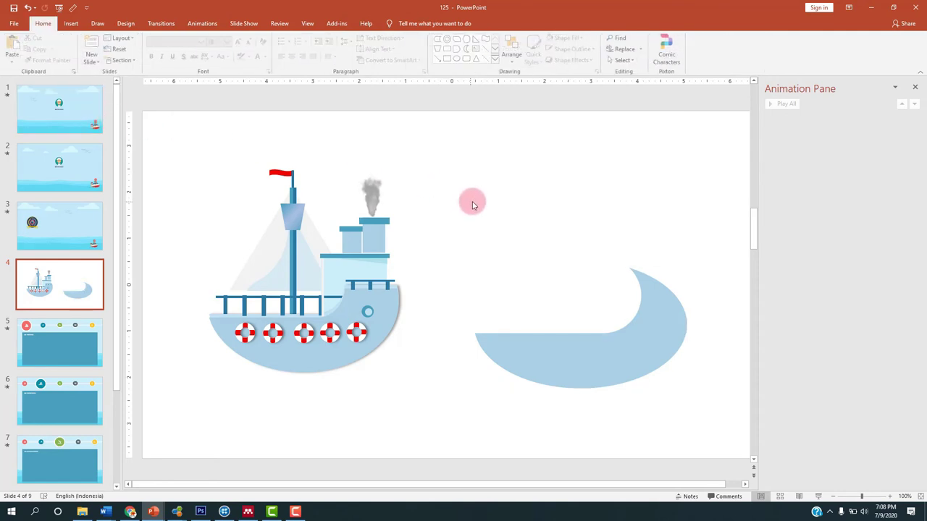
- Draw a rectangle above the hull's right tip
{"action": "left_click", "coordinate": [70, 24]}
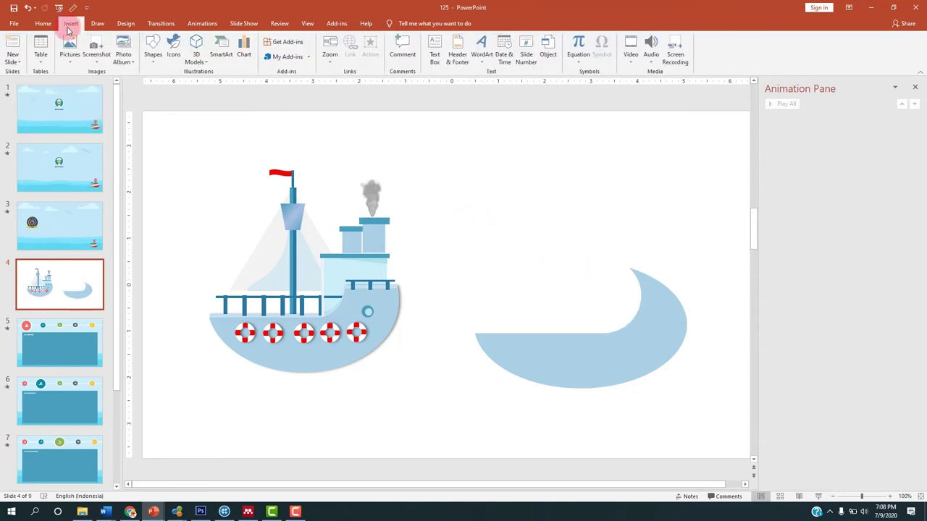
{"action": "left_click", "coordinate": [153, 51]}
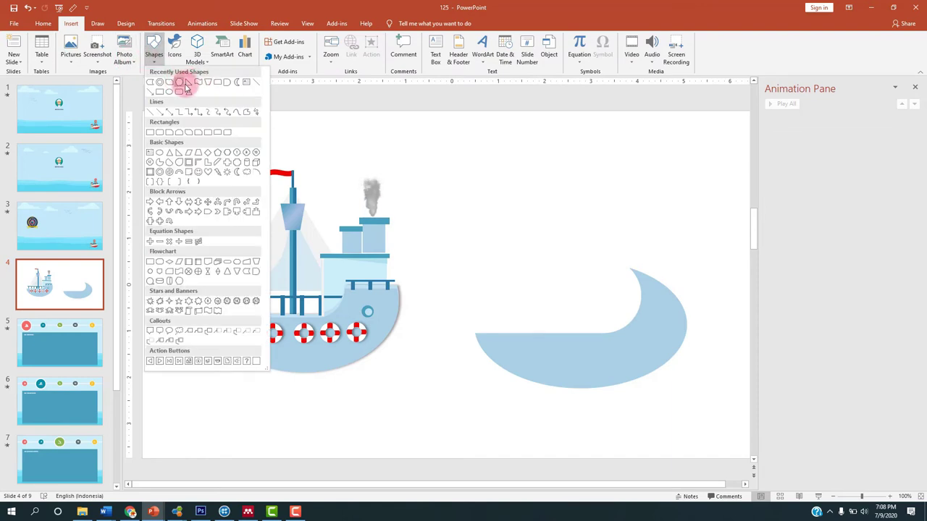
{"action": "left_click", "coordinate": [179, 91]}
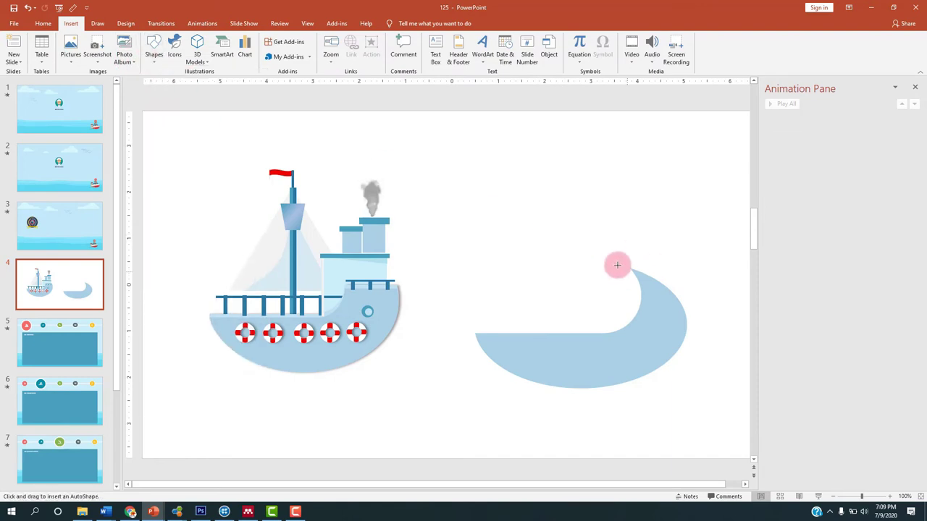
{"action": "mouse_move", "coordinate": [614, 260]}
{"action": "left_mouse_down"}
{"action": "mouse_move", "coordinate": [649, 301]}
{"action": "mouse_move", "coordinate": [702, 315]}
{"action": "left_mouse_up"}
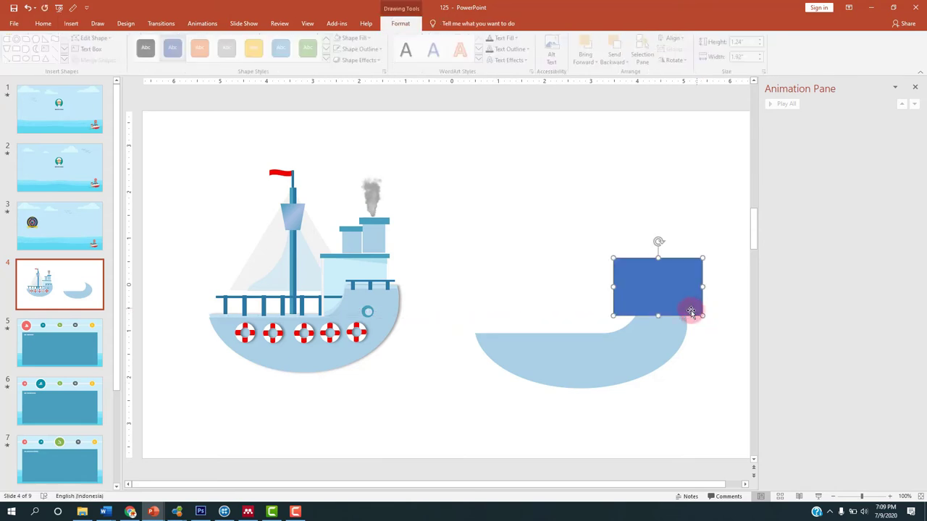
- Subtract the rectangle from the hull and nudge the merged hull into place
{"action": "left_click", "coordinate": [651, 338]}
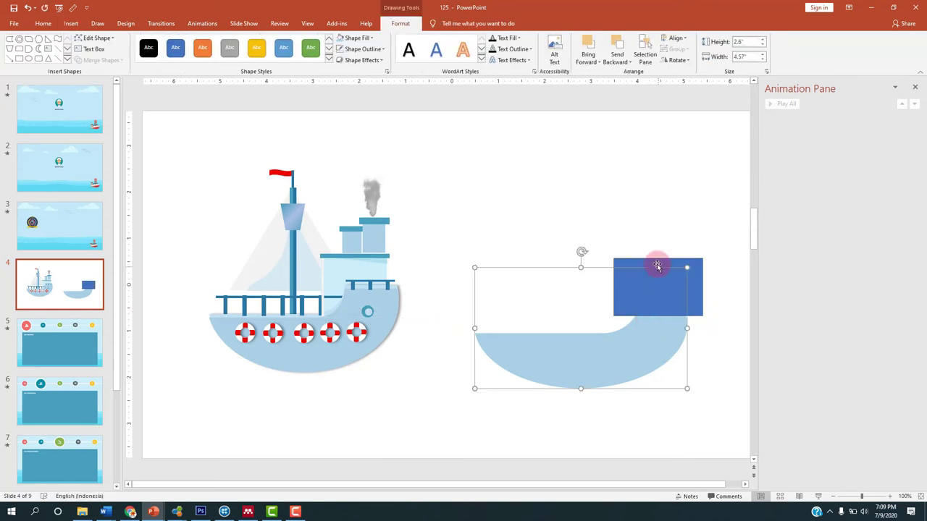
{"action": "left_click", "coordinate": [701, 273], "text": "shift"}
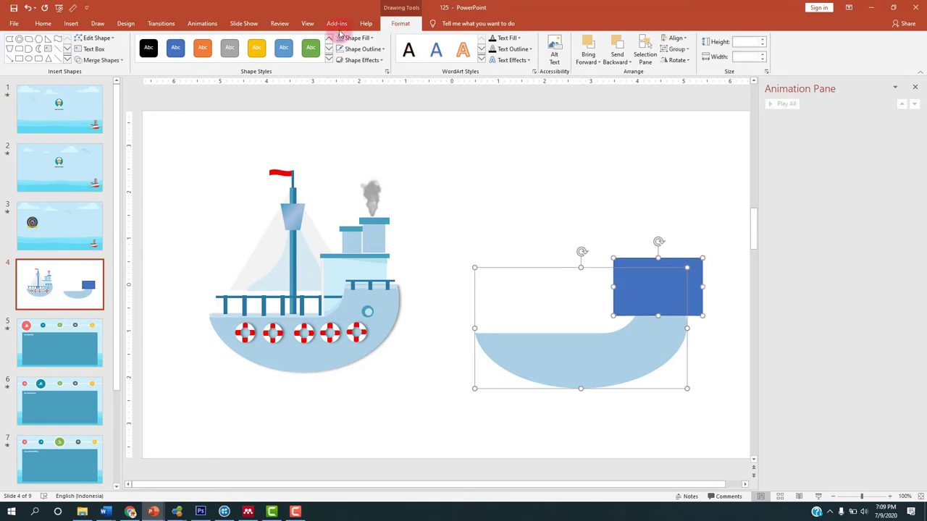
{"action": "left_click", "coordinate": [108, 61]}
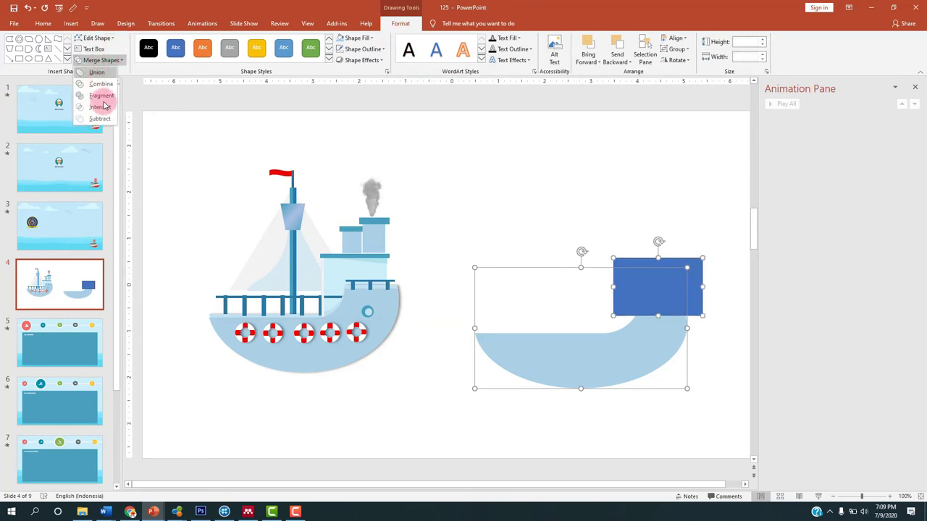
{"action": "left_click", "coordinate": [100, 116]}
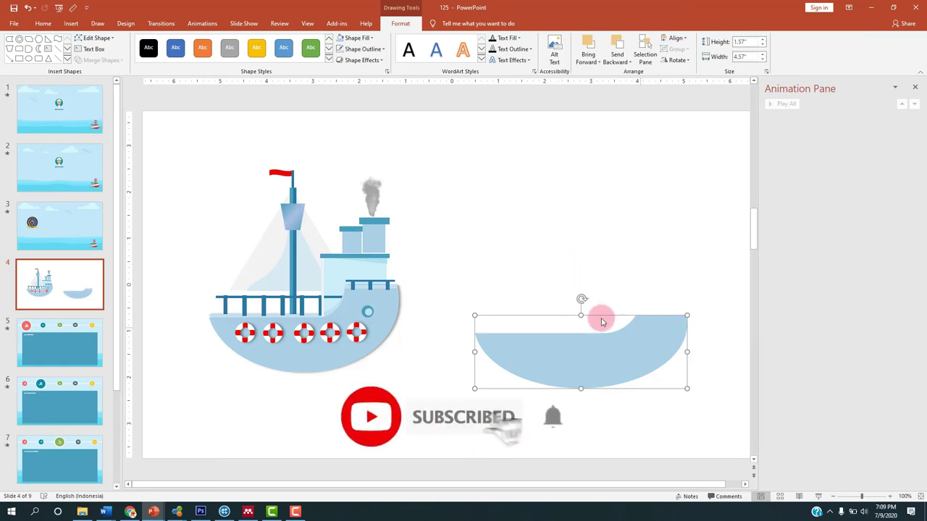
{"action": "mouse_move", "coordinate": [579, 317]}
{"action": "left_mouse_down"}
{"action": "mouse_move", "coordinate": [577, 328]}
{"action": "mouse_move", "coordinate": [586, 302]}
{"action": "mouse_move", "coordinate": [624, 305]}
{"action": "left_mouse_up"}
{"action": "left_click", "coordinate": [637, 292]}
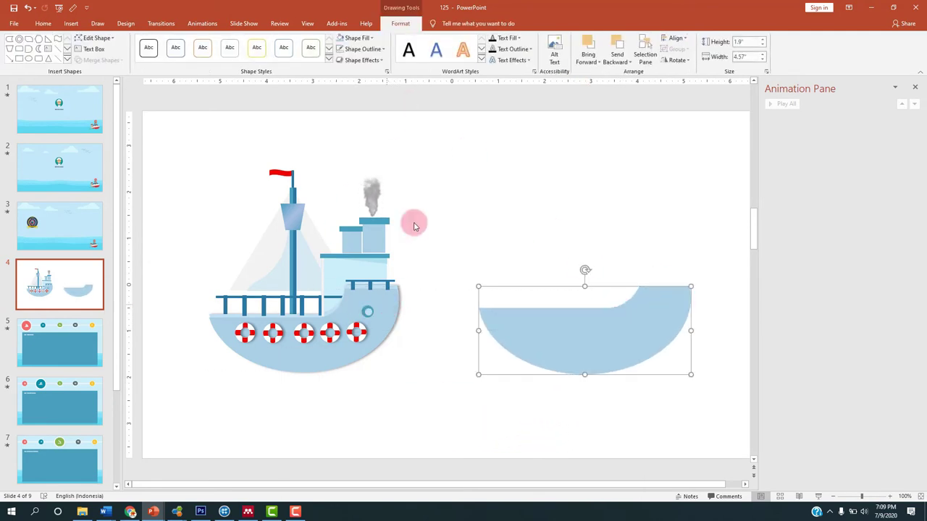
- Duplicate the second ship's hull and settle the copy just above the original
{"action": "left_click", "coordinate": [369, 38]}
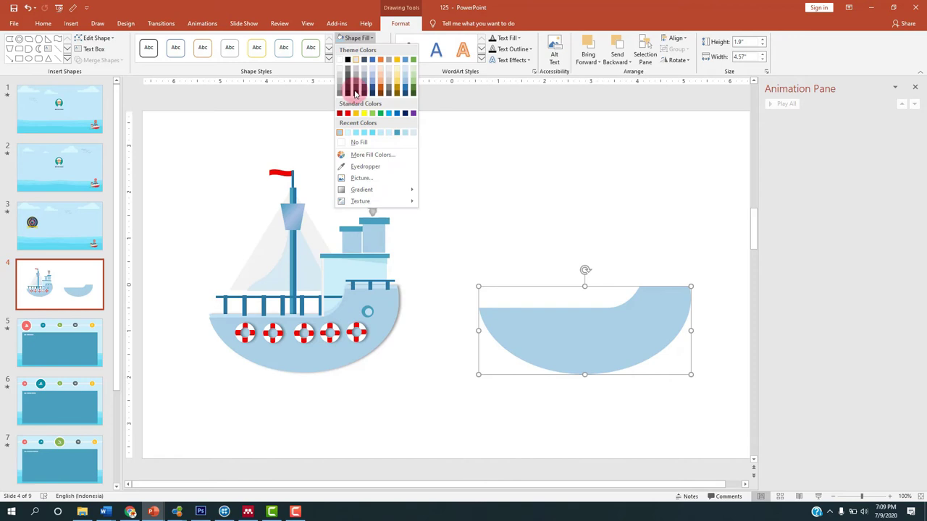
{"action": "left_click", "coordinate": [358, 167]}
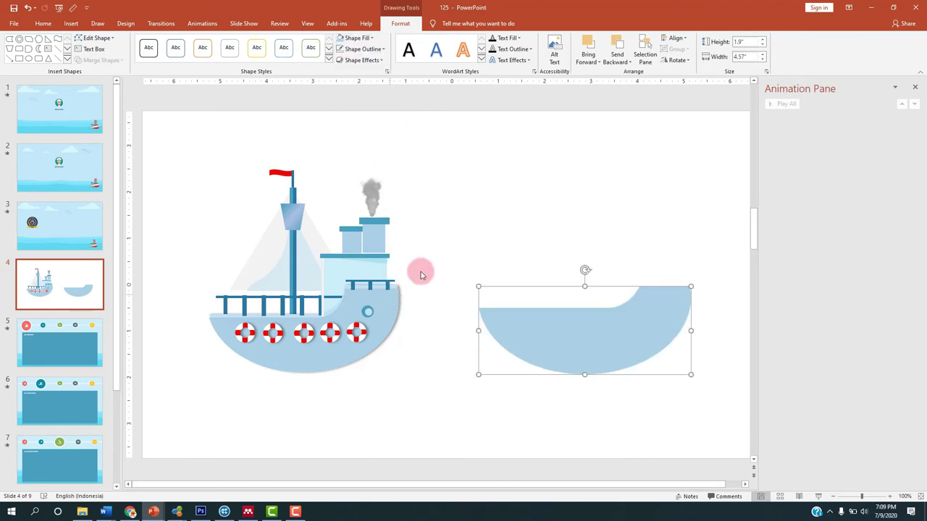
{"action": "left_click", "coordinate": [384, 306]}
{"action": "left_click", "coordinate": [481, 262]}
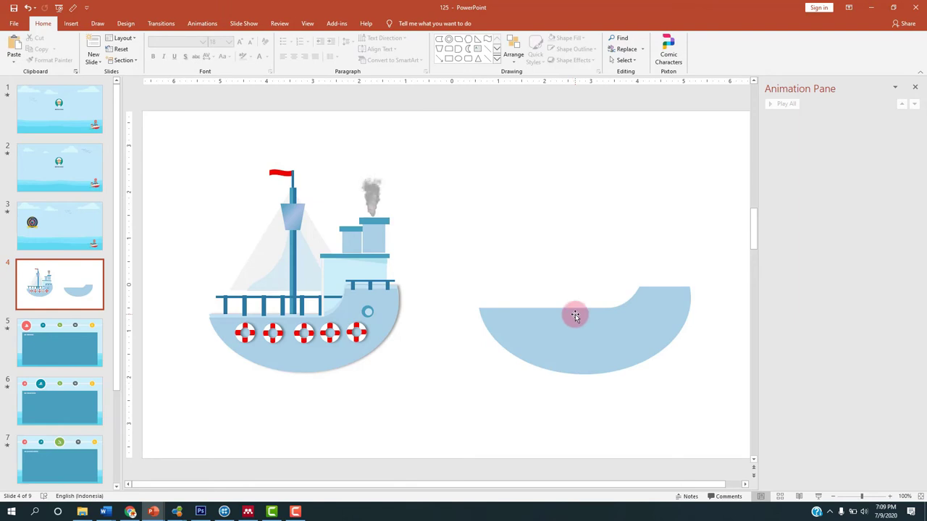
{"action": "left_click", "coordinate": [555, 340]}
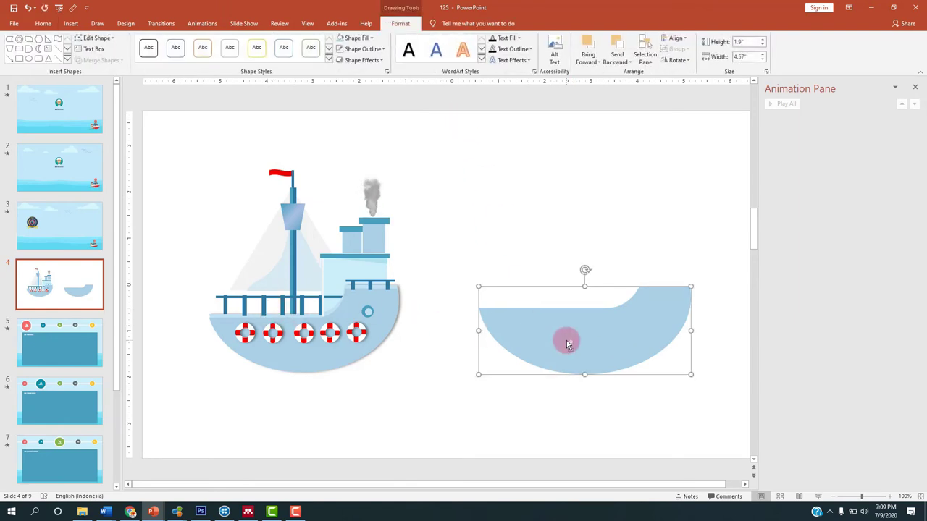
{"action": "left_click_drag", "start_coordinate": [568, 344], "coordinate": [631, 316]}
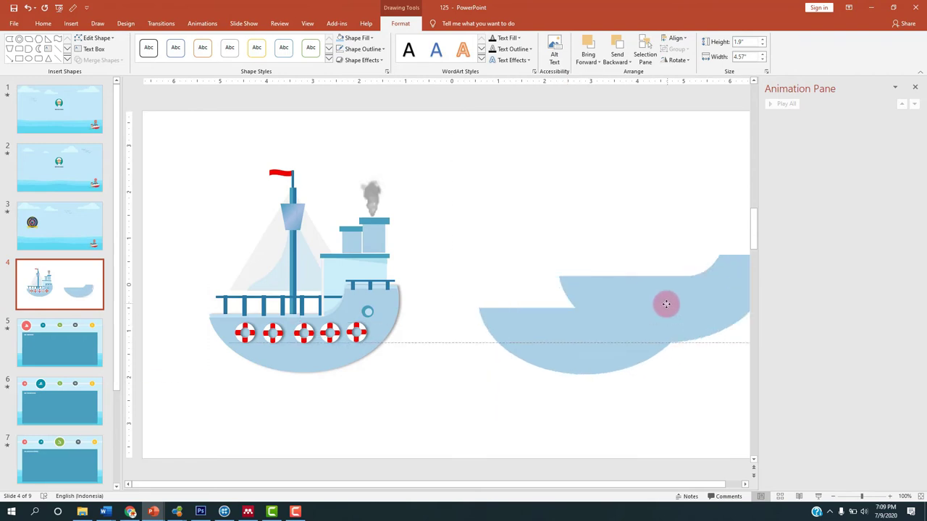
{"action": "mouse_move", "coordinate": [632, 316]}
{"action": "left_mouse_down"}
{"action": "mouse_move", "coordinate": [588, 331]}
{"action": "mouse_move", "coordinate": [594, 310]}
{"action": "left_mouse_up"}
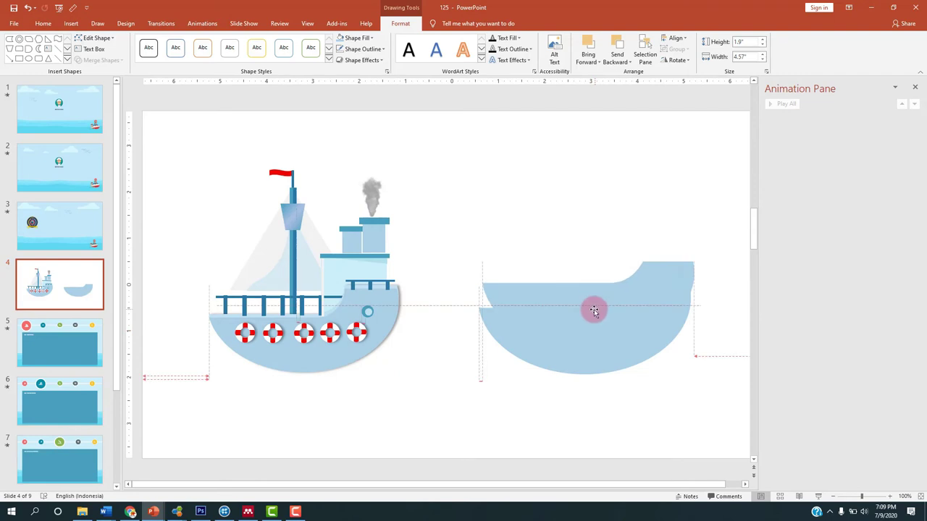
- Fill the duplicate Sky Blue, send it to back, and align it with the hull
{"action": "left_click", "coordinate": [360, 40]}
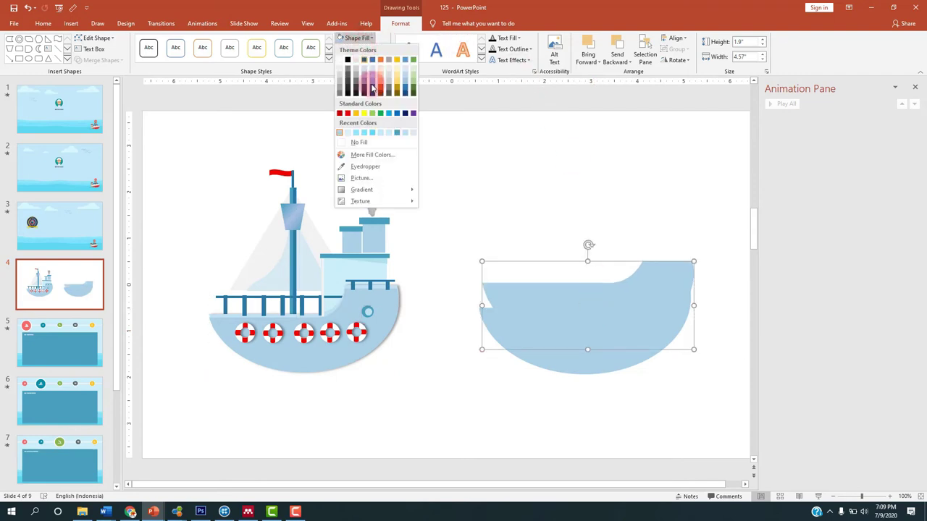
{"action": "left_click", "coordinate": [414, 135]}
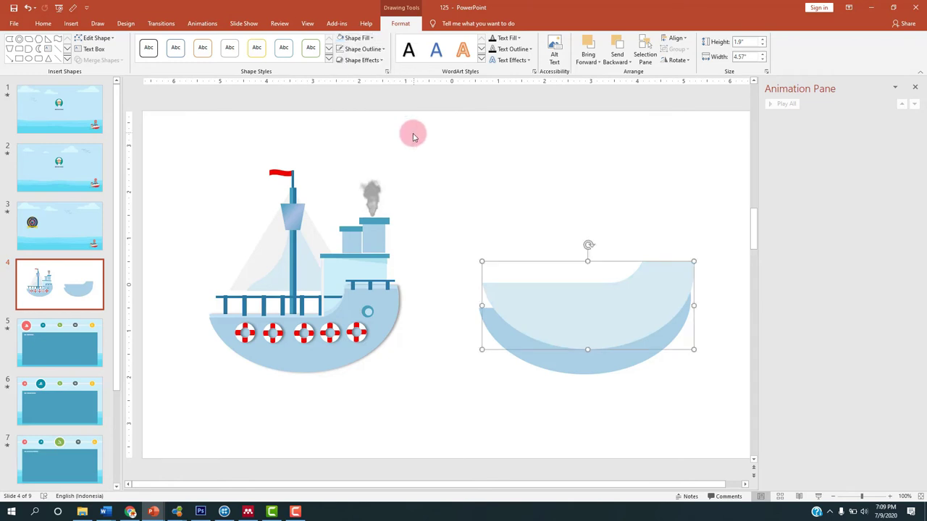
{"action": "right_click", "coordinate": [639, 311]}
{"action": "left_click", "coordinate": [656, 232]}
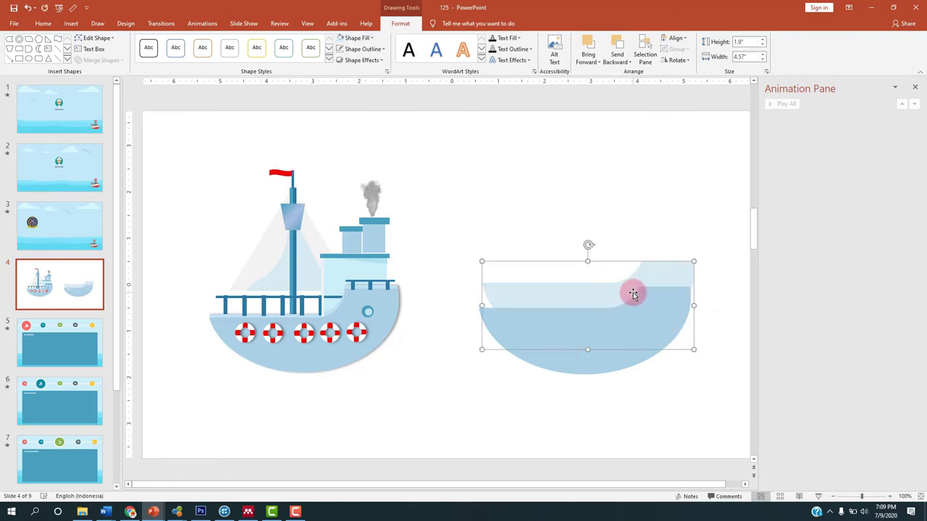
{"action": "left_click_drag", "start_coordinate": [633, 293], "coordinate": [601, 312]}
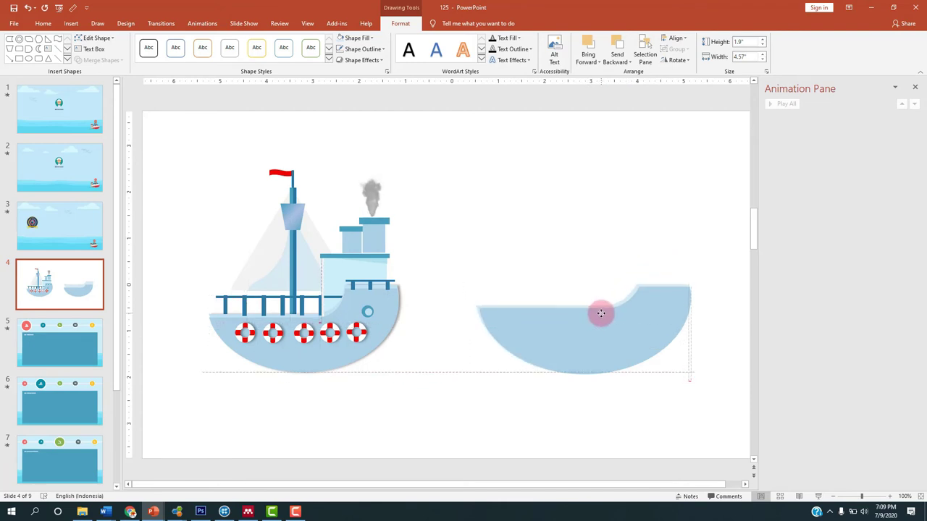
{"action": "left_click_drag", "start_coordinate": [601, 313], "coordinate": [603, 313]}
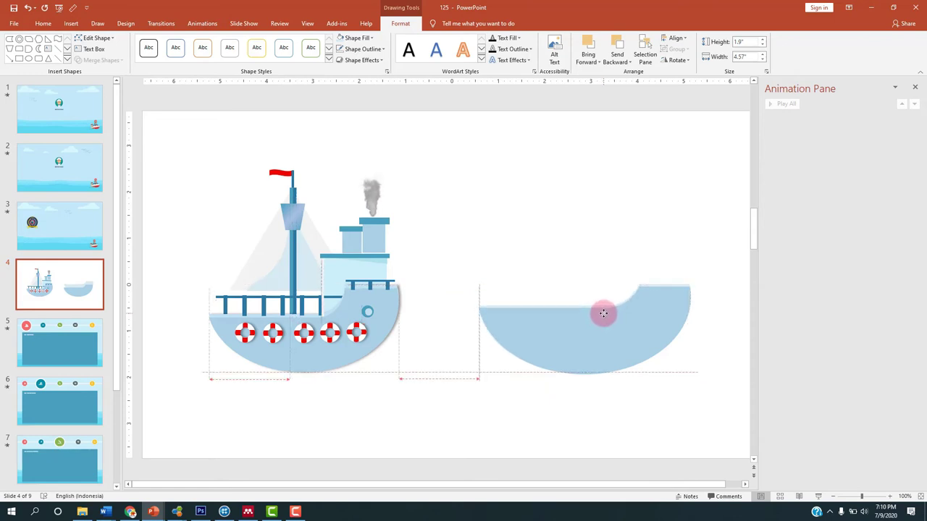
{"action": "left_click_drag", "start_coordinate": [604, 313], "coordinate": [601, 315]}
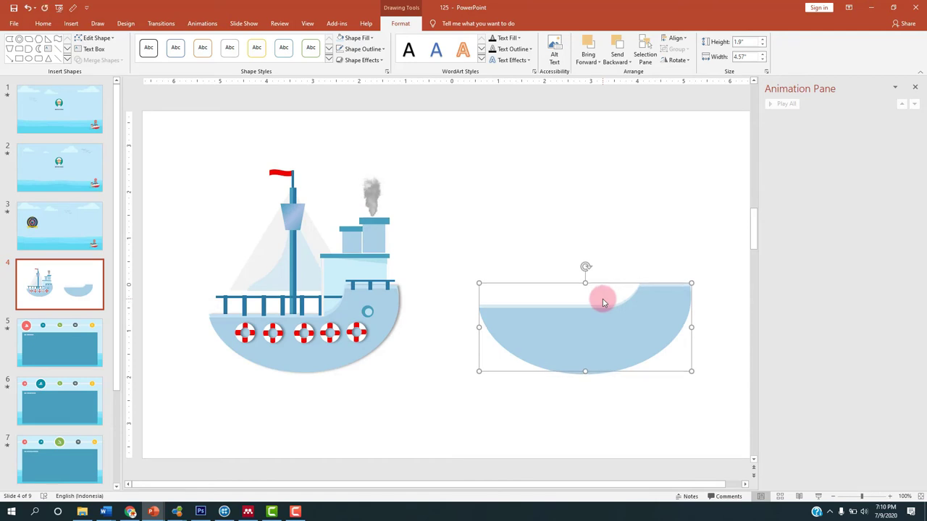
- Eyedropper the first ship's hull blue onto the front hull shape
{"action": "left_click", "coordinate": [557, 246]}
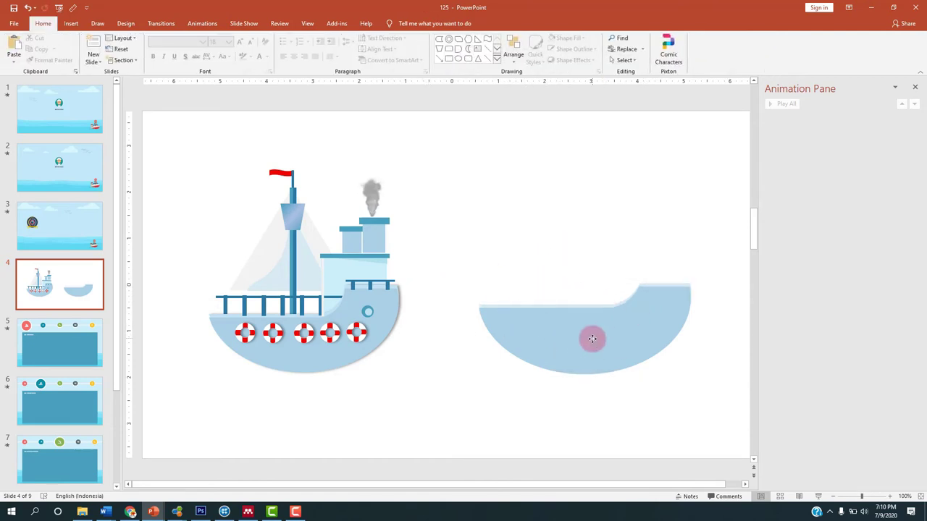
{"action": "left_click", "coordinate": [592, 338]}
{"action": "left_click", "coordinate": [357, 38]}
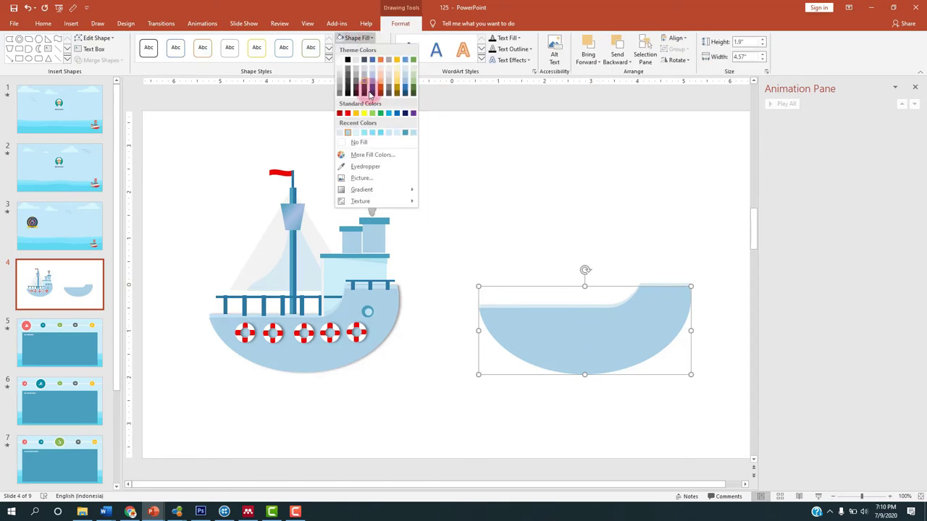
{"action": "left_click", "coordinate": [377, 170]}
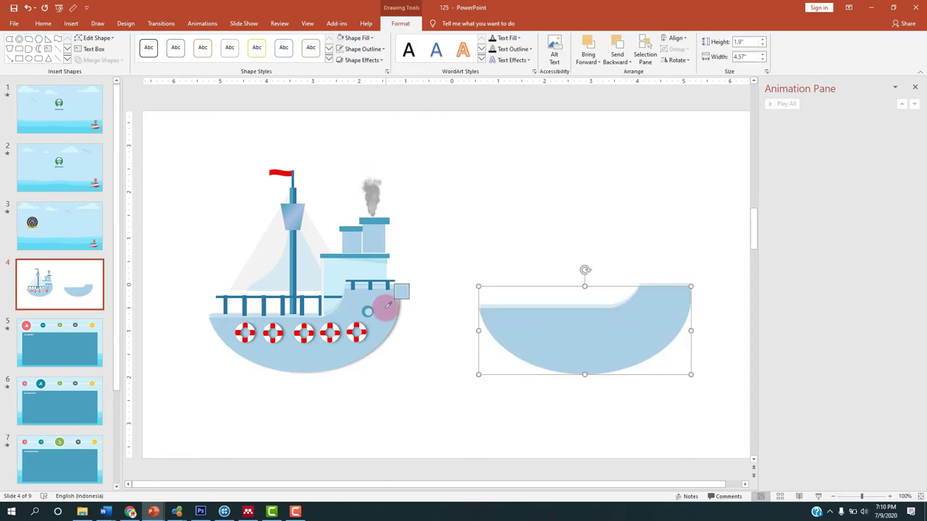
{"action": "left_click", "coordinate": [387, 305]}
{"action": "left_click", "coordinate": [550, 246]}
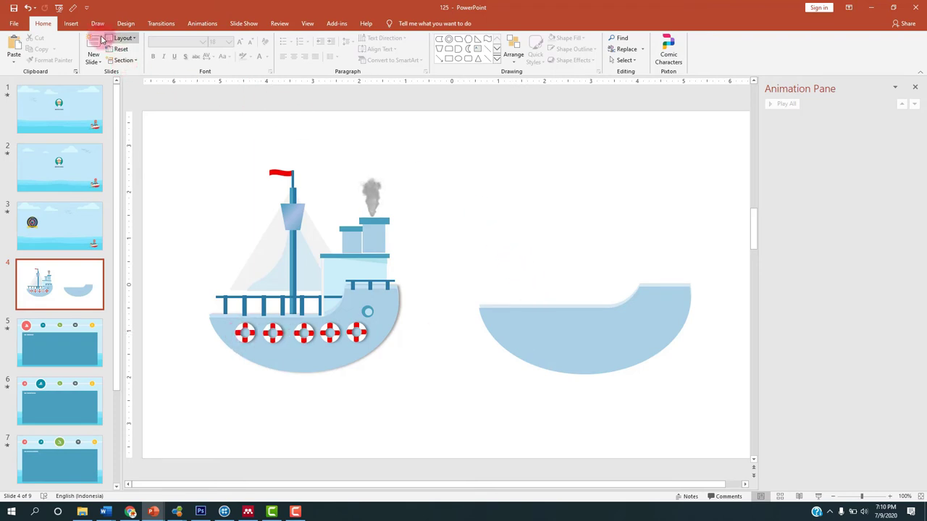
- Draw a hollow-circle ring, give it no outline and a white fill, and place it mid-hull
{"action": "left_click", "coordinate": [70, 25]}
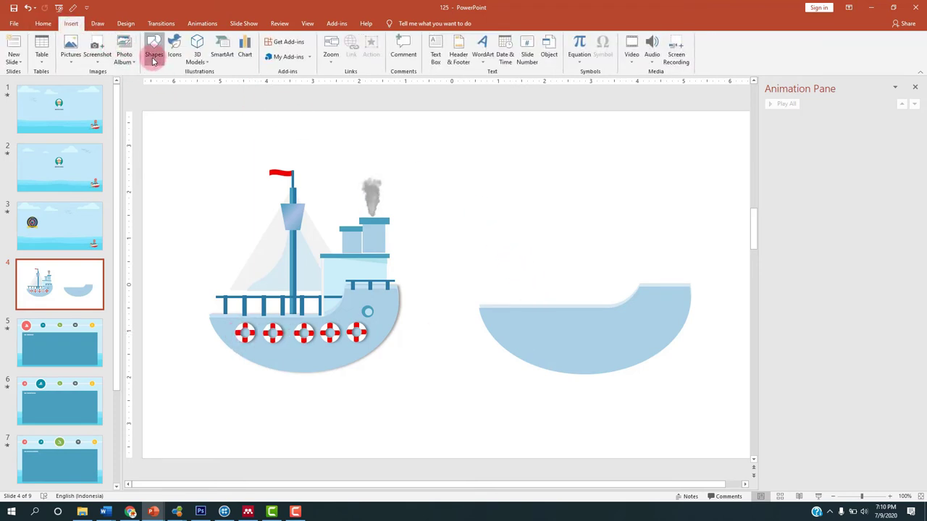
{"action": "left_click", "coordinate": [153, 58]}
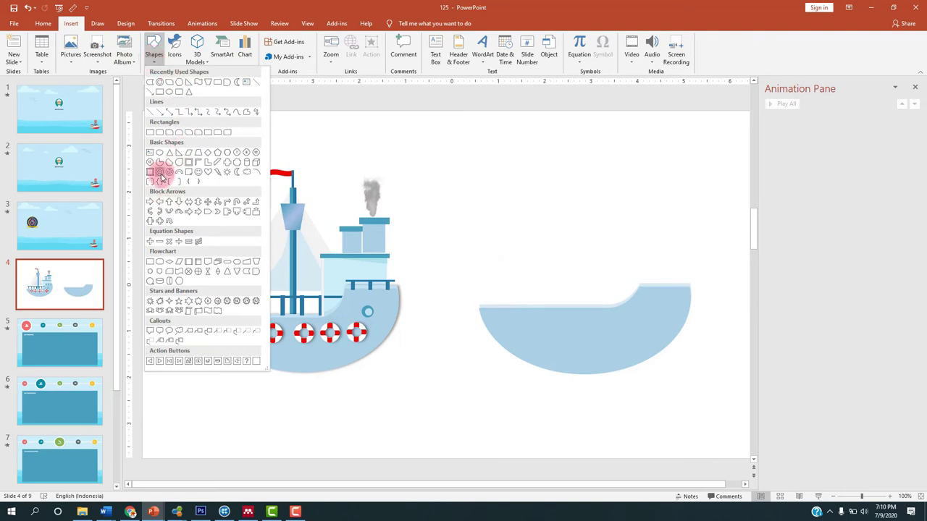
{"action": "left_click", "coordinate": [161, 173]}
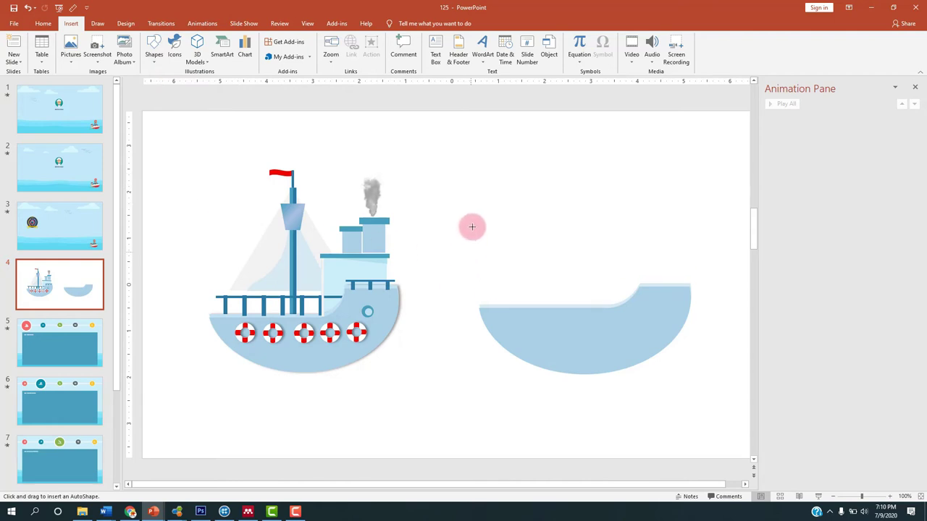
{"action": "left_click_drag", "start_coordinate": [492, 167], "coordinate": [544, 217]}
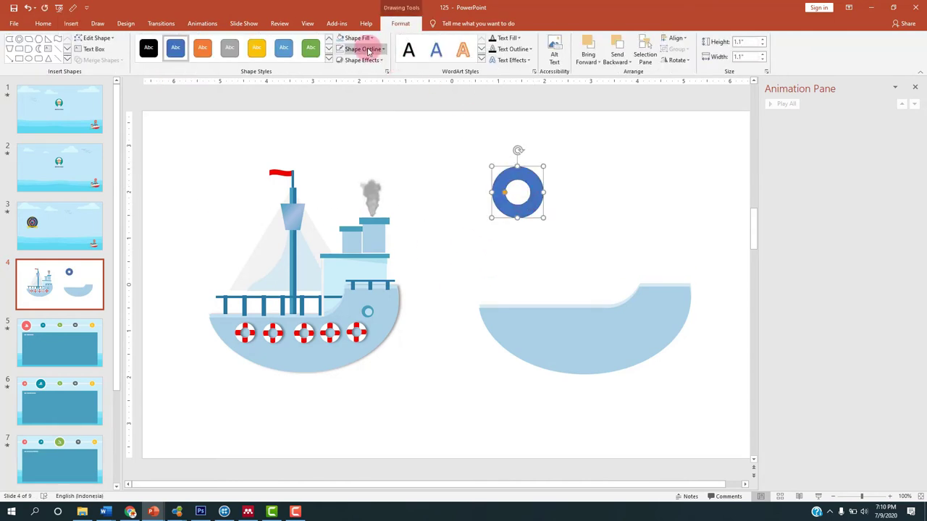
{"action": "left_click", "coordinate": [368, 49]}
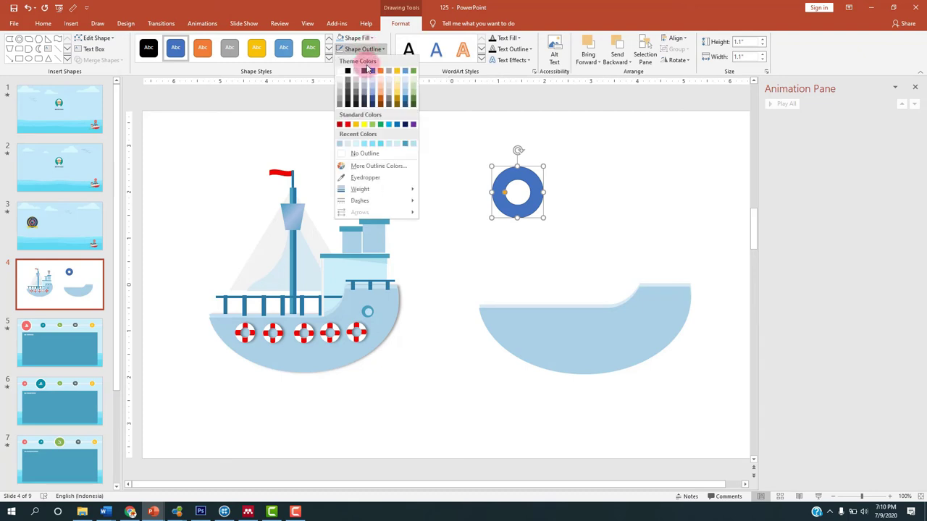
{"action": "left_click", "coordinate": [363, 150]}
{"action": "left_click", "coordinate": [359, 43]}
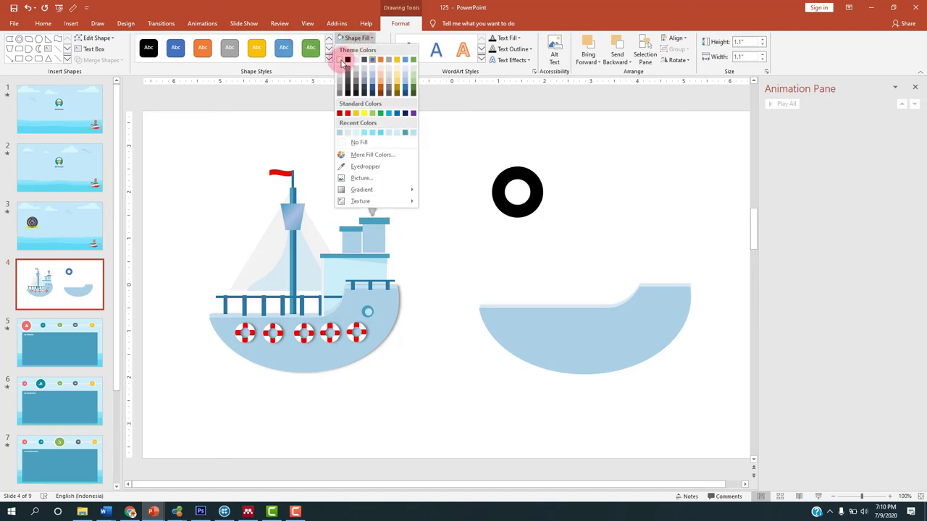
{"action": "left_click", "coordinate": [343, 58]}
{"action": "left_click_drag", "start_coordinate": [519, 178], "coordinate": [563, 326]}
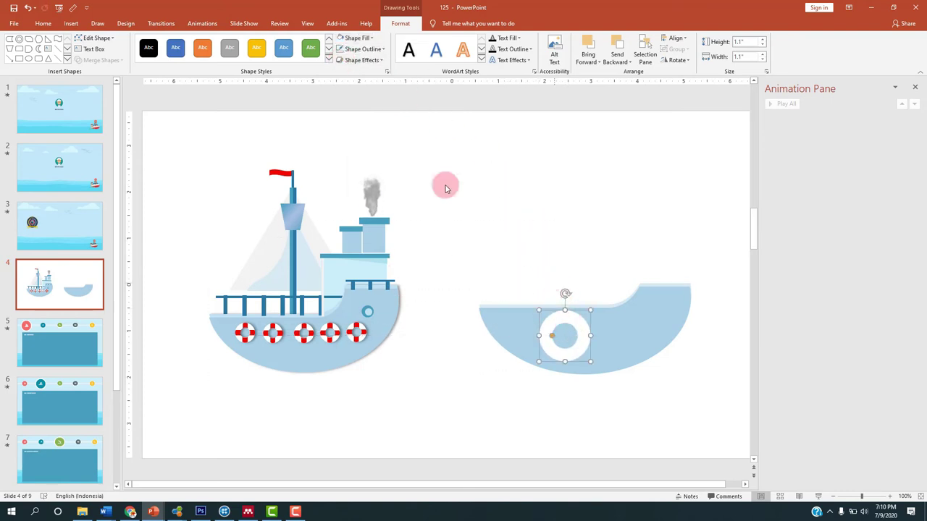
- Draw a small dark-blue band on the ring's left side, widen it, and remove its outline
{"action": "left_click", "coordinate": [69, 24]}
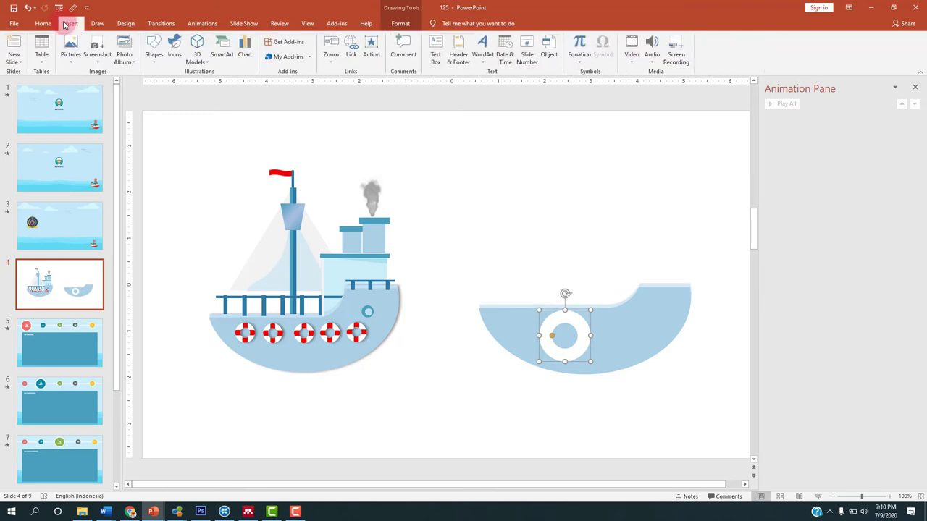
{"action": "left_click", "coordinate": [154, 63]}
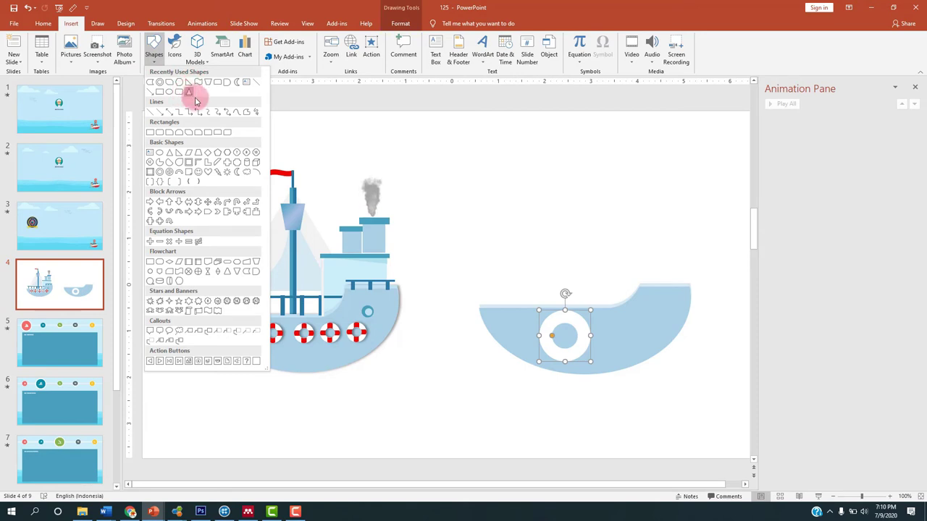
{"action": "left_click", "coordinate": [247, 274]}
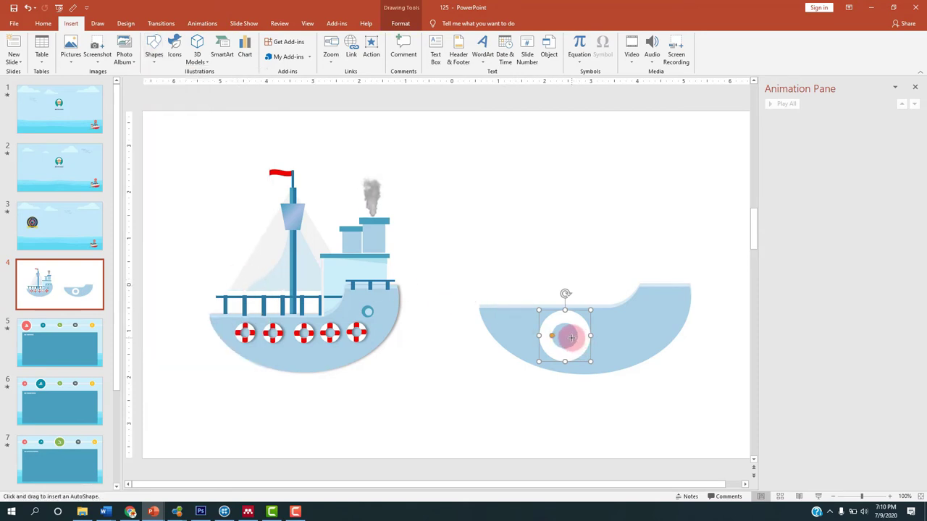
{"action": "left_click_drag", "start_coordinate": [580, 338], "coordinate": [588, 343]}
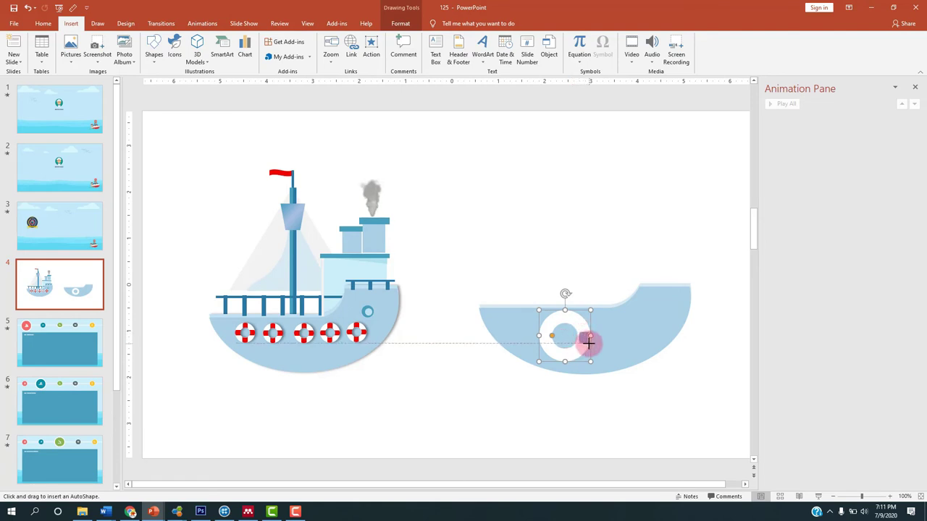
{"action": "left_click_drag", "start_coordinate": [585, 337], "coordinate": [548, 336]}
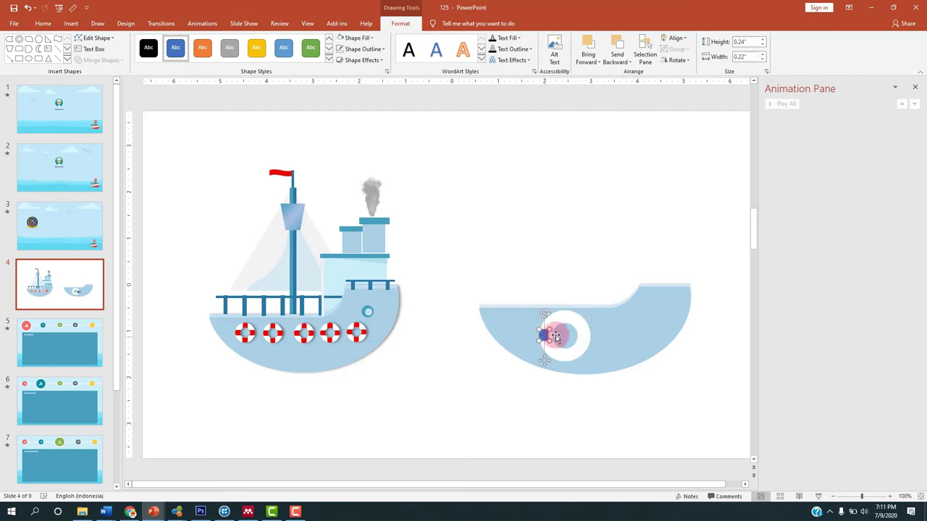
{"action": "scroll", "coordinate": [572, 330], "scroll_direction": "up", "scroll_amount": 10, "text": "ctrl"}
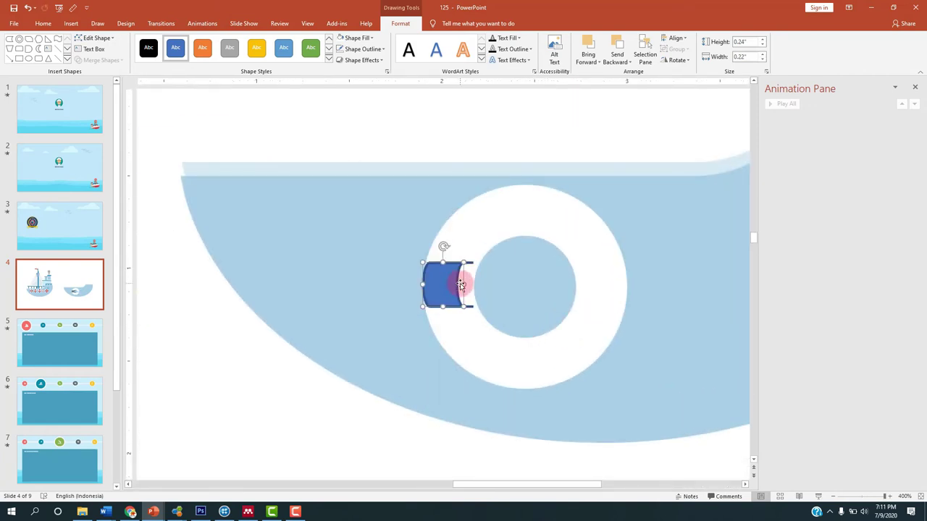
{"action": "mouse_move", "coordinate": [464, 285]}
{"action": "left_mouse_down"}
{"action": "mouse_move", "coordinate": [479, 287]}
{"action": "mouse_move", "coordinate": [448, 262]}
{"action": "mouse_move", "coordinate": [450, 277]}
{"action": "mouse_move", "coordinate": [473, 278]}
{"action": "mouse_move", "coordinate": [450, 282]}
{"action": "left_mouse_up"}
{"action": "left_click", "coordinate": [535, 231]}
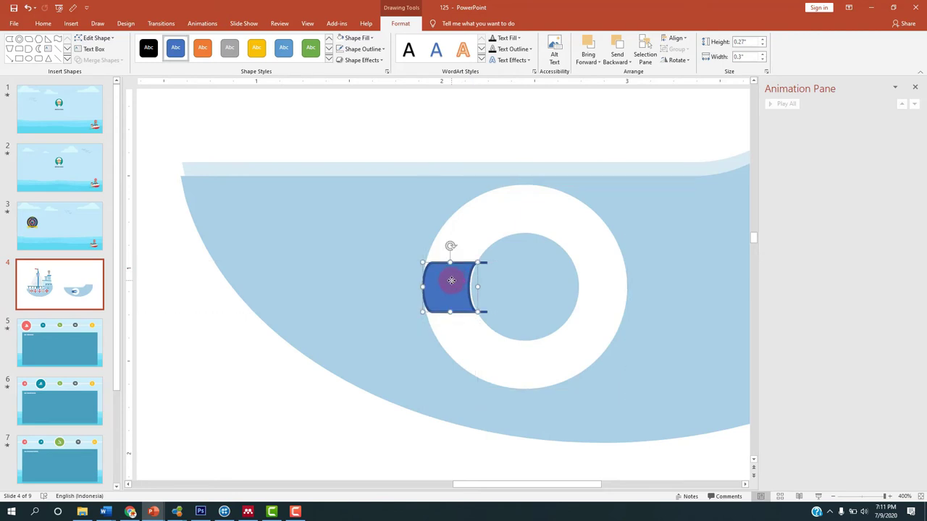
{"action": "left_click", "coordinate": [367, 49]}
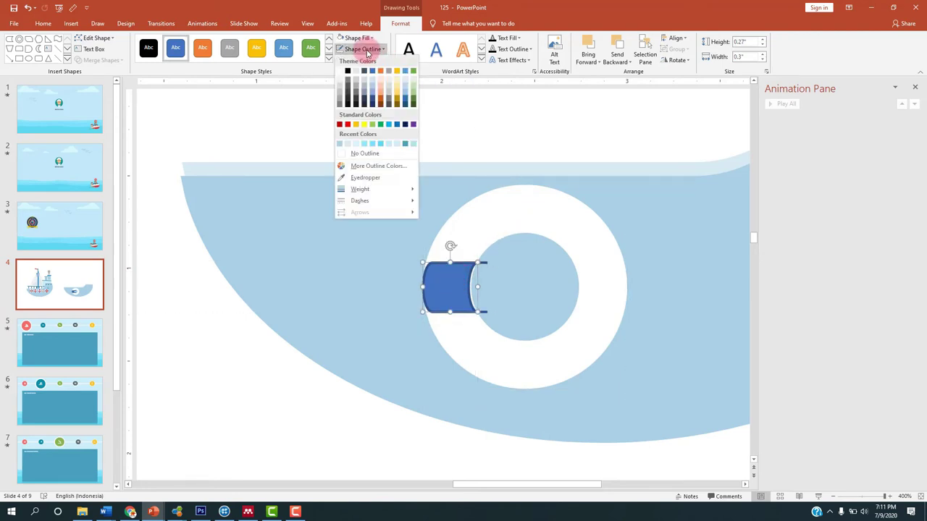
{"action": "left_click", "coordinate": [354, 154]}
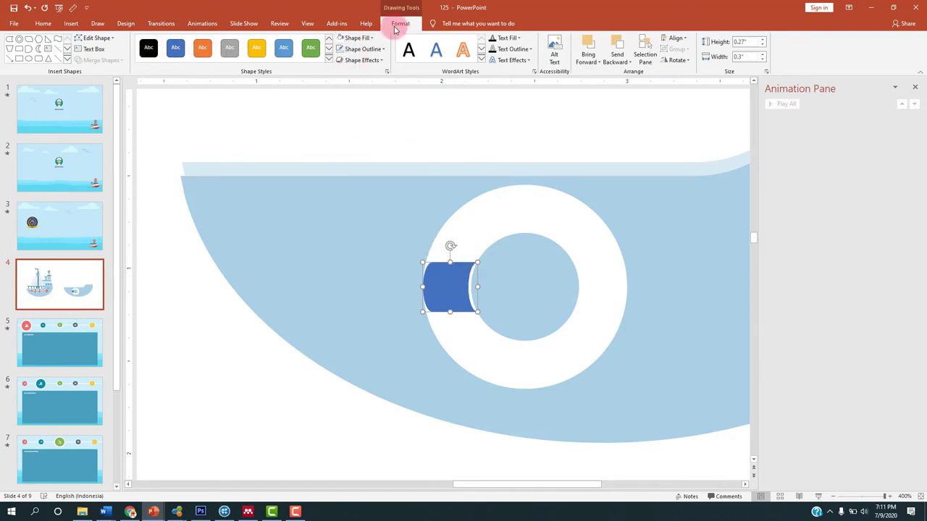
- Use Edit Points to drag the band's corners so its edges curve along the ring
{"action": "left_click", "coordinate": [100, 41]}
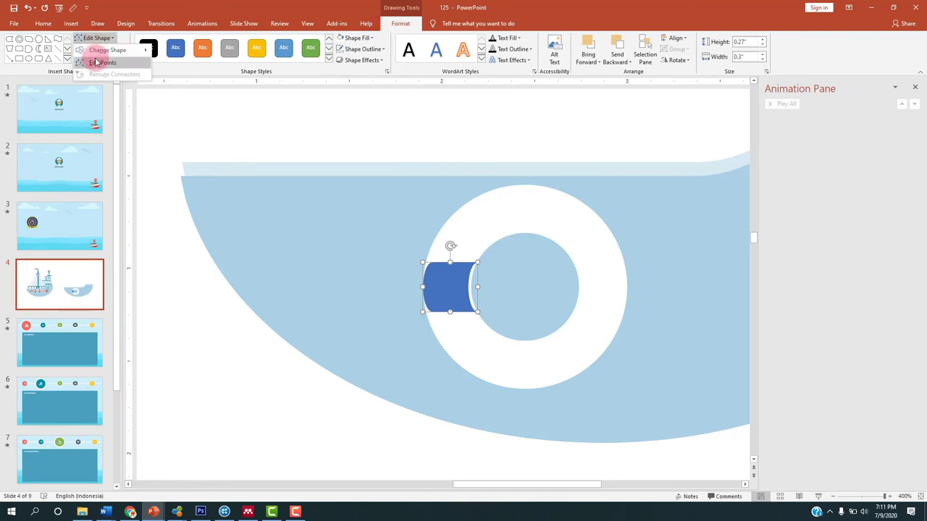
{"action": "left_click", "coordinate": [94, 60]}
{"action": "left_click", "coordinate": [470, 282]}
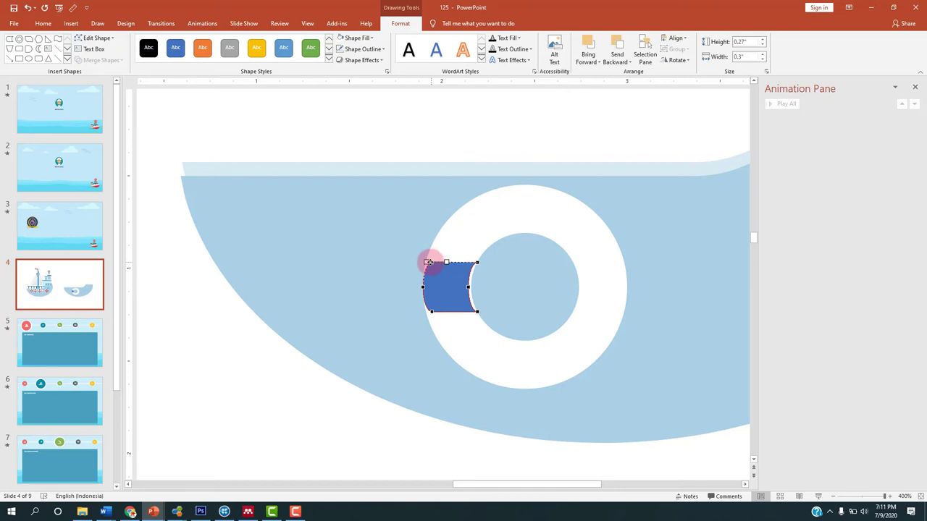
{"action": "left_click", "coordinate": [457, 282]}
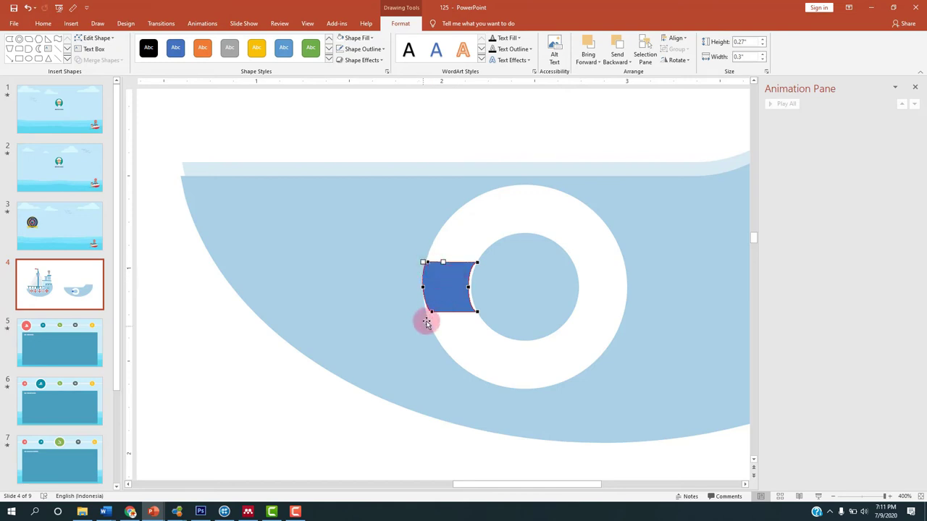
{"action": "left_click_drag", "start_coordinate": [428, 314], "coordinate": [424, 318]}
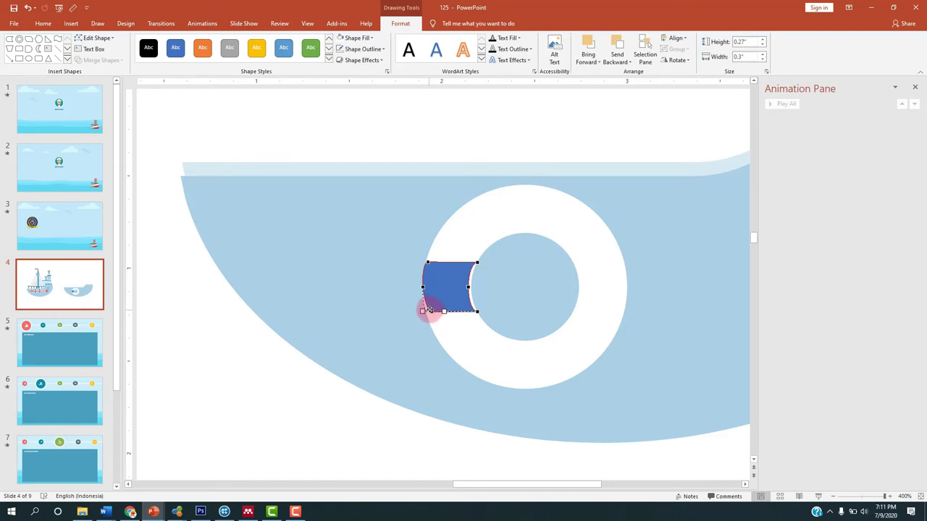
{"action": "left_click", "coordinate": [470, 299]}
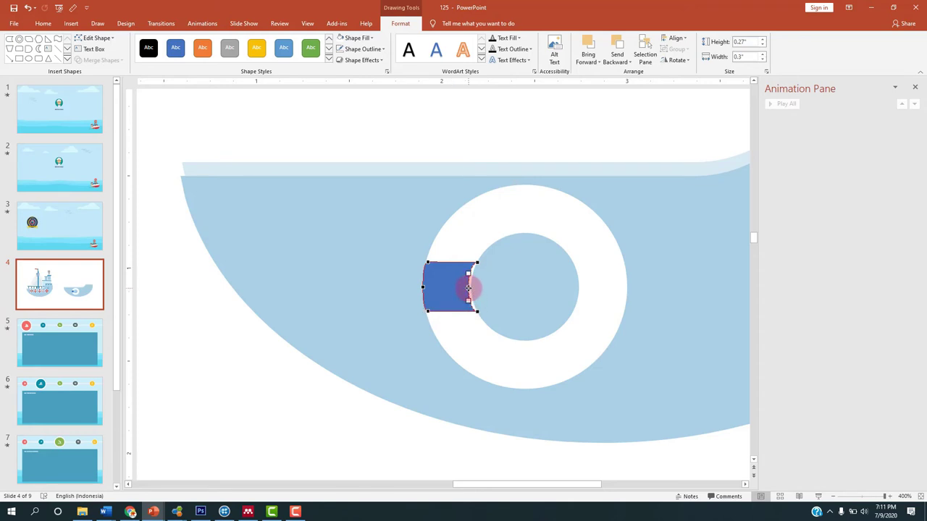
{"action": "left_click", "coordinate": [485, 270]}
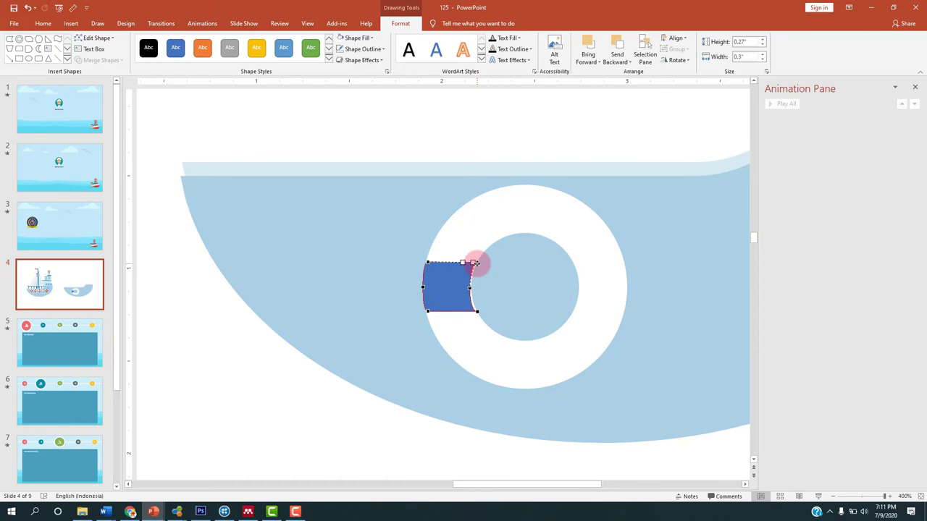
{"action": "left_click", "coordinate": [483, 302]}
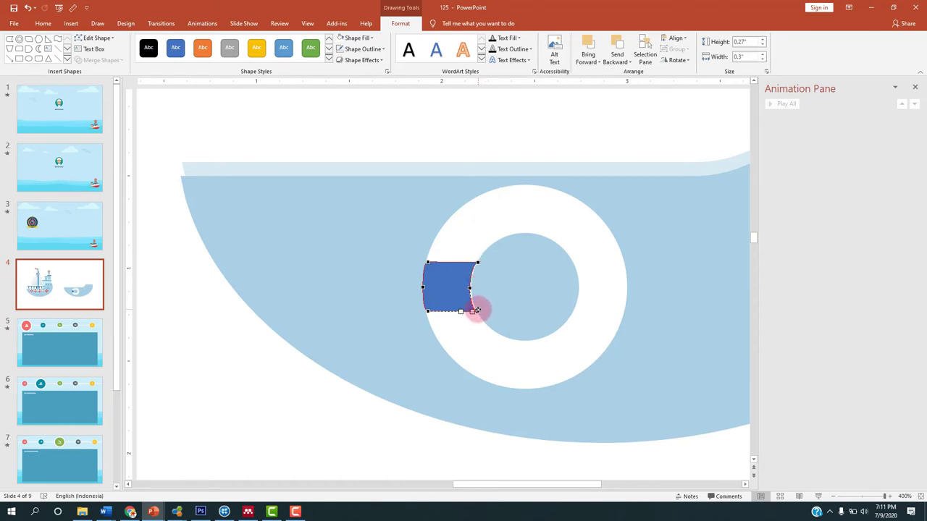
{"action": "left_click_drag", "start_coordinate": [479, 309], "coordinate": [479, 310]}
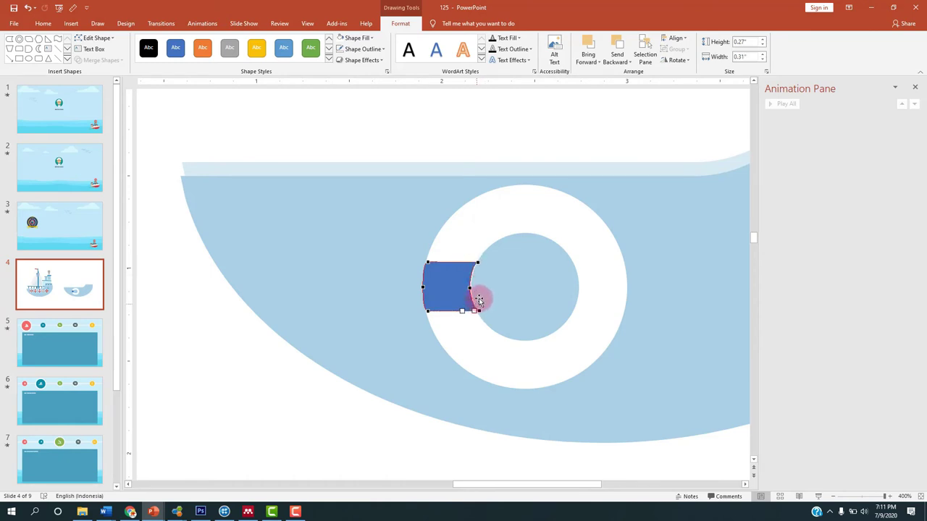
- Fill the reshaped lifebuoy band with standard red
{"action": "left_click", "coordinate": [404, 229]}
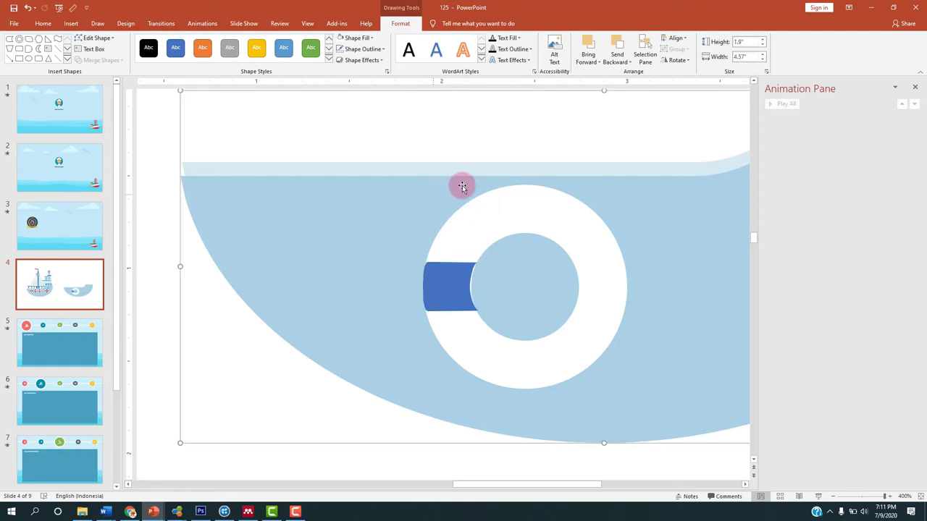
{"action": "left_click", "coordinate": [452, 275]}
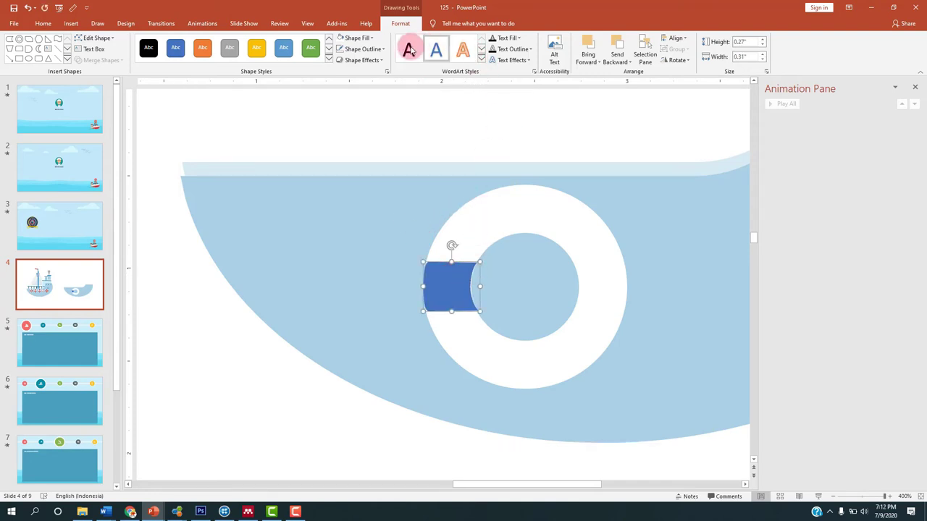
{"action": "left_click", "coordinate": [357, 40]}
{"action": "left_click", "coordinate": [341, 115]}
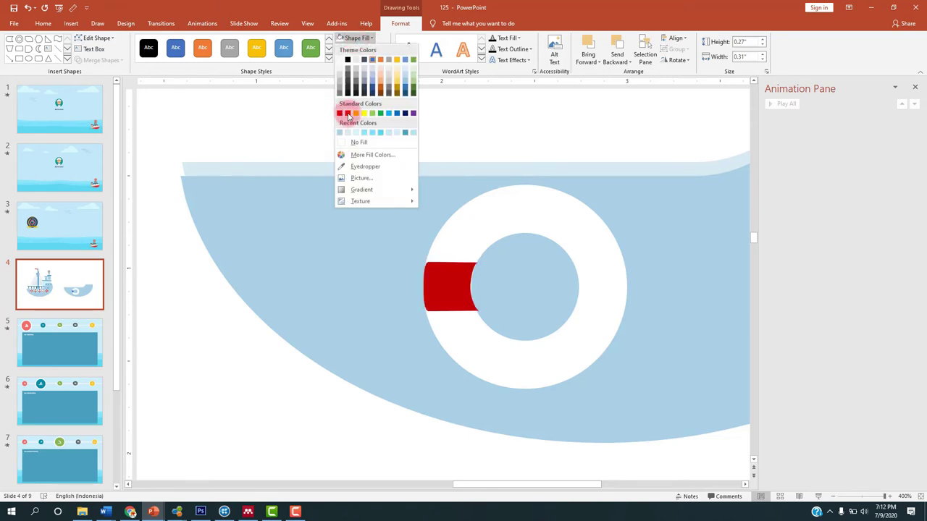
{"action": "left_click", "coordinate": [349, 115]}
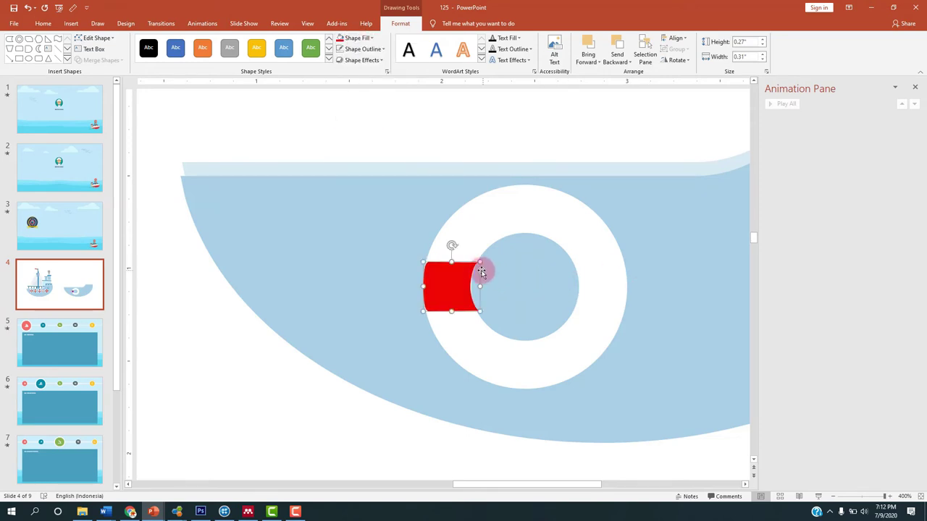
- Duplicate the red band, flip the copy horizontally, and align it on the ring's right side
{"action": "key", "text": "ctrl+d"}
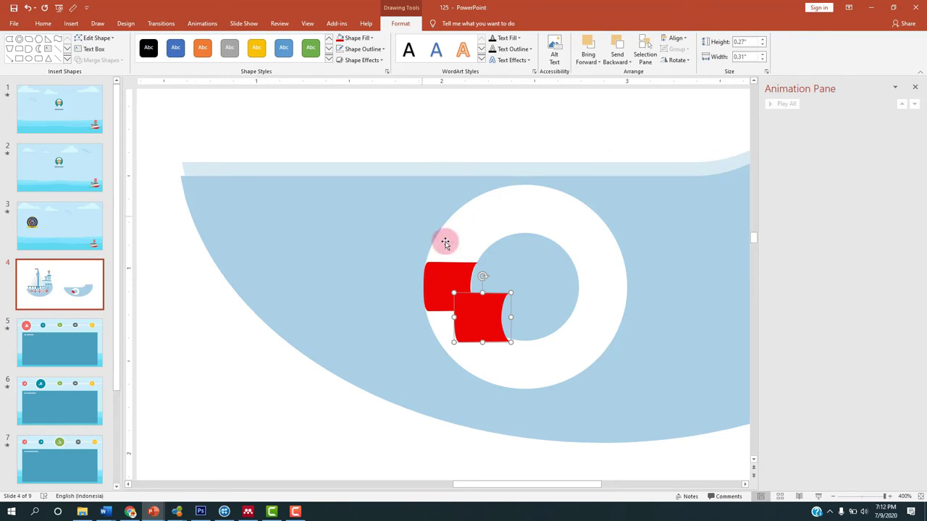
{"action": "left_click_drag", "start_coordinate": [474, 324], "coordinate": [598, 292]}
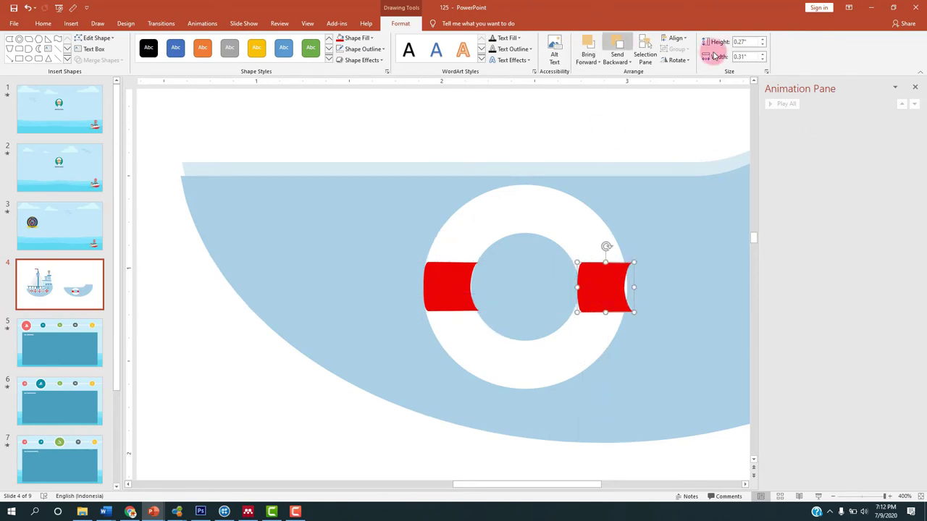
{"action": "left_click", "coordinate": [681, 60]}
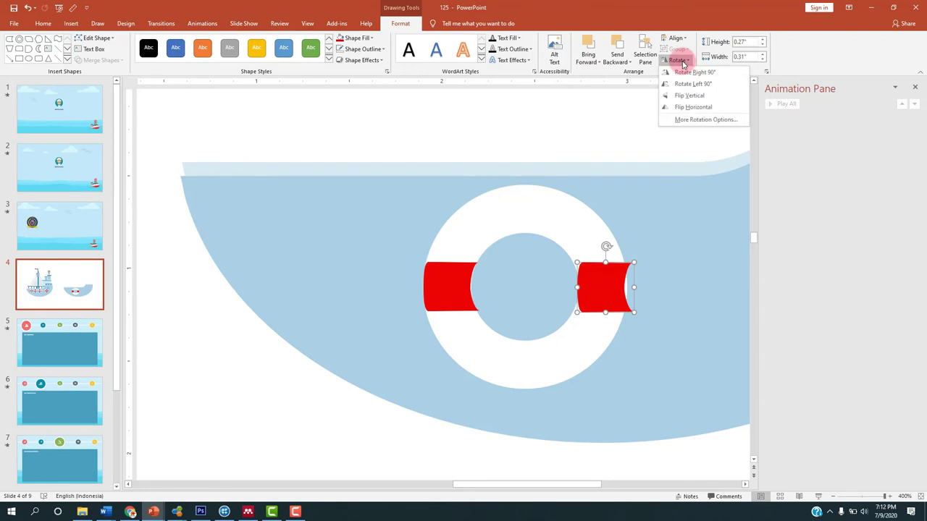
{"action": "left_click", "coordinate": [688, 108]}
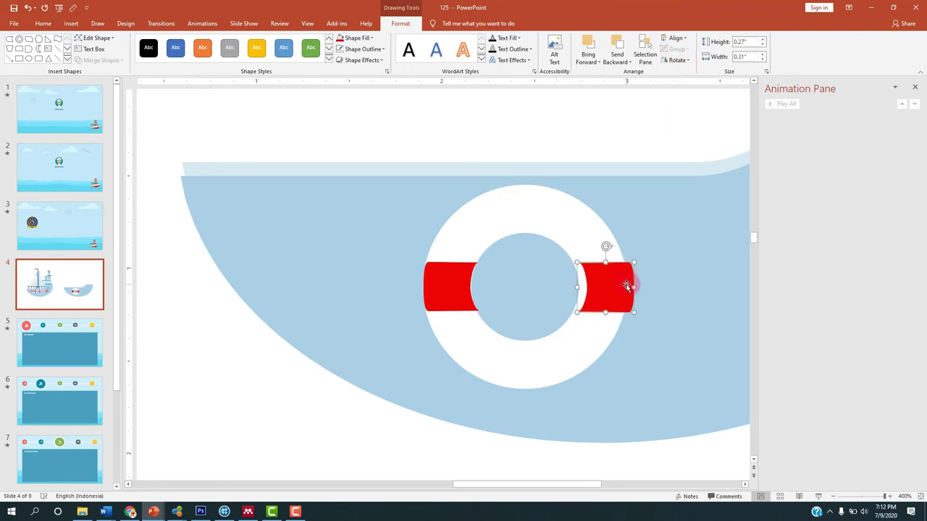
{"action": "left_click_drag", "start_coordinate": [627, 286], "coordinate": [619, 285]}
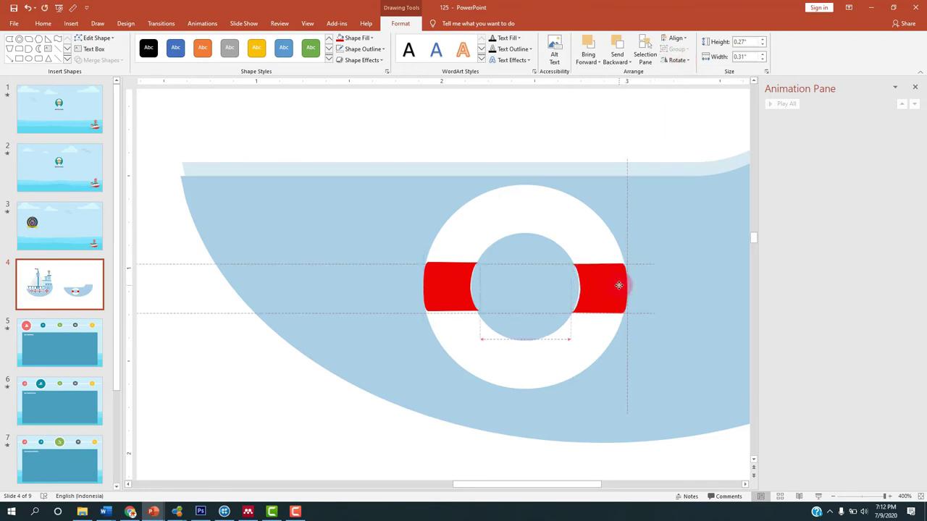
{"action": "left_click_drag", "start_coordinate": [617, 286], "coordinate": [617, 286]}
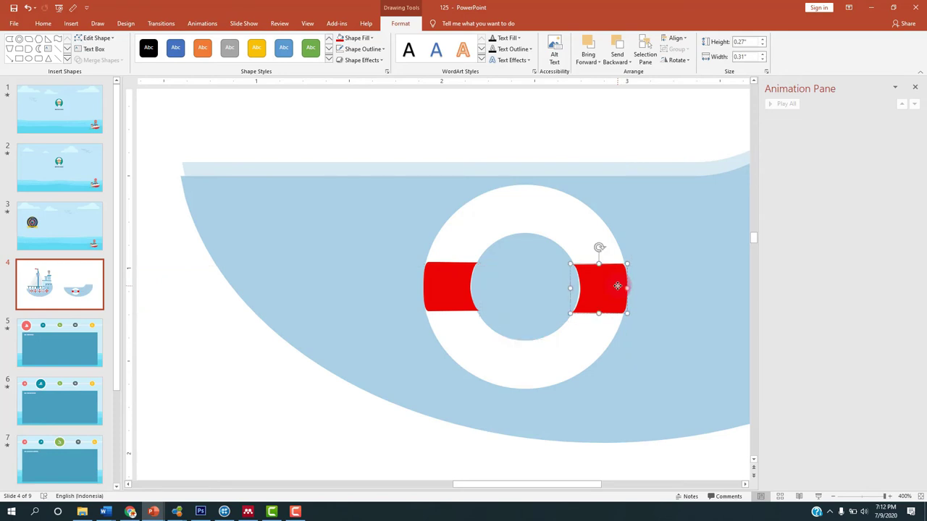
{"action": "key", "text": "ctrl+d"}
- Rotate a red band copy 90° right and place it at the ring's bottom
{"action": "scroll", "coordinate": [480, 267], "scroll_direction": "down", "scroll_amount": 5}
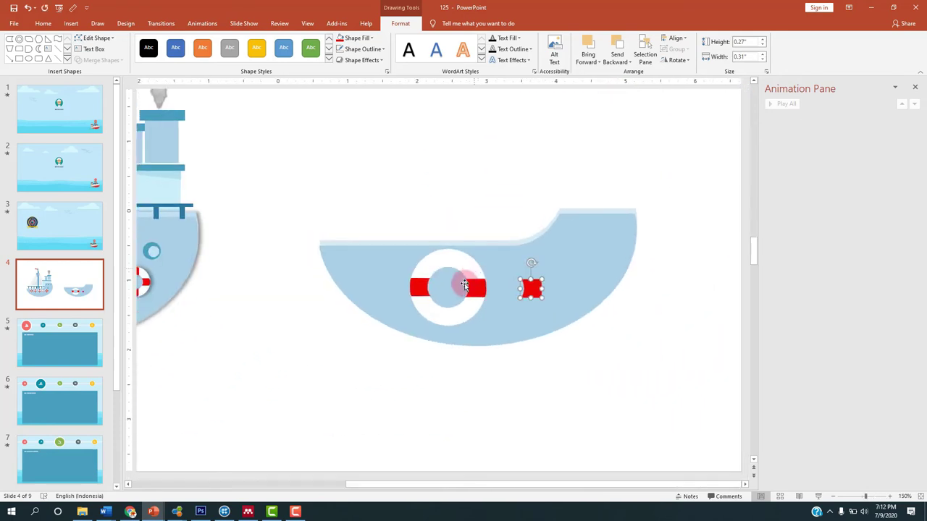
{"action": "left_click_drag", "start_coordinate": [533, 282], "coordinate": [448, 262]}
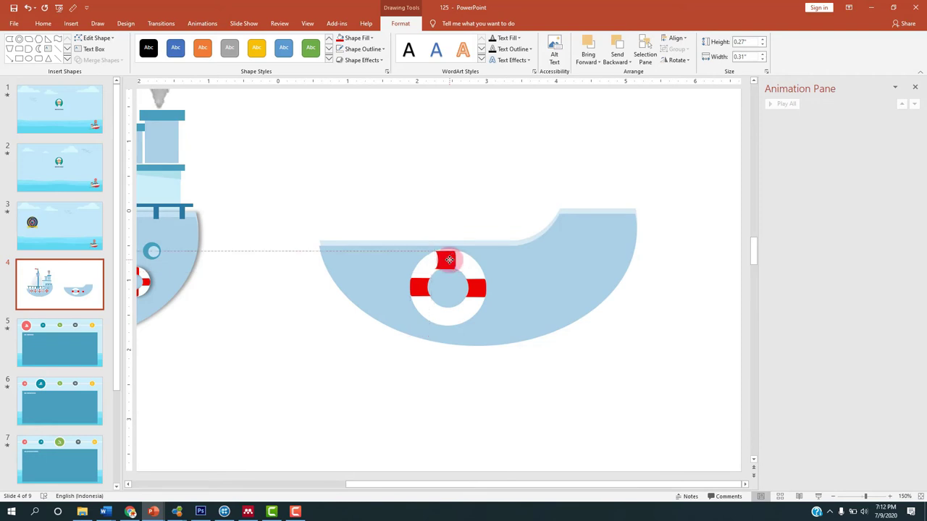
{"action": "scroll", "coordinate": [507, 244], "scroll_direction": "up", "scroll_amount": 5}
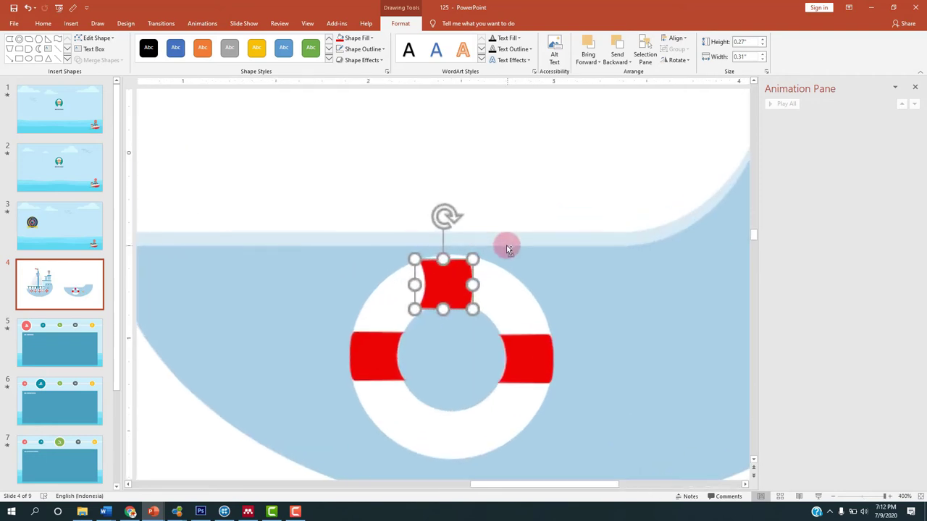
{"action": "left_click", "coordinate": [667, 60]}
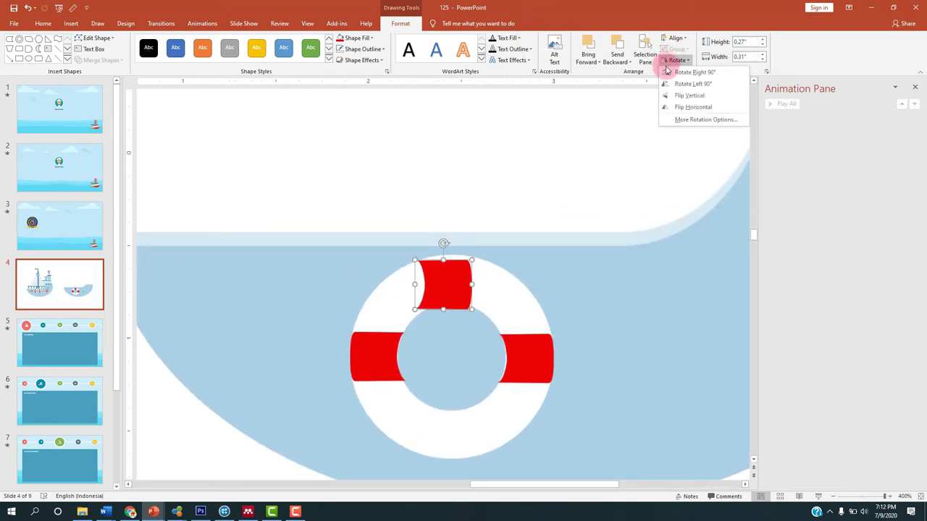
{"action": "left_click", "coordinate": [667, 74]}
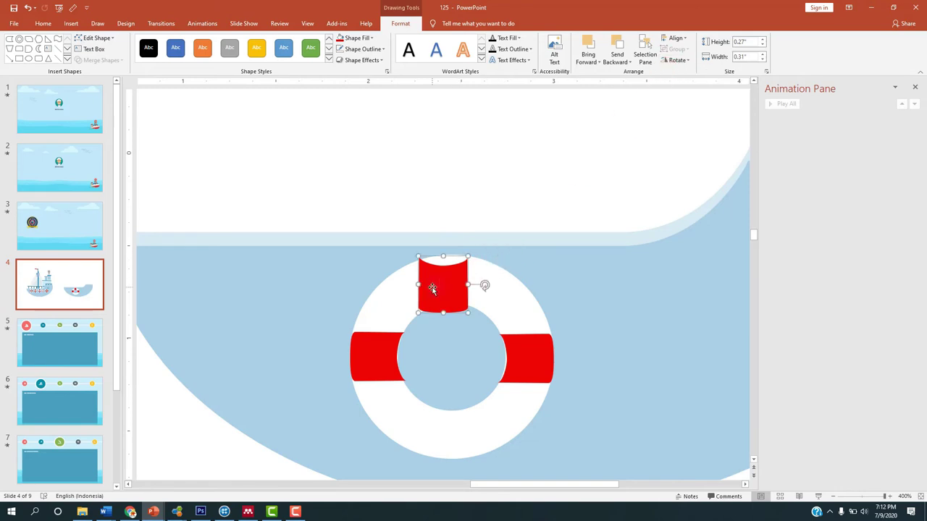
{"action": "left_click_drag", "start_coordinate": [432, 290], "coordinate": [444, 427]}
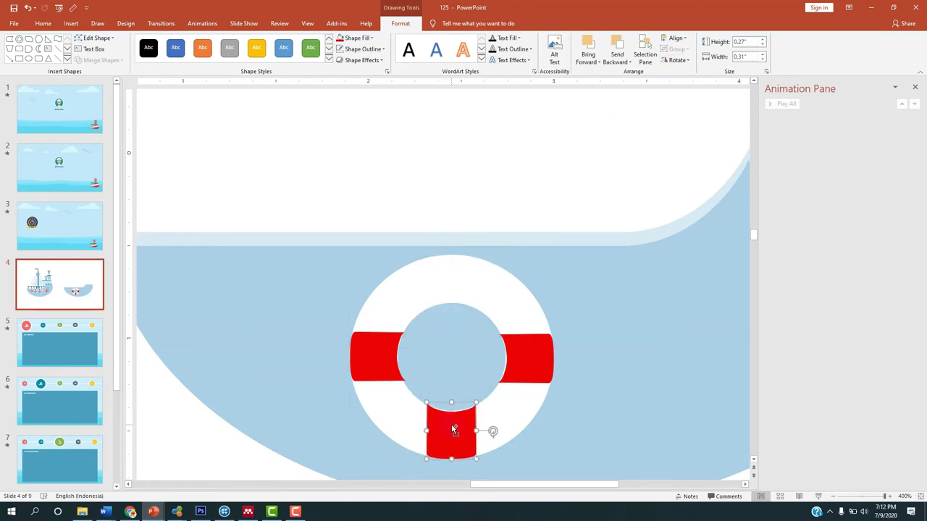
- Move another red band to the ring's top, flip it vertically, and centre it
{"action": "scroll", "coordinate": [454, 430], "scroll_direction": "down", "scroll_amount": 3}
{"action": "mouse_move", "coordinate": [455, 294]}
{"action": "left_mouse_down"}
{"action": "mouse_move", "coordinate": [530, 110]}
{"action": "mouse_move", "coordinate": [526, 123]}
{"action": "mouse_move", "coordinate": [516, 117]}
{"action": "left_mouse_up"}
{"action": "left_click", "coordinate": [678, 61]}
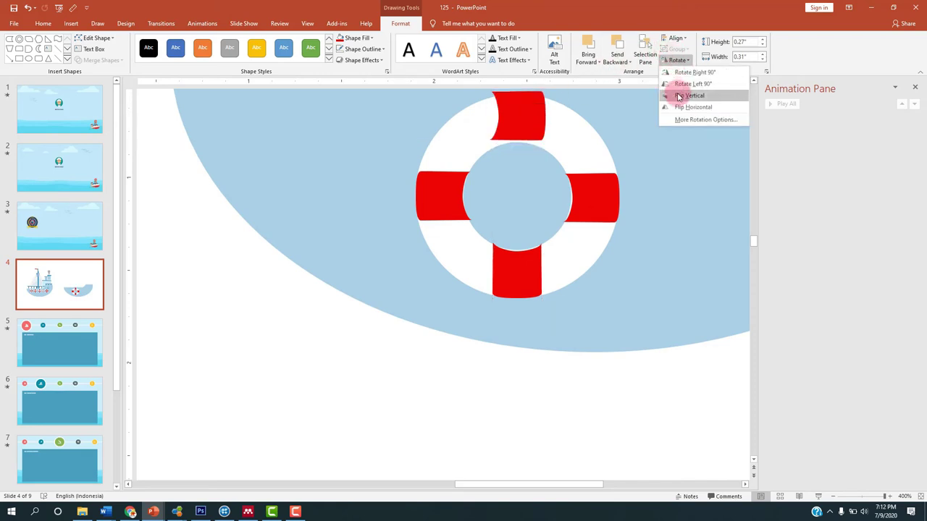
{"action": "left_click", "coordinate": [679, 96]}
{"action": "left_click_drag", "start_coordinate": [547, 119], "coordinate": [525, 121]}
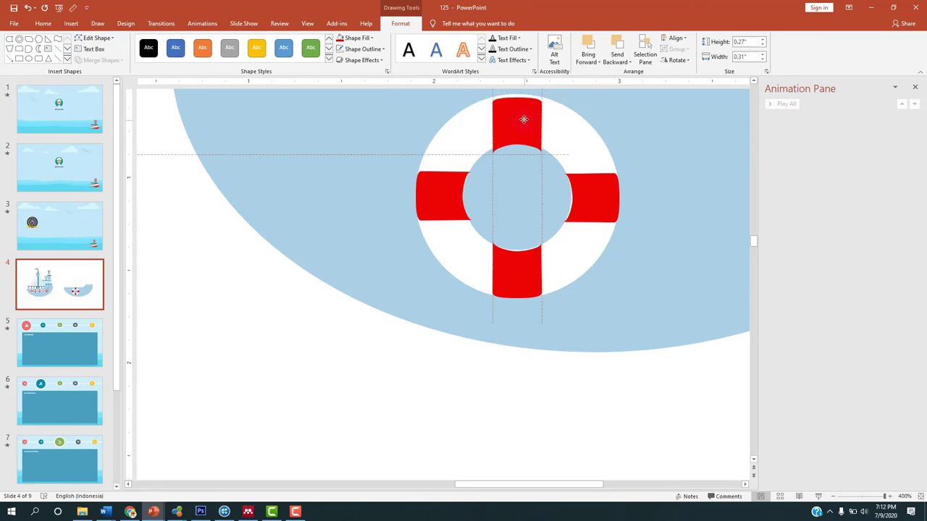
- Group all life-ring pieces into one object and shrink it to 0.4" on the hull
{"action": "scroll", "coordinate": [617, 148], "scroll_direction": "down", "scroll_amount": 3}
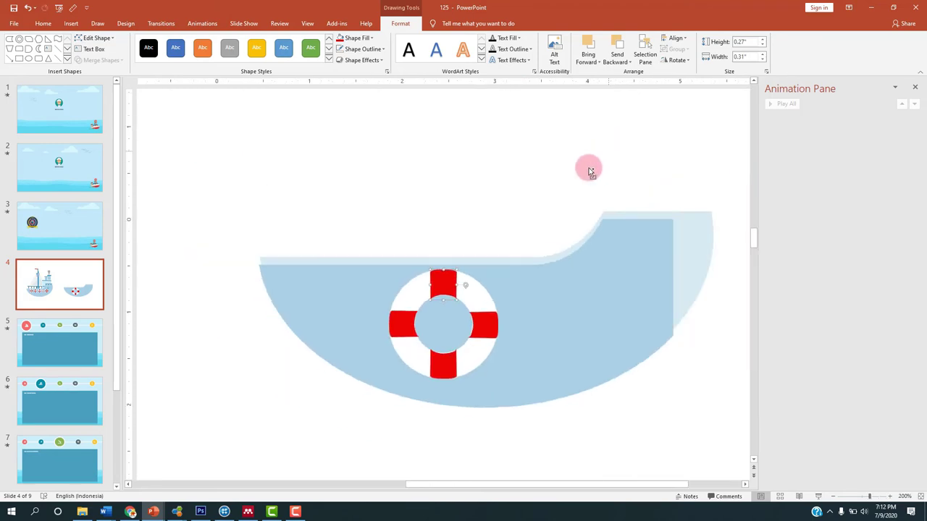
{"action": "left_click", "coordinate": [405, 239]}
{"action": "left_click_drag", "start_coordinate": [371, 216], "coordinate": [528, 410]}
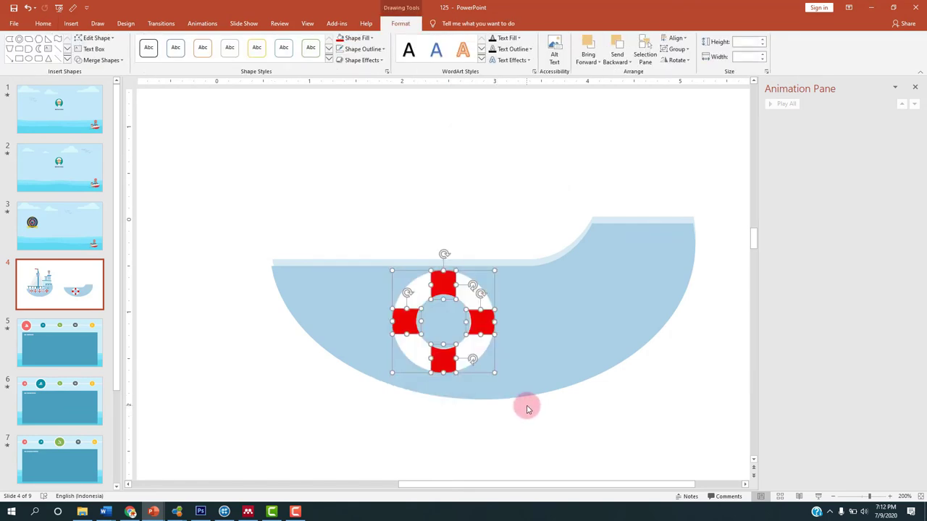
{"action": "key", "text": "ctrl+g"}
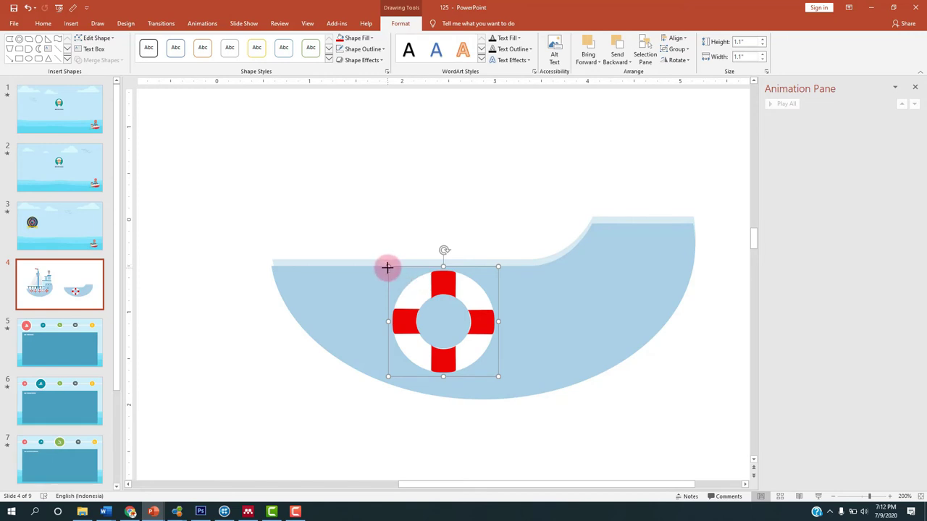
{"action": "mouse_move", "coordinate": [388, 268]}
{"action": "left_mouse_down"}
{"action": "mouse_move", "coordinate": [471, 339]}
{"action": "mouse_move", "coordinate": [359, 307]}
{"action": "left_mouse_up"}
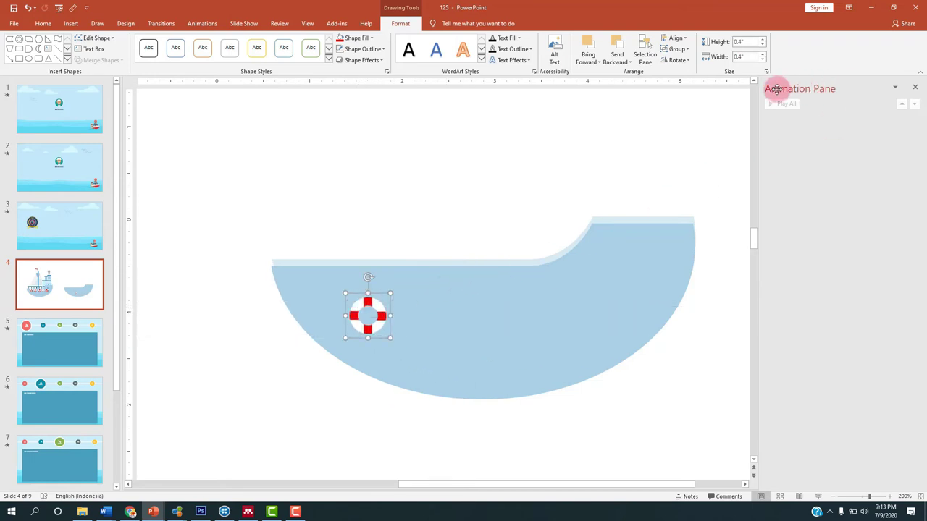
{"action": "left_click", "coordinate": [914, 87]}
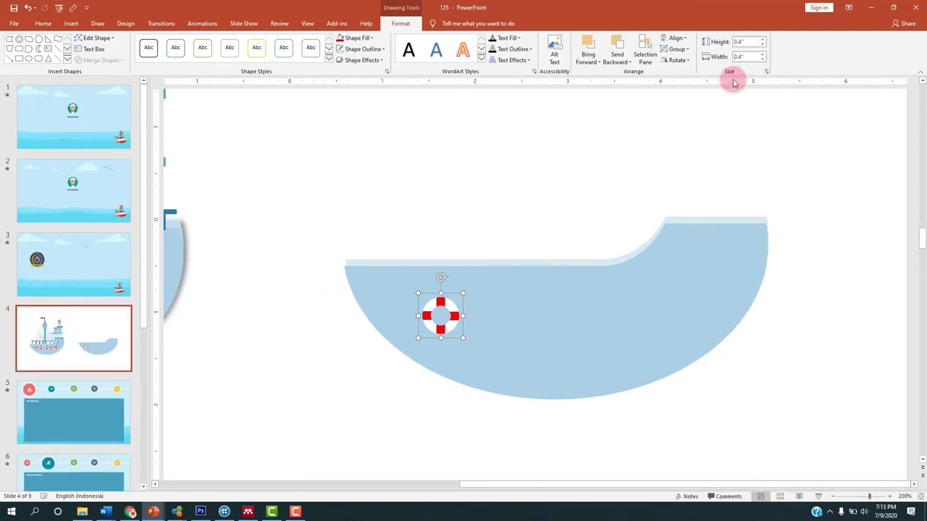
- Apply an outer shadow preset to the life ring via Format Shape > Effects > Shadow
{"action": "left_click", "coordinate": [441, 290]}
{"action": "right_click", "coordinate": [443, 300]}
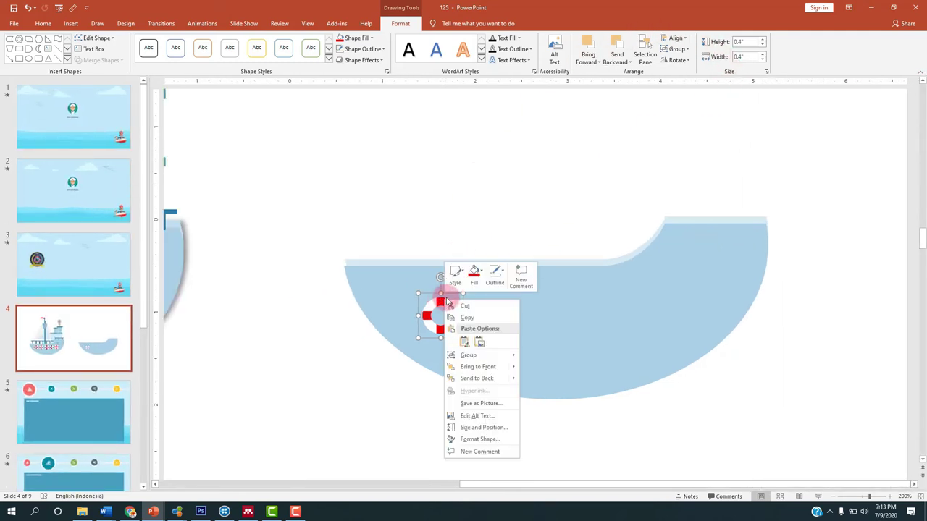
{"action": "left_click", "coordinate": [490, 439]}
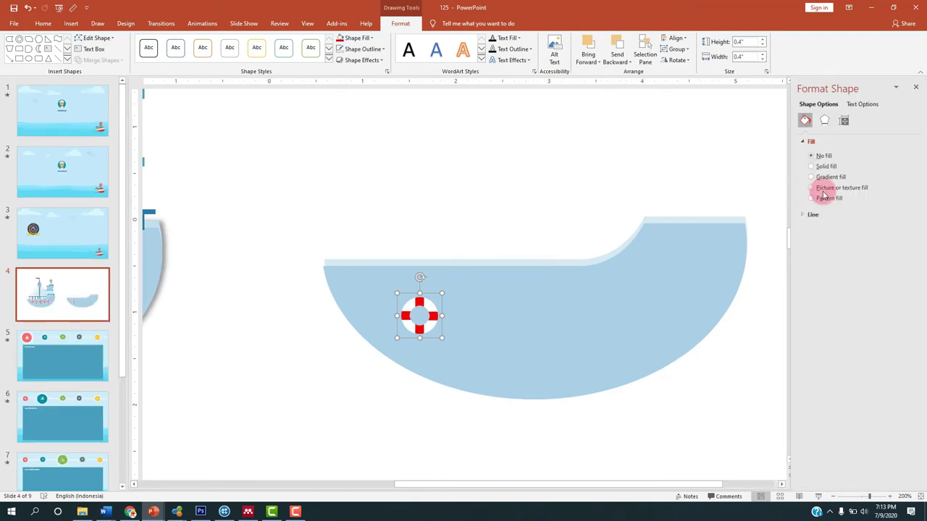
{"action": "left_click", "coordinate": [827, 120]}
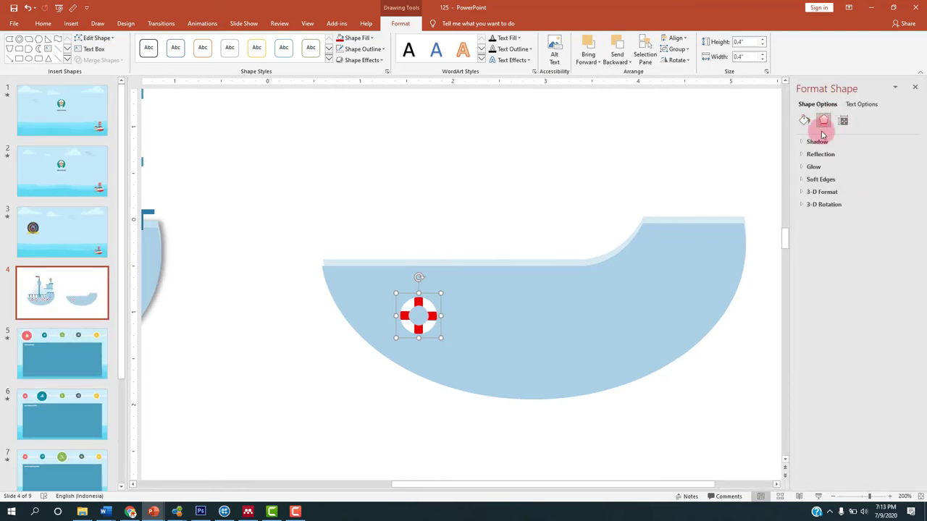
{"action": "left_click", "coordinate": [816, 142]}
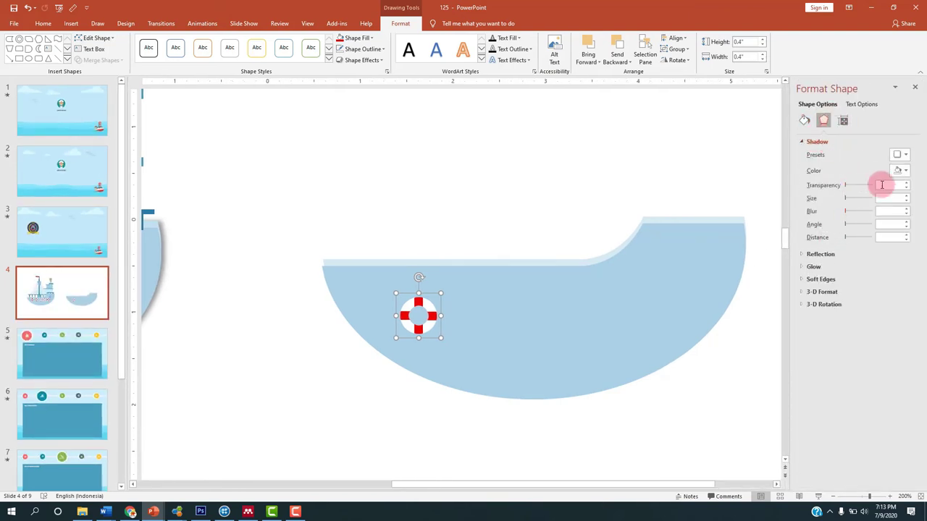
{"action": "left_click", "coordinate": [899, 155]}
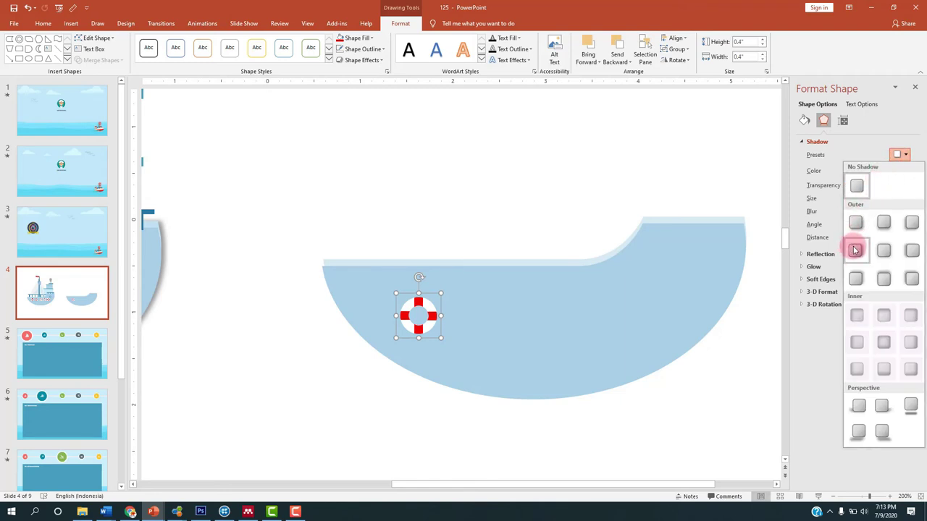
{"action": "left_click", "coordinate": [856, 250]}
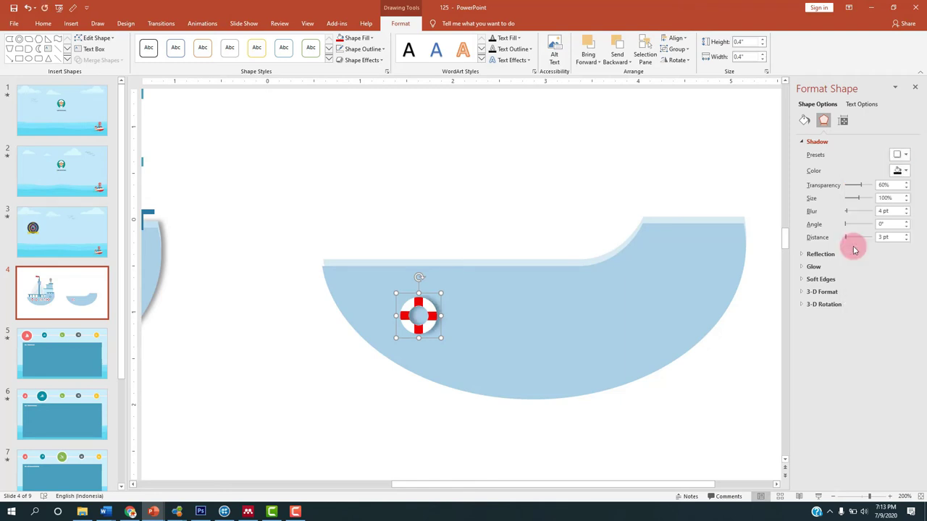
{"action": "left_click", "coordinate": [431, 235]}
{"action": "left_click", "coordinate": [427, 309]}
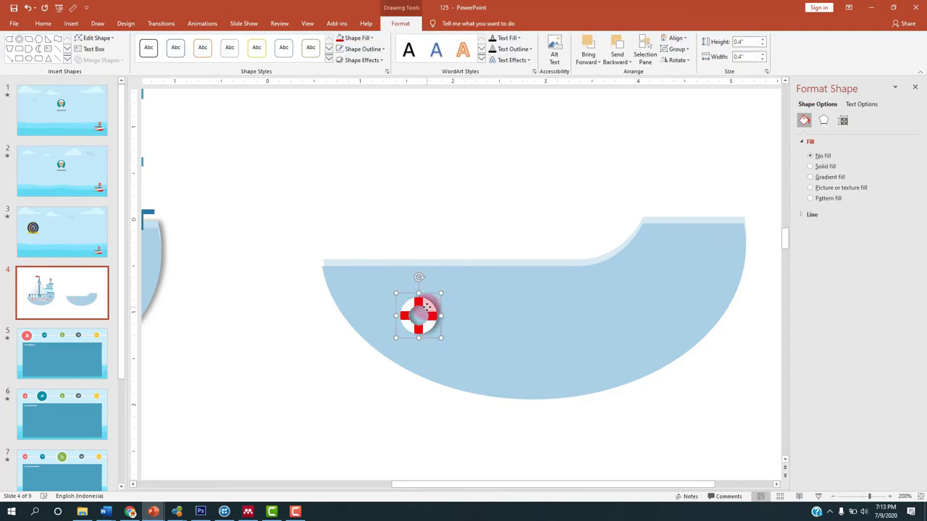
- Duplicate the shadowed life ring into a level row of five evenly spaced rings along the hull
{"action": "key", "text": "ctrl+d"}
{"action": "left_click_drag", "start_coordinate": [445, 321], "coordinate": [473, 308]}
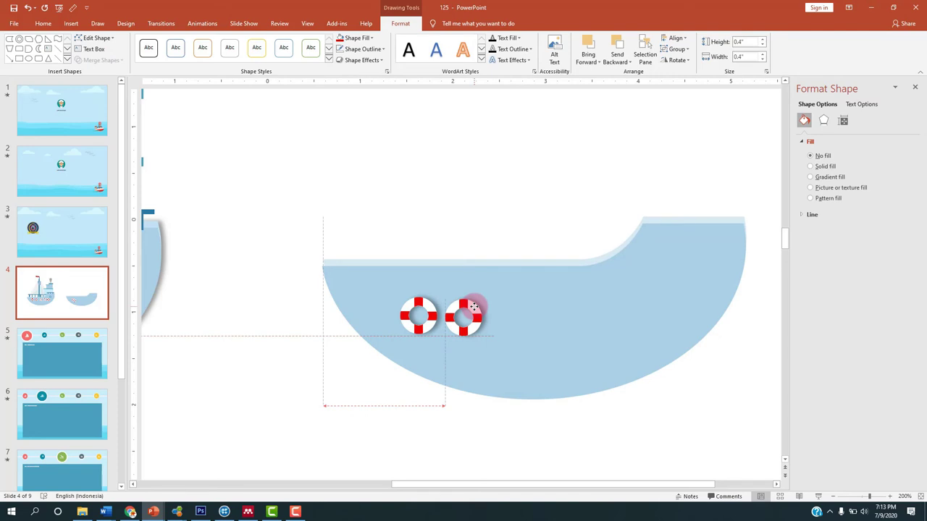
{"action": "left_click_drag", "start_coordinate": [473, 307], "coordinate": [474, 307]}
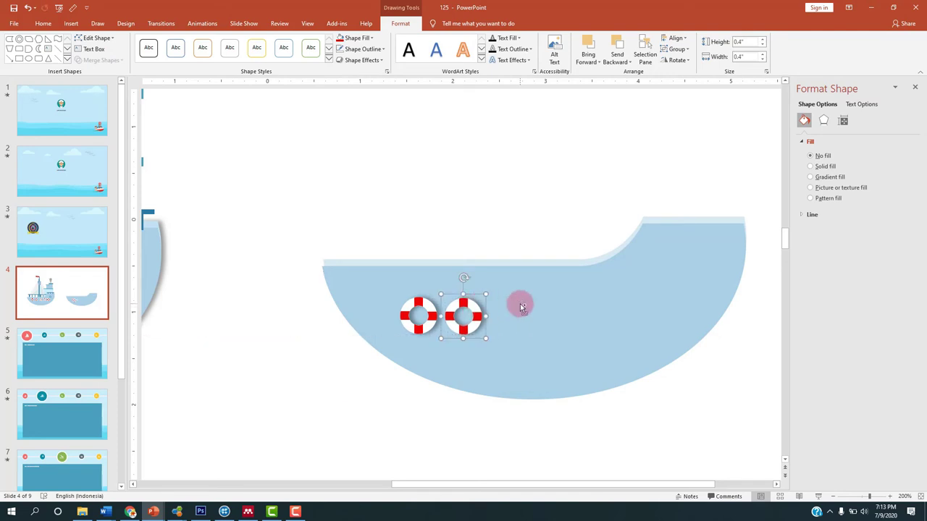
{"action": "key", "text": "ctrl+d"}
{"action": "key", "text": "ctrl+d"}
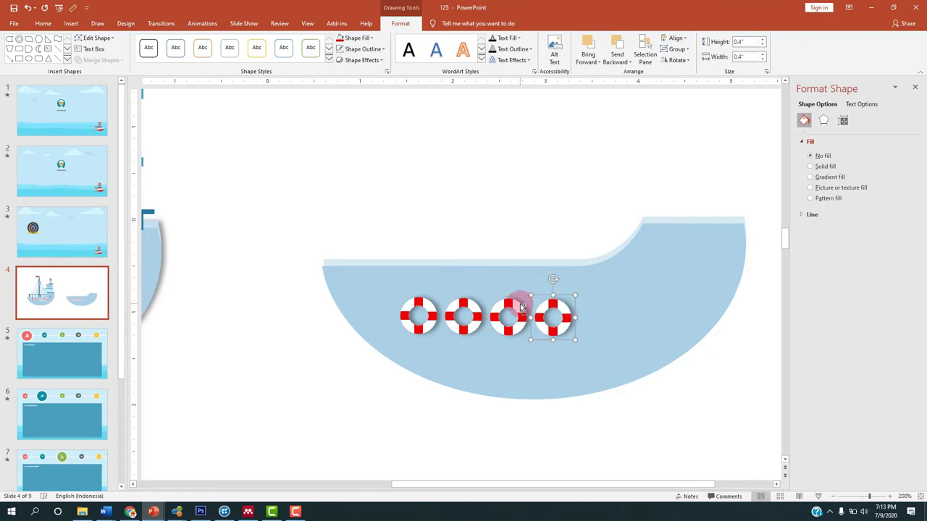
{"action": "key", "text": "ctrl+d"}
{"action": "left_click", "coordinate": [465, 236]}
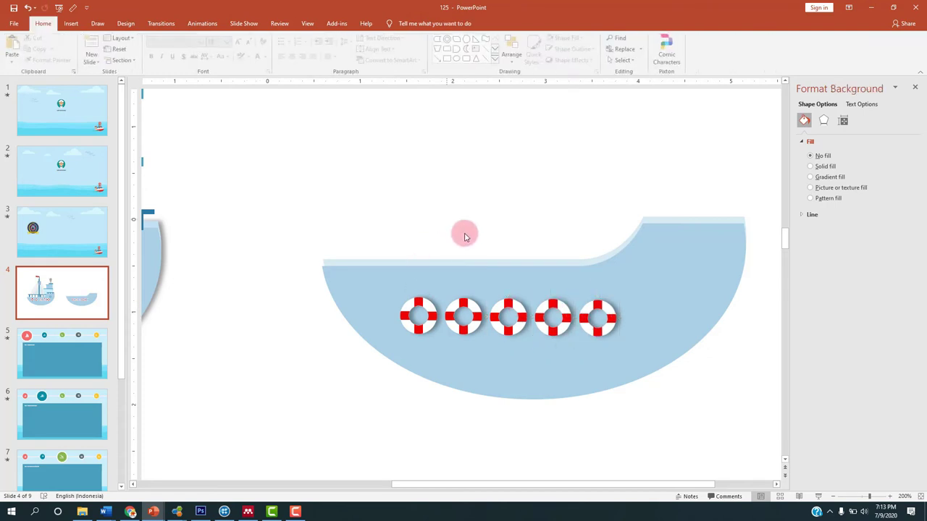
{"action": "scroll", "coordinate": [536, 262], "scroll_direction": "down", "scroll_amount": 4}
{"action": "scroll", "coordinate": [531, 265], "scroll_direction": "down", "scroll_amount": 3}
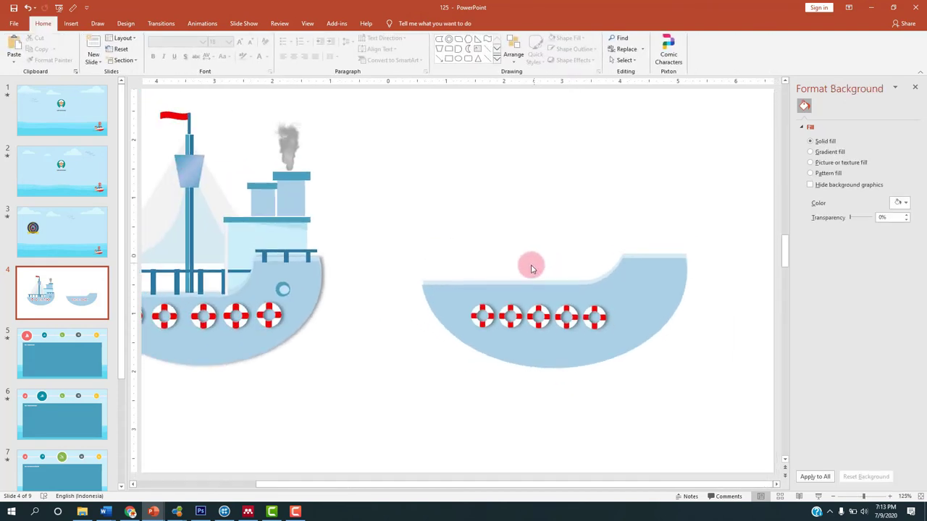
{"action": "scroll", "coordinate": [521, 271], "scroll_direction": "down", "scroll_amount": 3}
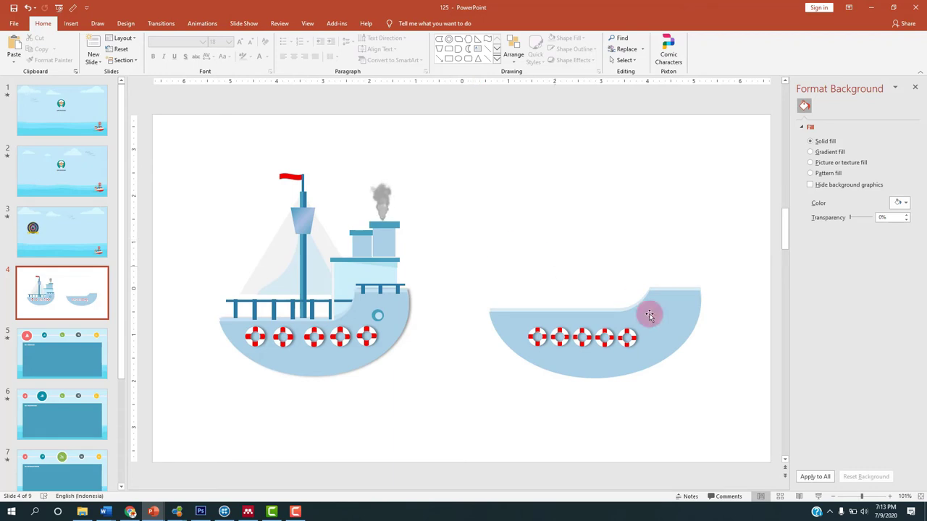
{"action": "scroll", "coordinate": [601, 253], "scroll_direction": "up", "scroll_amount": 4}
{"action": "scroll", "coordinate": [601, 253], "scroll_direction": "up", "scroll_amount": 3}
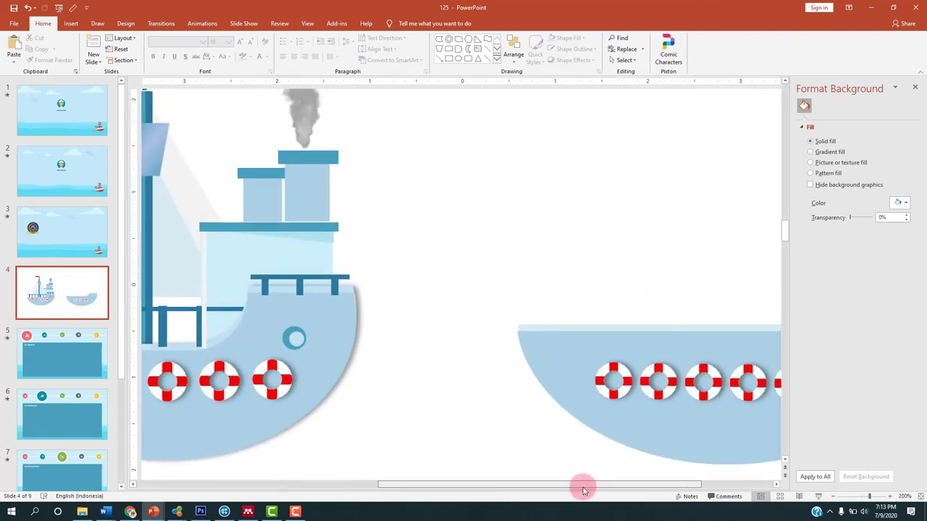
{"action": "left_click_drag", "start_coordinate": [582, 489], "coordinate": [610, 488]}
- Draw a small blue circle with no outline near the hull's raised right end
{"action": "left_click", "coordinate": [76, 27]}
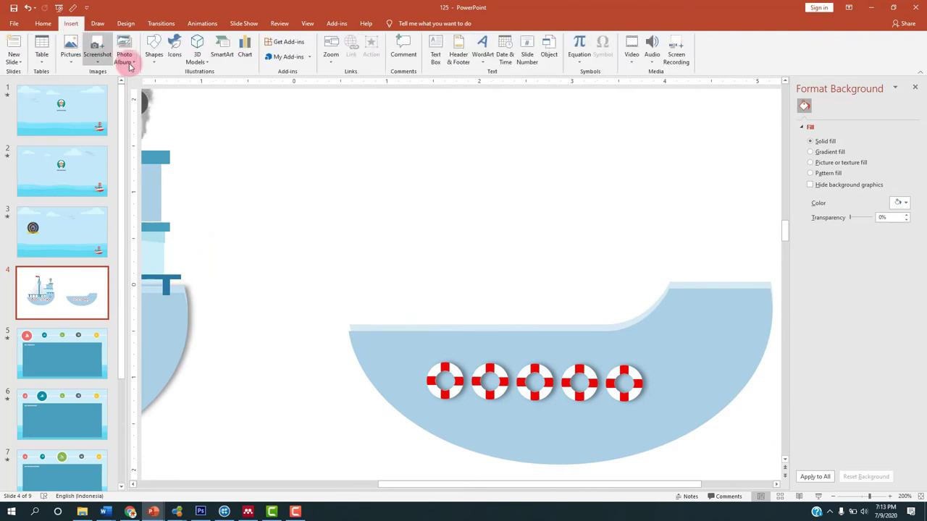
{"action": "left_click", "coordinate": [153, 49]}
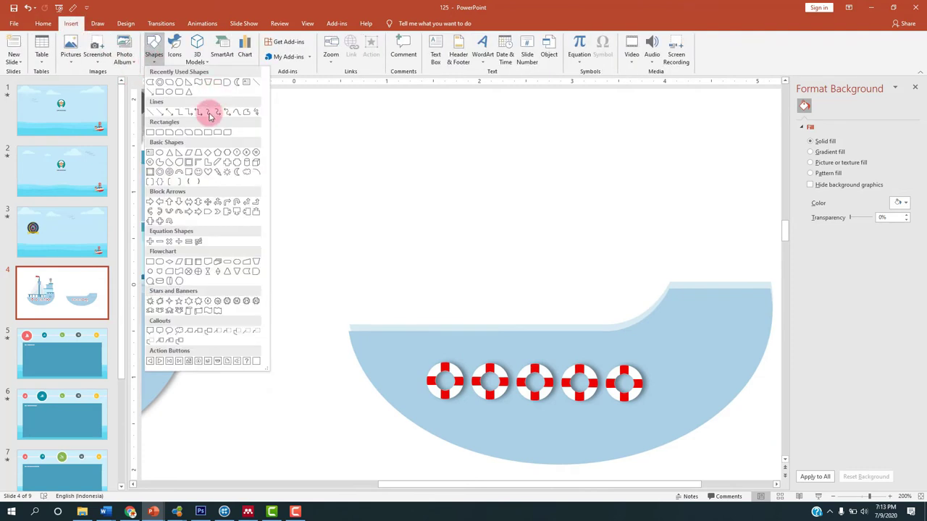
{"action": "left_click", "coordinate": [168, 92]}
{"action": "left_click_drag", "start_coordinate": [698, 327], "coordinate": [721, 348]}
{"action": "left_click", "coordinate": [362, 48]}
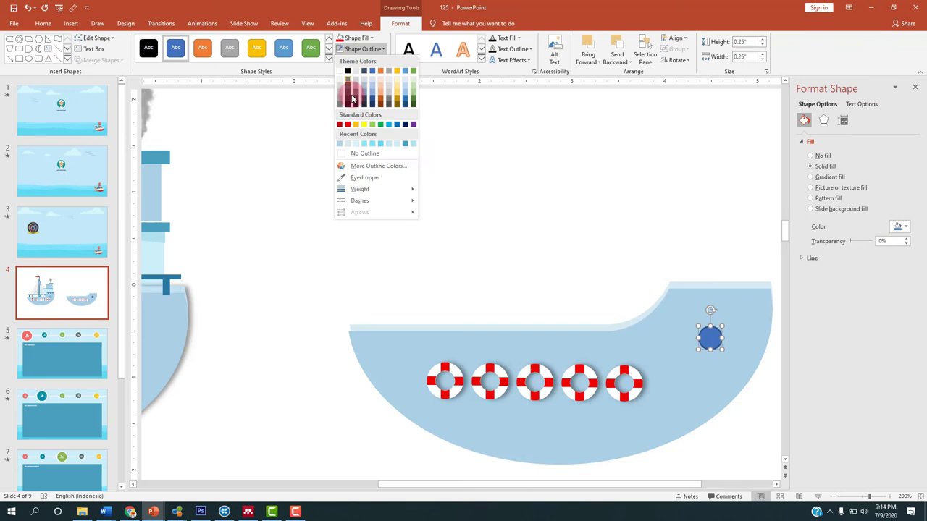
{"action": "left_click", "coordinate": [364, 155]}
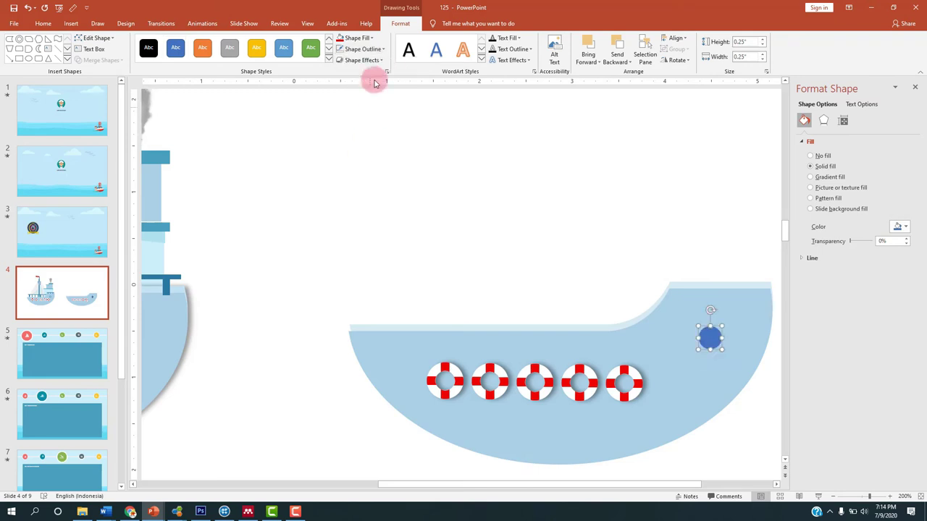
{"action": "left_click", "coordinate": [357, 38]}
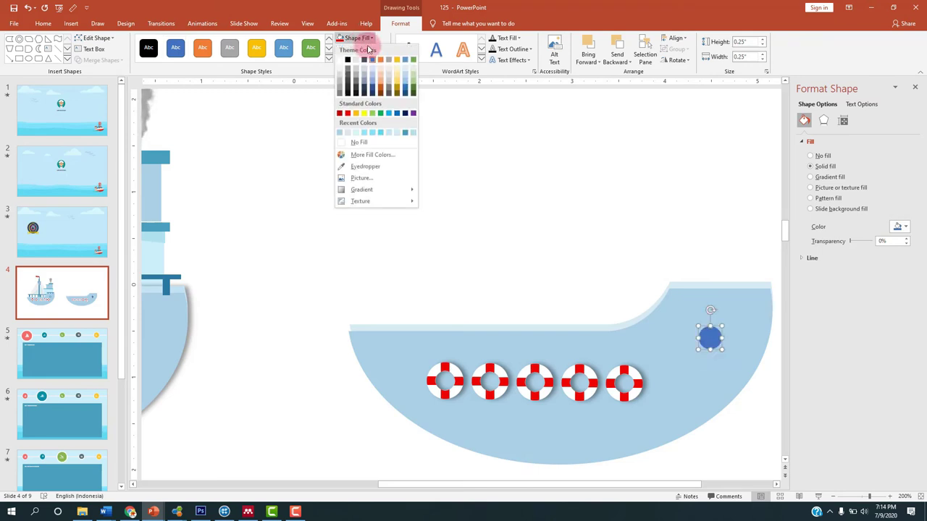
{"action": "left_click", "coordinate": [408, 134]}
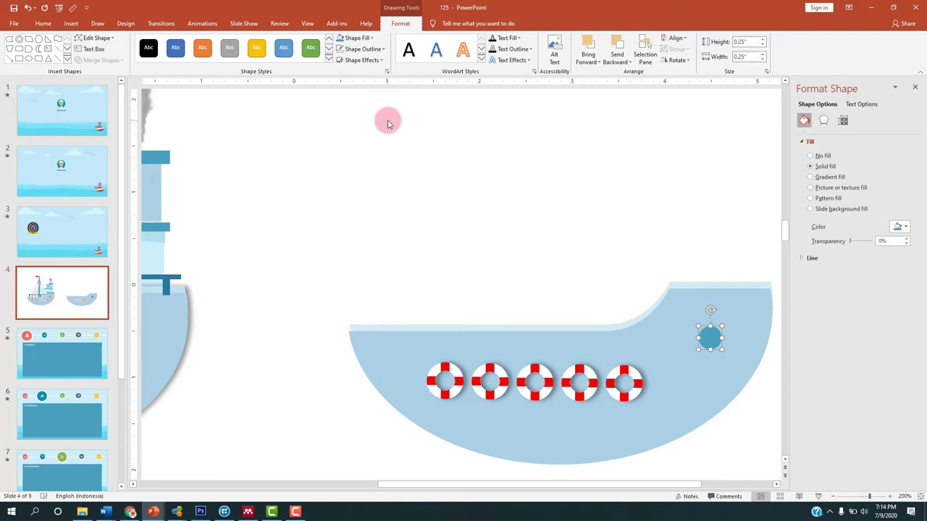
- Duplicate the circle, give the copy a lighter fill, and centre it inside the porthole
{"action": "key", "text": "ctrl+d"}
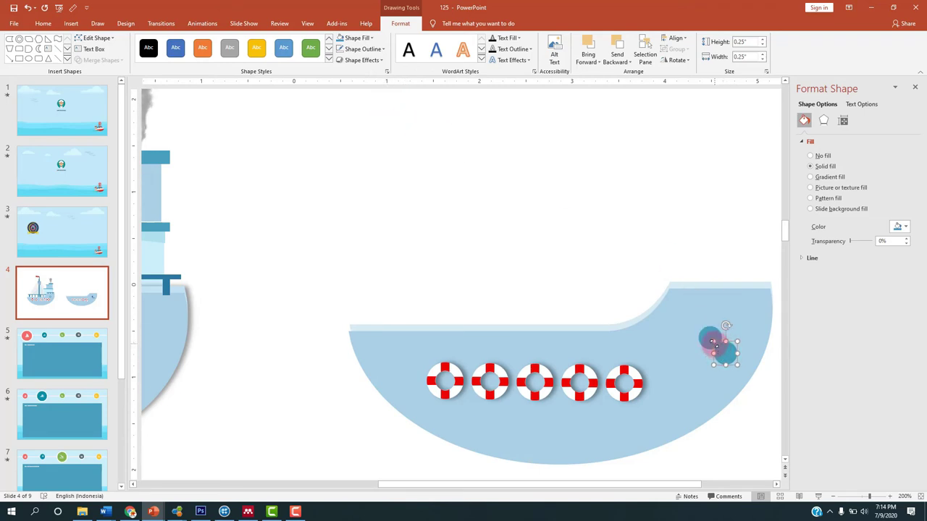
{"action": "mouse_move", "coordinate": [719, 348]}
{"action": "left_mouse_down"}
{"action": "mouse_move", "coordinate": [726, 355]}
{"action": "mouse_move", "coordinate": [711, 340]}
{"action": "left_mouse_up"}
{"action": "left_click", "coordinate": [357, 38]}
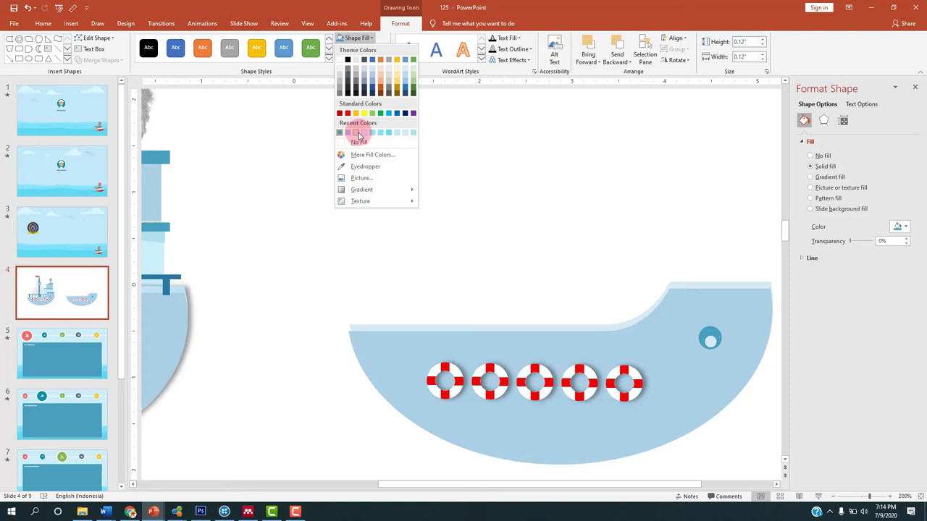
{"action": "left_click", "coordinate": [358, 134]}
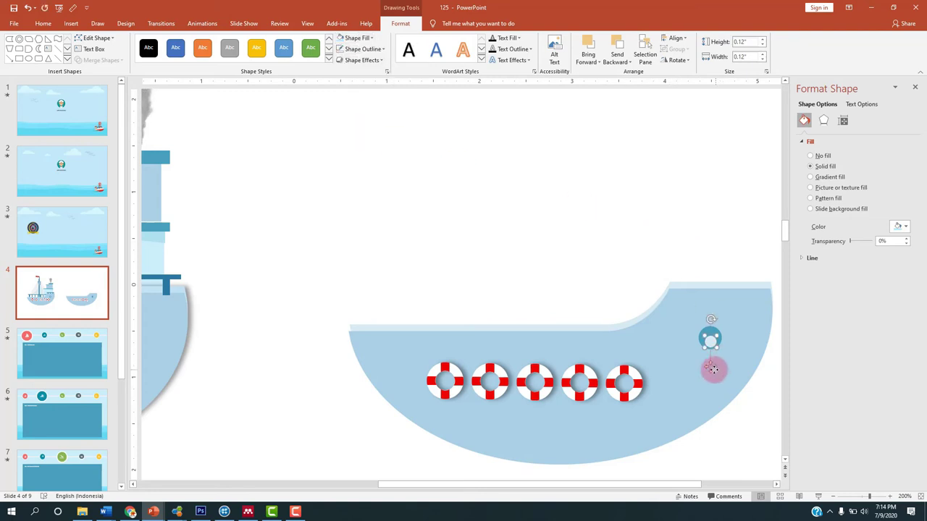
{"action": "left_click_drag", "start_coordinate": [716, 369], "coordinate": [713, 369]}
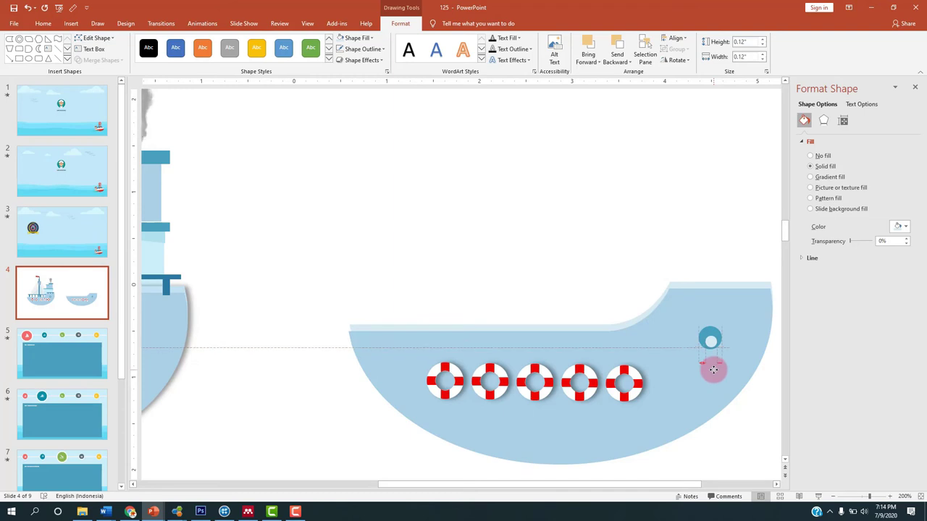
{"action": "left_click", "coordinate": [615, 234]}
{"action": "scroll", "coordinate": [596, 234], "scroll_direction": "down", "scroll_amount": 5}
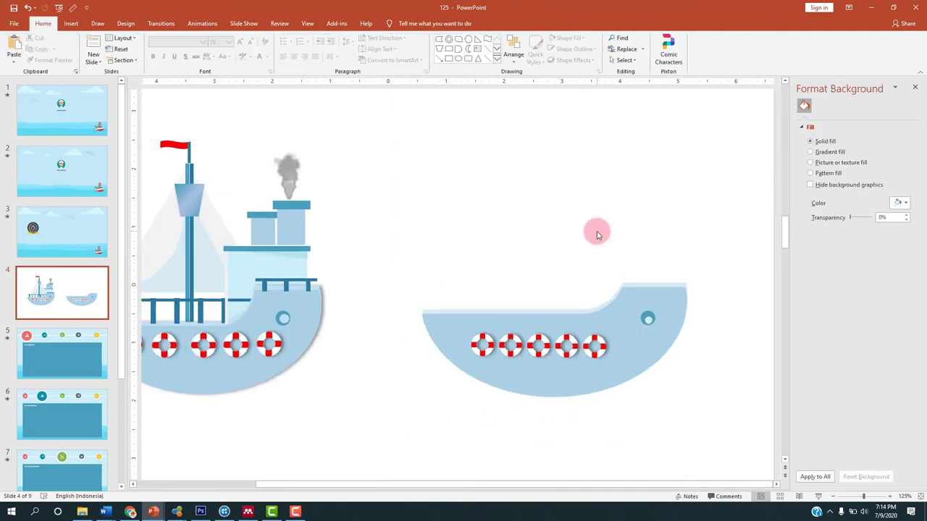
{"action": "scroll", "coordinate": [596, 234], "scroll_direction": "down", "scroll_amount": 2}
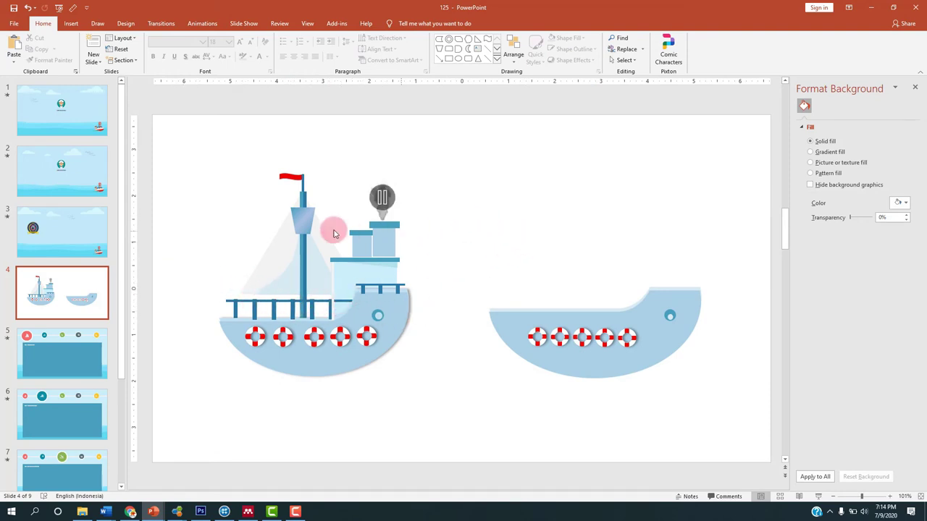
- Draw a horizontal dark-blue rail line along the second ship's deck
{"action": "left_click", "coordinate": [70, 23]}
{"action": "left_click", "coordinate": [153, 50]}
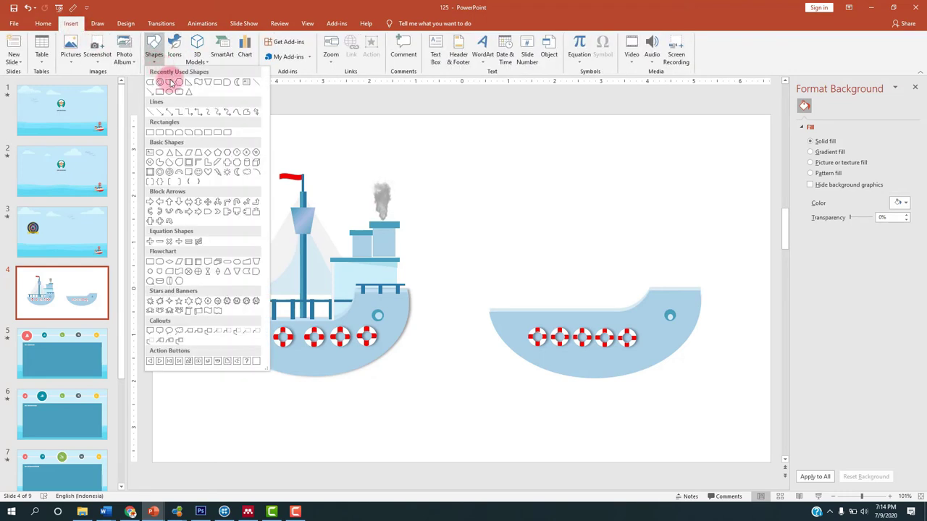
{"action": "left_click", "coordinate": [164, 93]}
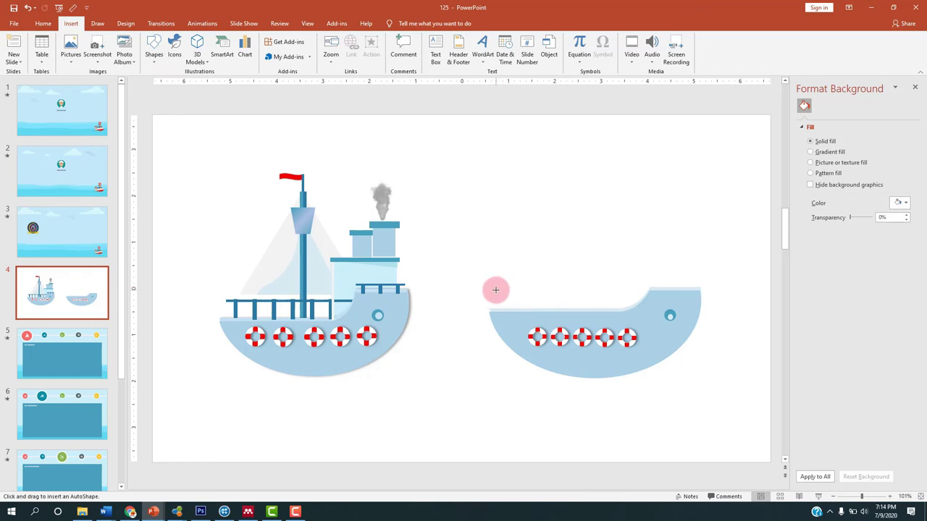
{"action": "left_click_drag", "start_coordinate": [494, 288], "coordinate": [641, 289]}
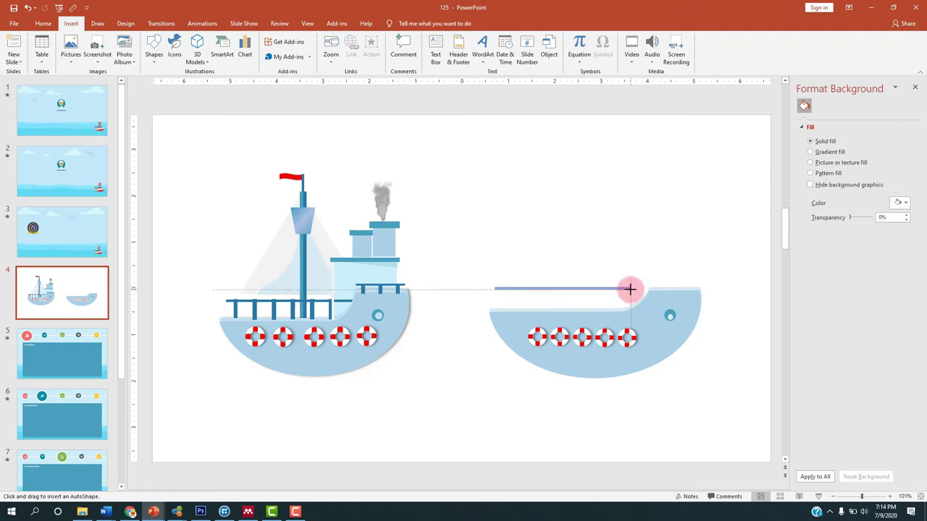
{"action": "left_click_drag", "start_coordinate": [631, 289], "coordinate": [630, 289]}
{"action": "left_click", "coordinate": [342, 48]}
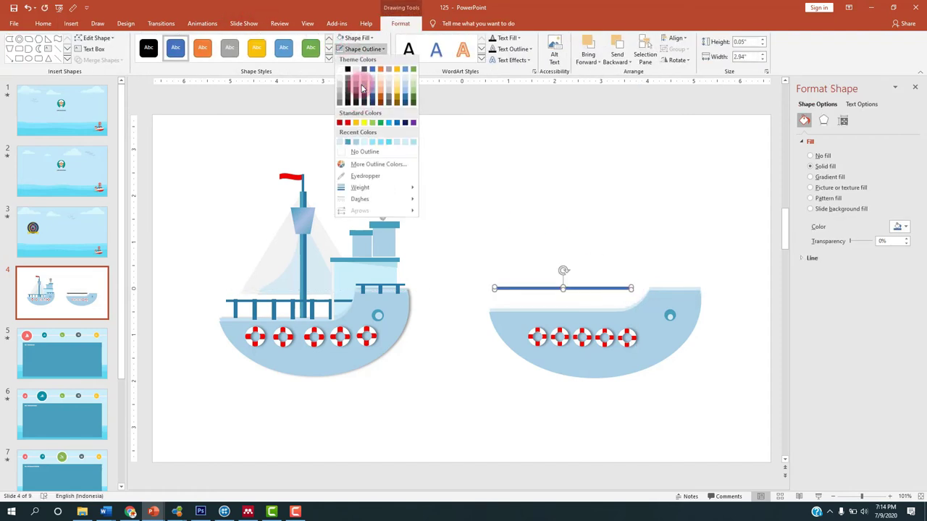
{"action": "left_click", "coordinate": [348, 142]}
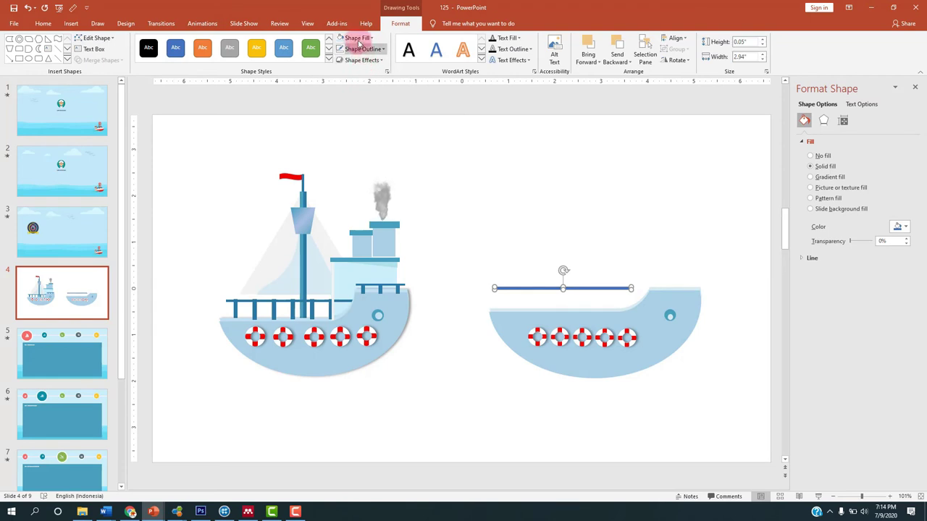
{"action": "left_click", "coordinate": [355, 39]}
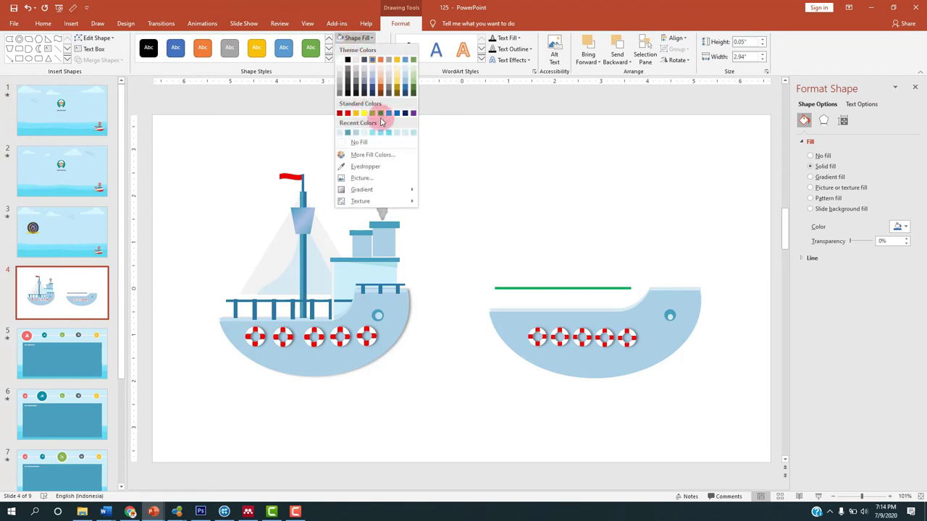
{"action": "left_click", "coordinate": [349, 134]}
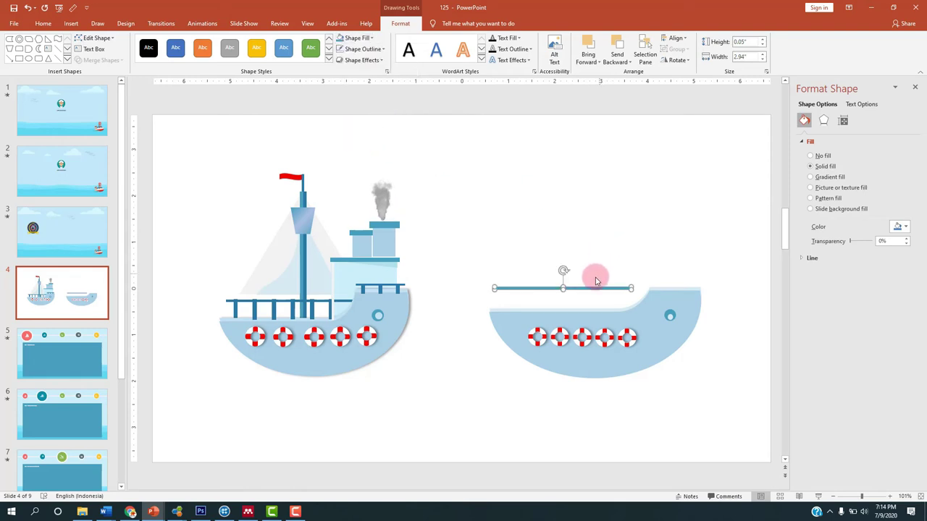
- Duplicate the rail, move it above the bow, and shorten it to 1.09"
{"action": "key", "text": "ctrl+d"}
{"action": "left_click_drag", "start_coordinate": [590, 300], "coordinate": [688, 274]}
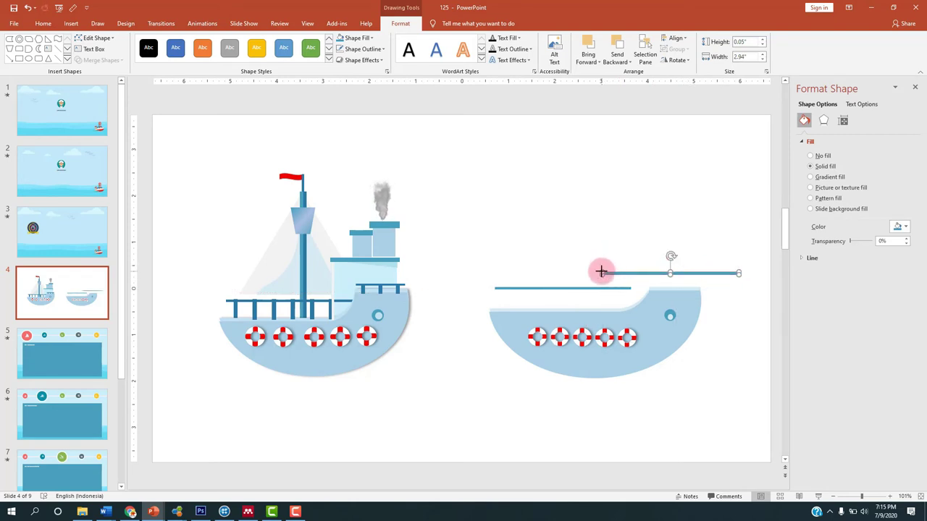
{"action": "mouse_move", "coordinate": [601, 271]}
{"action": "left_mouse_down"}
{"action": "mouse_move", "coordinate": [696, 273]}
{"action": "mouse_move", "coordinate": [671, 269]}
{"action": "left_mouse_up"}
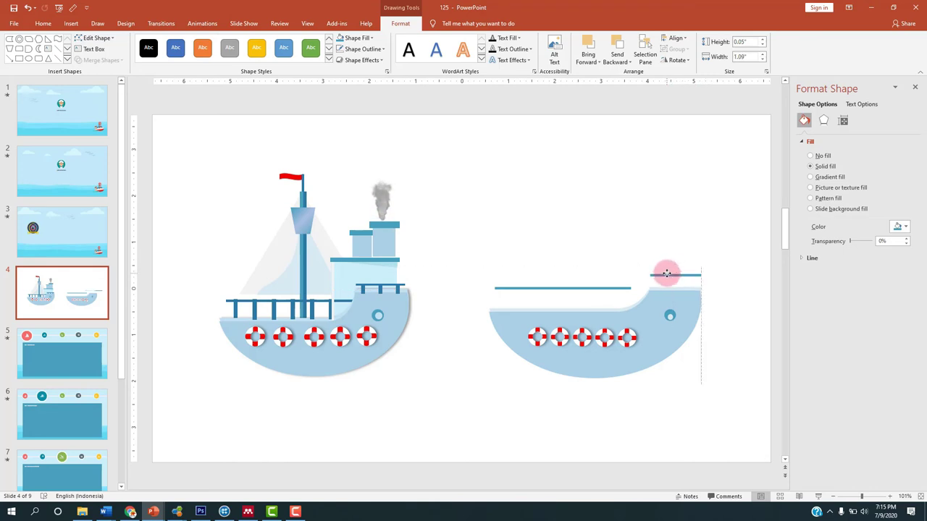
{"action": "left_click_drag", "start_coordinate": [667, 273], "coordinate": [666, 273]}
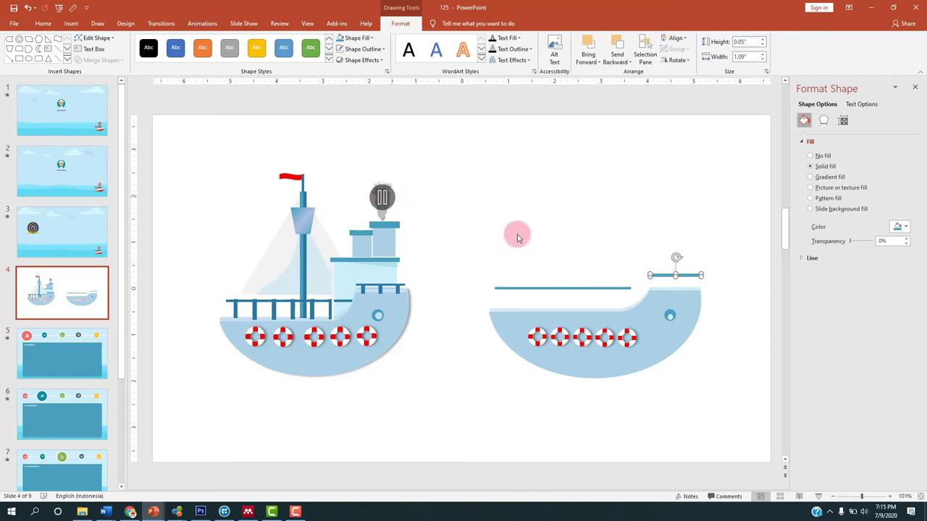
{"action": "key", "text": "ctrl+v"}
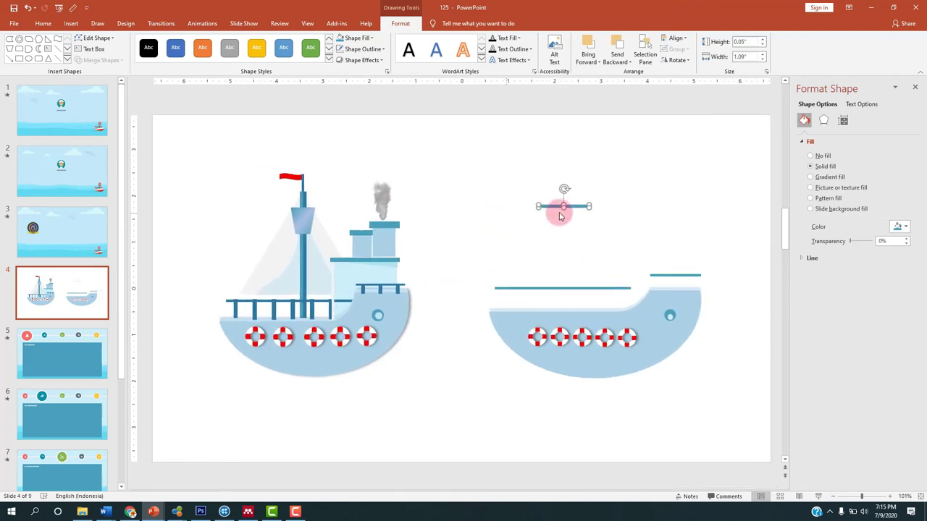
- Rotate the short line copy 90° right and size it into a 0.06" by 0.4" post under the rail
{"action": "left_click_drag", "start_coordinate": [724, 258], "coordinate": [554, 203]}
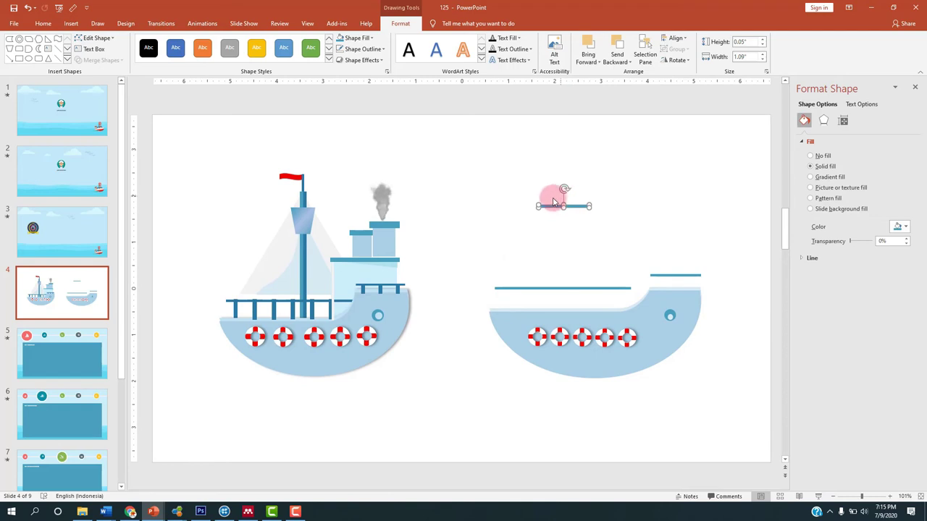
{"action": "left_click", "coordinate": [676, 61]}
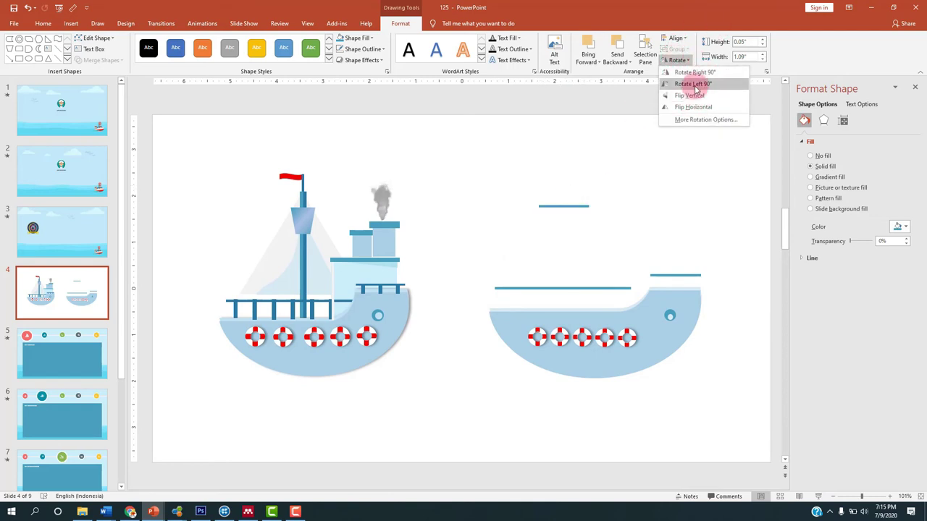
{"action": "left_click", "coordinate": [695, 73]}
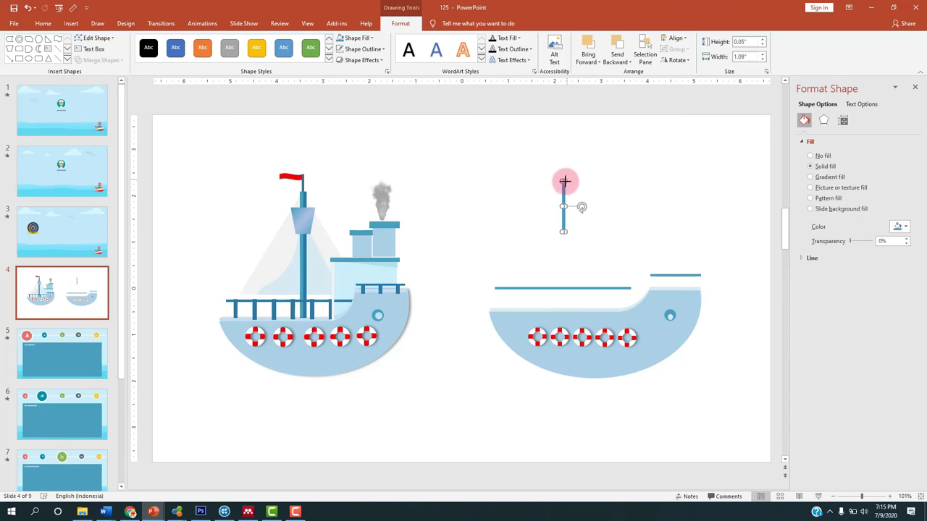
{"action": "mouse_move", "coordinate": [565, 181]}
{"action": "left_mouse_down"}
{"action": "mouse_move", "coordinate": [562, 218]}
{"action": "mouse_move", "coordinate": [585, 271]}
{"action": "mouse_move", "coordinate": [499, 293]}
{"action": "mouse_move", "coordinate": [459, 284]}
{"action": "left_mouse_up"}
{"action": "scroll", "coordinate": [579, 215], "scroll_direction": "up", "scroll_amount": 4, "text": "ctrl"}
{"action": "scroll", "coordinate": [573, 214], "scroll_direction": "up", "scroll_amount": 3, "text": "ctrl"}
{"action": "scroll", "coordinate": [492, 289], "scroll_direction": "up", "scroll_amount": 5, "text": "ctrl"}
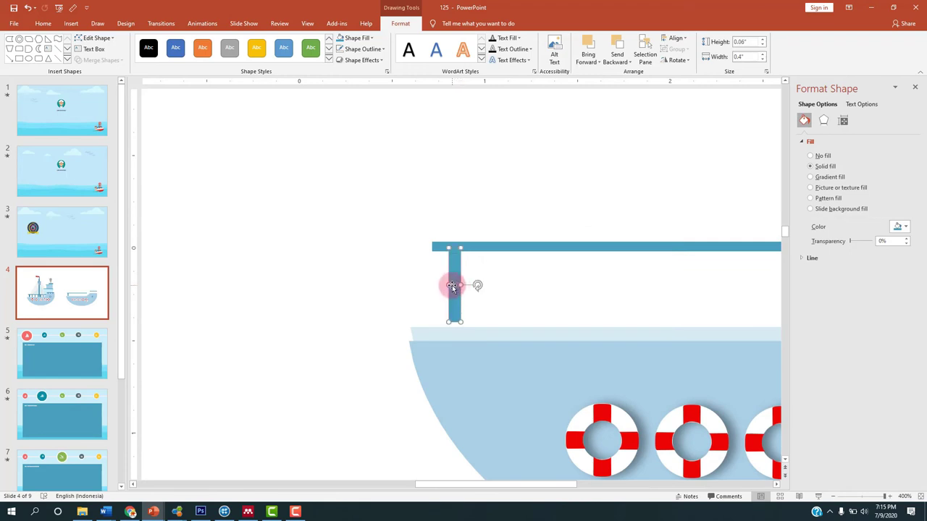
{"action": "left_click_drag", "start_coordinate": [460, 322], "coordinate": [464, 326]}
{"action": "left_click", "coordinate": [512, 227]}
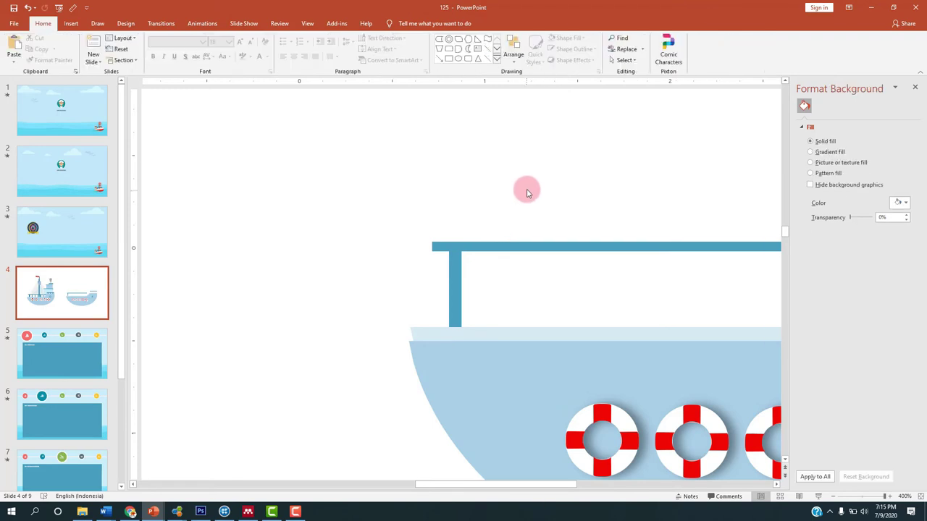
- Ctrl-drag a copy of the post and space it evenly beside the first under the deck rail
{"action": "scroll", "coordinate": [527, 197], "scroll_direction": "down", "scroll_amount": 2}
{"action": "scroll", "coordinate": [527, 198], "scroll_direction": "down", "scroll_amount": 5}
{"action": "scroll", "coordinate": [526, 197], "scroll_direction": "down", "scroll_amount": 5}
{"action": "scroll", "coordinate": [527, 198], "scroll_direction": "down", "scroll_amount": 2}
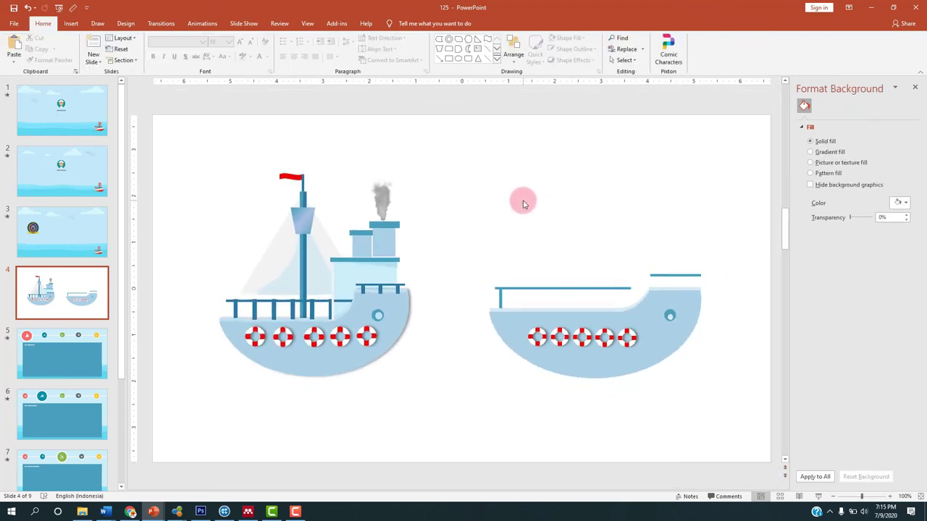
{"action": "left_click_drag", "start_coordinate": [497, 287], "coordinate": [507, 296]}
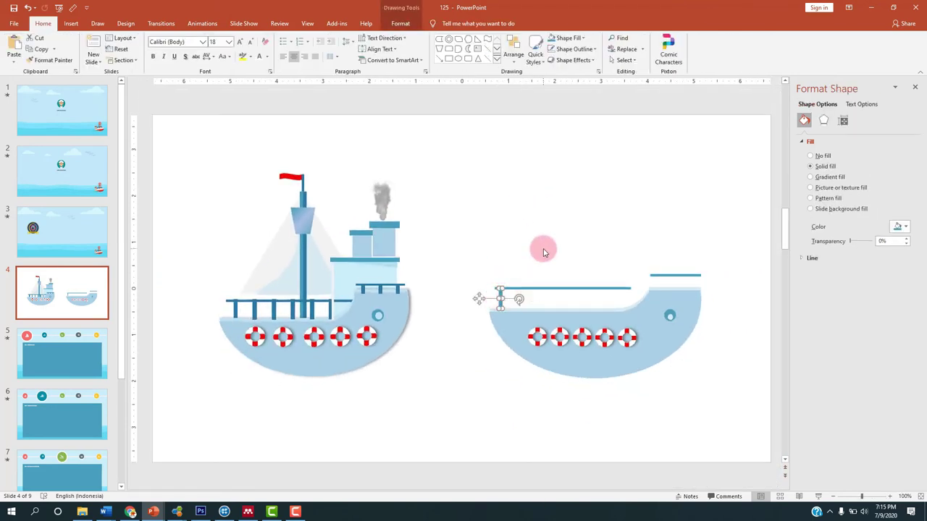
{"action": "scroll", "coordinate": [550, 254], "scroll_direction": "up", "scroll_amount": 5}
{"action": "scroll", "coordinate": [507, 268], "scroll_direction": "up", "scroll_amount": 5}
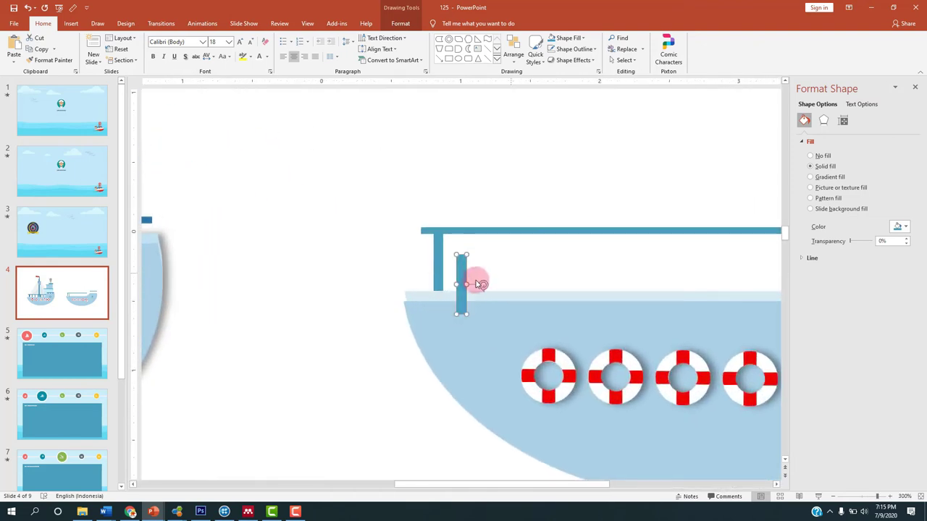
{"action": "left_click_drag", "start_coordinate": [463, 276], "coordinate": [500, 256]}
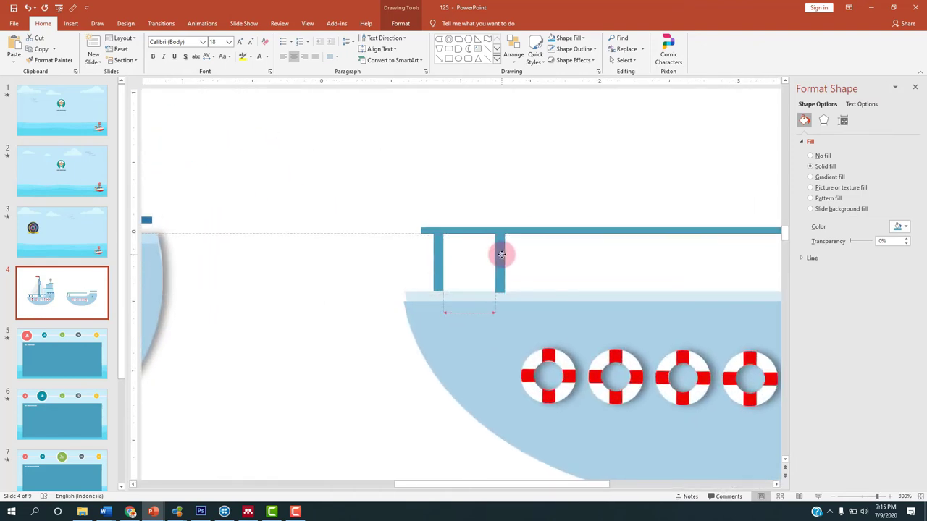
{"action": "left_click_drag", "start_coordinate": [501, 256], "coordinate": [501, 254]}
{"action": "scroll", "coordinate": [606, 192], "scroll_direction": "down", "scroll_amount": 5}
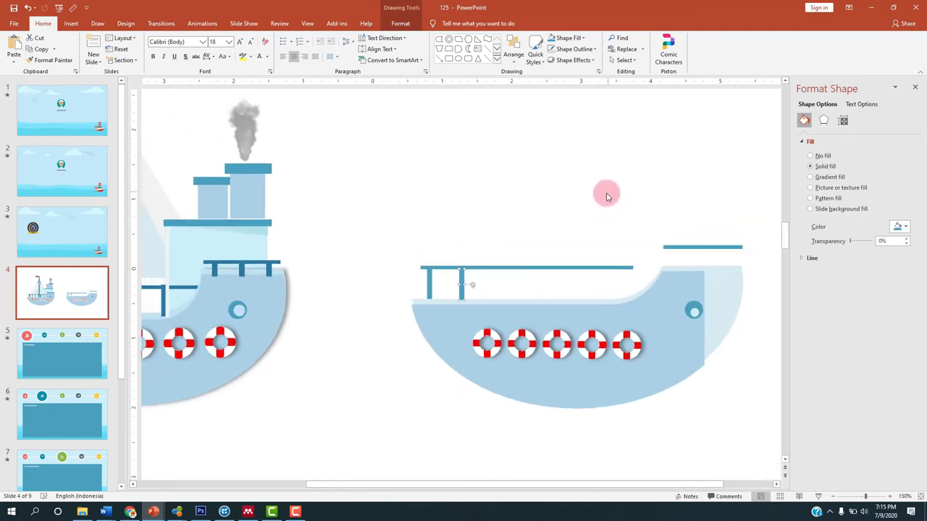
- Duplicate another rail post, then select all six railing posts and apply Align Top
{"action": "key", "text": "ctrl+d"}
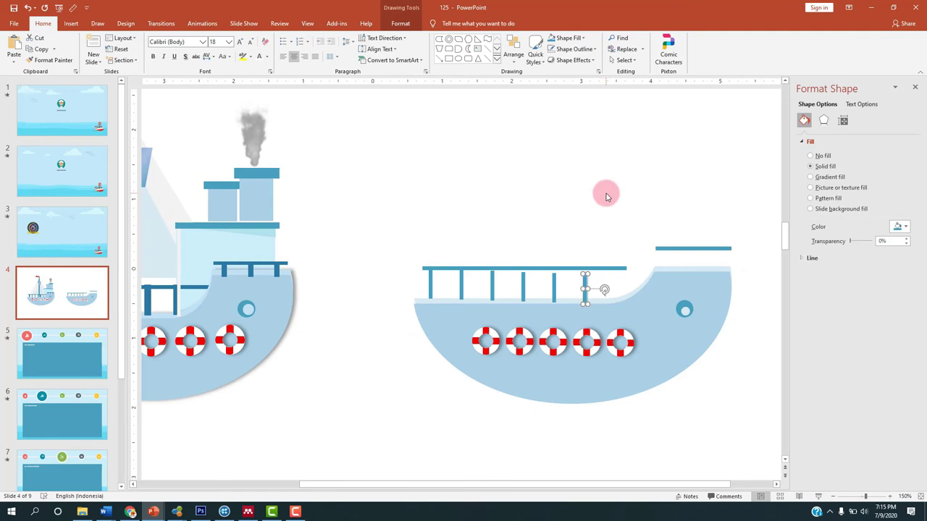
{"action": "left_click", "coordinate": [540, 246]}
{"action": "left_click_drag", "start_coordinate": [399, 254], "coordinate": [601, 311]}
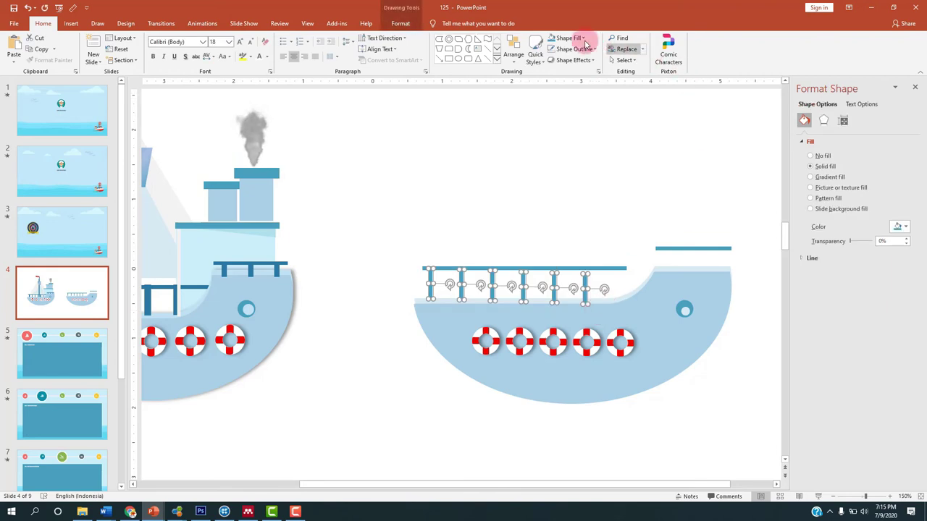
{"action": "left_click", "coordinate": [400, 23]}
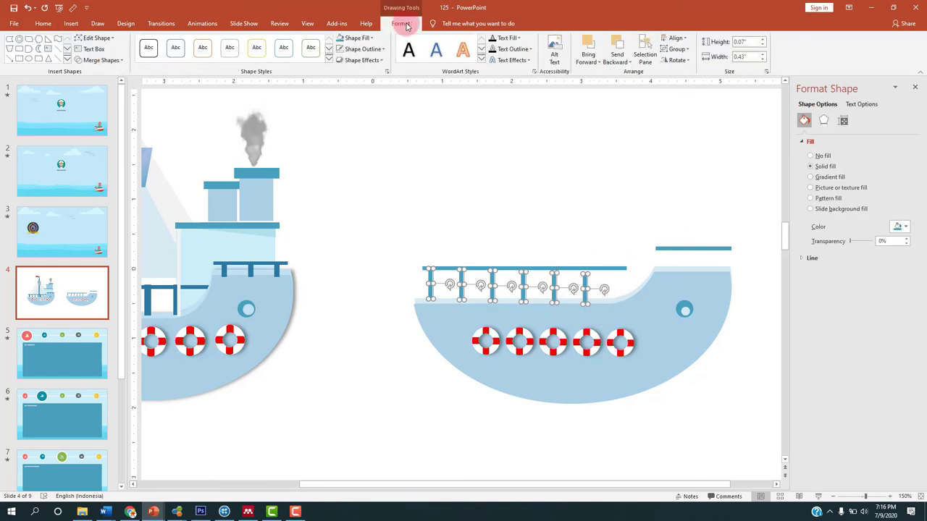
{"action": "left_click", "coordinate": [676, 61]}
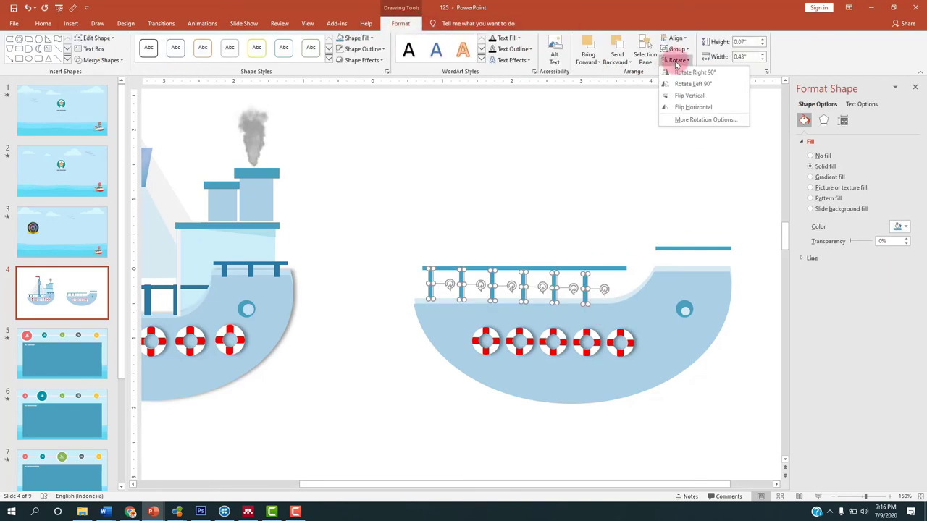
{"action": "left_click", "coordinate": [676, 37]}
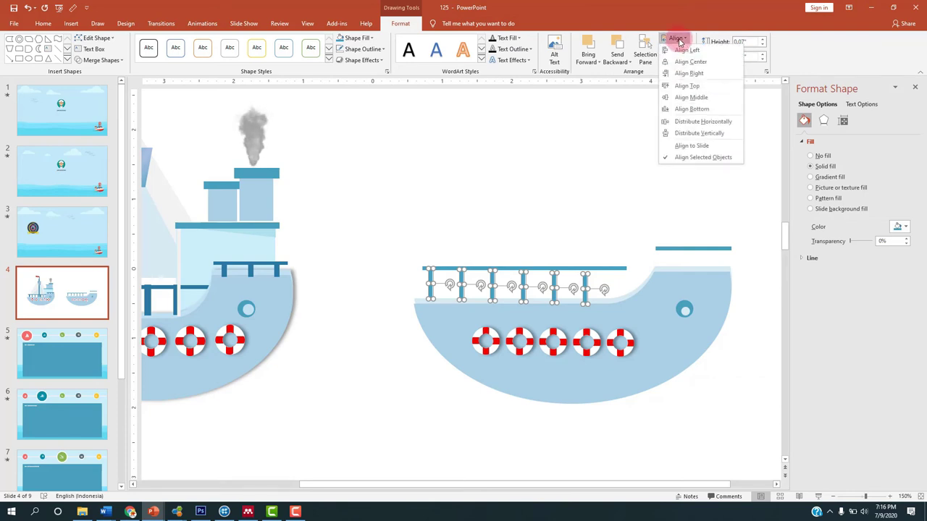
{"action": "left_click", "coordinate": [682, 88]}
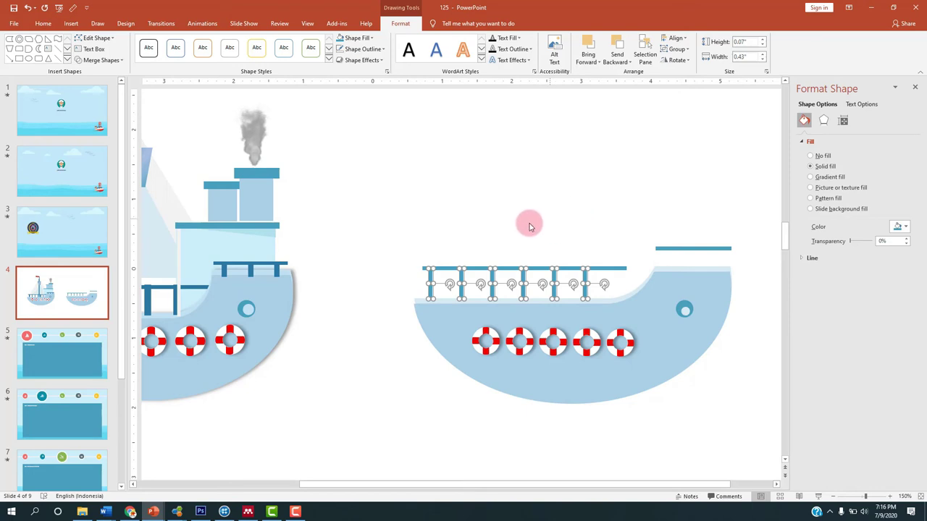
{"action": "left_click", "coordinate": [468, 245]}
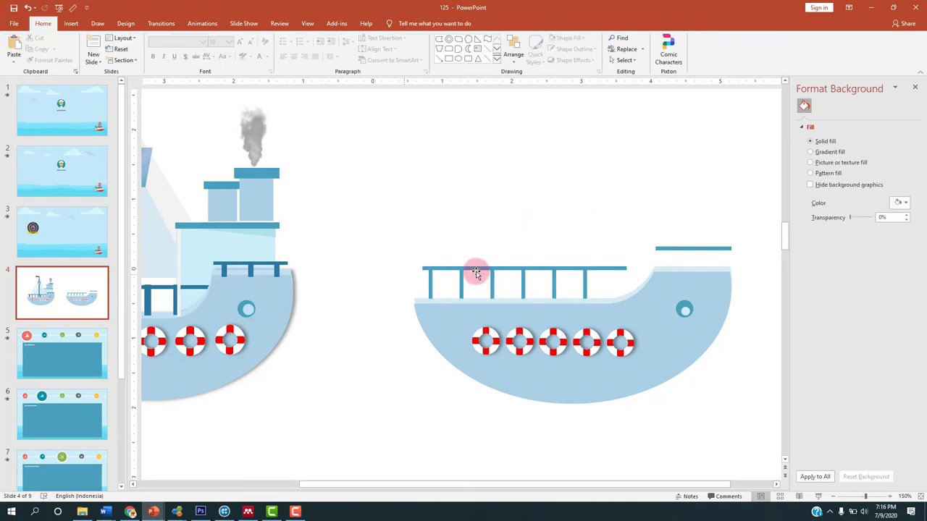
- Move the small posts into place under the raised right-hand rail
{"action": "left_click", "coordinate": [587, 283]}
{"action": "mouse_move", "coordinate": [588, 283]}
{"action": "left_mouse_down"}
{"action": "mouse_move", "coordinate": [597, 294]}
{"action": "mouse_move", "coordinate": [611, 278]}
{"action": "mouse_move", "coordinate": [624, 297]}
{"action": "mouse_move", "coordinate": [601, 285]}
{"action": "mouse_move", "coordinate": [703, 234]}
{"action": "mouse_move", "coordinate": [670, 253]}
{"action": "left_mouse_up"}
{"action": "left_click", "coordinate": [631, 231]}
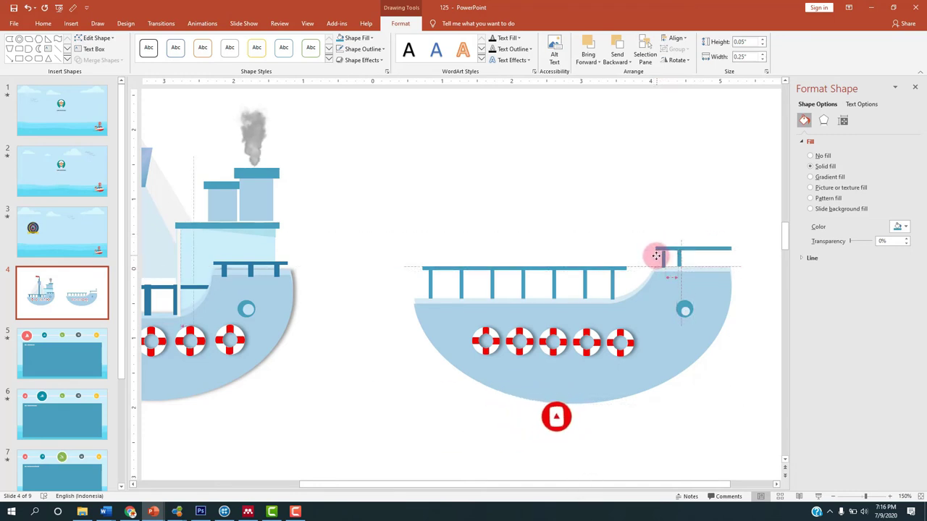
{"action": "left_click_drag", "start_coordinate": [655, 257], "coordinate": [684, 250]}
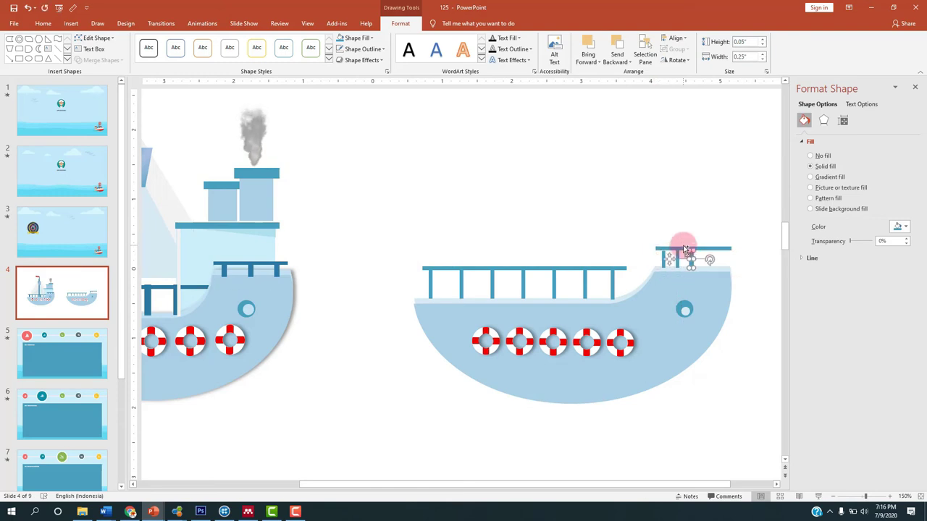
{"action": "left_click", "coordinate": [712, 215]}
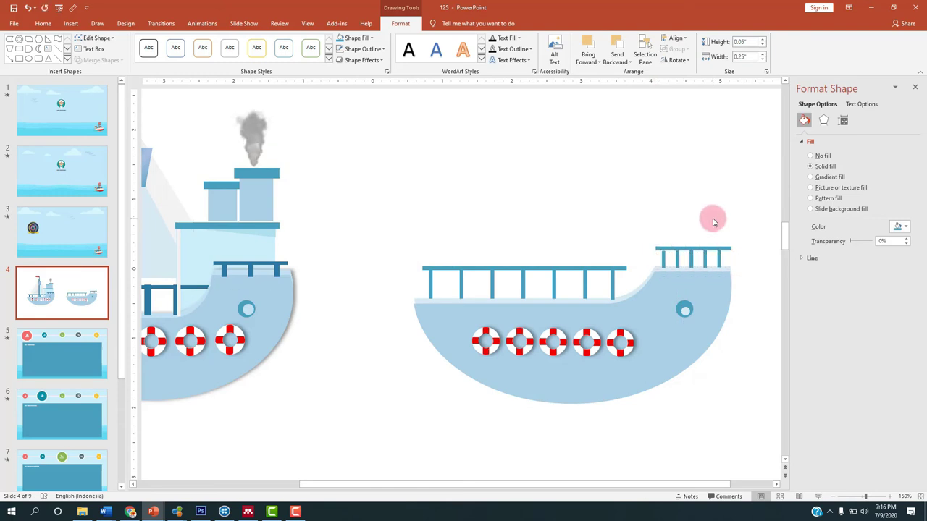
- Position one small post at the middle of the raised rail
{"action": "left_click", "coordinate": [689, 259]}
{"action": "left_click", "coordinate": [681, 260]}
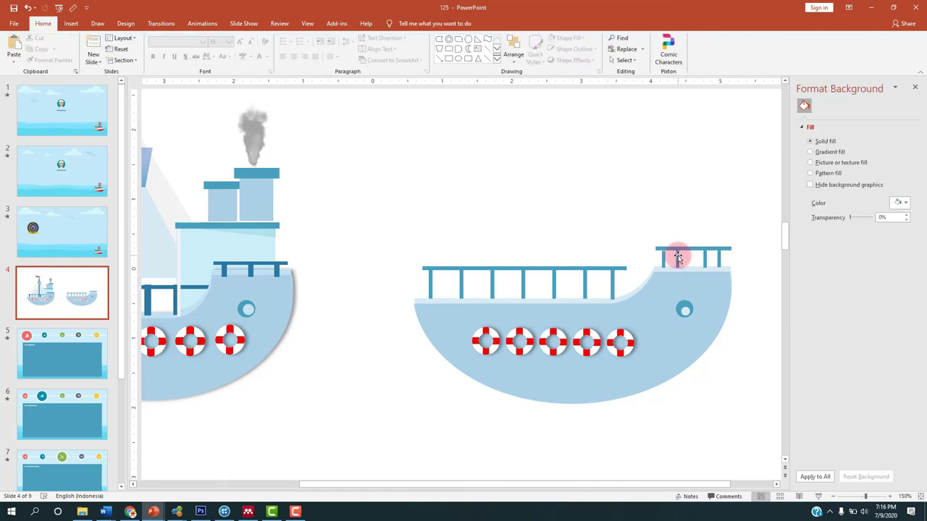
{"action": "left_click", "coordinate": [689, 259]}
{"action": "left_click", "coordinate": [697, 259]}
{"action": "left_click", "coordinate": [714, 257]}
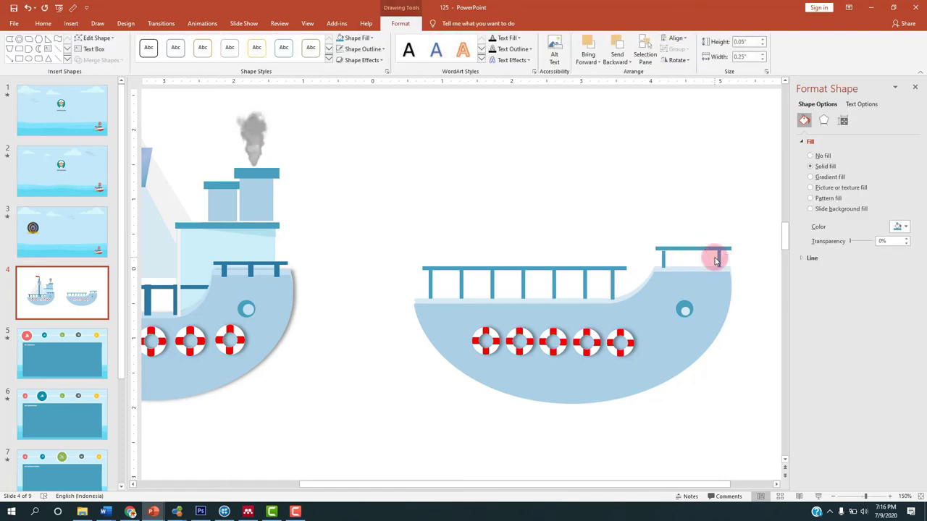
{"action": "left_click", "coordinate": [666, 259]}
{"action": "left_click", "coordinate": [665, 259]}
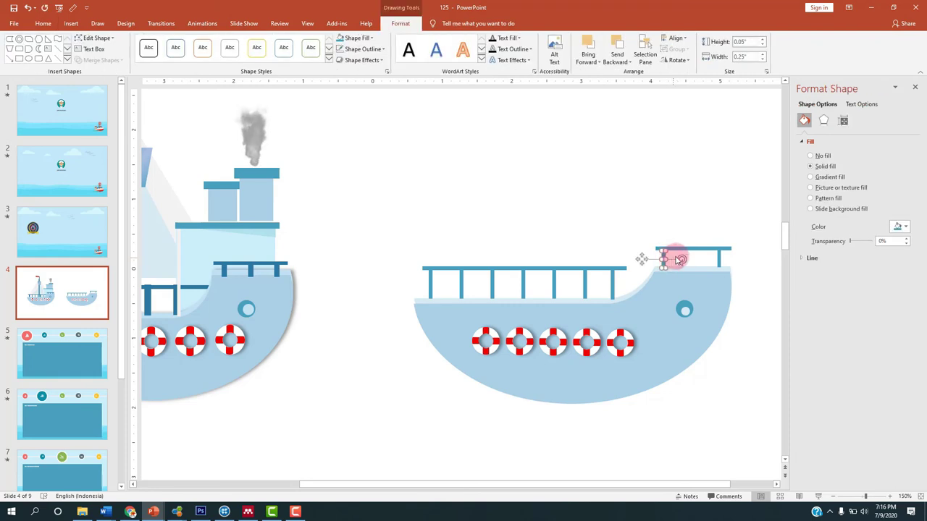
{"action": "scroll", "coordinate": [679, 258], "scroll_direction": "up", "scroll_amount": 5, "text": "ctrl"}
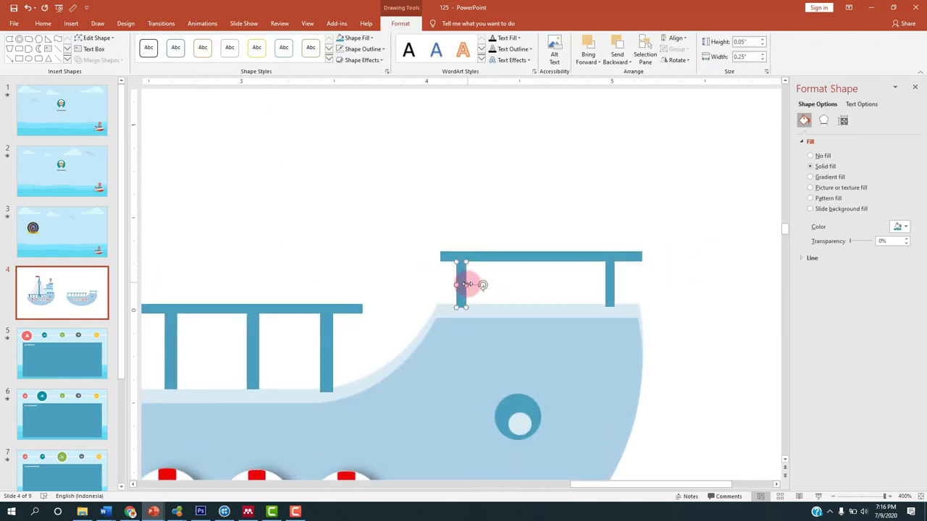
{"action": "mouse_move", "coordinate": [472, 284]}
{"action": "left_mouse_down"}
{"action": "mouse_move", "coordinate": [459, 283]}
{"action": "mouse_move", "coordinate": [464, 304]}
{"action": "mouse_move", "coordinate": [543, 274]}
{"action": "left_mouse_up"}
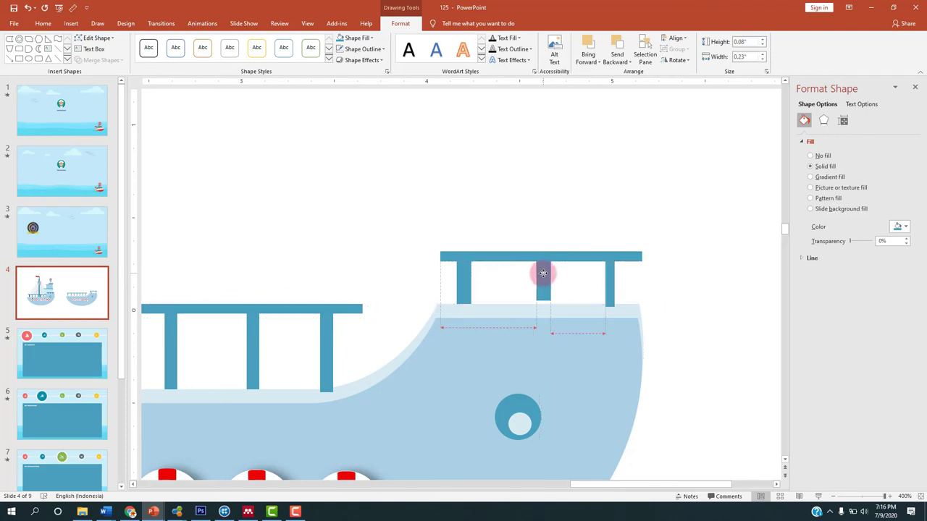
{"action": "left_click_drag", "start_coordinate": [542, 276], "coordinate": [543, 276]}
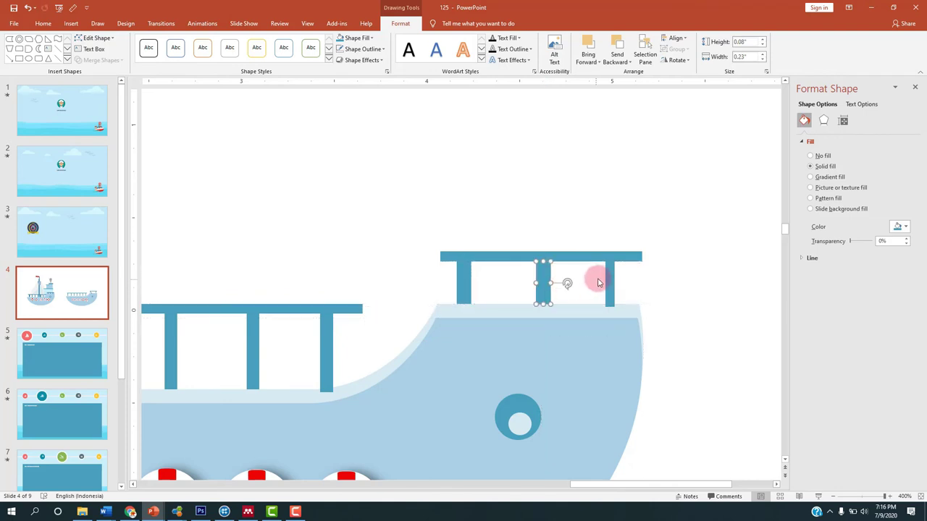
- Delete the right-hand post, duplicate the middle post and place the copy at the rail's right end
{"action": "left_click", "coordinate": [608, 279]}
{"action": "key", "text": "Delete"}
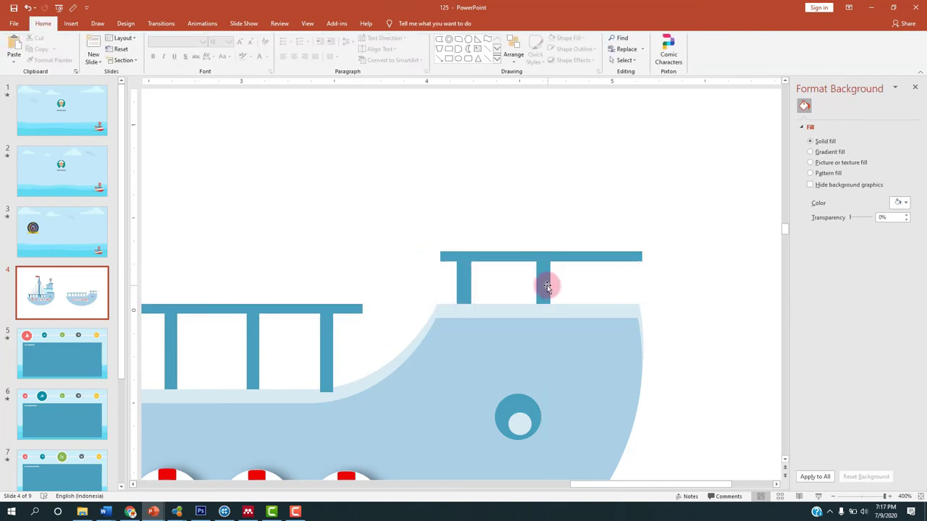
{"action": "left_click", "coordinate": [544, 283]}
{"action": "key", "text": "ctrl+d"}
{"action": "left_click_drag", "start_coordinate": [572, 302], "coordinate": [615, 273]}
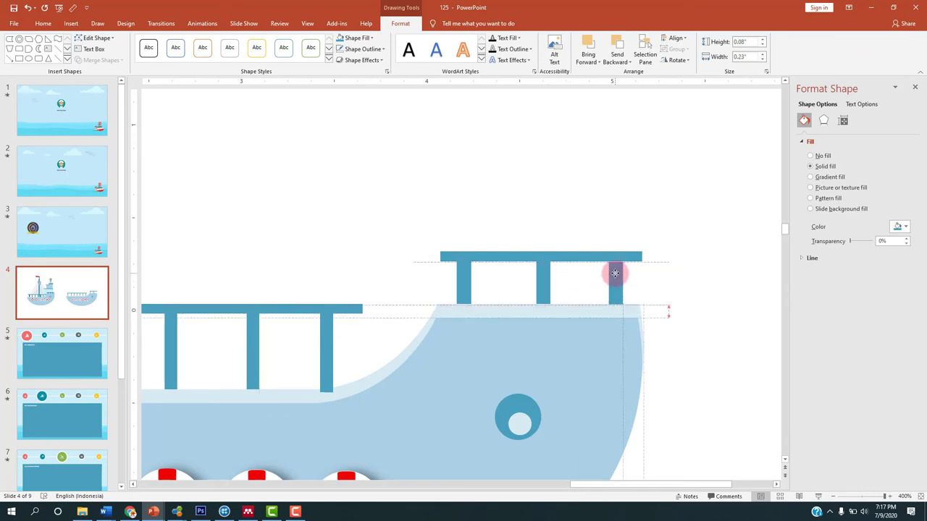
{"action": "left_click", "coordinate": [687, 275]}
{"action": "scroll", "coordinate": [687, 275], "scroll_direction": "down", "scroll_amount": 3}
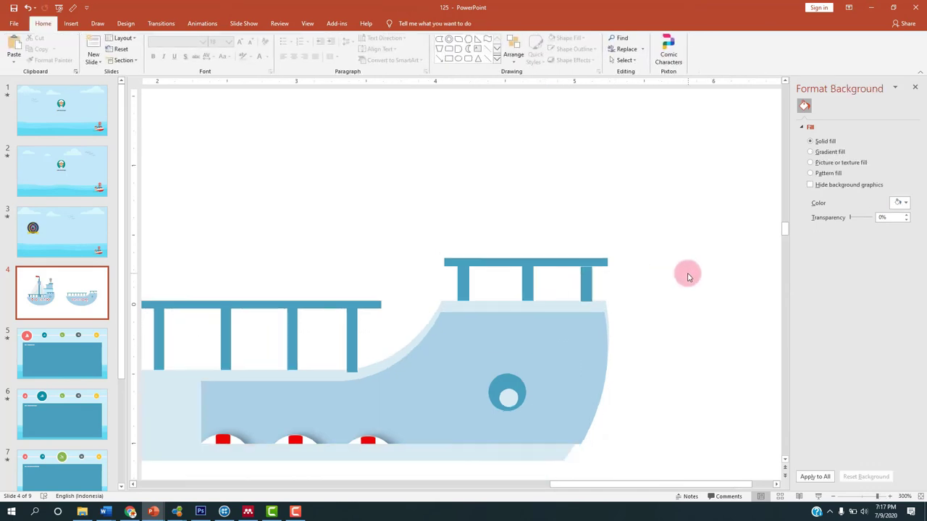
{"action": "scroll", "coordinate": [687, 275], "scroll_direction": "down", "scroll_amount": 1}
{"action": "scroll", "coordinate": [687, 276], "scroll_direction": "down", "scroll_amount": 3}
{"action": "scroll", "coordinate": [685, 273], "scroll_direction": "down", "scroll_amount": 2}
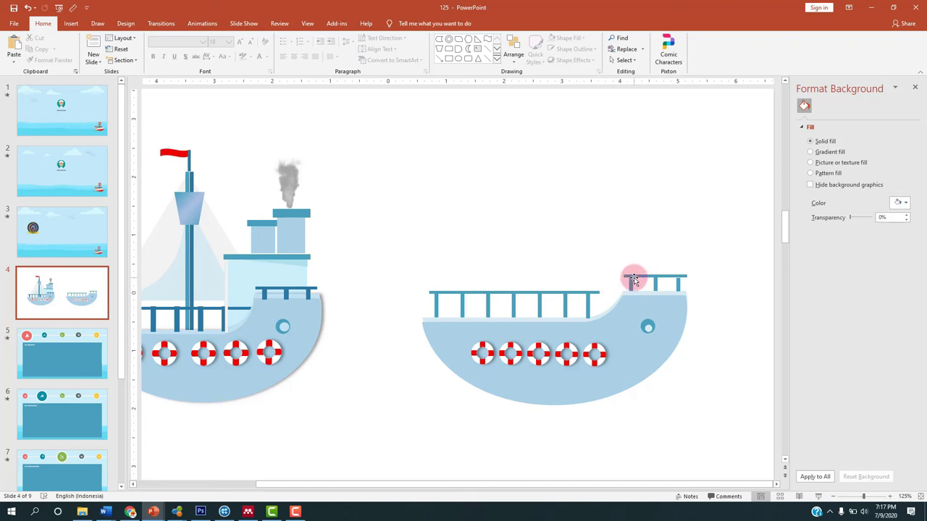
- Stretch a railing post copy into a tall mast centred on the deck and fill it light blue
{"action": "left_click", "coordinate": [540, 304]}
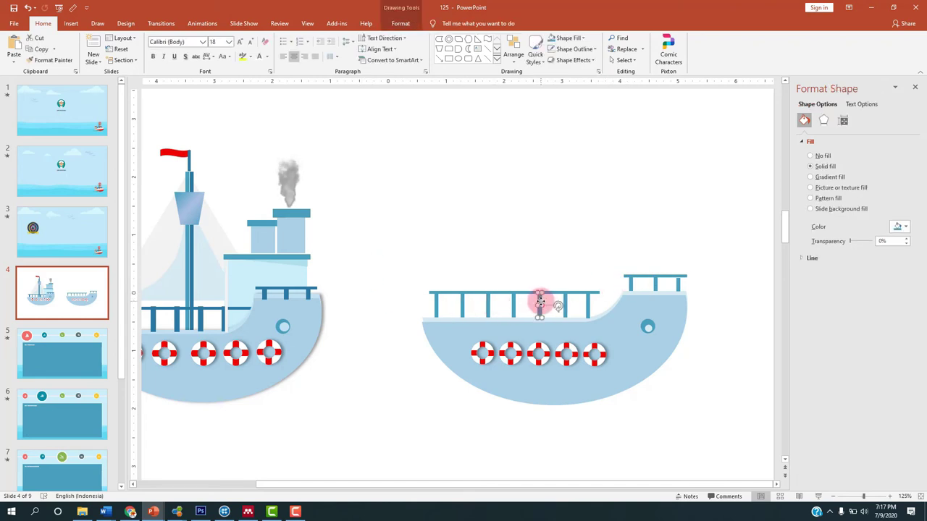
{"action": "mouse_move", "coordinate": [557, 304]}
{"action": "left_mouse_down"}
{"action": "mouse_move", "coordinate": [544, 307]}
{"action": "mouse_move", "coordinate": [554, 168]}
{"action": "left_mouse_up"}
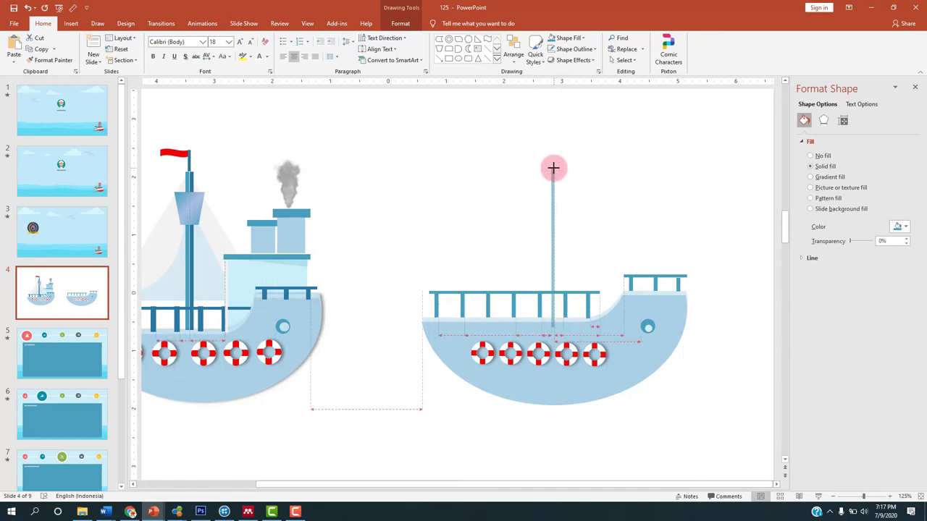
{"action": "left_click", "coordinate": [557, 203]}
{"action": "left_click_drag", "start_coordinate": [553, 201], "coordinate": [547, 194]}
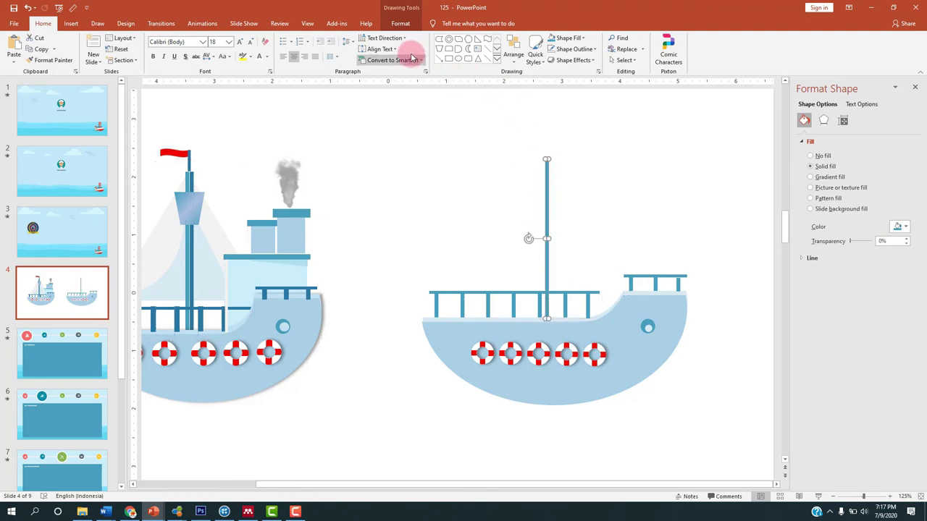
{"action": "left_click", "coordinate": [396, 23]}
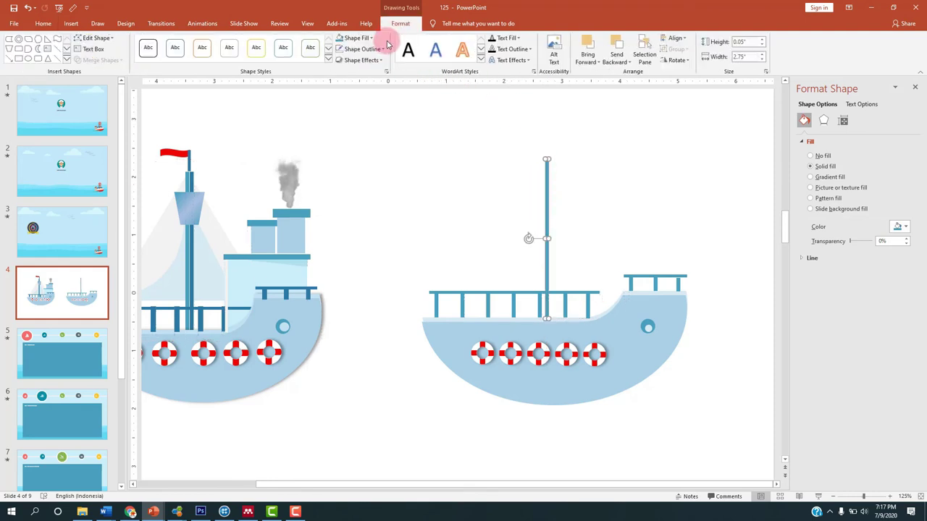
{"action": "left_click", "coordinate": [367, 40]}
{"action": "left_click", "coordinate": [357, 133]}
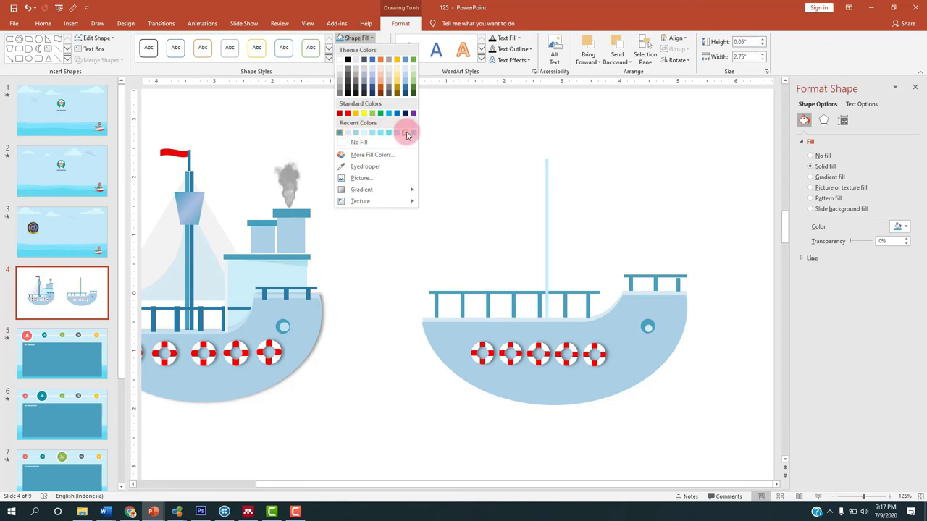
{"action": "left_click", "coordinate": [356, 134]}
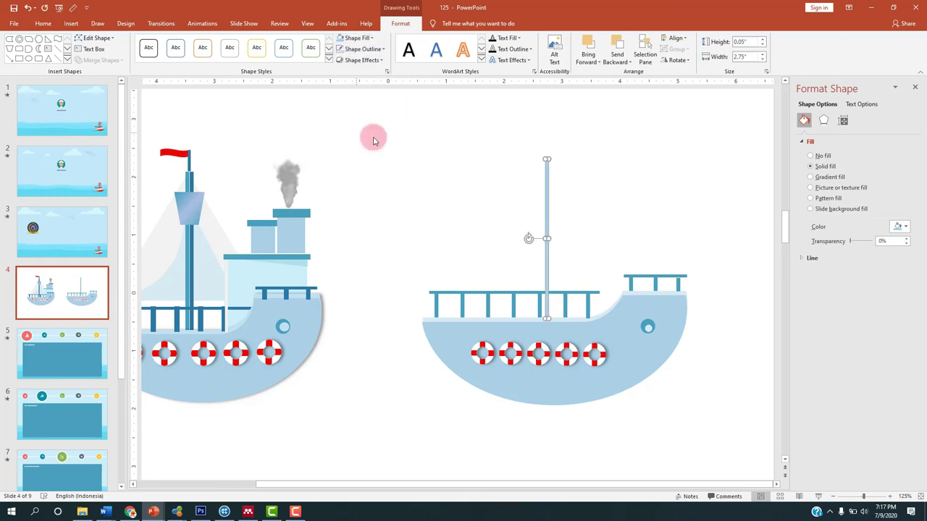
- Duplicate the mast, lay the copy exactly over it and fill it a darker blue
{"action": "key", "text": "ctrl+d"}
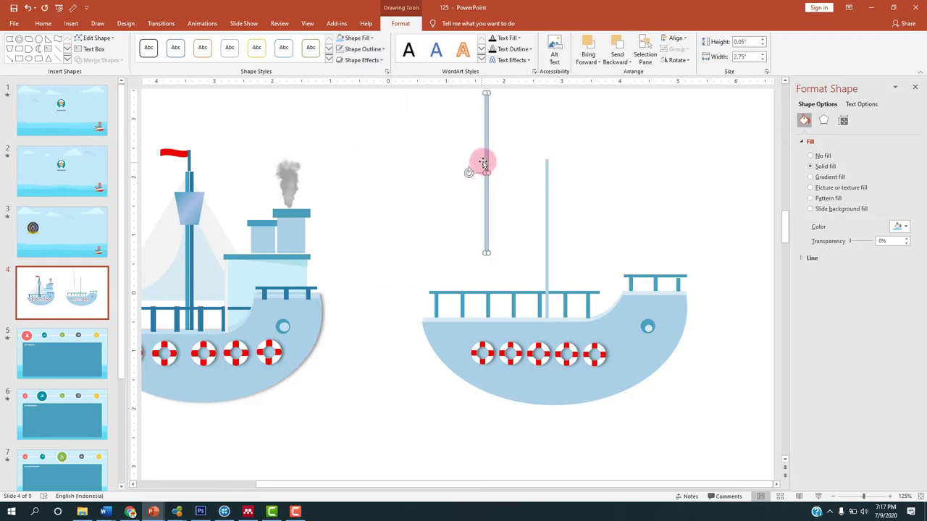
{"action": "left_click_drag", "start_coordinate": [484, 163], "coordinate": [549, 226]}
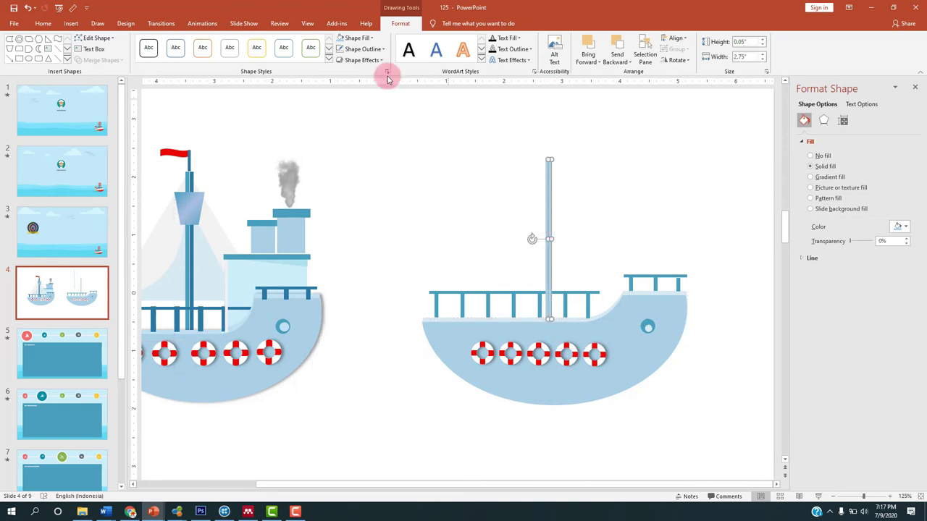
{"action": "left_click", "coordinate": [355, 37]}
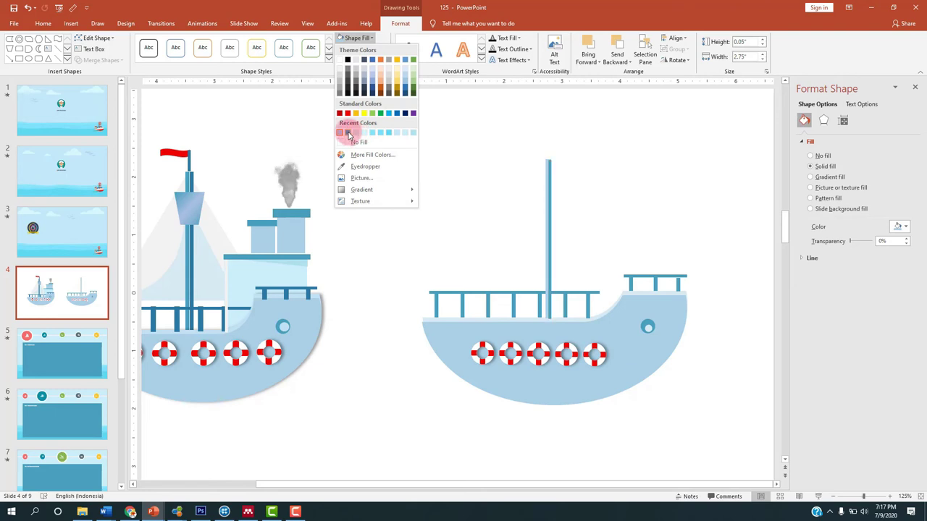
{"action": "left_click", "coordinate": [347, 132]}
{"action": "left_click", "coordinate": [597, 174]}
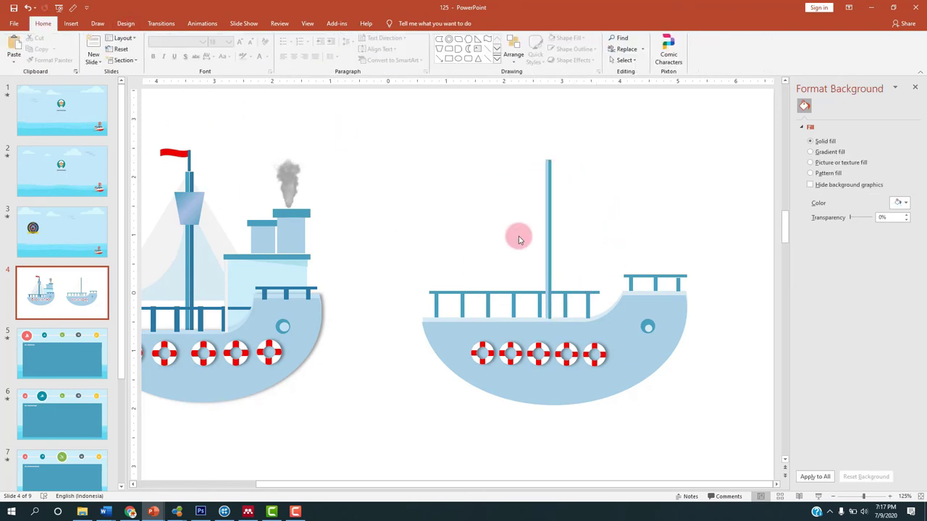
- Duplicate the mast and resize the copy into a 1.39" by 1.22" cabin rectangle on the deck
{"action": "left_click", "coordinate": [550, 217]}
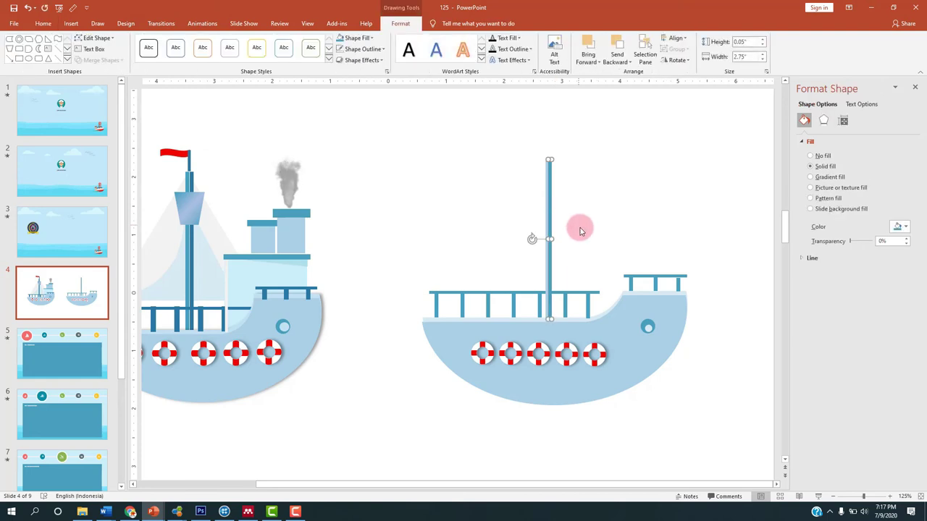
{"action": "key", "text": "ctrl+d"}
{"action": "left_click_drag", "start_coordinate": [561, 169], "coordinate": [667, 181]}
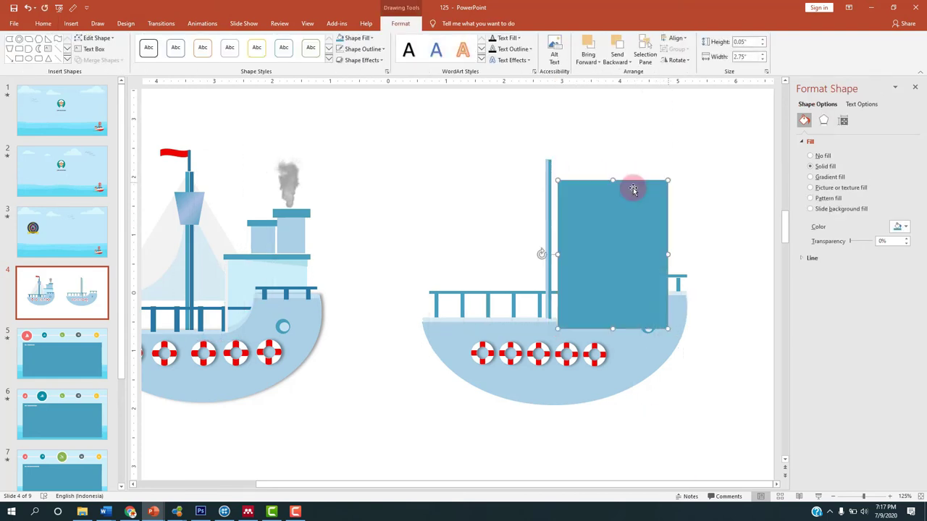
{"action": "mouse_move", "coordinate": [558, 179]}
{"action": "left_mouse_down"}
{"action": "mouse_move", "coordinate": [587, 235]}
{"action": "mouse_move", "coordinate": [638, 237]}
{"action": "left_mouse_up"}
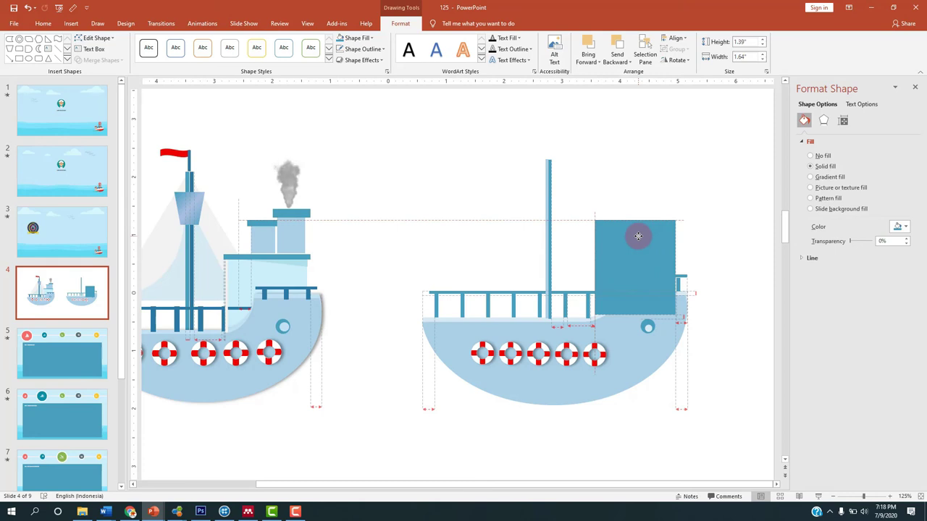
{"action": "left_click_drag", "start_coordinate": [641, 238], "coordinate": [639, 235]}
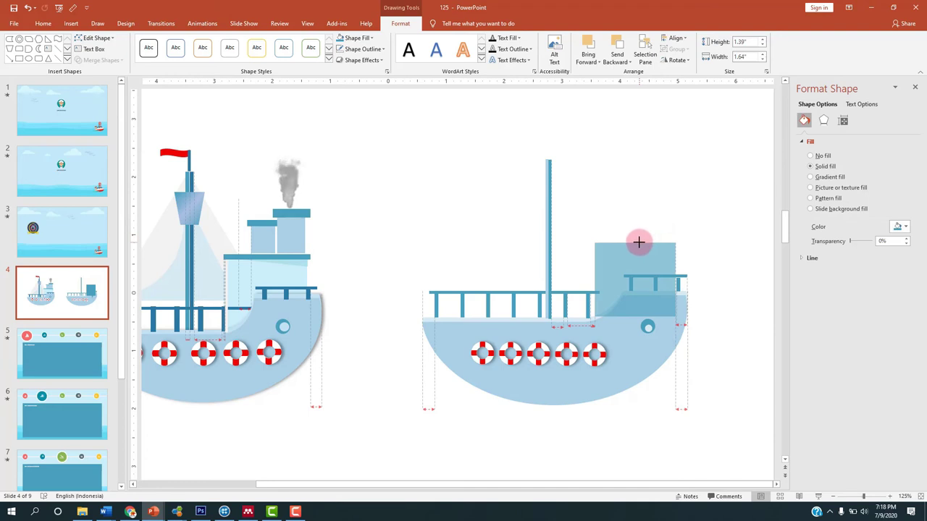
{"action": "left_click_drag", "start_coordinate": [639, 244], "coordinate": [639, 245]}
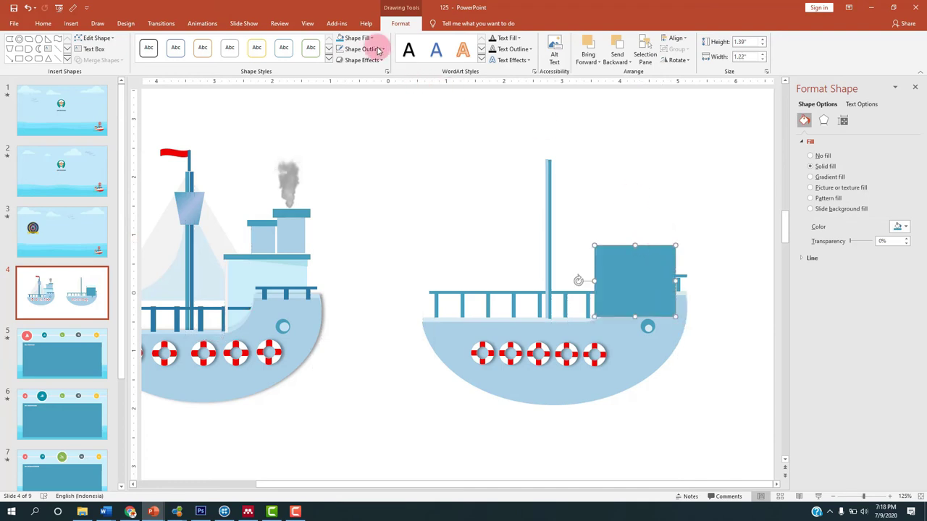
- Eyedrop the first ship's light-blue cabin colour into the cabin fill and send it to back
{"action": "left_click", "coordinate": [355, 37]}
{"action": "left_click", "coordinate": [365, 166]}
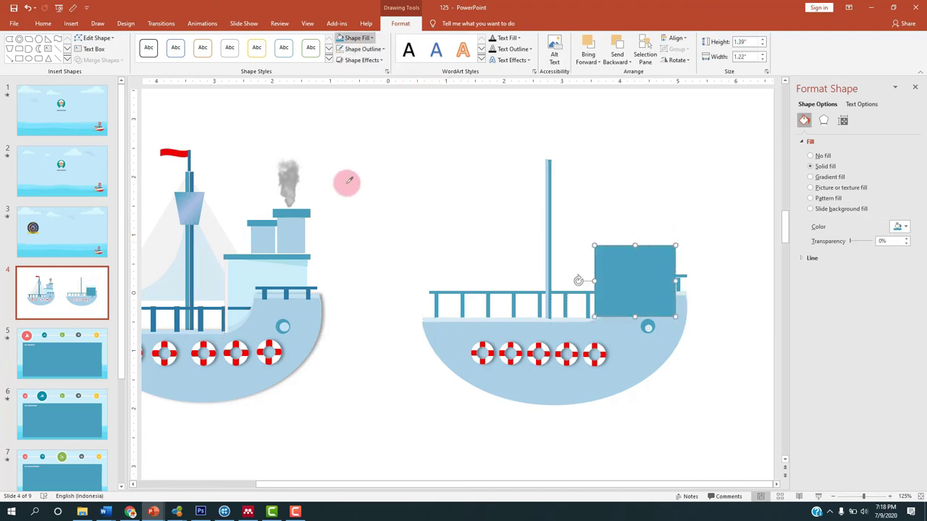
{"action": "left_click", "coordinate": [268, 265]}
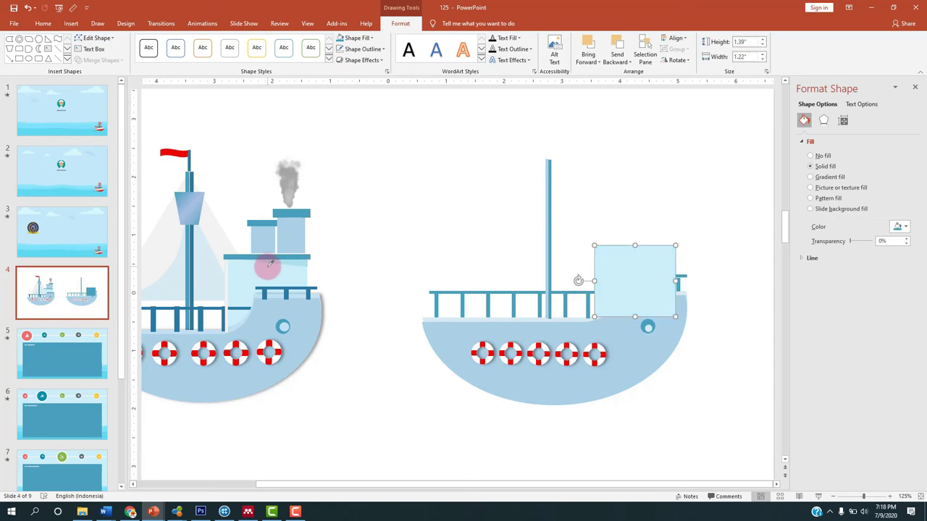
{"action": "right_click", "coordinate": [640, 271]}
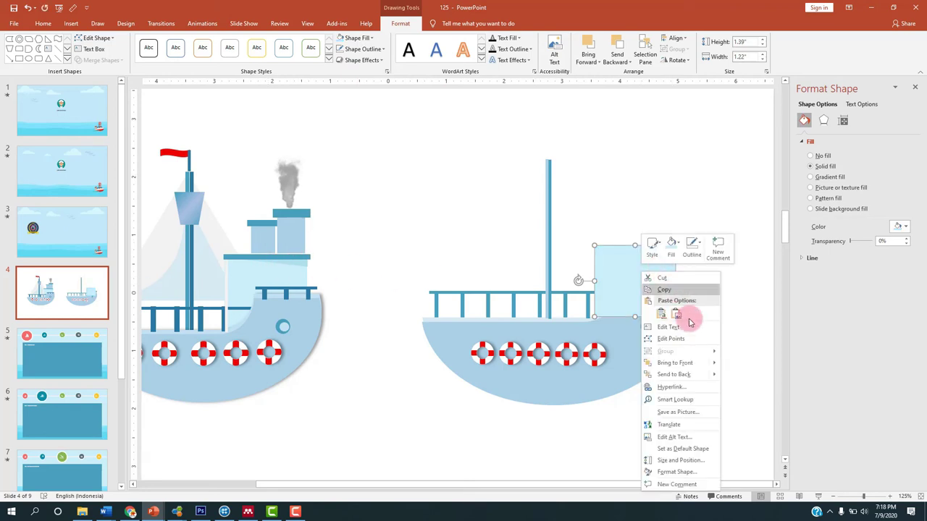
{"action": "left_click", "coordinate": [679, 376]}
{"action": "left_click", "coordinate": [695, 208]}
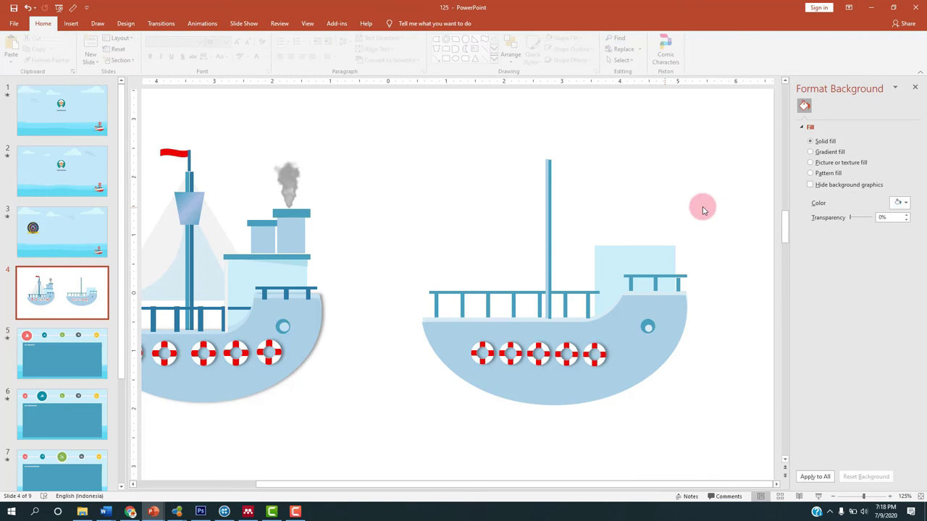
- Copy the railing bar onto the cabin as a 1.45" by 0.1" dark-blue roof bar aligned with its top
{"action": "left_click", "coordinate": [644, 275]}
{"action": "left_click_drag", "start_coordinate": [675, 290], "coordinate": [639, 243]}
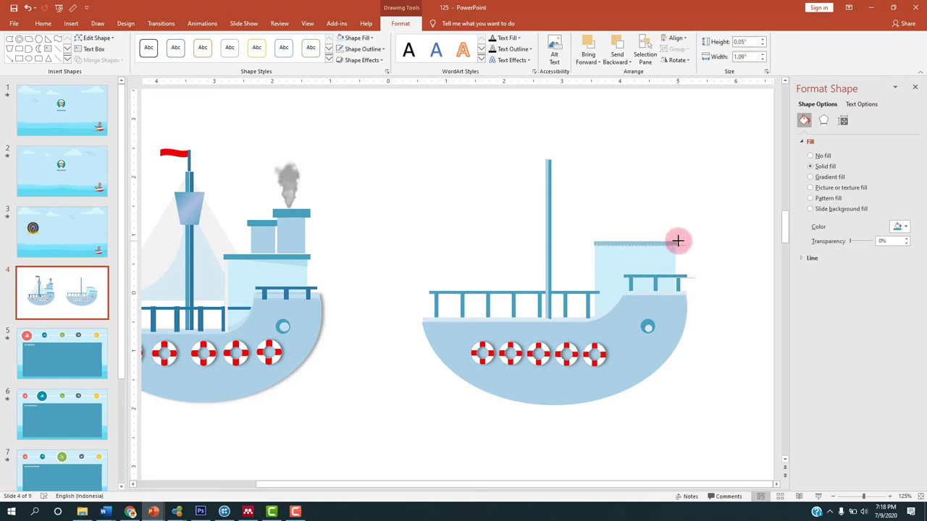
{"action": "left_click_drag", "start_coordinate": [677, 240], "coordinate": [661, 243]}
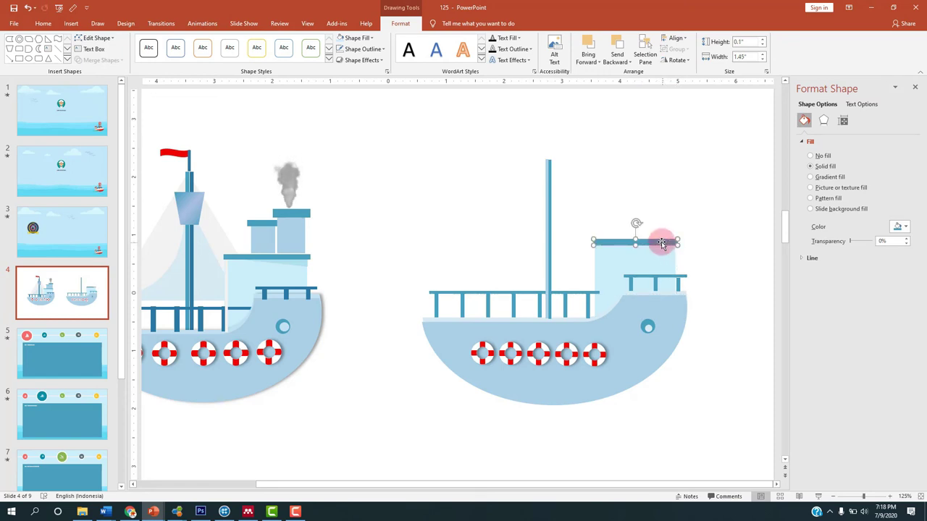
{"action": "left_click", "coordinate": [688, 244]}
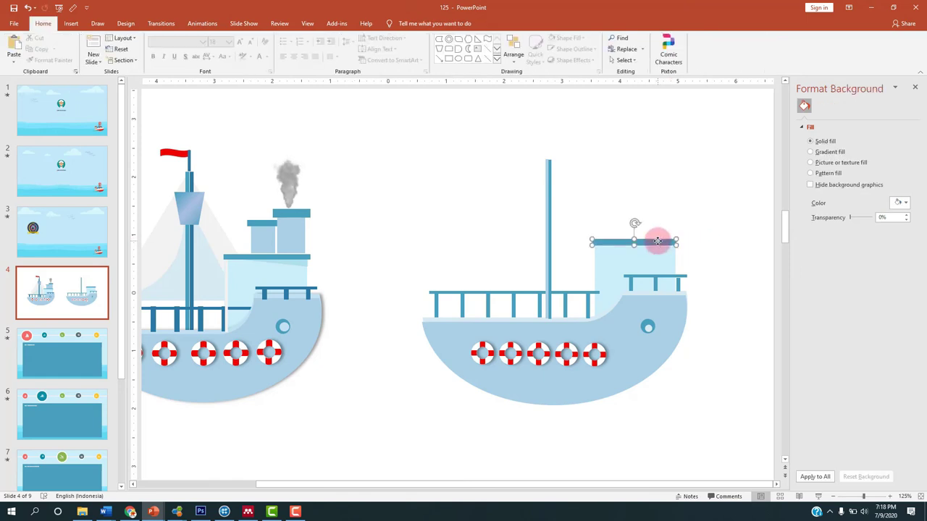
{"action": "left_click", "coordinate": [657, 241]}
{"action": "left_click", "coordinate": [704, 219]}
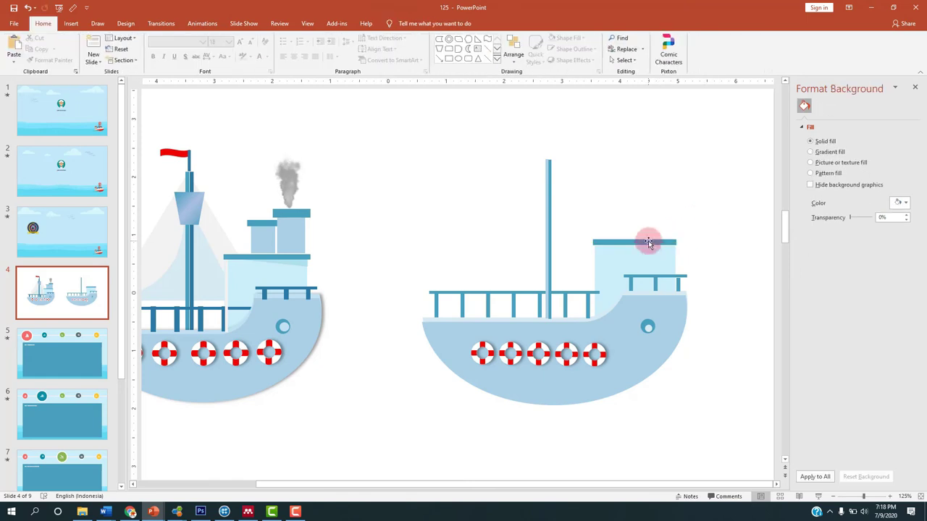
{"action": "mouse_move", "coordinate": [648, 242]}
{"action": "left_mouse_down"}
{"action": "mouse_move", "coordinate": [701, 241]}
{"action": "mouse_move", "coordinate": [621, 241]}
{"action": "left_mouse_up"}
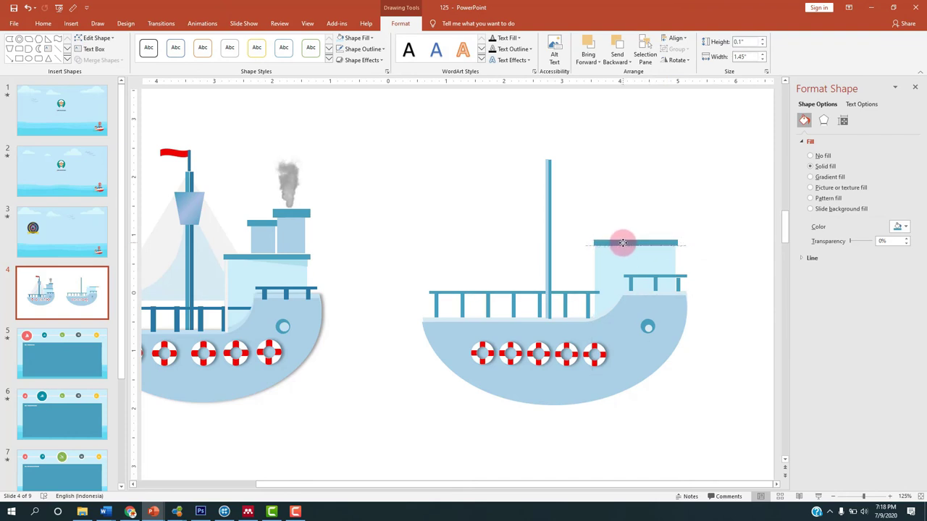
- Copy the cabin rectangle and shrink it into light-blue funnels rising above the roof
{"action": "left_click", "coordinate": [679, 217]}
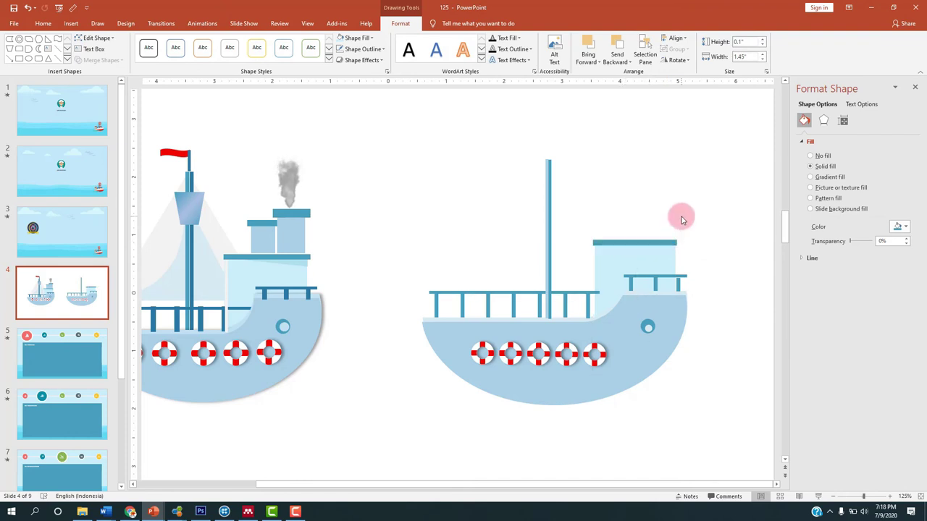
{"action": "left_click_drag", "start_coordinate": [625, 277], "coordinate": [634, 272]}
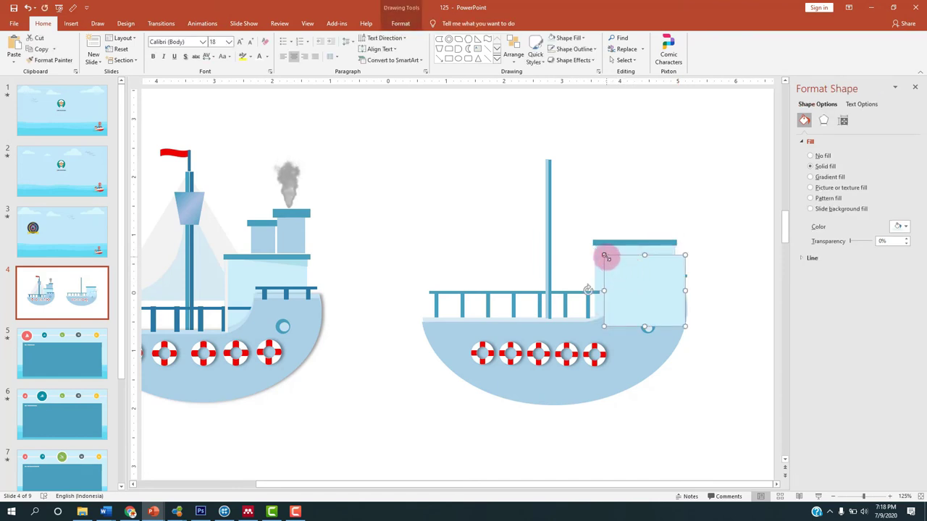
{"action": "left_click_drag", "start_coordinate": [605, 257], "coordinate": [613, 214]}
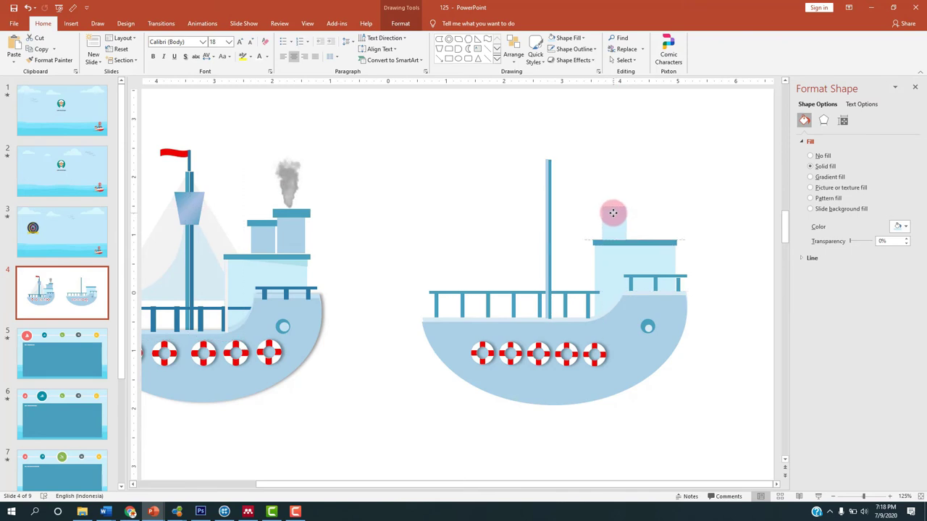
{"action": "left_click_drag", "start_coordinate": [619, 227], "coordinate": [645, 223]}
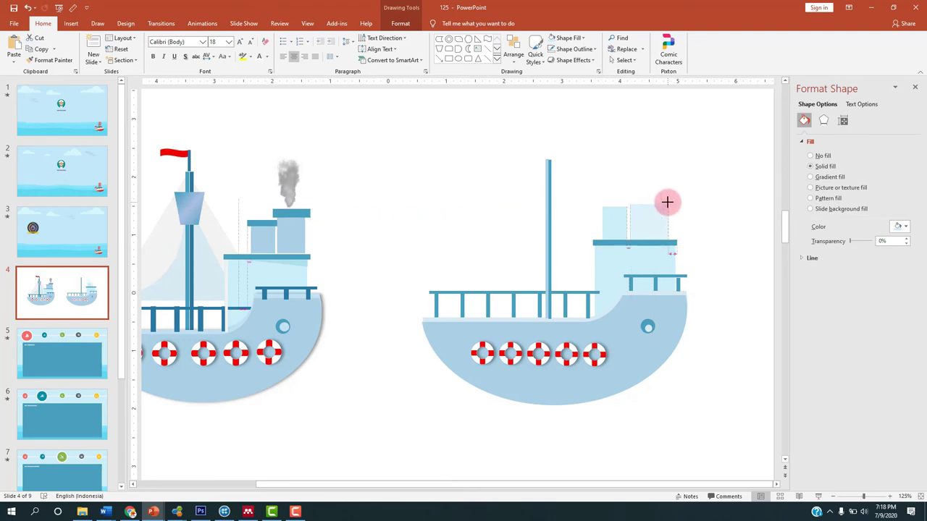
{"action": "left_click", "coordinate": [718, 201]}
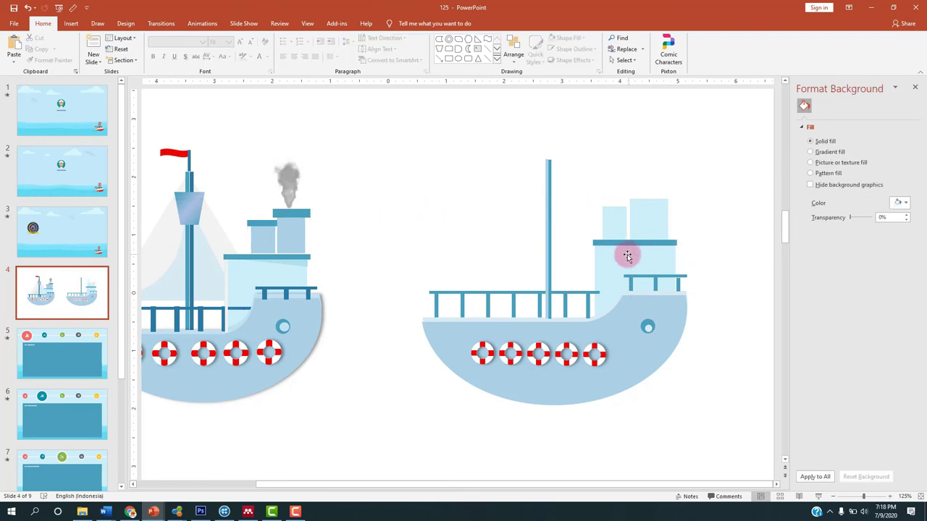
- Copy the roof bar and set it on top of a funnel as a dark-blue cap
{"action": "mouse_move", "coordinate": [630, 243]}
{"action": "left_mouse_down"}
{"action": "mouse_move", "coordinate": [635, 252]}
{"action": "mouse_move", "coordinate": [633, 199]}
{"action": "left_mouse_up"}
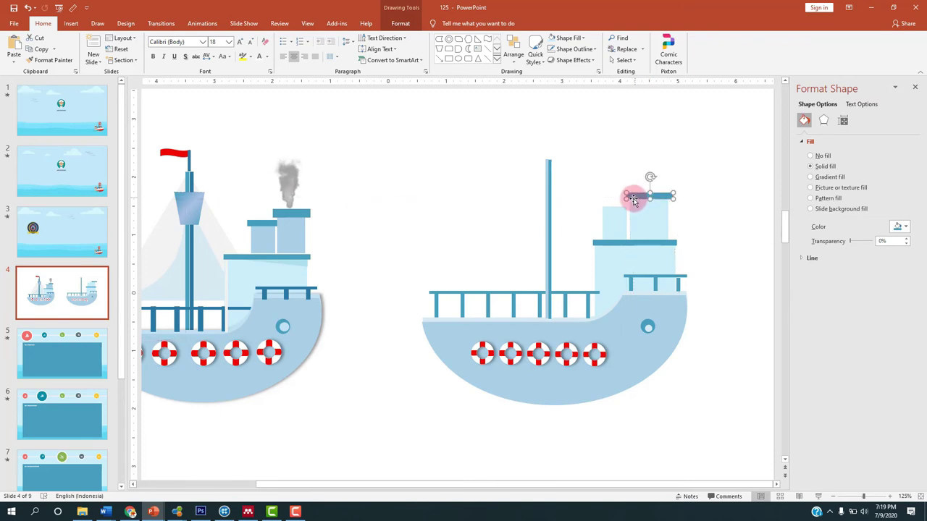
{"action": "mouse_move", "coordinate": [641, 201]}
{"action": "left_mouse_down"}
{"action": "mouse_move", "coordinate": [589, 204]}
{"action": "mouse_move", "coordinate": [599, 200]}
{"action": "left_mouse_up"}
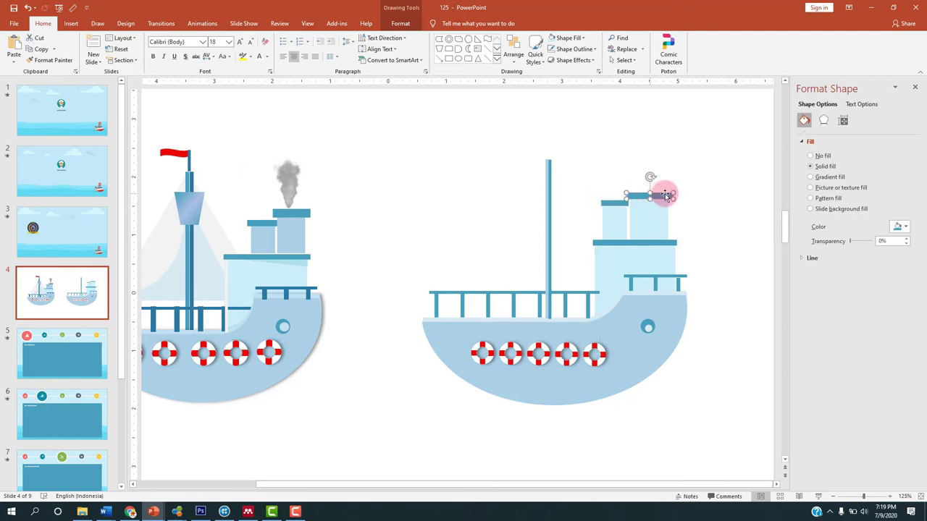
{"action": "left_click", "coordinate": [703, 196]}
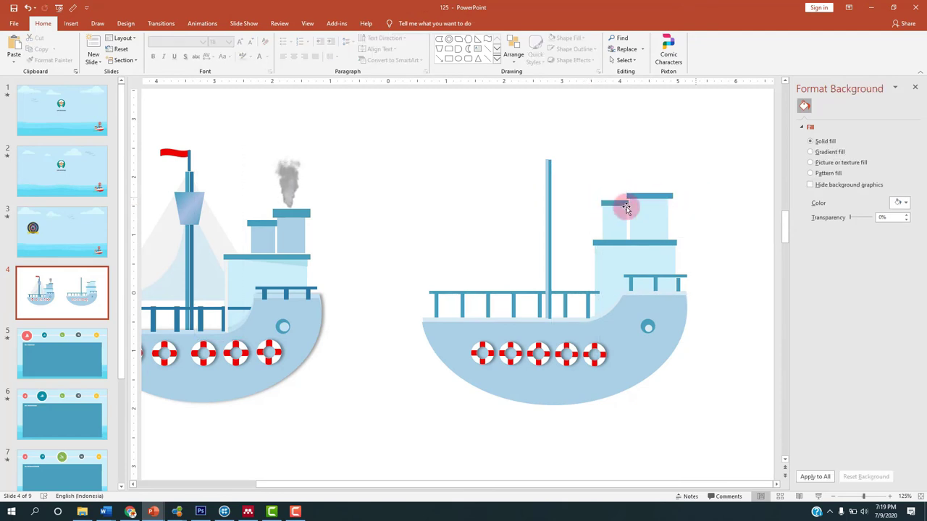
- Paste a copy of the first ship's animated smoke GIF and move it onto the second ship's funnel
{"action": "left_click", "coordinate": [296, 166]}
{"action": "left_click", "coordinate": [357, 182]}
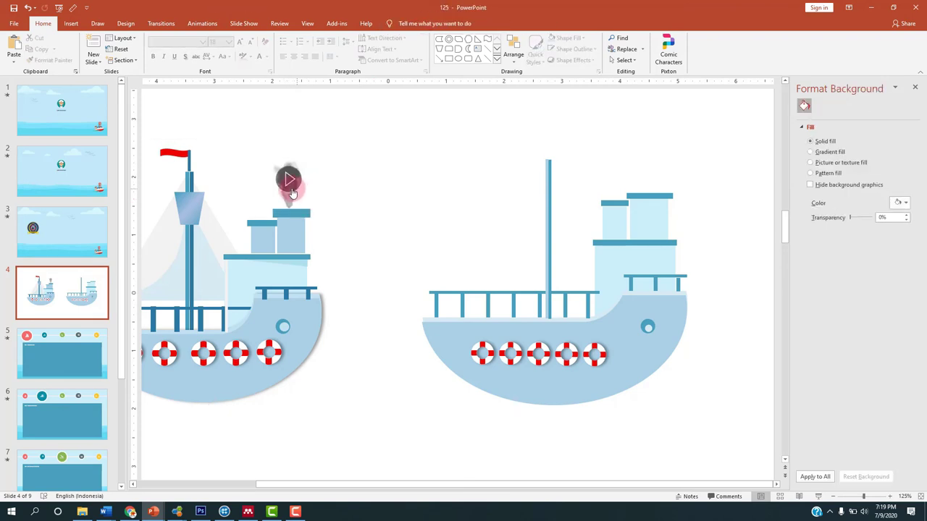
{"action": "left_click", "coordinate": [288, 201]}
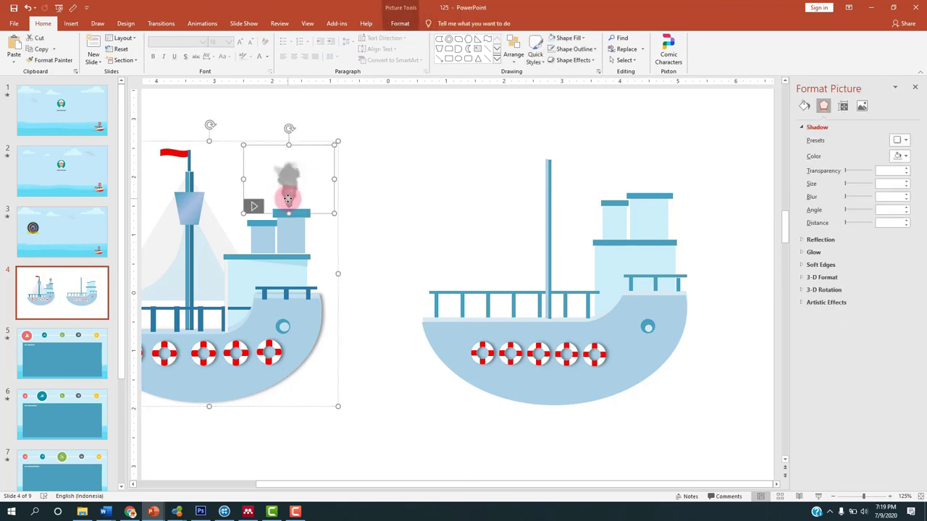
{"action": "left_click", "coordinate": [536, 137]}
{"action": "key", "text": "ctrl+v"}
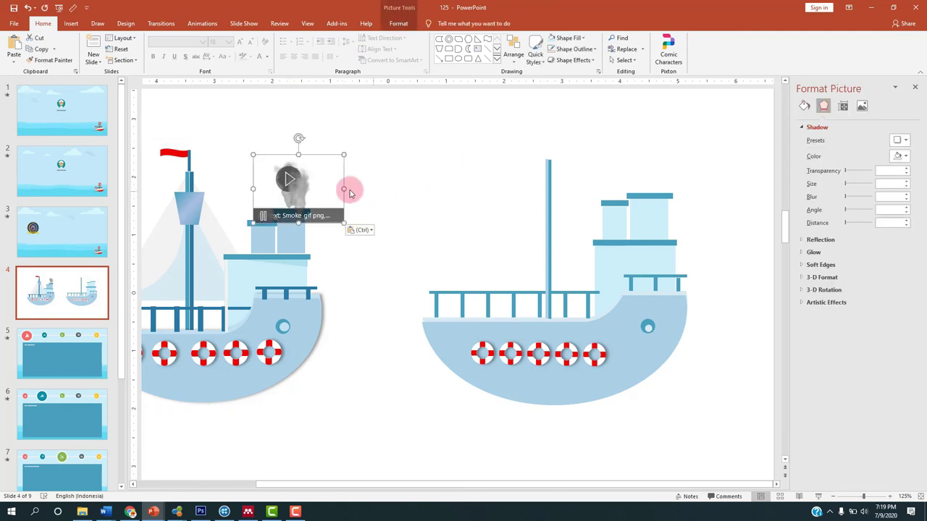
{"action": "mouse_move", "coordinate": [369, 186]}
{"action": "left_mouse_down"}
{"action": "mouse_move", "coordinate": [599, 136]}
{"action": "mouse_move", "coordinate": [677, 161]}
{"action": "left_mouse_up"}
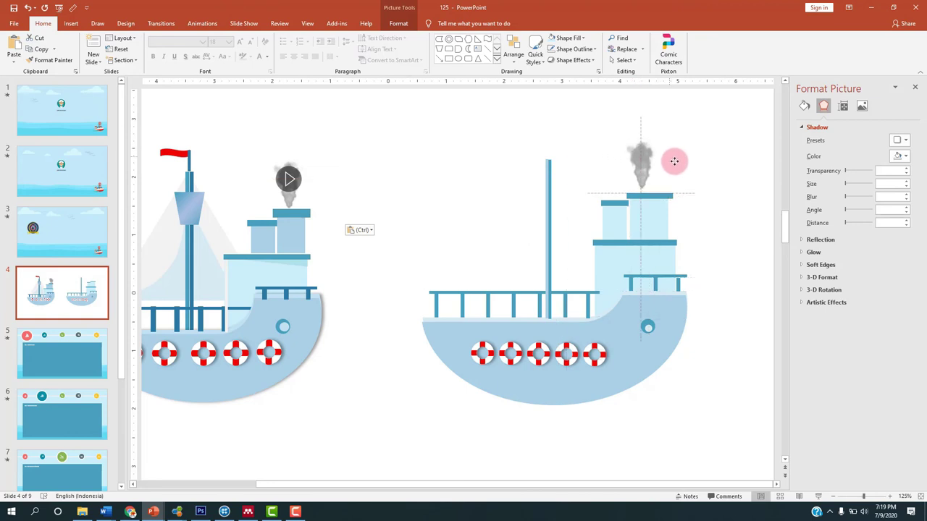
{"action": "left_click", "coordinate": [715, 162]}
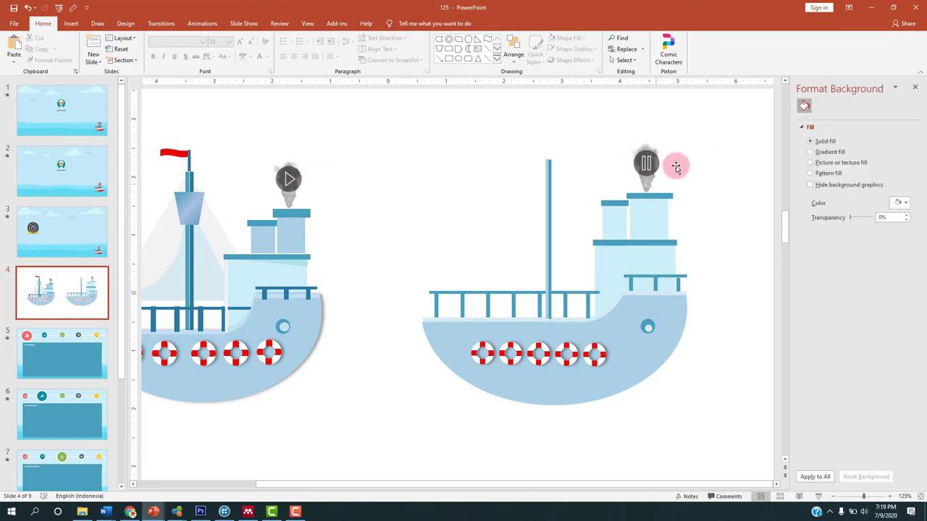
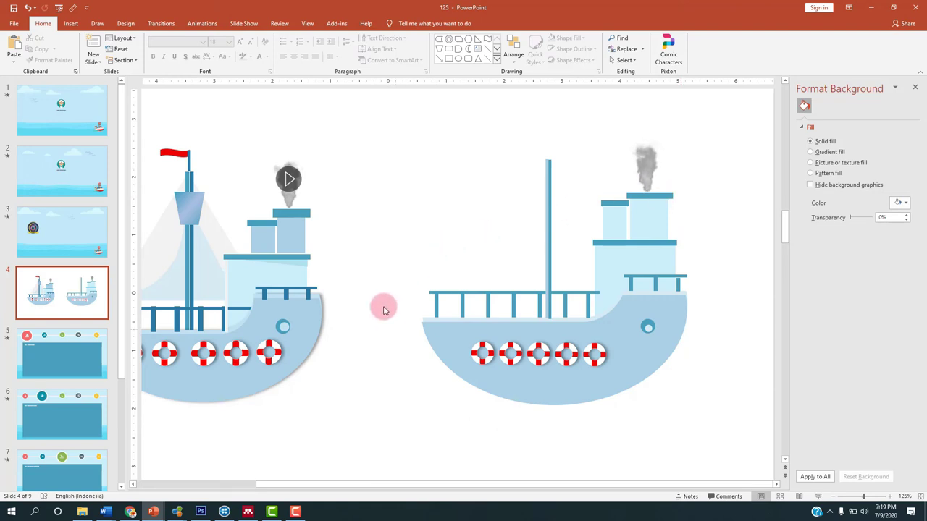
- Select and then deselect the left ship picture, and bring up the Insert ribbon
{"action": "left_click", "coordinate": [177, 165]}
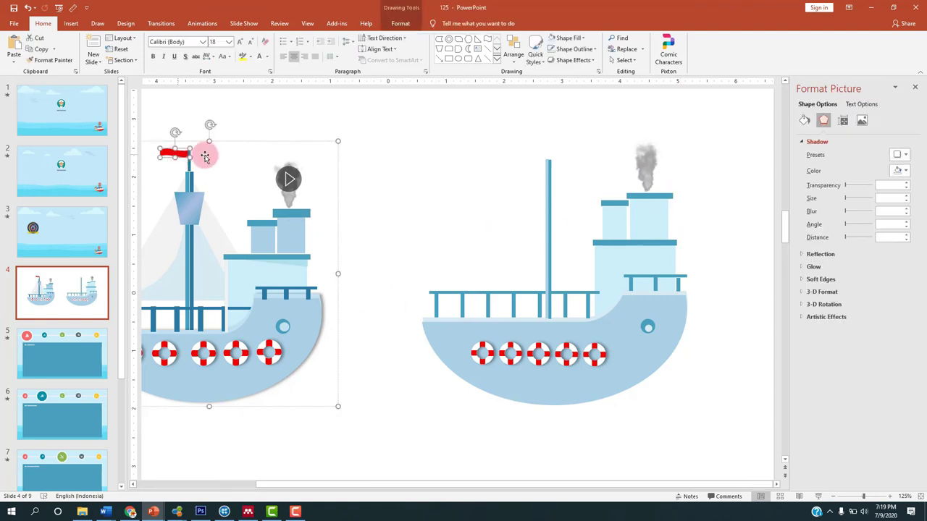
{"action": "left_click", "coordinate": [507, 162]}
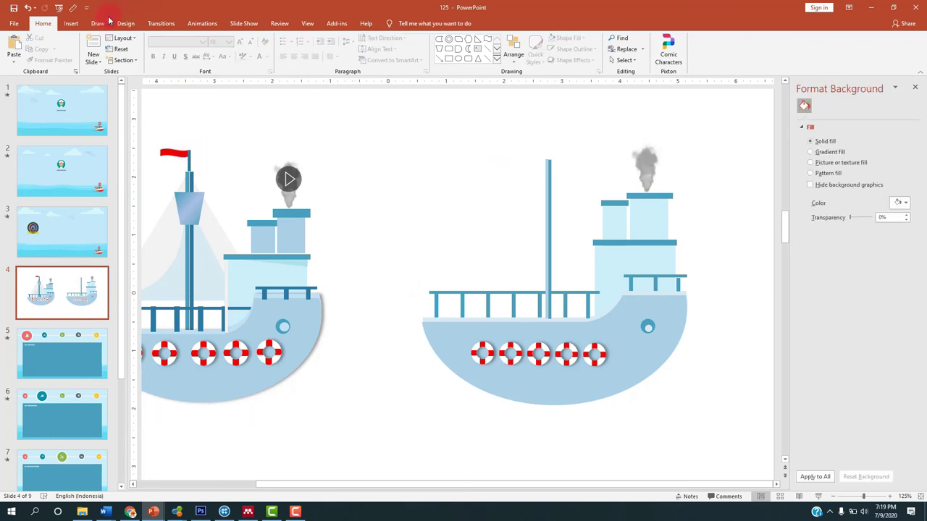
{"action": "left_click", "coordinate": [72, 24]}
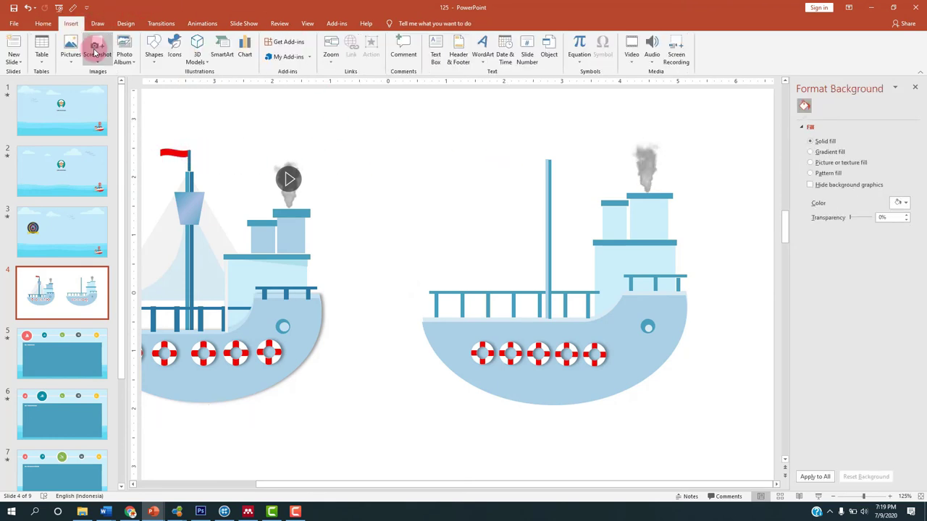
- Draw a red wave shape with no outline above the right ship
{"action": "left_click", "coordinate": [152, 58]}
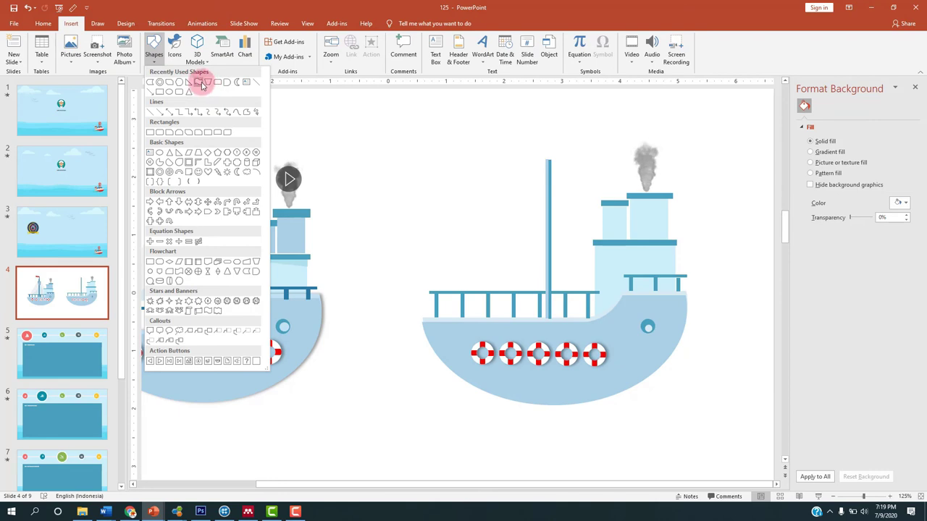
{"action": "left_click", "coordinate": [177, 273]}
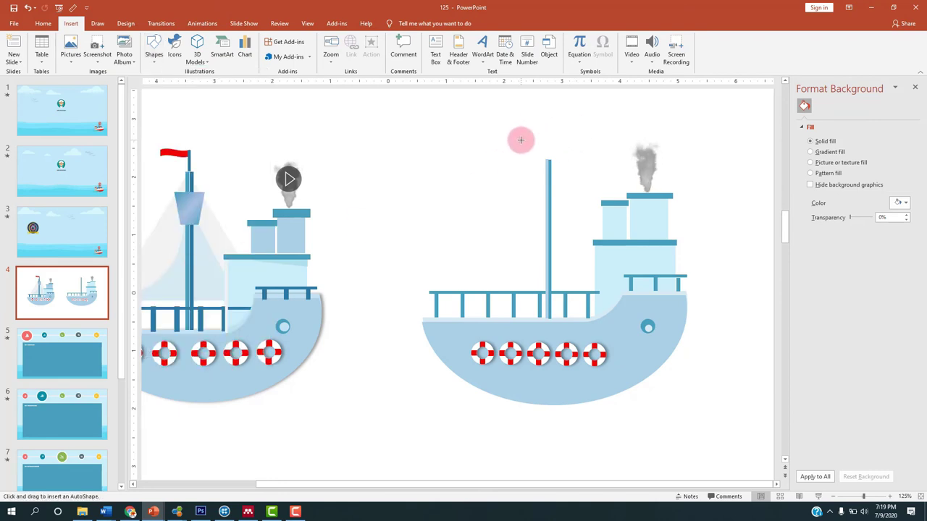
{"action": "mouse_move", "coordinate": [513, 133]}
{"action": "left_mouse_down"}
{"action": "mouse_move", "coordinate": [542, 146]}
{"action": "mouse_move", "coordinate": [499, 132]}
{"action": "left_mouse_up"}
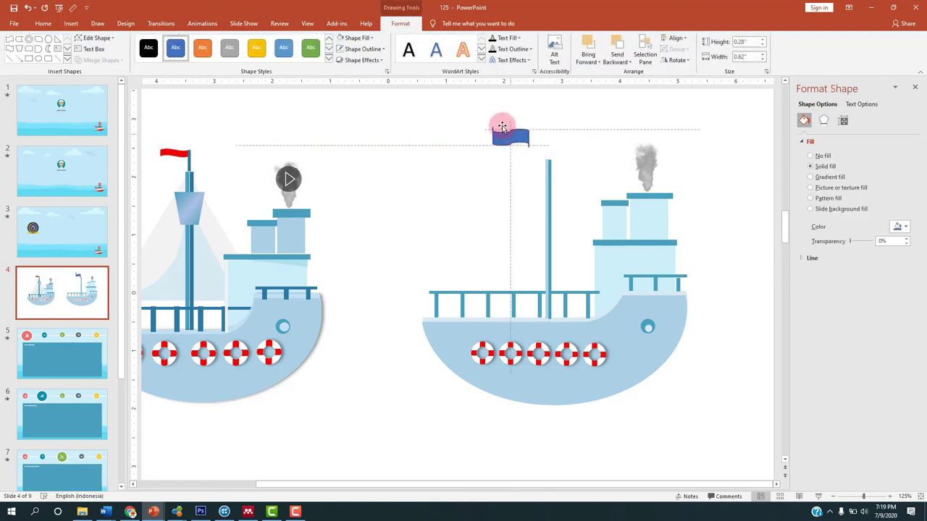
{"action": "left_click", "coordinate": [362, 49]}
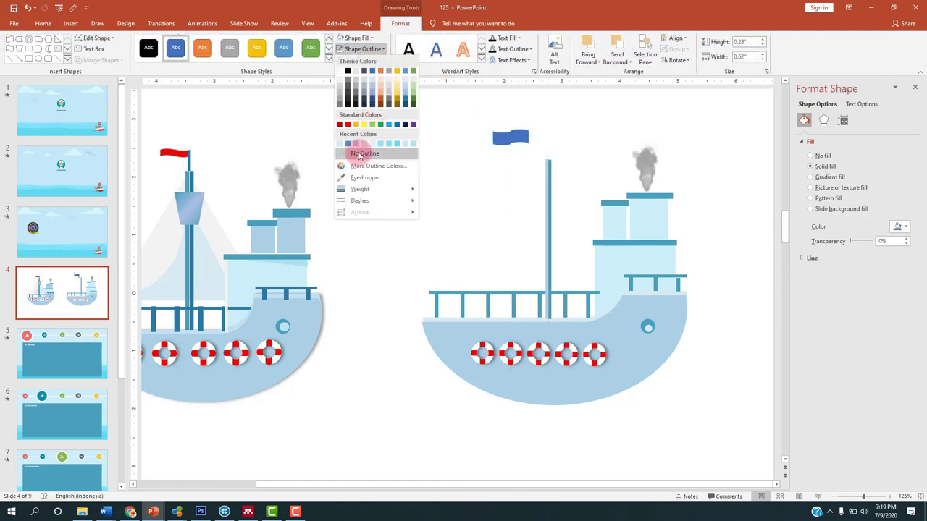
{"action": "left_click", "coordinate": [362, 150]}
{"action": "left_click", "coordinate": [361, 39]}
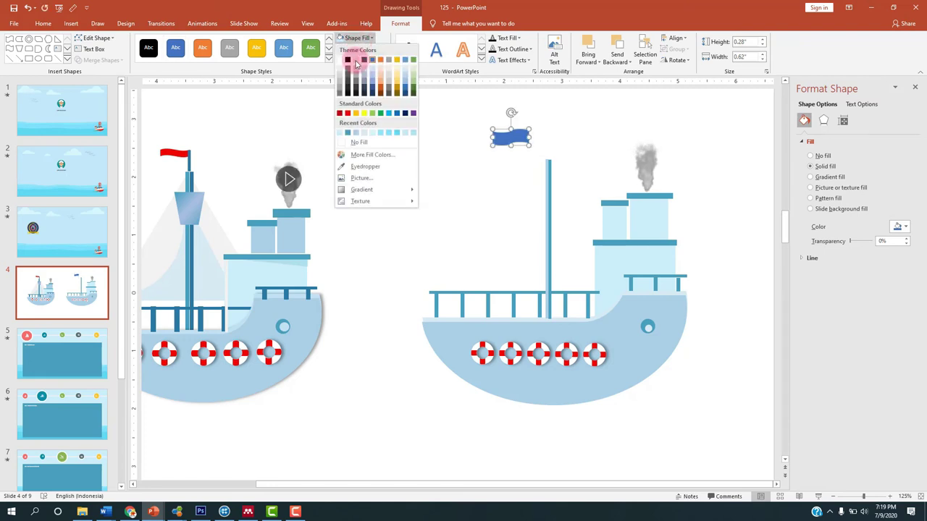
{"action": "left_click", "coordinate": [345, 111]}
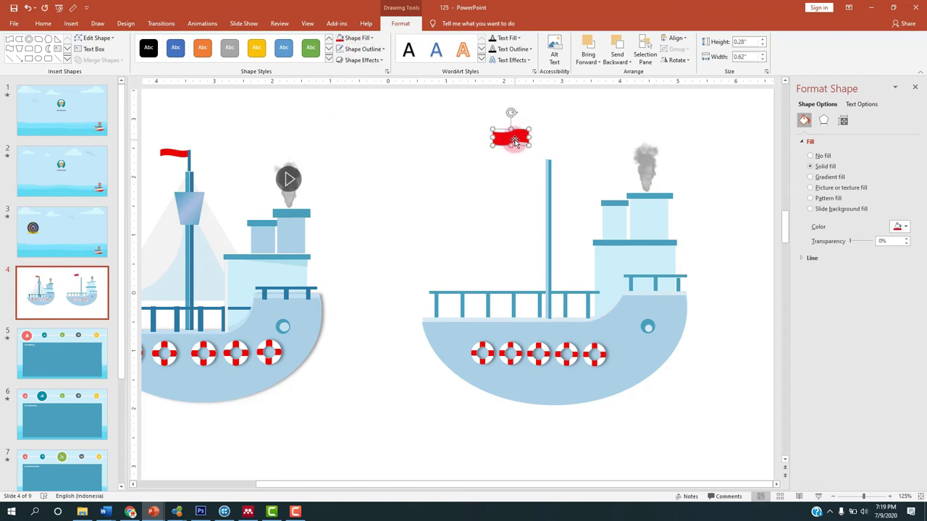
- Duplicate the red wave and make the lower copy white
{"action": "key", "text": "ctrl+d"}
{"action": "left_click_drag", "start_coordinate": [509, 148], "coordinate": [520, 164]}
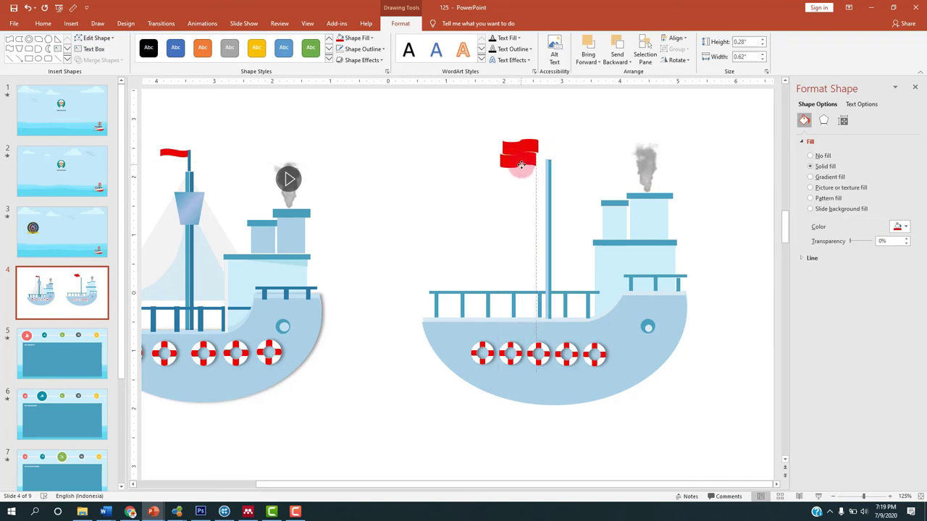
{"action": "left_click", "coordinate": [356, 38]}
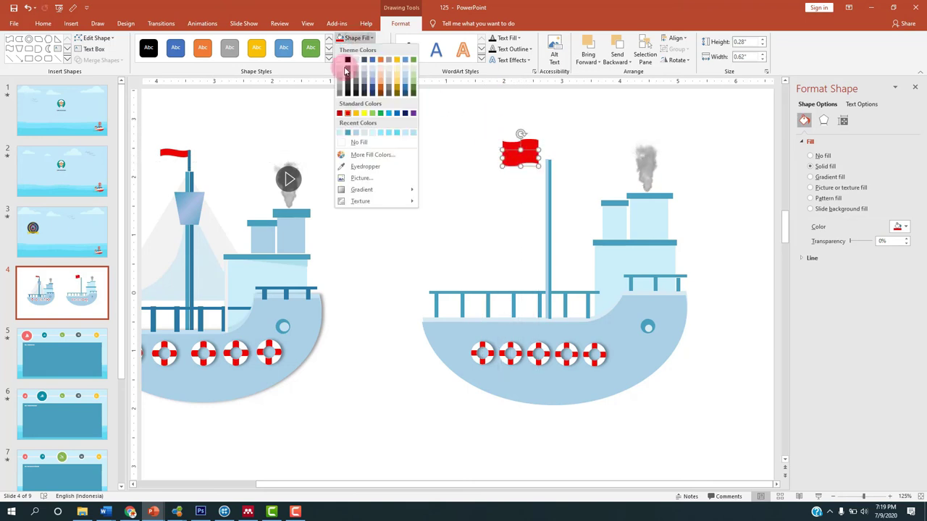
{"action": "left_click", "coordinate": [343, 73]}
{"action": "left_click", "coordinate": [362, 39]}
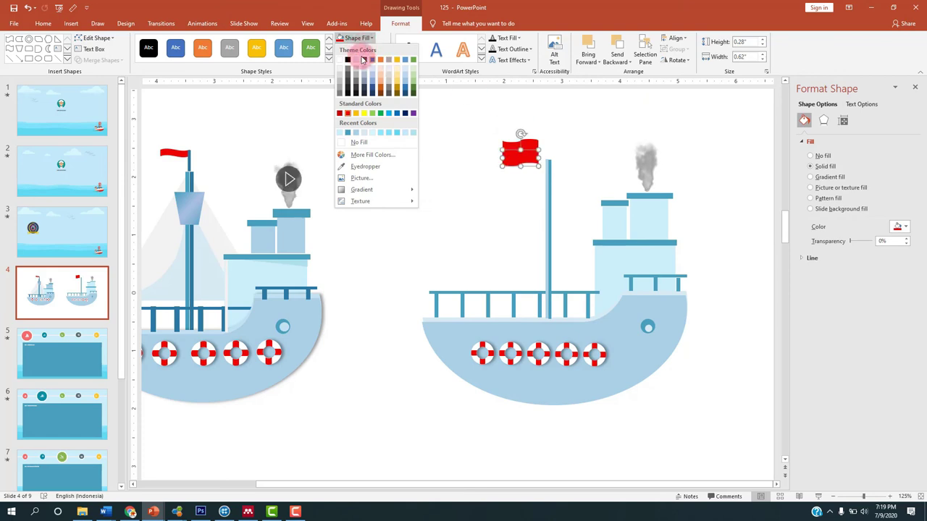
{"action": "left_click", "coordinate": [343, 72]}
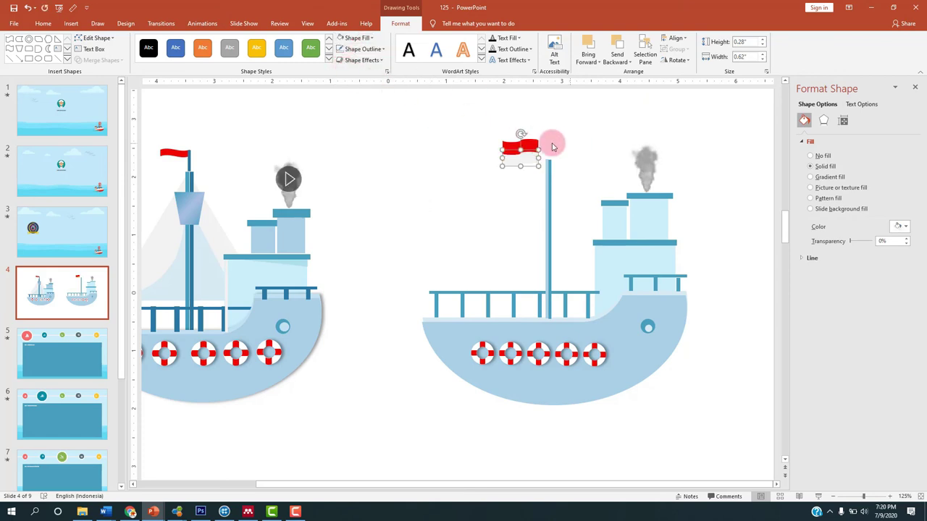
{"action": "left_click", "coordinate": [375, 49]}
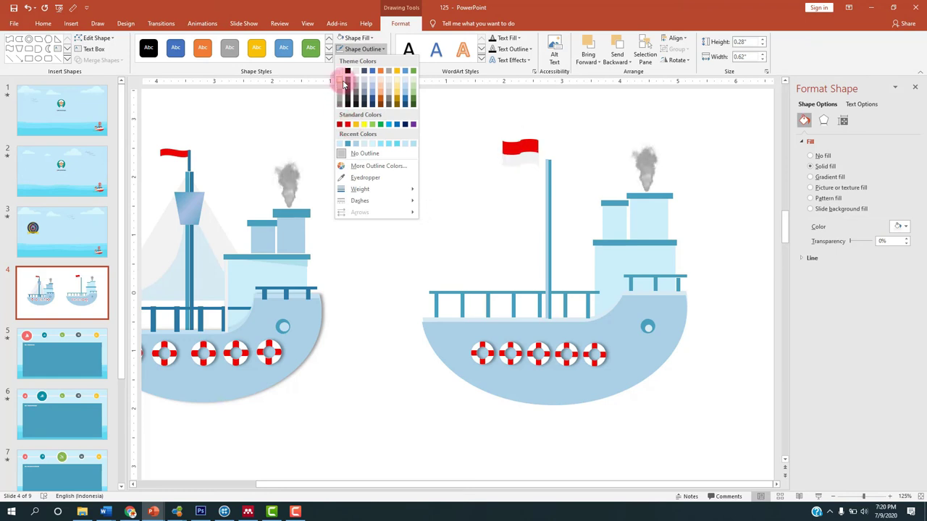
- Select both flag halves together and settle them on the right mast top
{"action": "left_click", "coordinate": [343, 86]}
{"action": "left_click", "coordinate": [548, 130]}
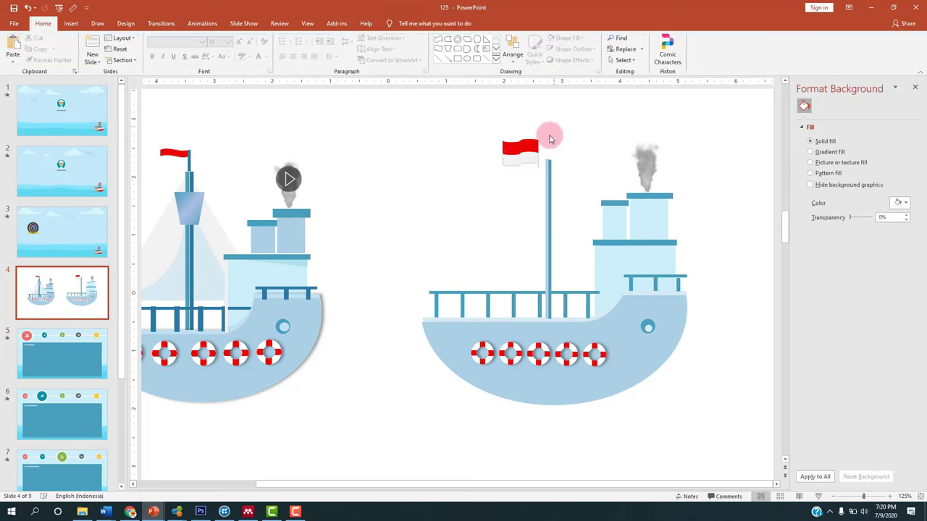
{"action": "mouse_move", "coordinate": [475, 132]}
{"action": "left_mouse_down"}
{"action": "mouse_move", "coordinate": [539, 183]}
{"action": "mouse_move", "coordinate": [539, 148]}
{"action": "left_mouse_up"}
{"action": "left_click", "coordinate": [532, 175]}
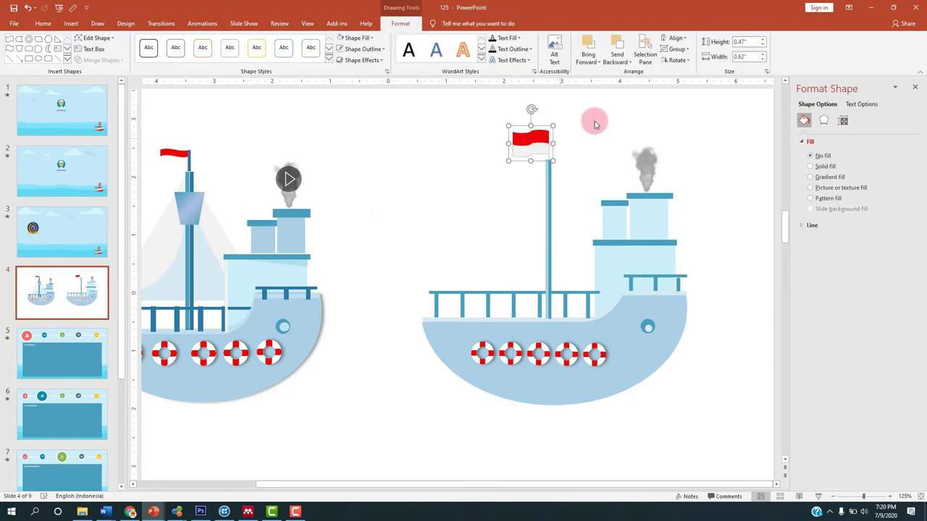
{"action": "left_click", "coordinate": [608, 122]}
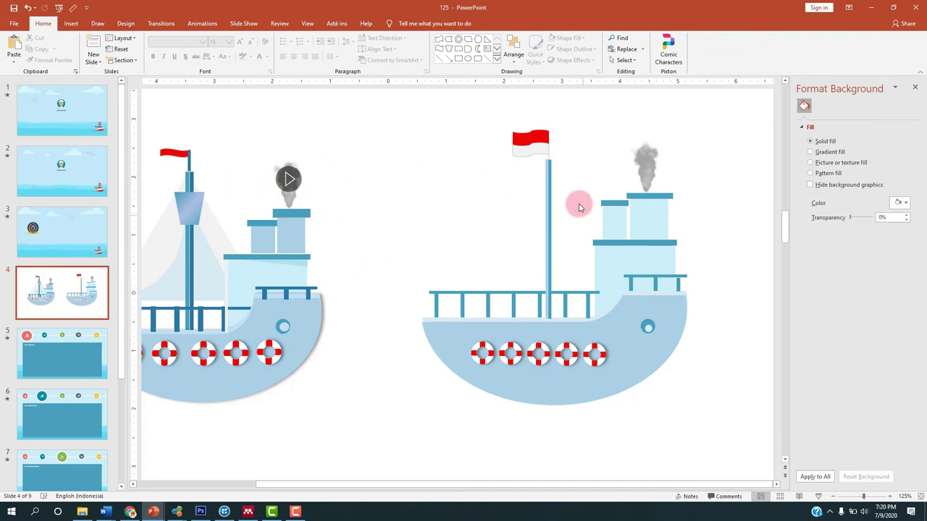
- Draw an outline-free aqua trapezoid lookout on the right mast below the flag
{"action": "left_click", "coordinate": [71, 24]}
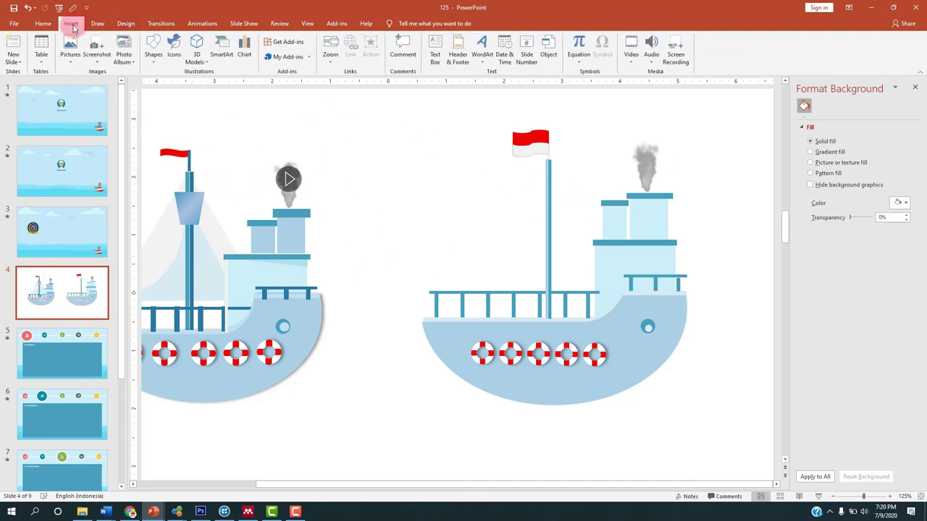
{"action": "left_click", "coordinate": [154, 46]}
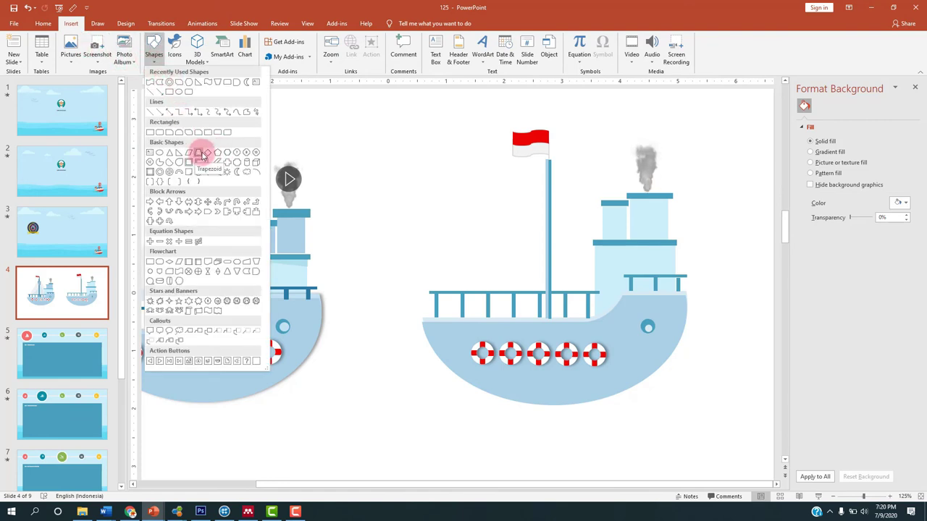
{"action": "left_click", "coordinate": [257, 265]}
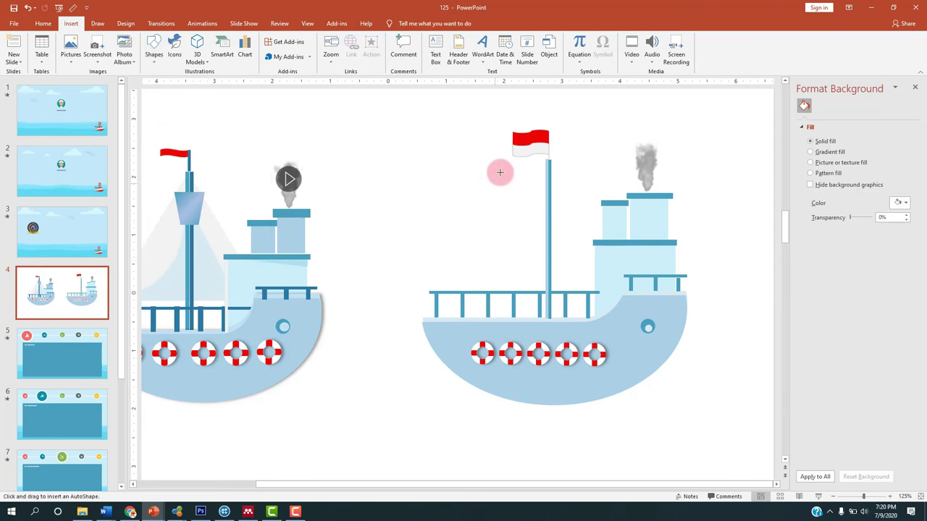
{"action": "left_click_drag", "start_coordinate": [533, 175], "coordinate": [561, 210]}
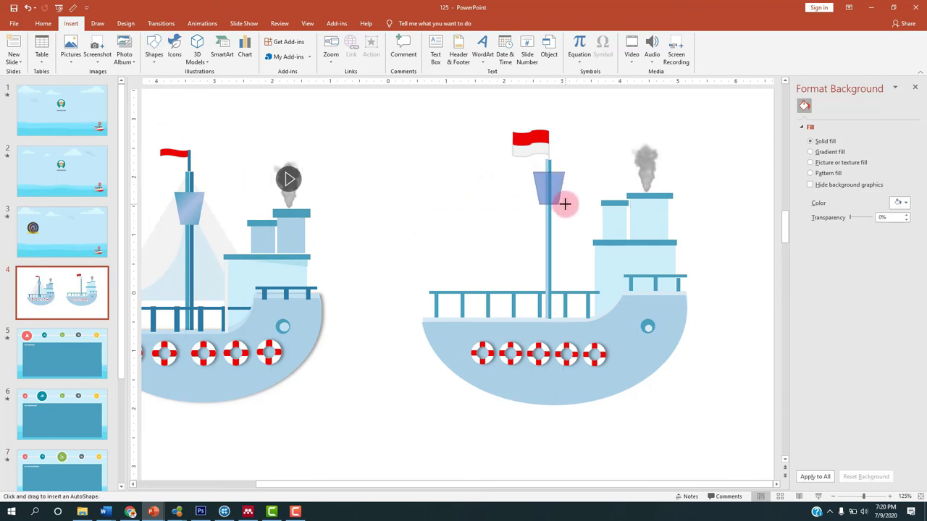
{"action": "left_click_drag", "start_coordinate": [564, 204], "coordinate": [565, 204]}
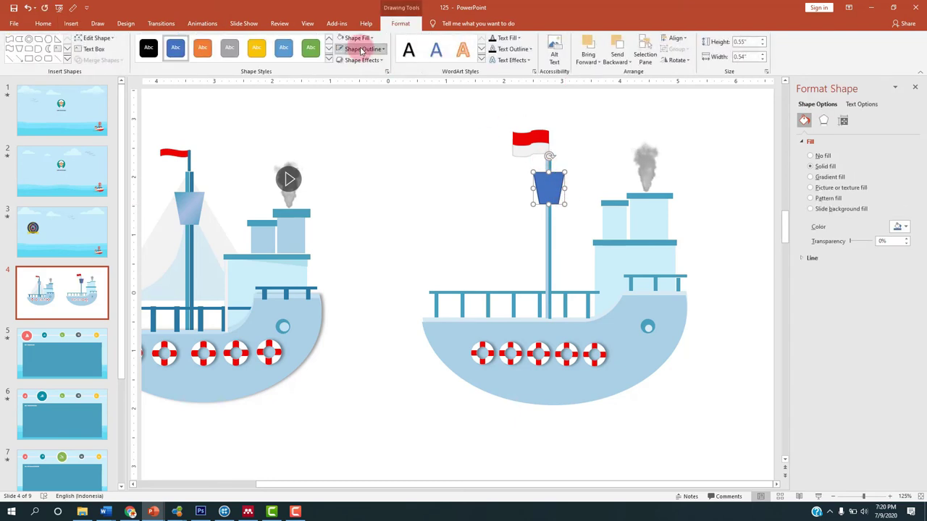
{"action": "left_click", "coordinate": [362, 48]}
{"action": "left_click", "coordinate": [363, 151]}
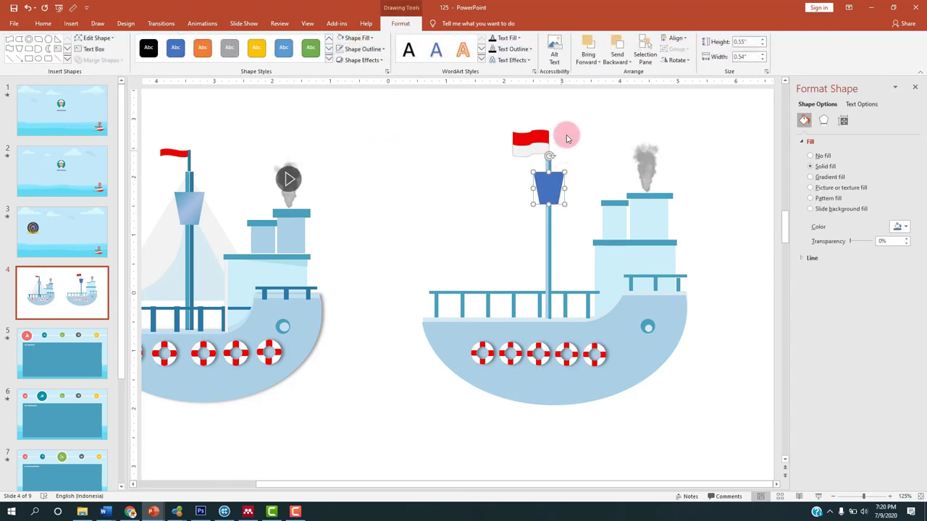
{"action": "left_click", "coordinate": [363, 39]}
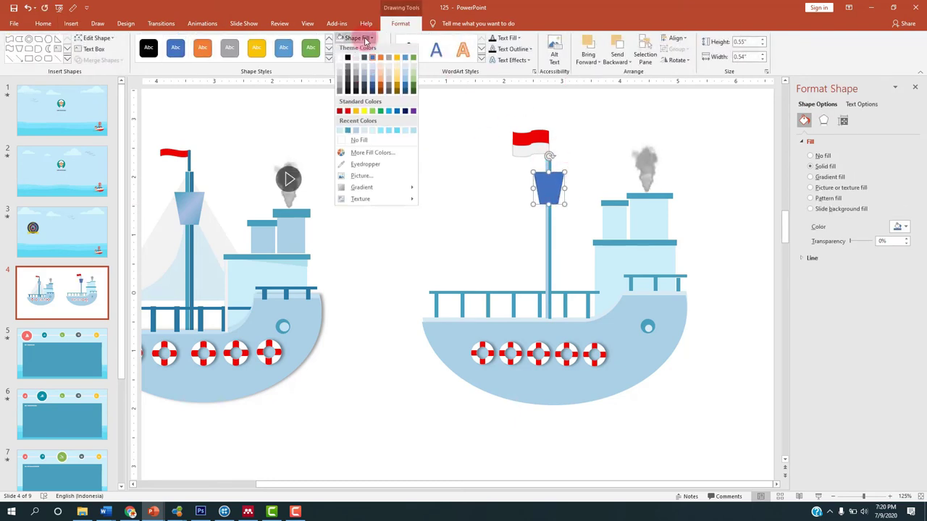
{"action": "left_click", "coordinate": [348, 136]}
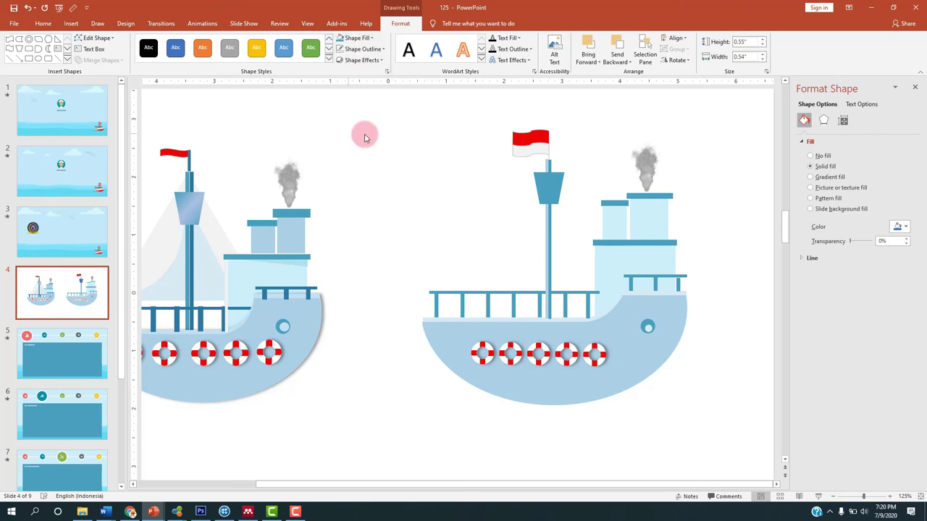
{"action": "left_click_drag", "start_coordinate": [548, 183], "coordinate": [552, 186]}
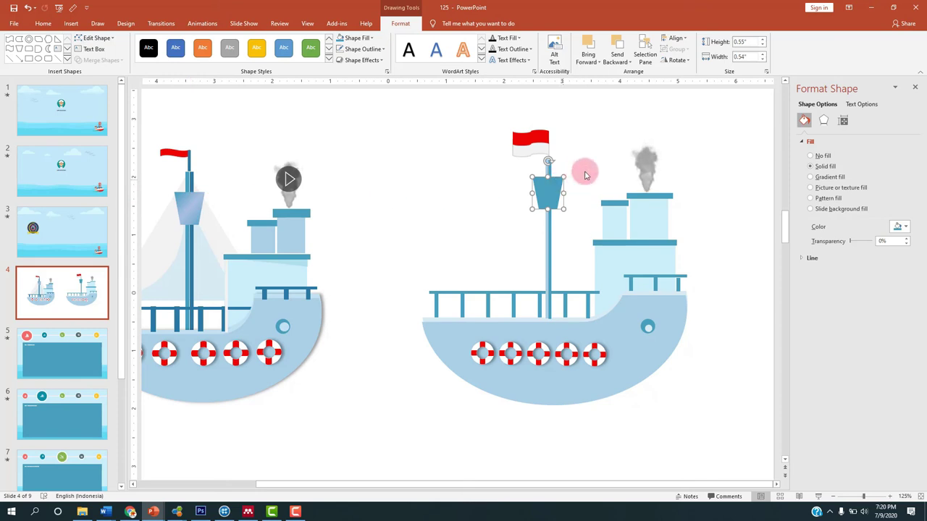
- Give the trapezoid a gradient fill, then try and undo a gradient slide background
{"action": "left_click", "coordinate": [815, 178]}
{"action": "left_click", "coordinate": [464, 202]}
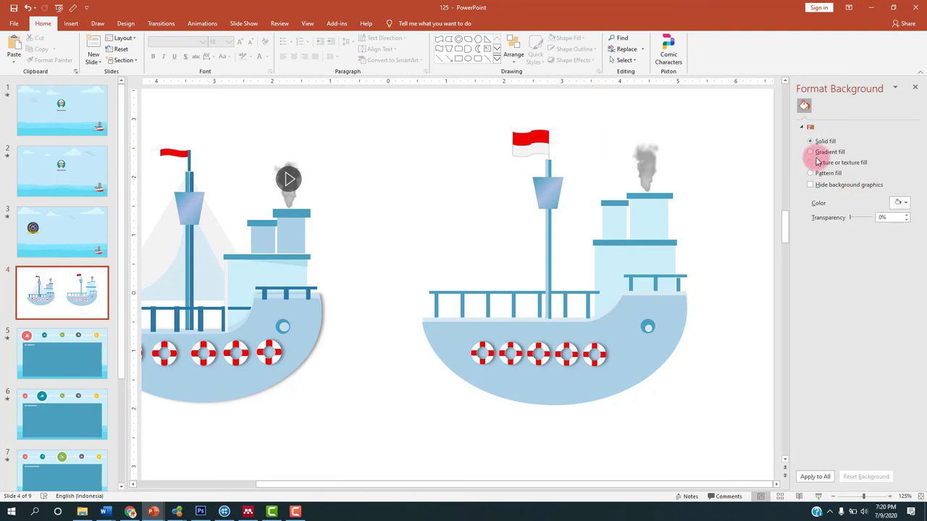
{"action": "left_click", "coordinate": [817, 152]}
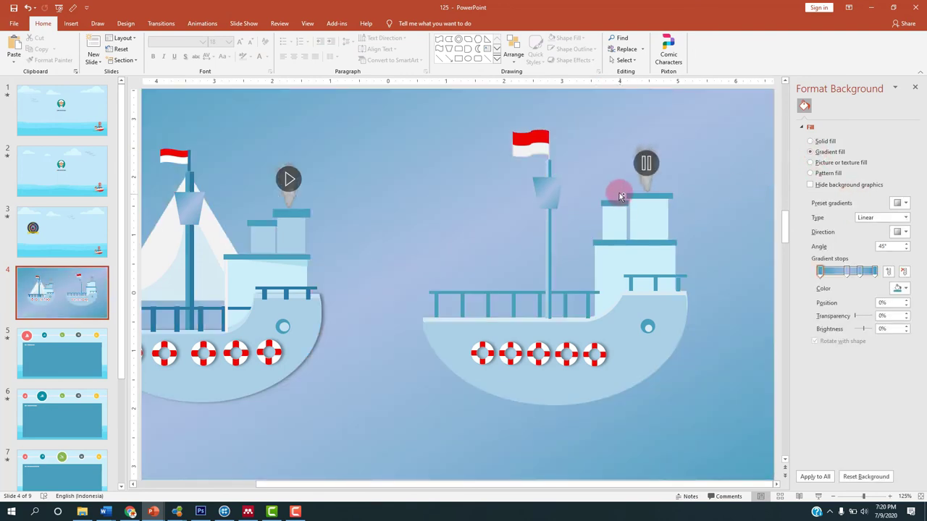
{"action": "key", "text": "ctrl+z"}
- Shift the trapezoid's gradient stops to adjust its shading
{"action": "left_click", "coordinate": [548, 191]}
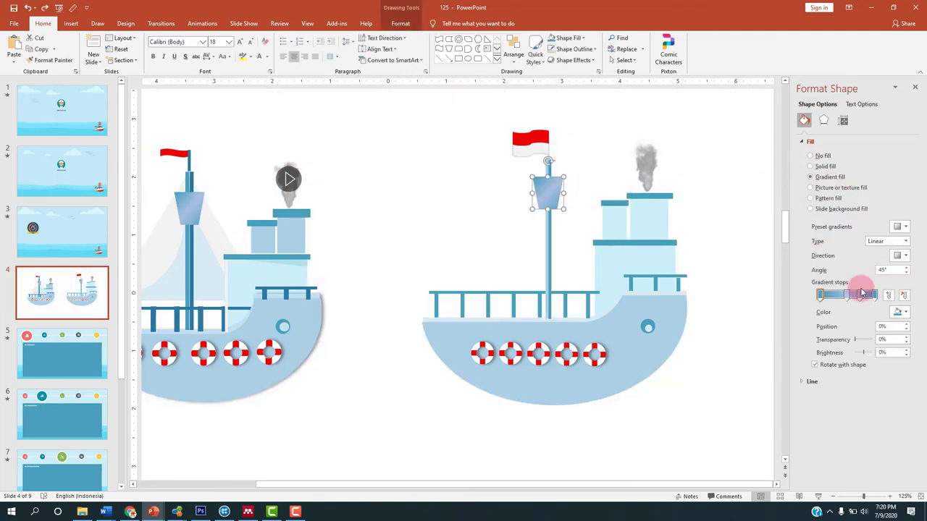
{"action": "left_click", "coordinate": [819, 295]}
{"action": "mouse_move", "coordinate": [832, 295]}
{"action": "left_mouse_down"}
{"action": "mouse_move", "coordinate": [859, 295]}
{"action": "mouse_move", "coordinate": [838, 303]}
{"action": "left_mouse_up"}
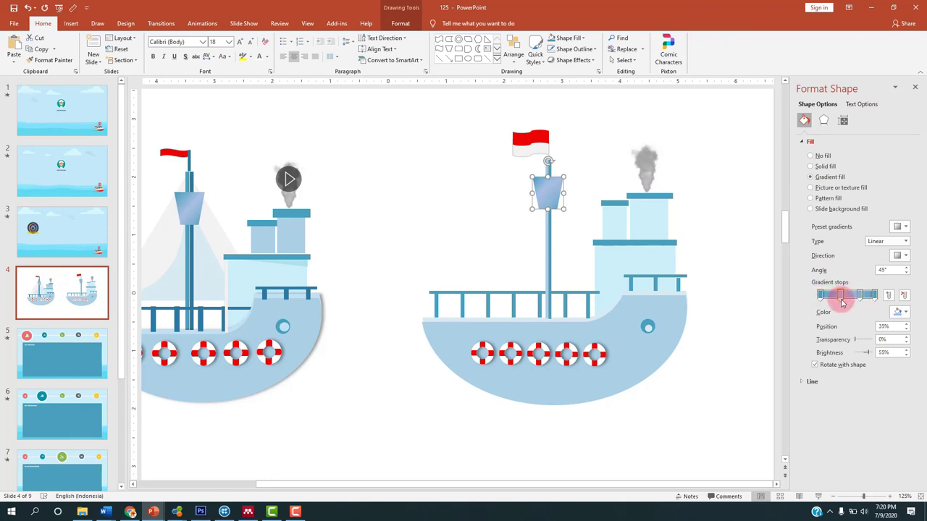
{"action": "left_click", "coordinate": [861, 296]}
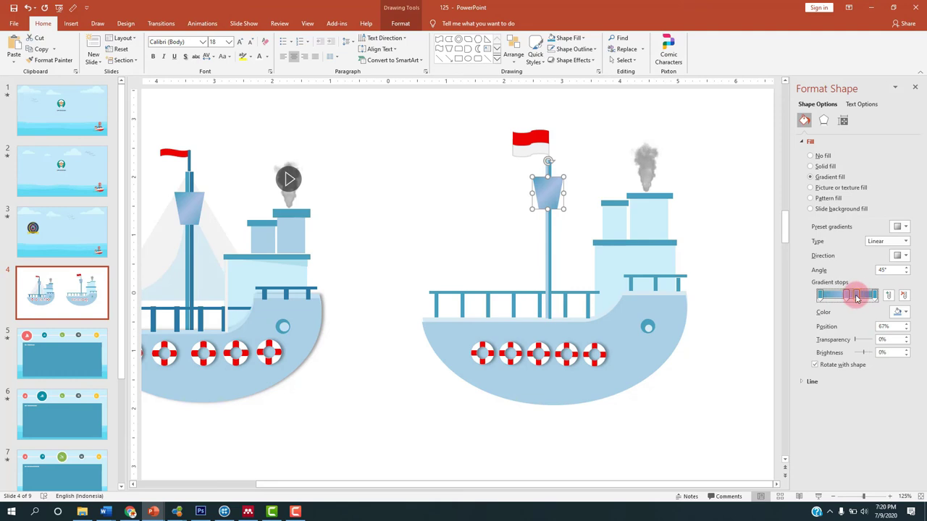
{"action": "left_click", "coordinate": [715, 194]}
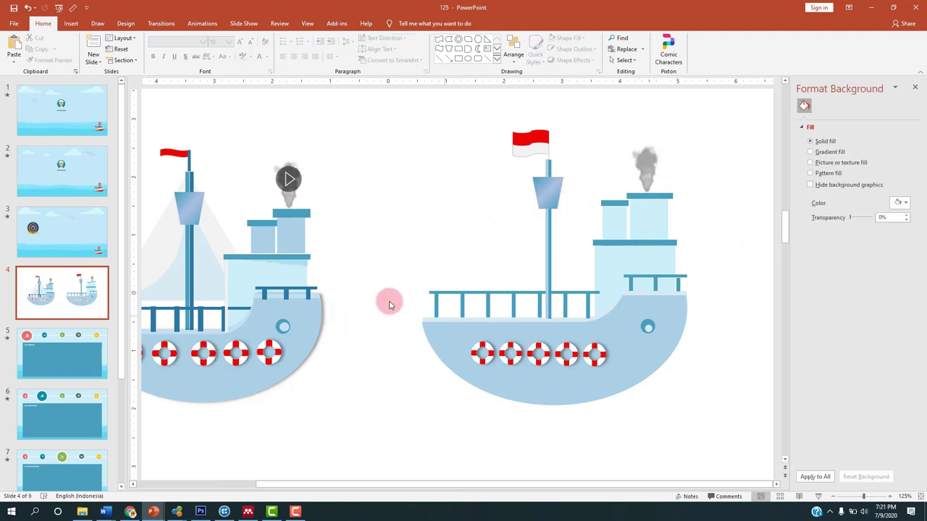
- Scroll over slide 4, select and deselect the left ship, and show the Insert ribbon
{"action": "scroll", "coordinate": [389, 304], "scroll_direction": "down", "scroll_amount": 2}
{"action": "scroll", "coordinate": [371, 301], "scroll_direction": "down", "scroll_amount": 1}
{"action": "scroll", "coordinate": [370, 299], "scroll_direction": "up", "scroll_amount": 1}
{"action": "scroll", "coordinate": [371, 299], "scroll_direction": "up", "scroll_amount": 2}
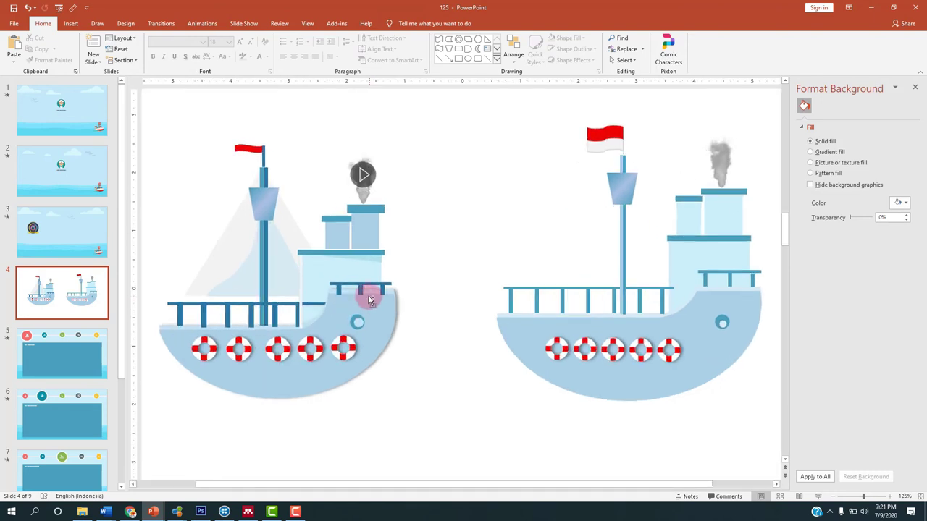
{"action": "left_click", "coordinate": [368, 261]}
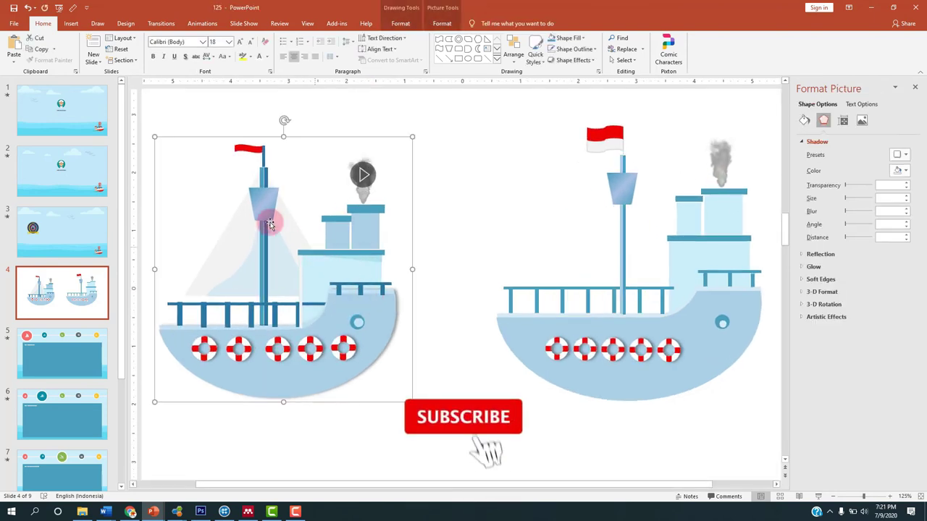
{"action": "left_click", "coordinate": [477, 236]}
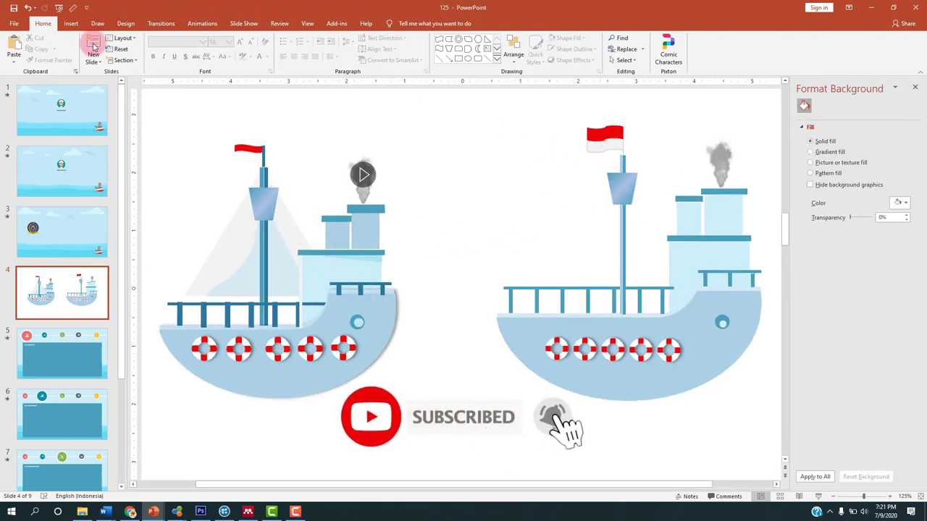
{"action": "left_click", "coordinate": [70, 24]}
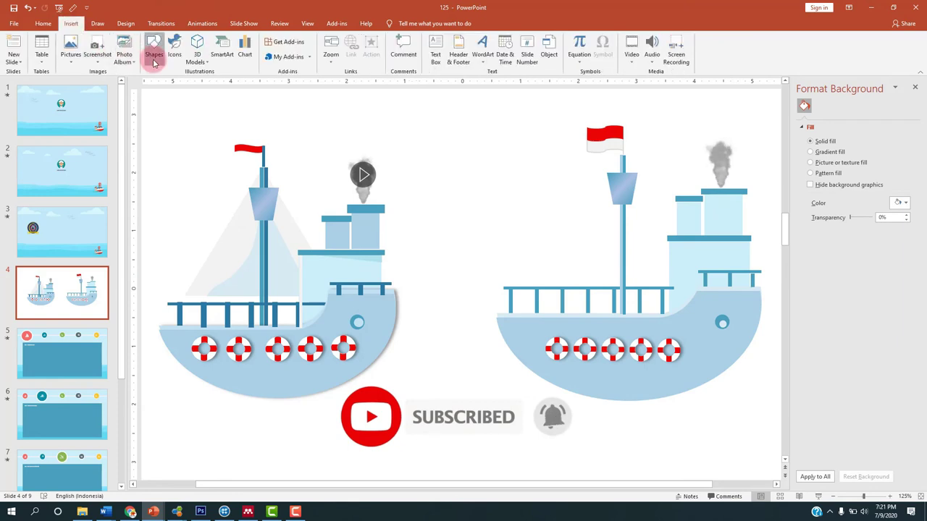
- Draw an outline-free triangle sail under the right ship's mast
{"action": "left_click", "coordinate": [154, 58]}
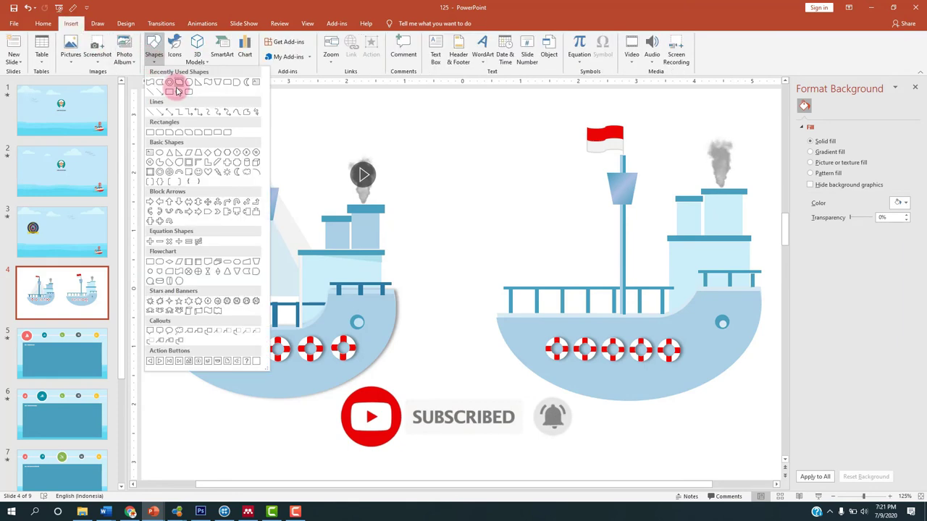
{"action": "left_click", "coordinate": [170, 154]}
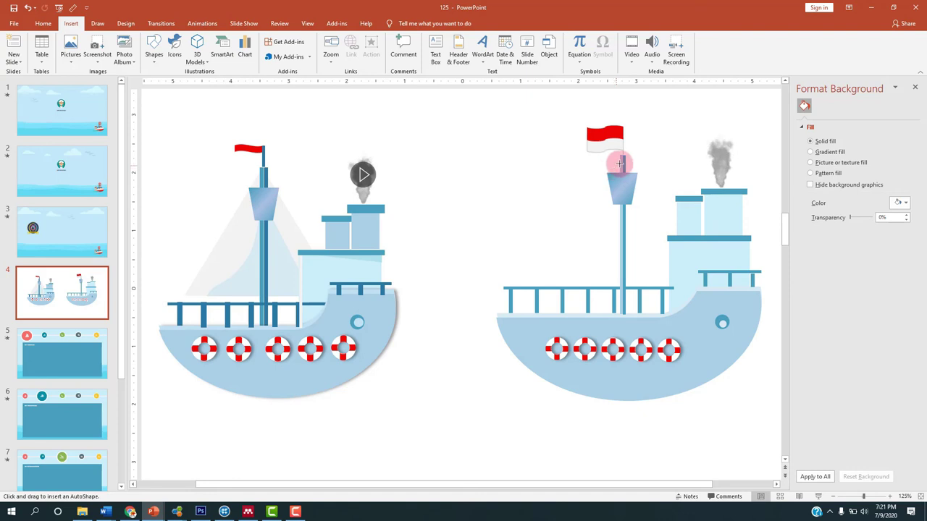
{"action": "left_click_drag", "start_coordinate": [608, 172], "coordinate": [465, 284]}
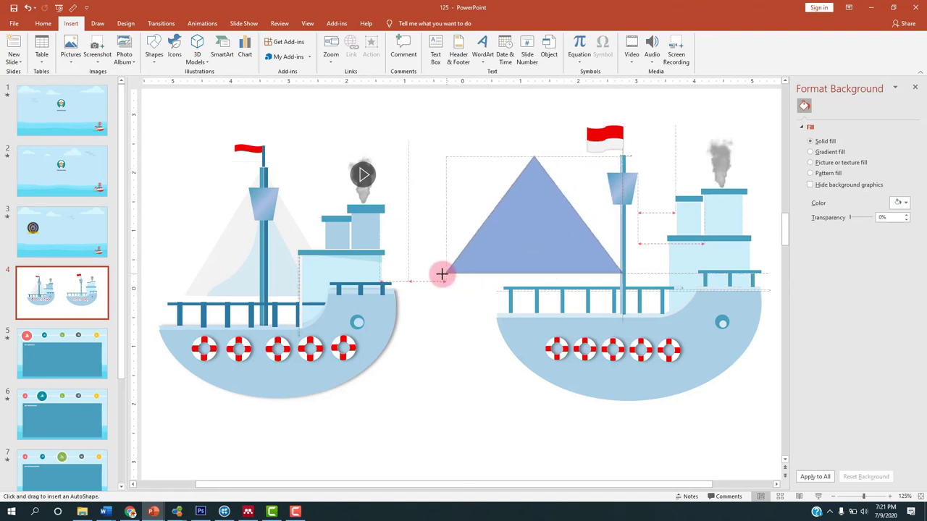
{"action": "left_click_drag", "start_coordinate": [563, 256], "coordinate": [596, 253]}
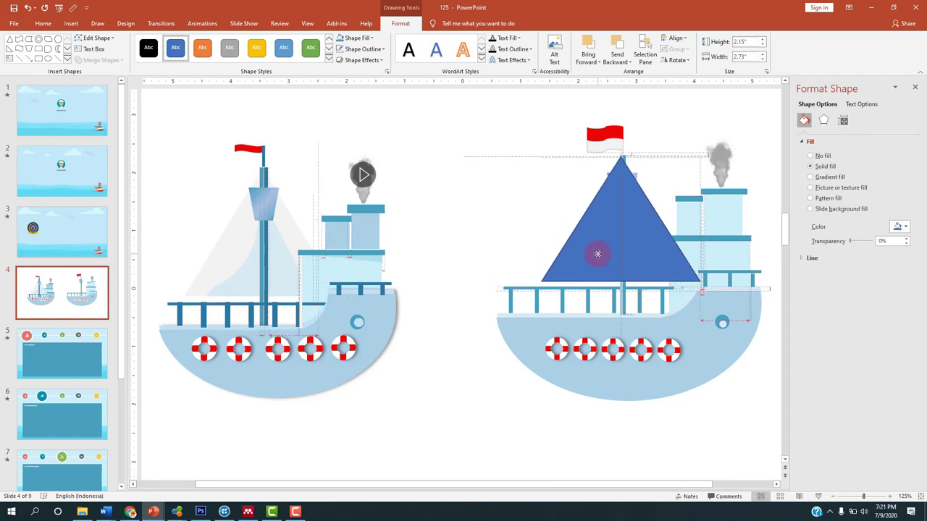
{"action": "left_click", "coordinate": [352, 50]}
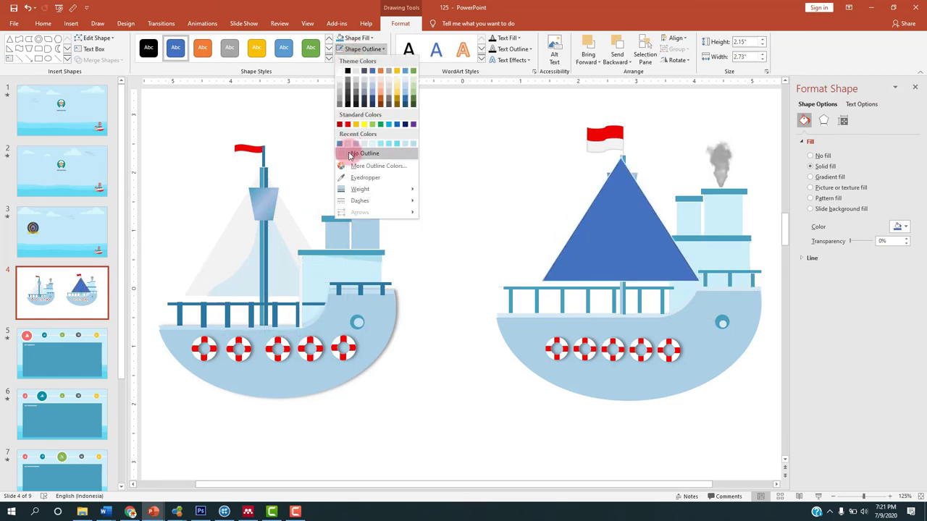
{"action": "left_click", "coordinate": [341, 150]}
- Send the sail triangle to the back and fill it white
{"action": "left_click", "coordinate": [362, 43]}
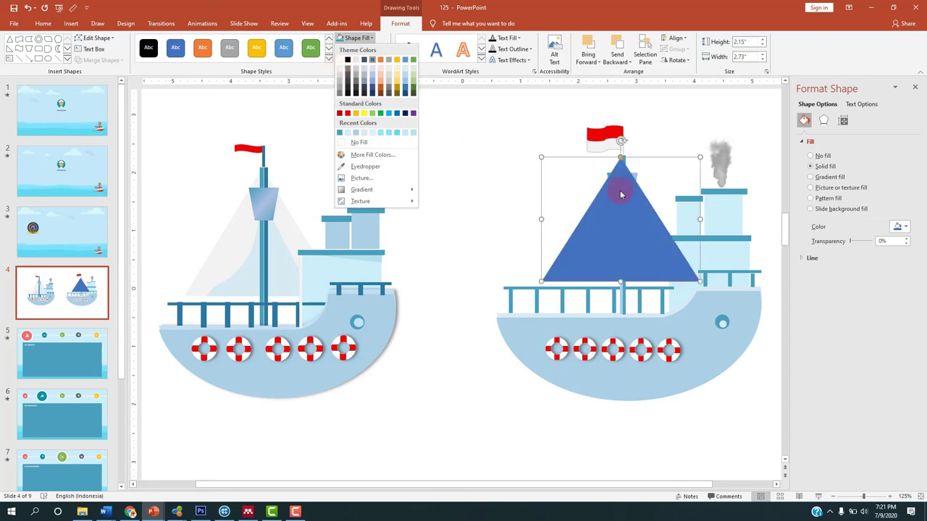
{"action": "right_click", "coordinate": [623, 210]}
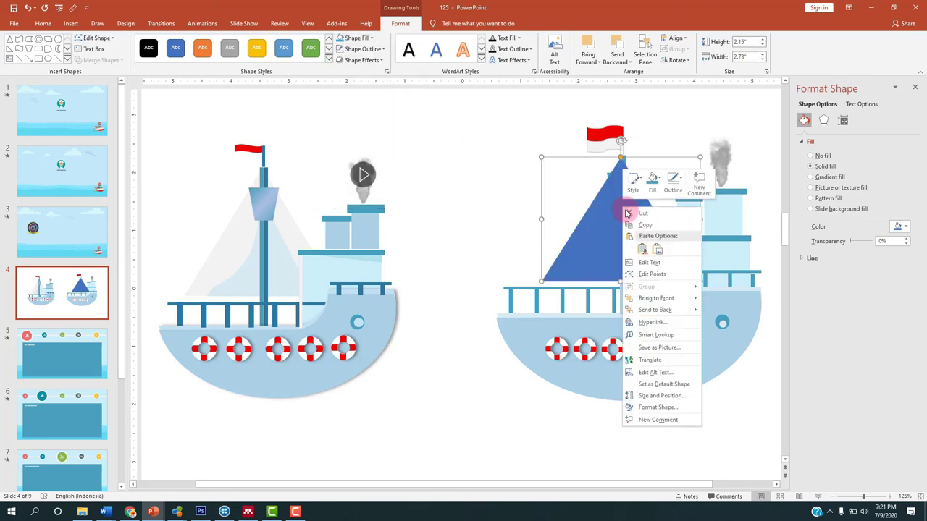
{"action": "left_click", "coordinate": [658, 306]}
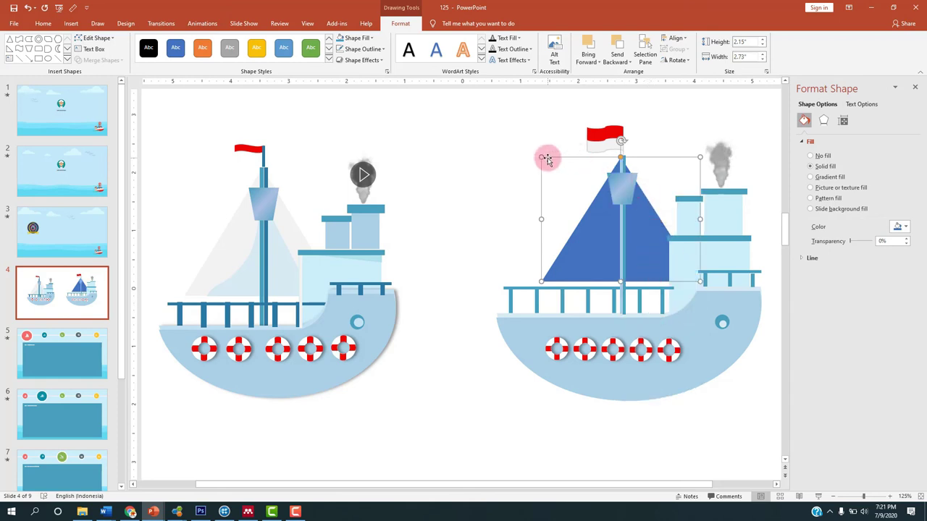
{"action": "left_click", "coordinate": [366, 40]}
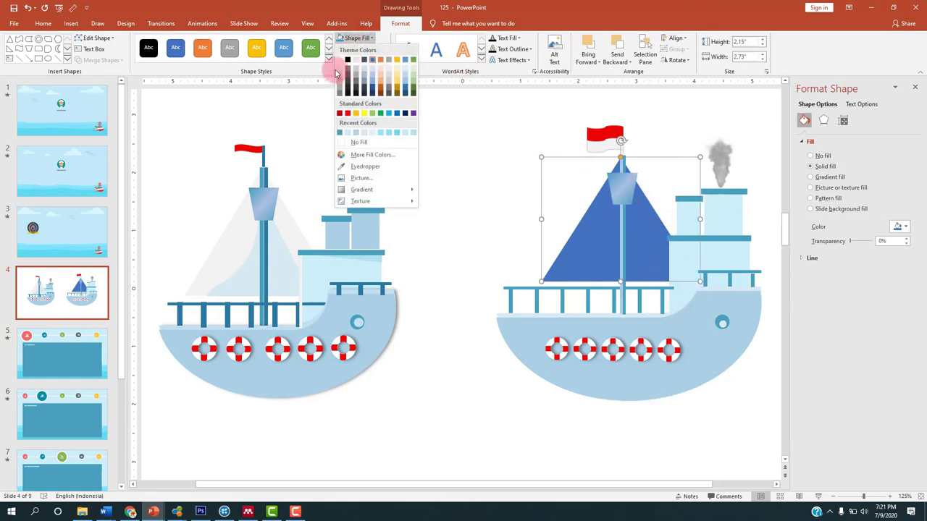
{"action": "left_click", "coordinate": [341, 70]}
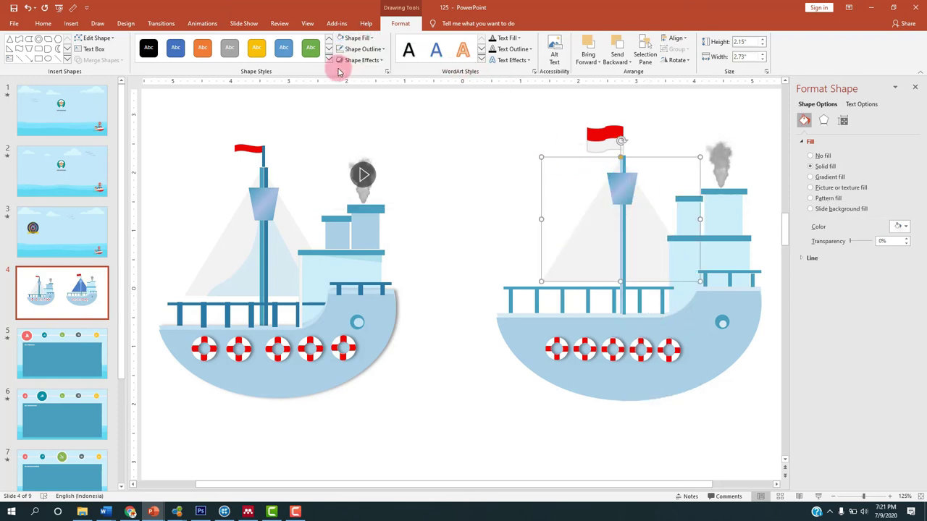
{"action": "left_click", "coordinate": [486, 143]}
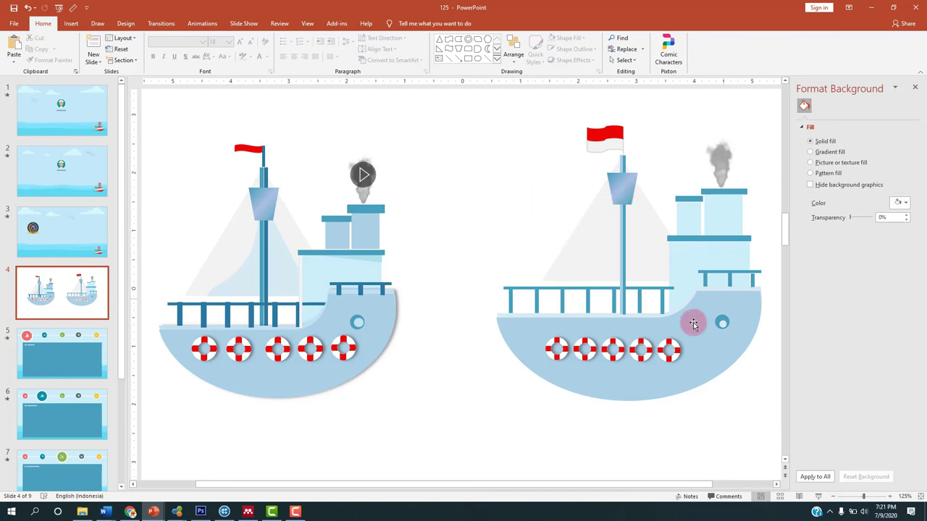
- Select all parts of the right ship and group them with Ctrl+G
{"action": "scroll", "coordinate": [489, 137], "scroll_direction": "down", "scroll_amount": 2, "text": "ctrl"}
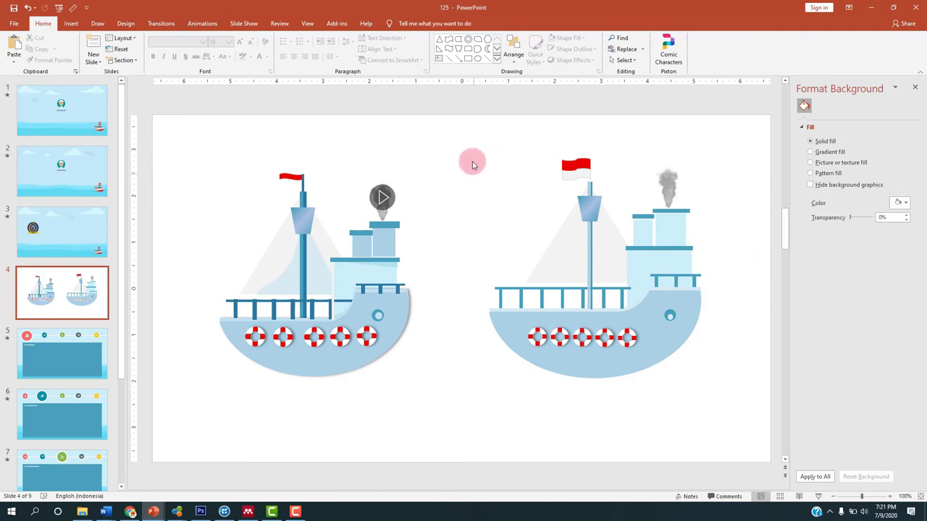
{"action": "left_click_drag", "start_coordinate": [469, 145], "coordinate": [742, 418]}
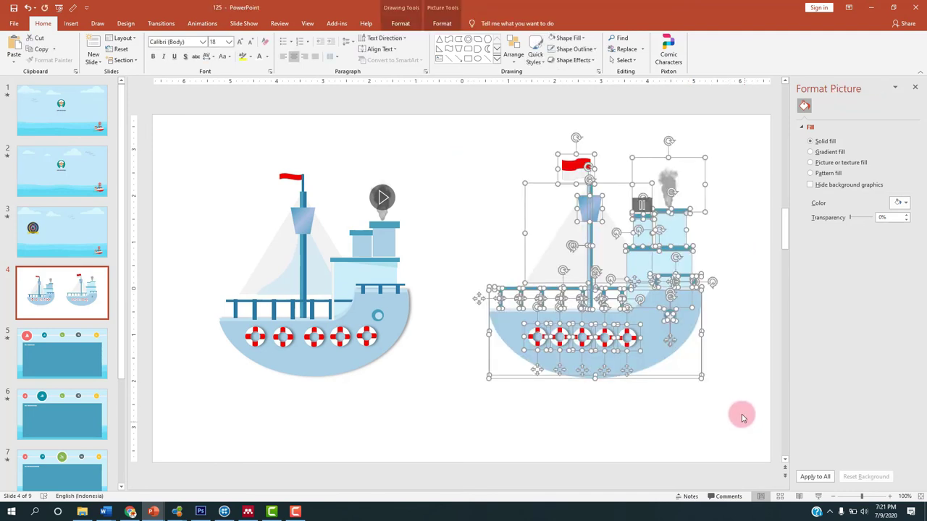
{"action": "key", "text": "ctrl+g"}
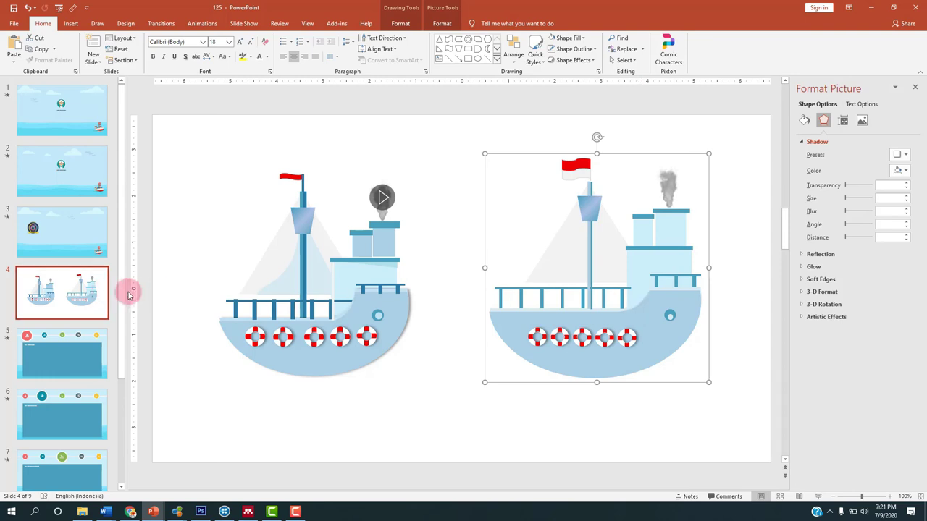
- Delete the grouped right ship and the left ship picture from slide 4
{"action": "left_click_drag", "start_coordinate": [111, 293], "coordinate": [66, 292]}
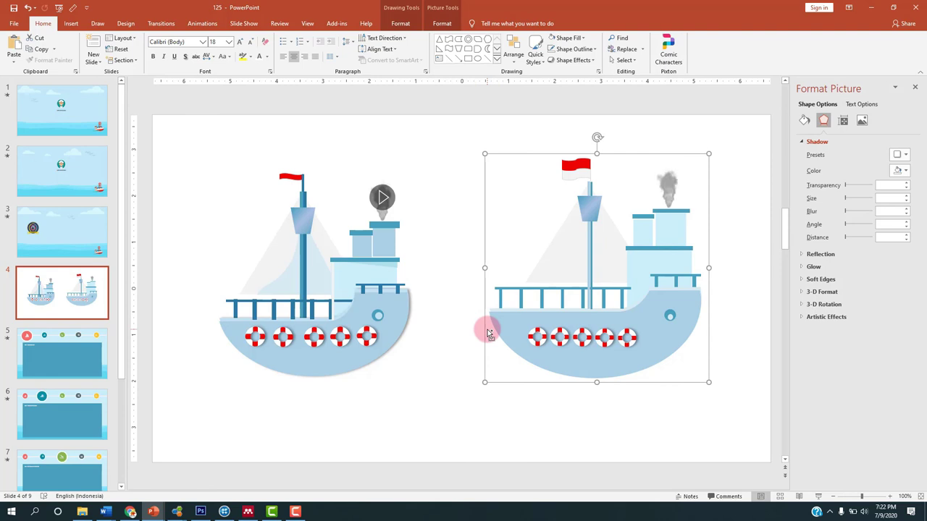
{"action": "key", "text": "Delete"}
{"action": "left_click", "coordinate": [288, 273]}
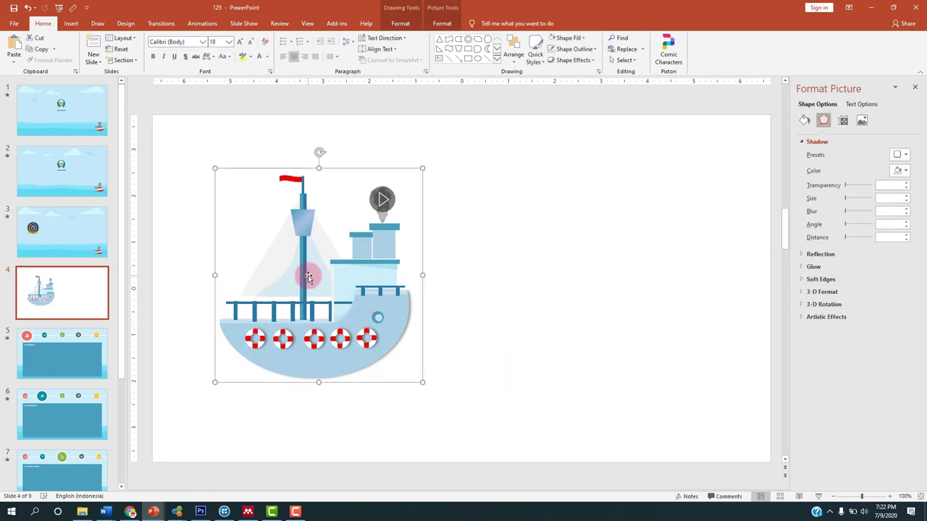
{"action": "key", "text": "Delete"}
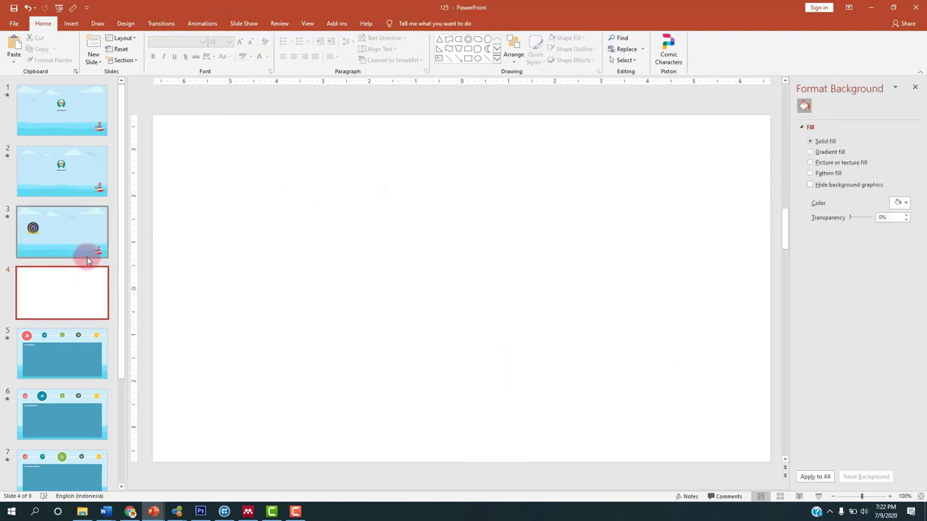
- Delete blank slide 4 and move a duplicate of slide 2 into position 4
{"action": "left_click", "coordinate": [66, 176]}
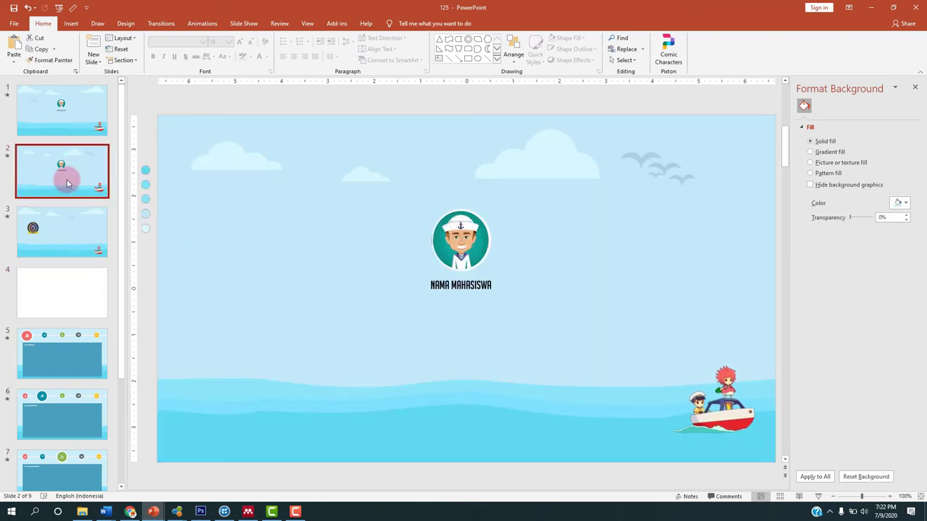
{"action": "left_click", "coordinate": [91, 294]}
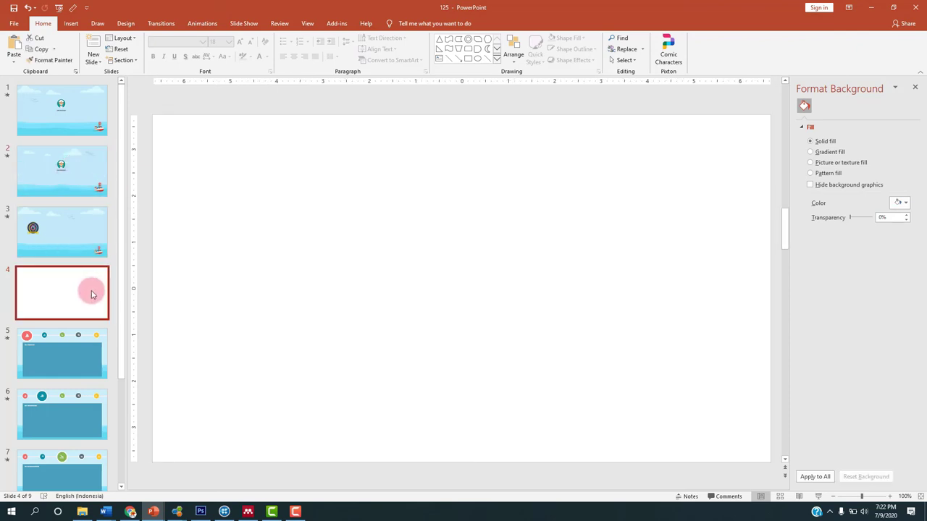
{"action": "key", "text": "Delete"}
{"action": "left_click", "coordinate": [79, 173]}
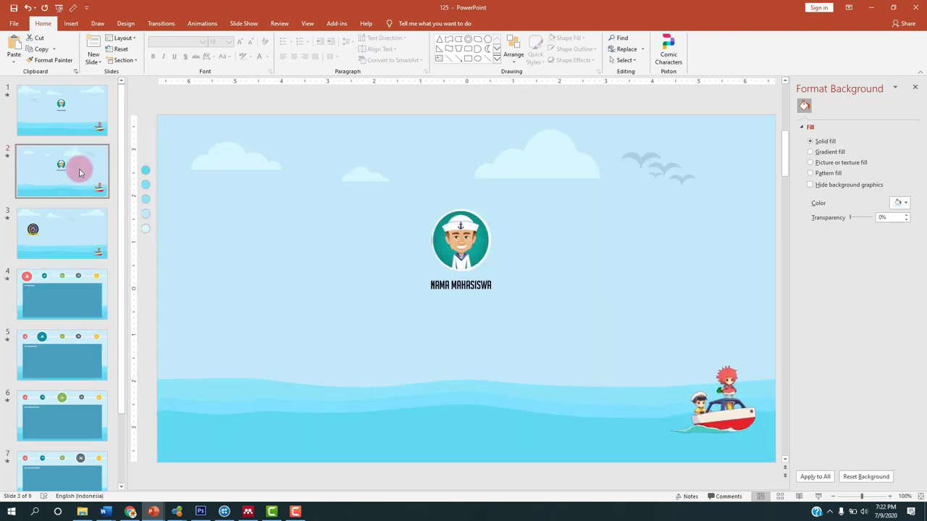
{"action": "key", "text": "ctrl+d"}
{"action": "mouse_move", "coordinate": [46, 224]}
{"action": "left_mouse_down"}
{"action": "mouse_move", "coordinate": [58, 319]}
{"action": "mouse_move", "coordinate": [29, 290]}
{"action": "mouse_move", "coordinate": [54, 207]}
{"action": "mouse_move", "coordinate": [61, 291]}
{"action": "mouse_move", "coordinate": [42, 289]}
{"action": "left_mouse_up"}
- Delete the sailor avatar picture from the new slide 4
{"action": "left_click", "coordinate": [318, 257]}
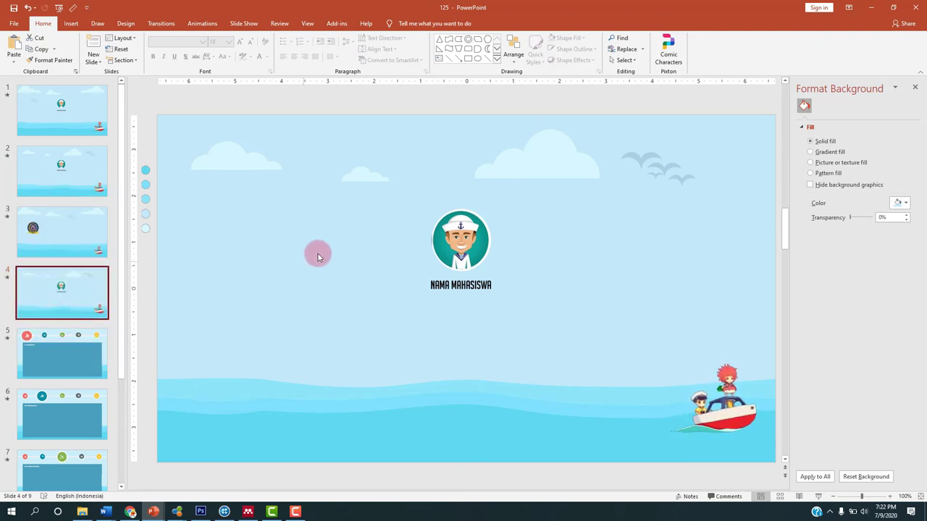
{"action": "left_click", "coordinate": [445, 231]}
{"action": "key", "text": "Delete"}
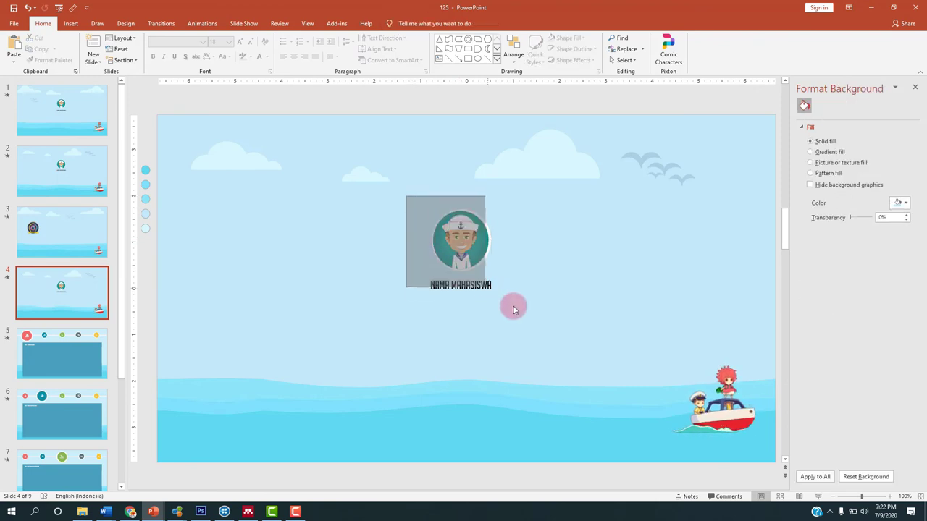
{"action": "key", "text": "ctrl+z"}
{"action": "key", "text": "Delete"}
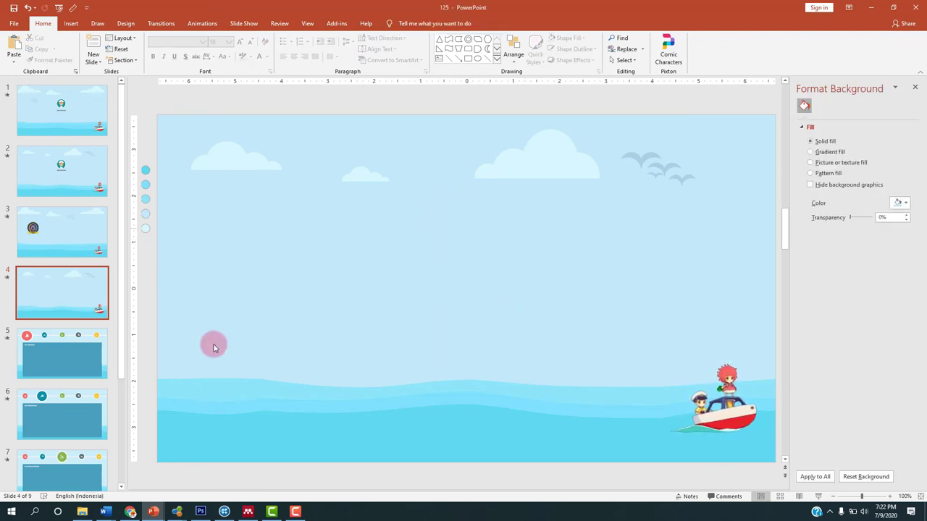
{"action": "scroll", "coordinate": [363, 248], "scroll_direction": "down", "scroll_amount": 4}
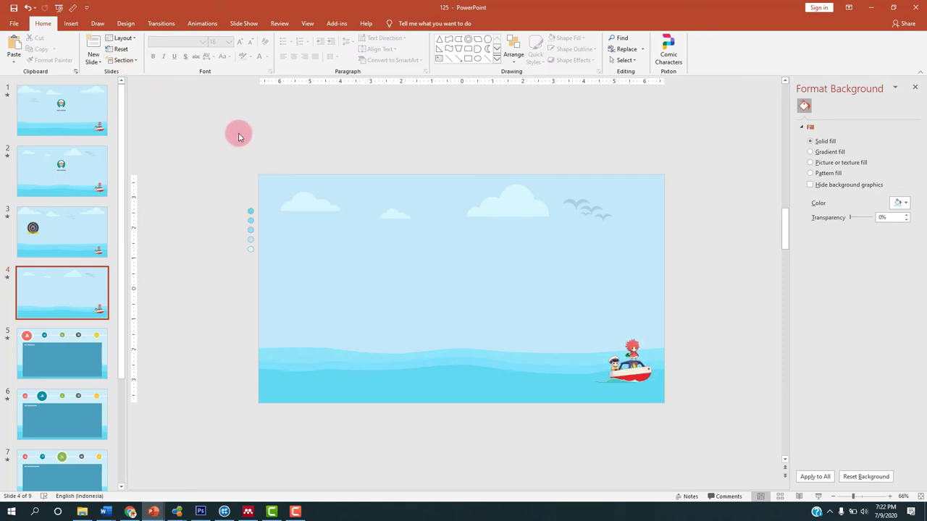
- Paste the grouped sailing ship with Ctrl+V and drag it just past the slide's left edge
{"action": "key", "text": "ctrl+v"}
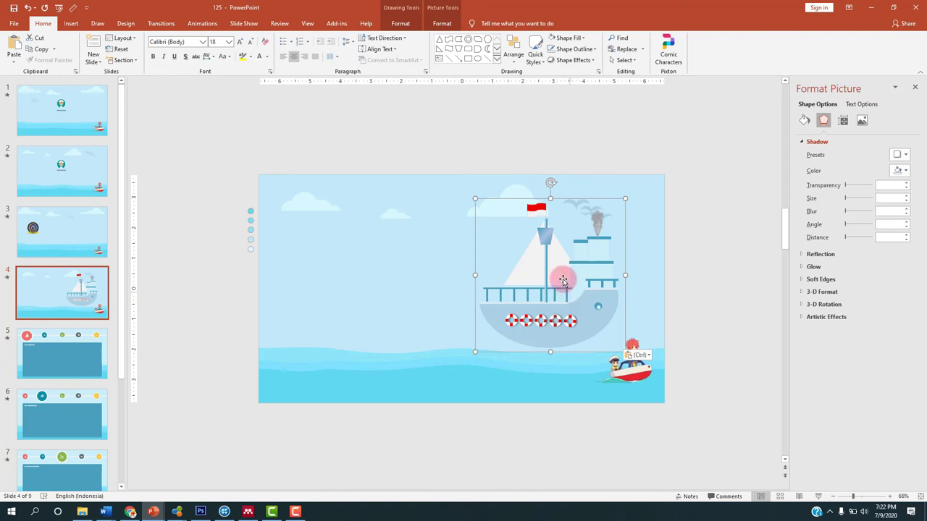
{"action": "mouse_move", "coordinate": [536, 264]}
{"action": "left_mouse_down"}
{"action": "mouse_move", "coordinate": [327, 279]}
{"action": "mouse_move", "coordinate": [362, 280]}
{"action": "left_mouse_up"}
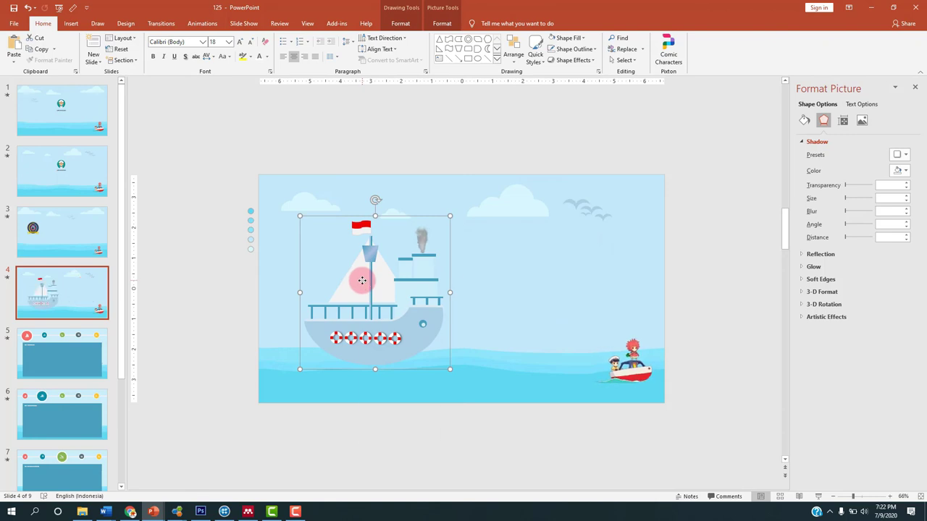
{"action": "right_click", "coordinate": [362, 281]}
{"action": "left_click", "coordinate": [392, 362]}
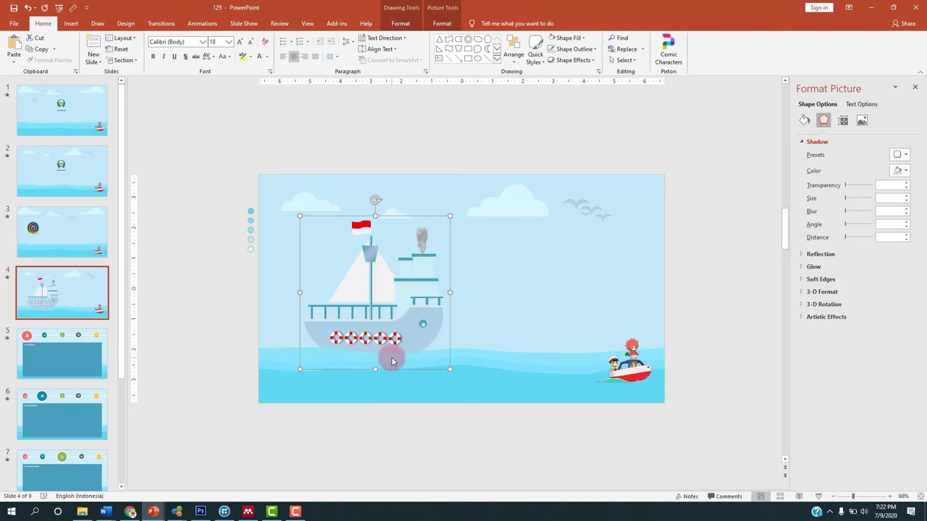
{"action": "left_click_drag", "start_coordinate": [364, 288], "coordinate": [369, 288]}
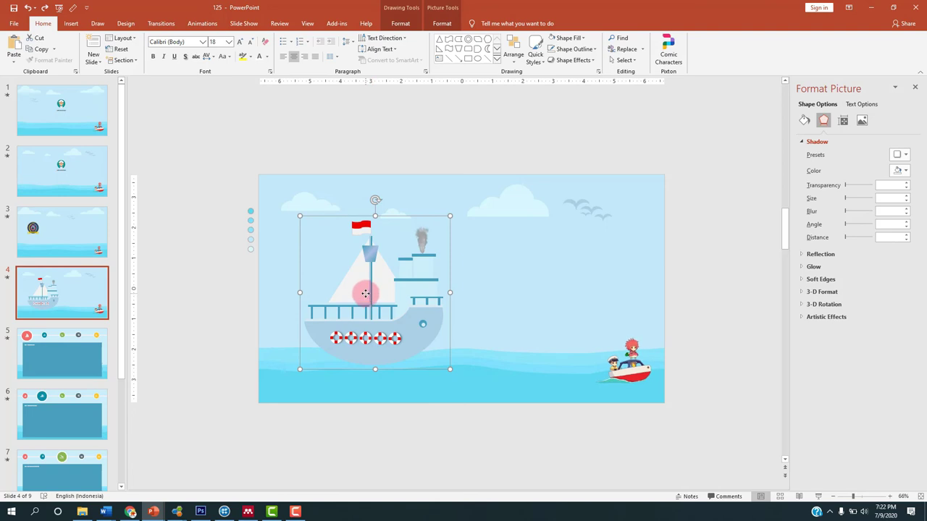
{"action": "right_click", "coordinate": [365, 293]}
{"action": "left_click", "coordinate": [368, 303]}
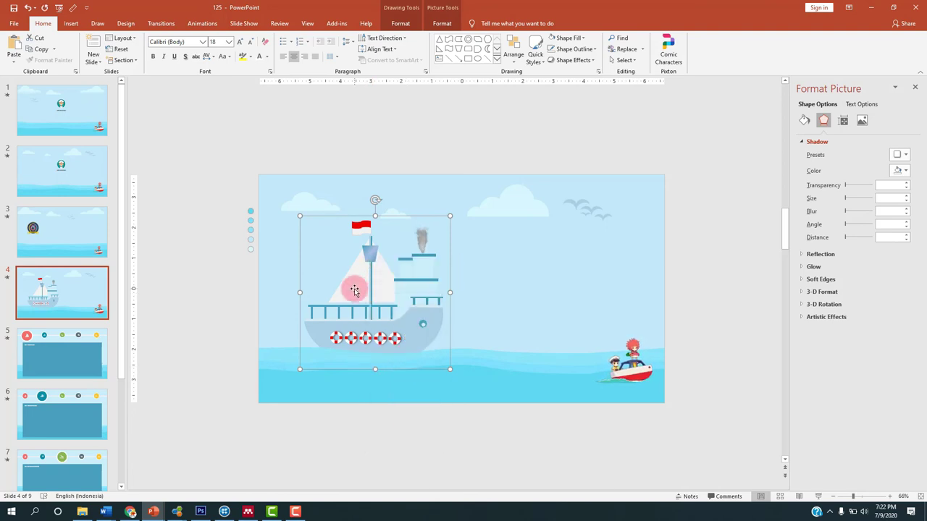
{"action": "mouse_move", "coordinate": [354, 290]}
{"action": "left_mouse_down"}
{"action": "mouse_move", "coordinate": [357, 299]}
{"action": "mouse_move", "coordinate": [166, 293]}
{"action": "left_mouse_up"}
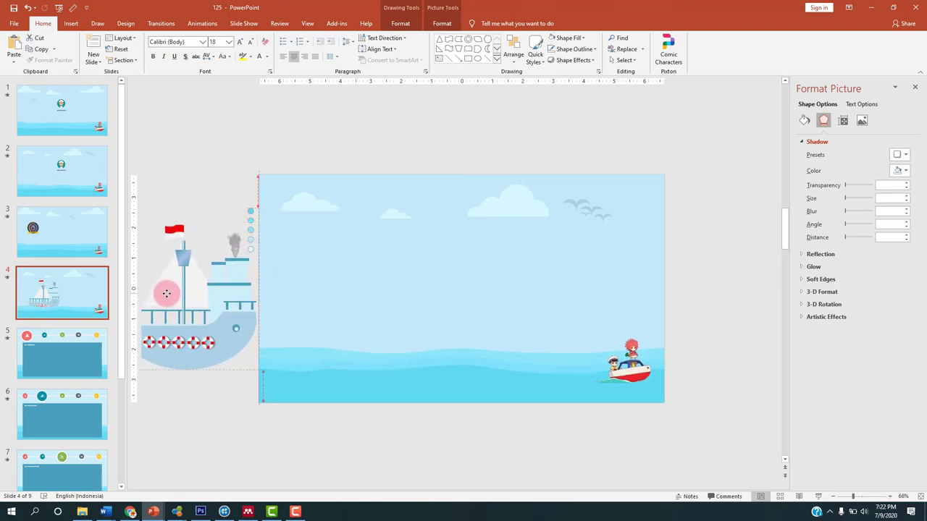
{"action": "left_click_drag", "start_coordinate": [166, 293], "coordinate": [203, 292]}
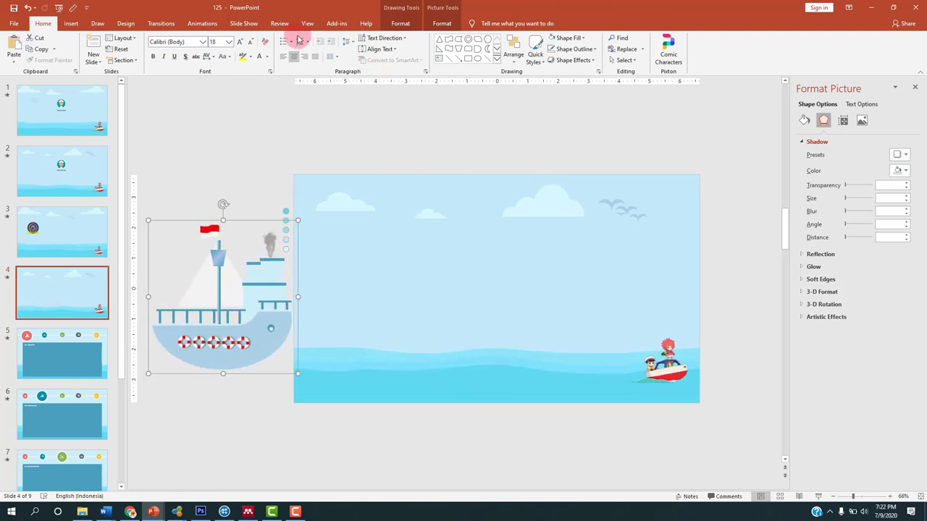
- Add a Lines motion path to the ship with the Right direction
{"action": "left_click", "coordinate": [203, 25]}
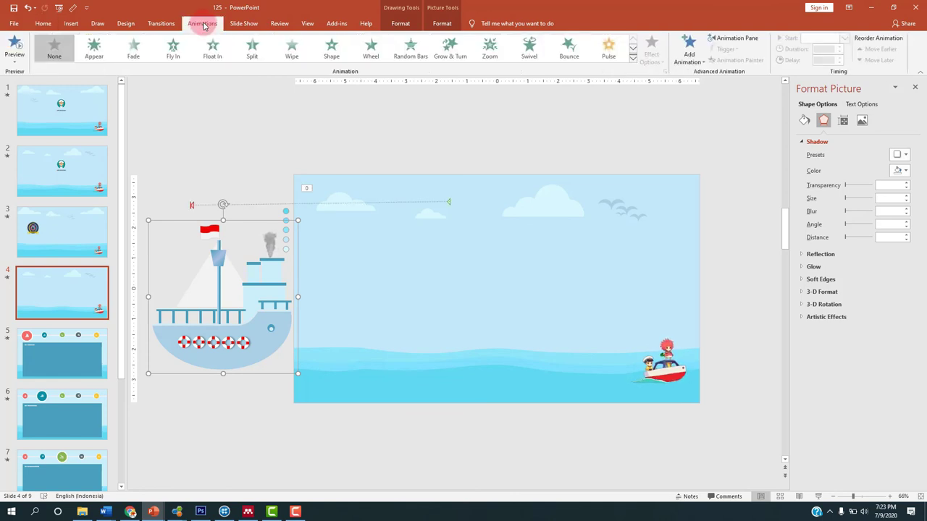
{"action": "left_click", "coordinate": [689, 62]}
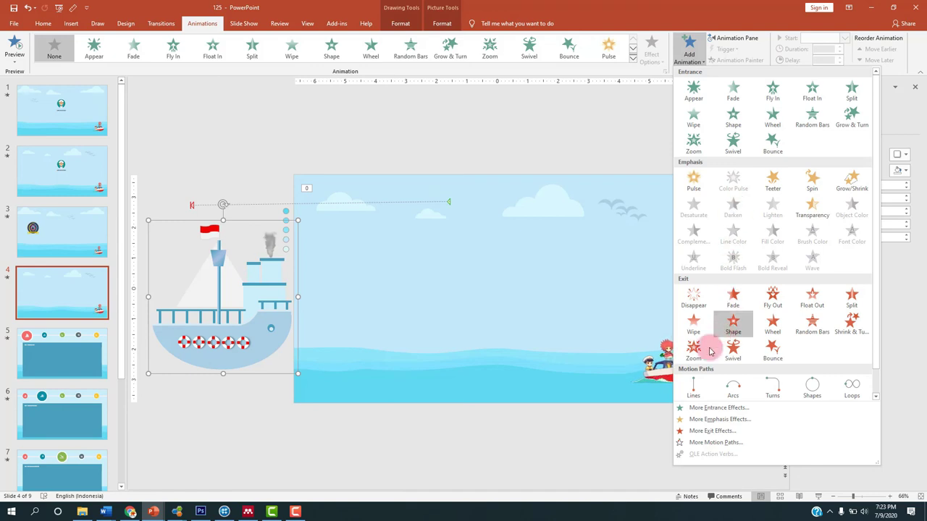
{"action": "left_click", "coordinate": [696, 388]}
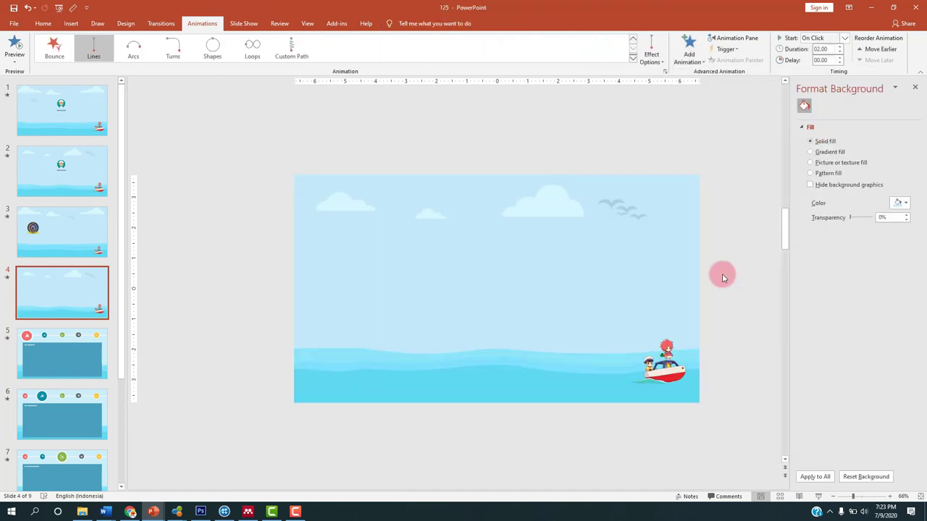
{"action": "left_click", "coordinate": [651, 52]}
{"action": "left_click", "coordinate": [659, 132]}
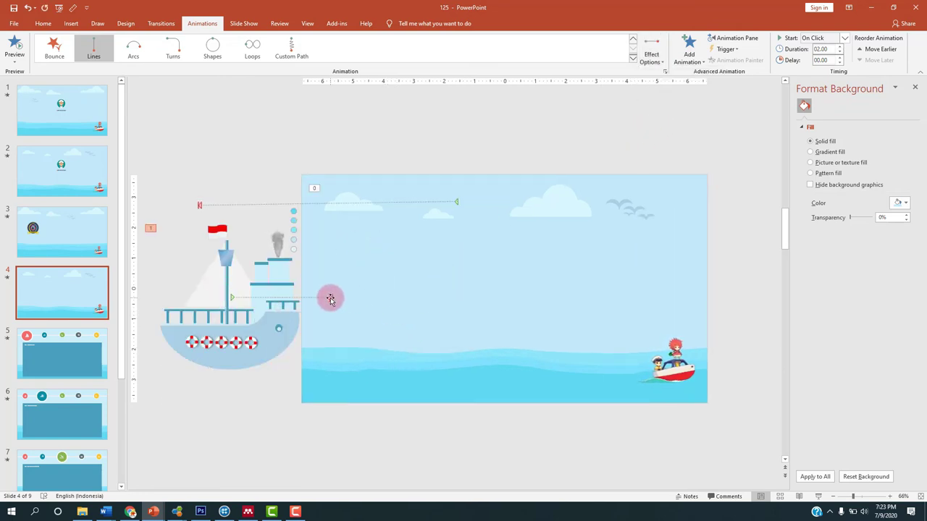
- Stretch the motion path's end to the middle of the slide and close Format Background
{"action": "left_click", "coordinate": [330, 300]}
{"action": "mouse_move", "coordinate": [333, 298]}
{"action": "left_mouse_down"}
{"action": "mouse_move", "coordinate": [528, 283]}
{"action": "mouse_move", "coordinate": [518, 293]}
{"action": "left_mouse_up"}
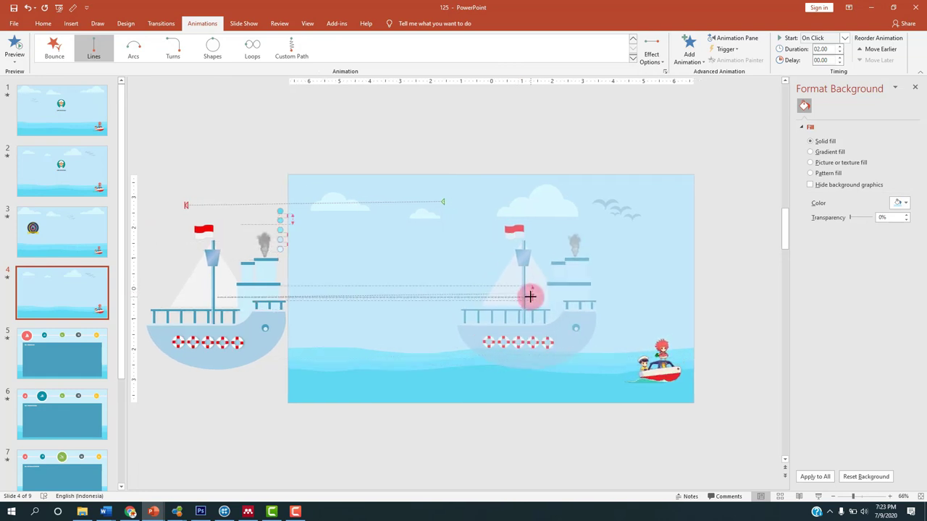
{"action": "left_click_drag", "start_coordinate": [530, 296], "coordinate": [531, 296]}
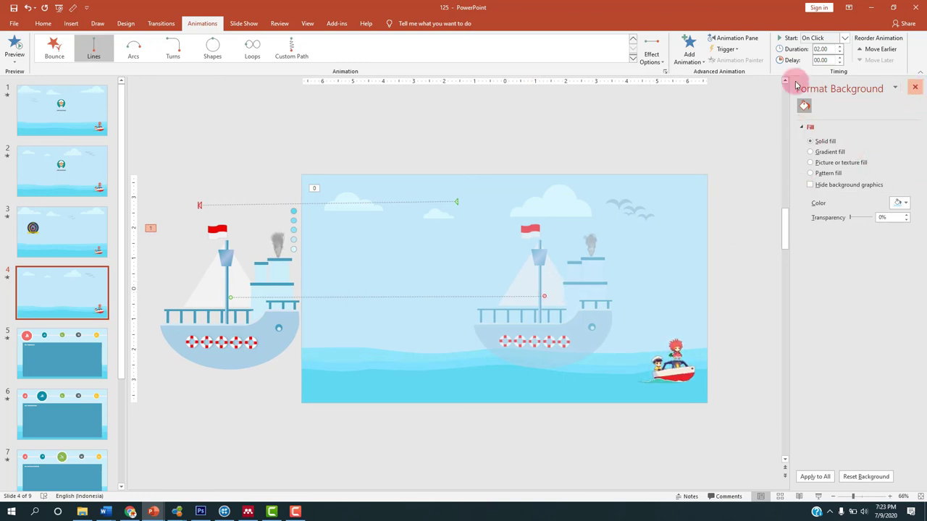
{"action": "left_click", "coordinate": [728, 39]}
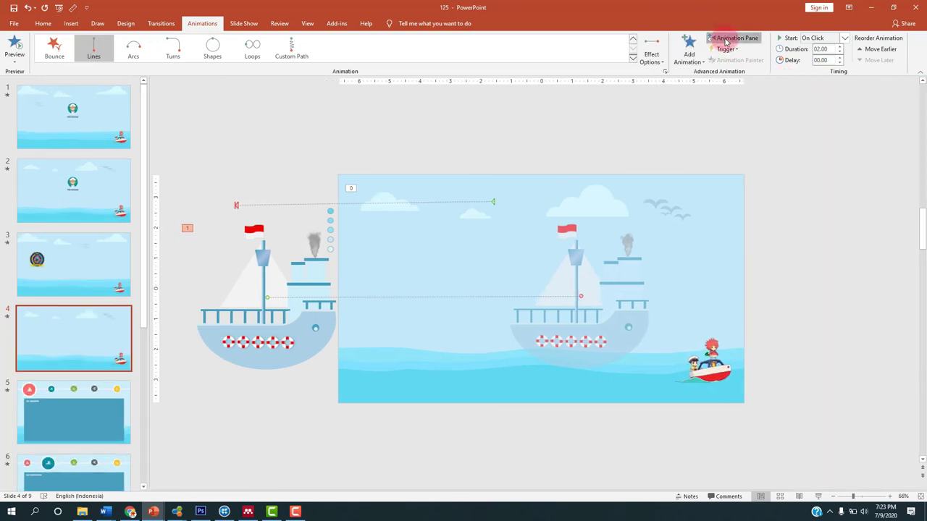
- Set the Group 22 ship animation to start After Previous with a 20-second duration
{"action": "left_click", "coordinate": [726, 39]}
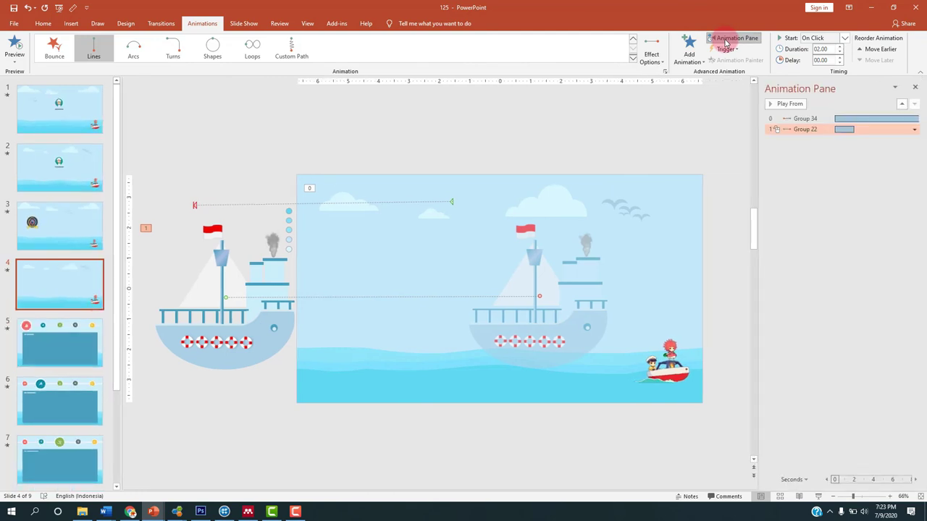
{"action": "left_click", "coordinate": [916, 131]}
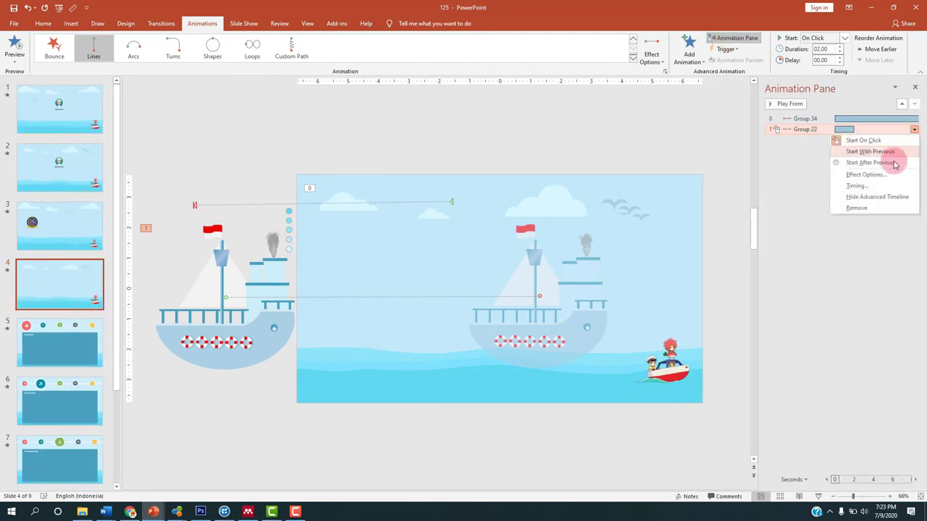
{"action": "left_click", "coordinate": [877, 189]}
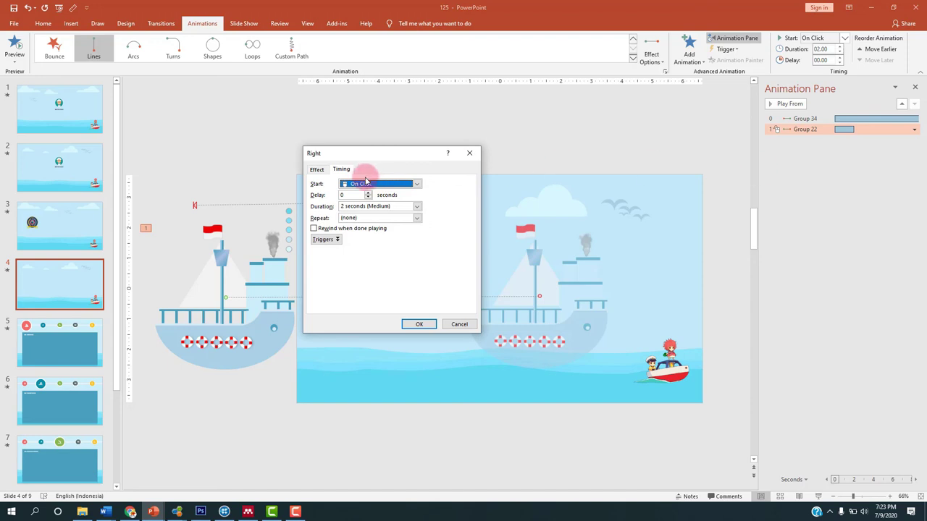
{"action": "left_click", "coordinate": [382, 187]}
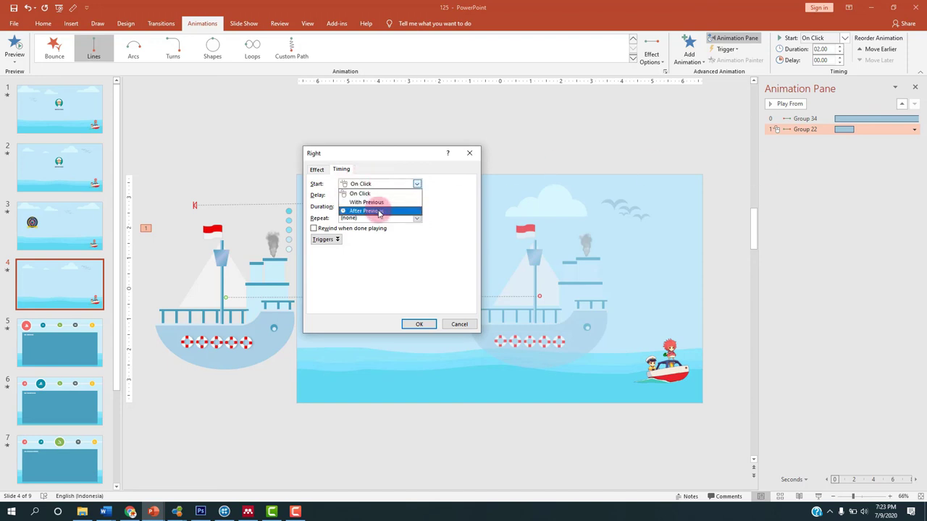
{"action": "left_click", "coordinate": [379, 212]}
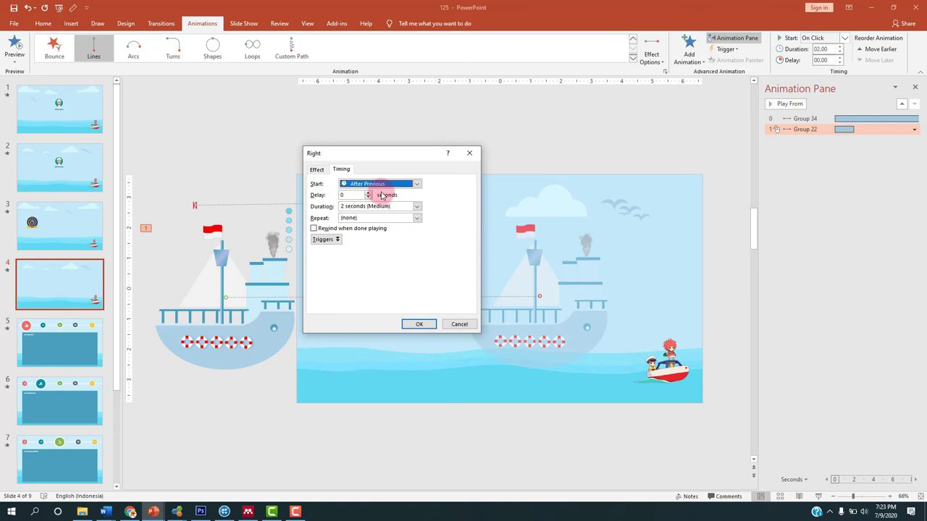
{"action": "left_click", "coordinate": [416, 207]}
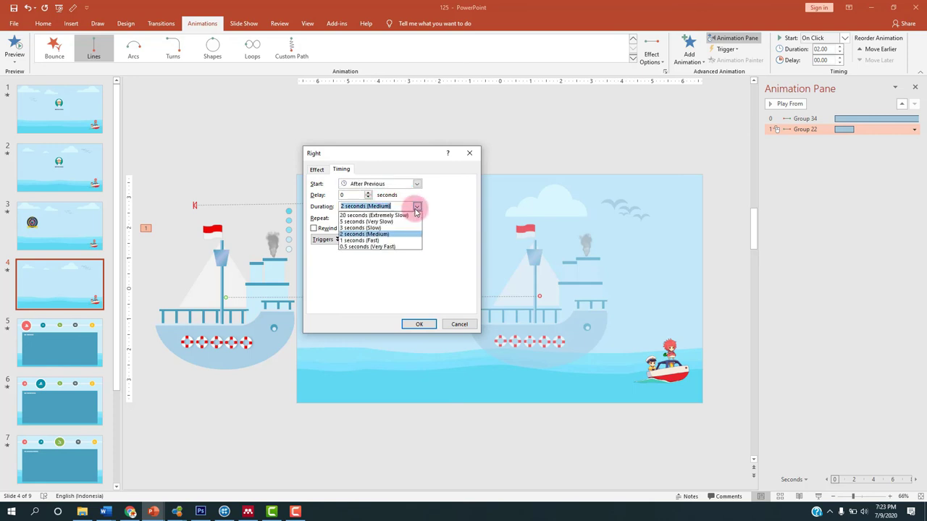
{"action": "left_click", "coordinate": [408, 216]}
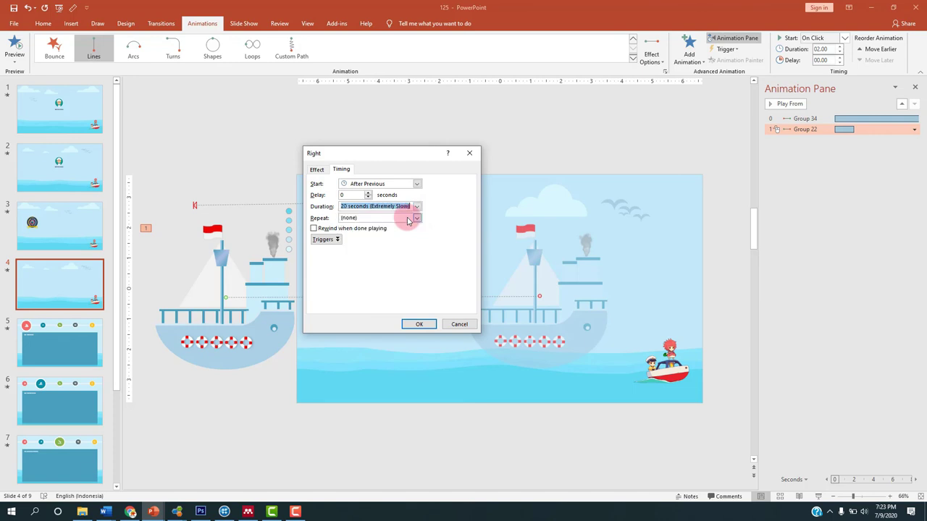
{"action": "left_click", "coordinate": [418, 325]}
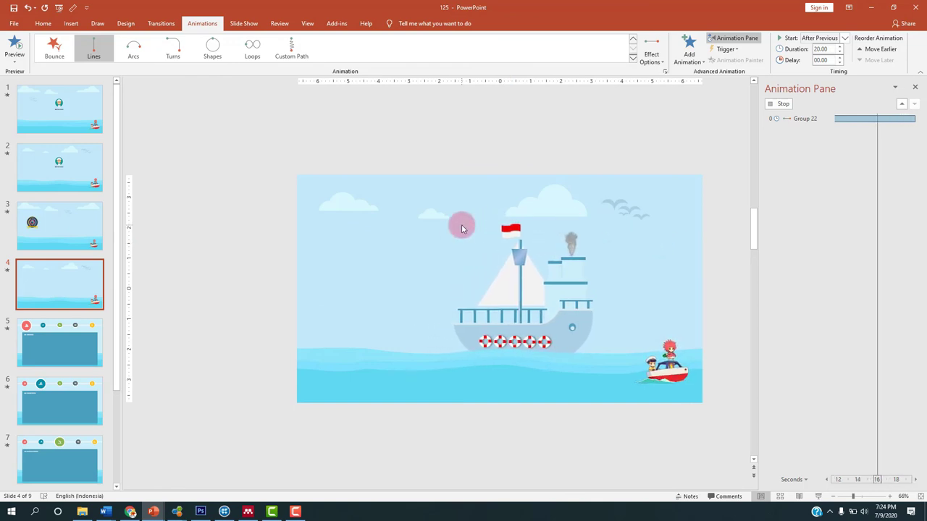
- Stop the preview and play slide 4 full-screen to watch the ship and clouds drift
{"action": "left_click", "coordinate": [494, 167]}
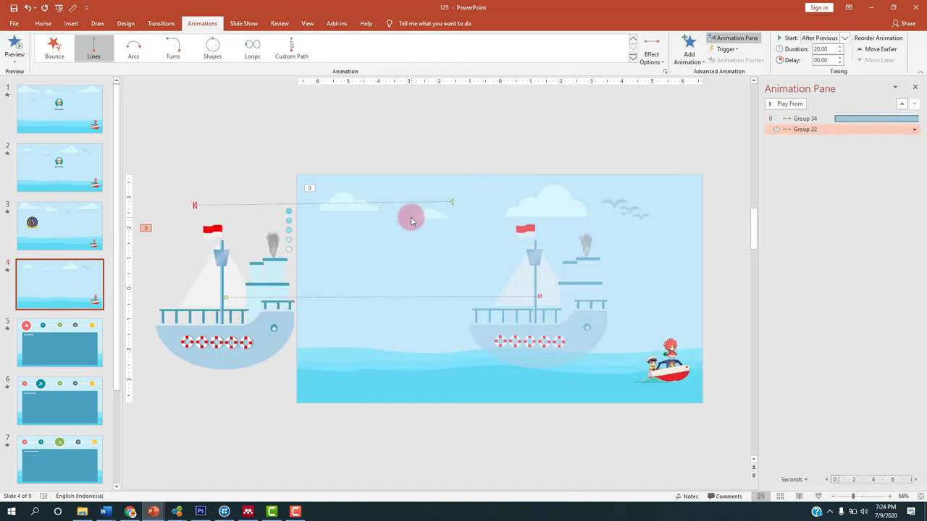
{"action": "left_click", "coordinate": [559, 207]}
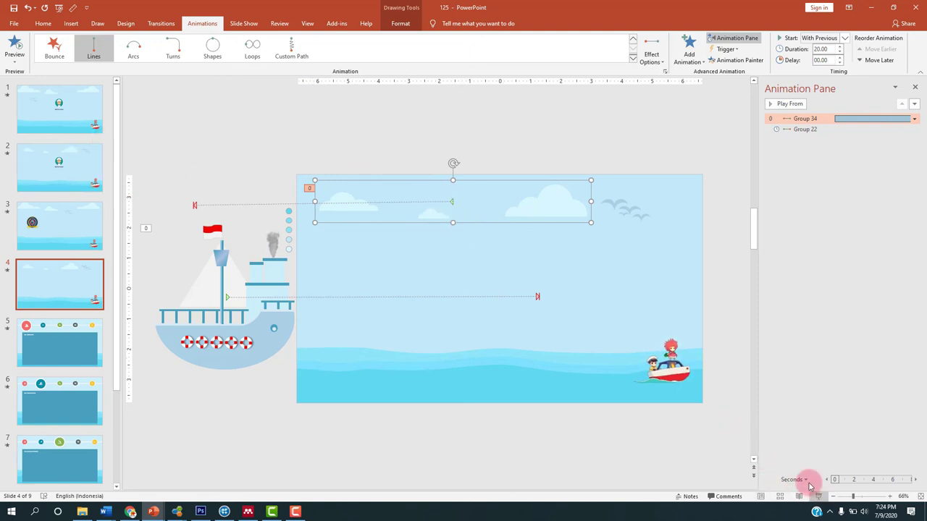
{"action": "left_click", "coordinate": [819, 496]}
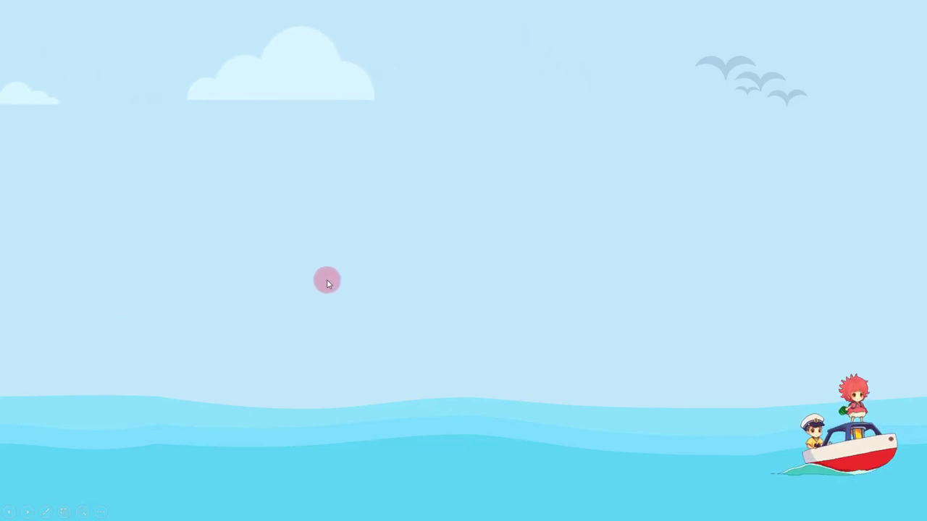
- Set the cloud group's animation to start On Click and test it in the slide show
{"action": "key", "text": "Escape"}
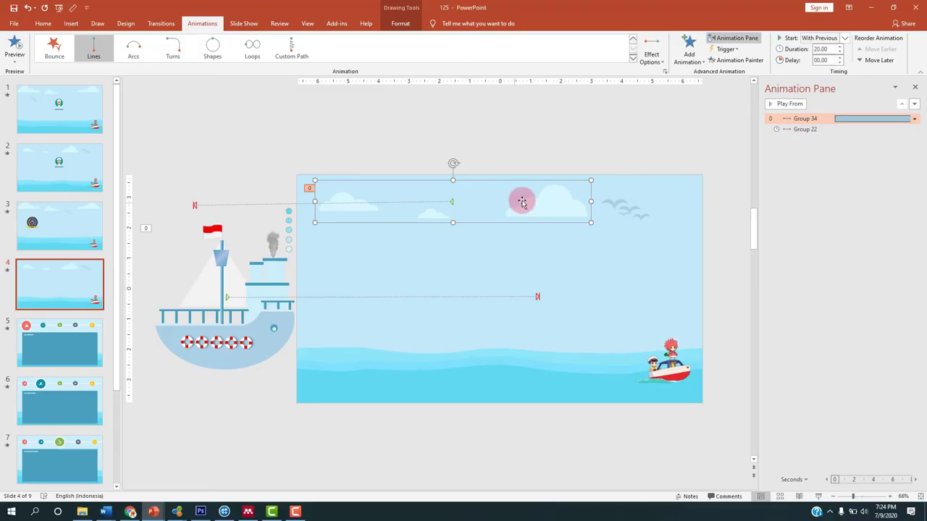
{"action": "left_click", "coordinate": [843, 38]}
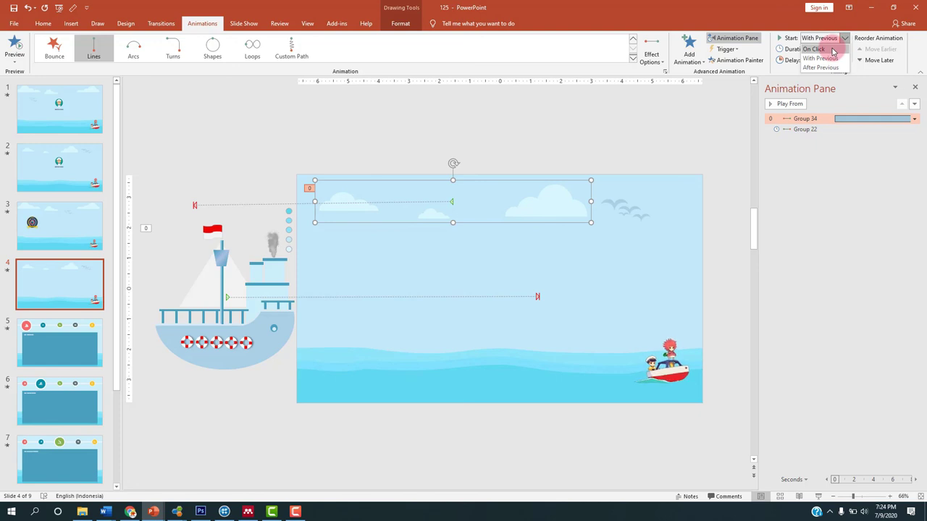
{"action": "left_click", "coordinate": [833, 50]}
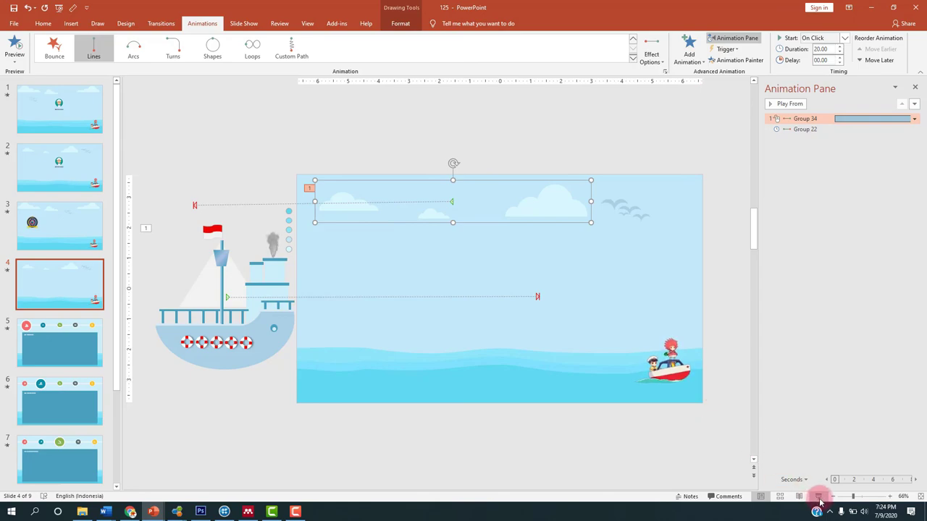
{"action": "key", "text": "shift+F5"}
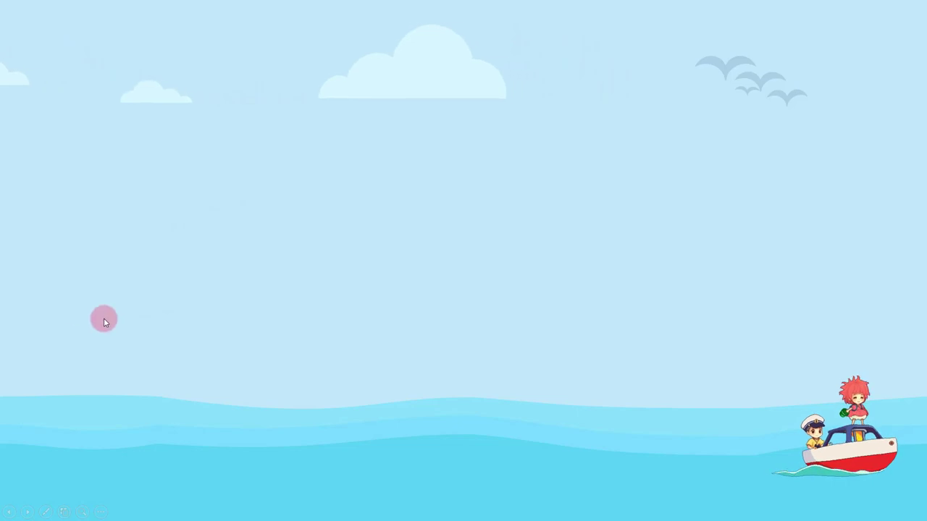
{"action": "key", "text": "Escape"}
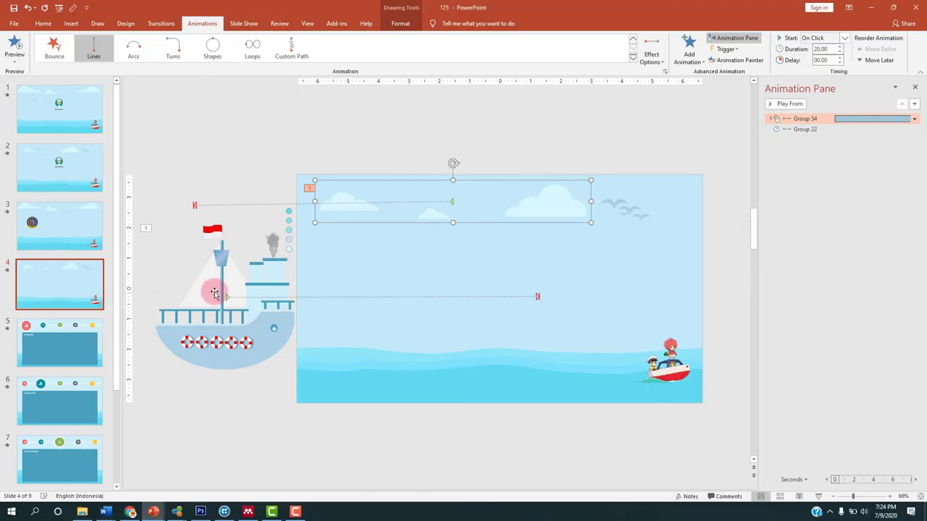
- Set the ship group's animation to start With Previous so it moves with the clouds
{"action": "left_click", "coordinate": [214, 289]}
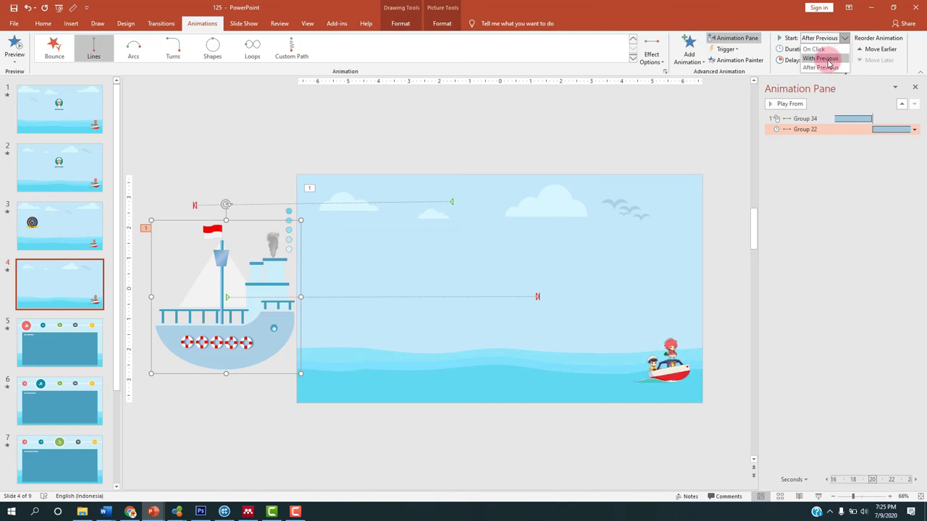
{"action": "left_click", "coordinate": [821, 58]}
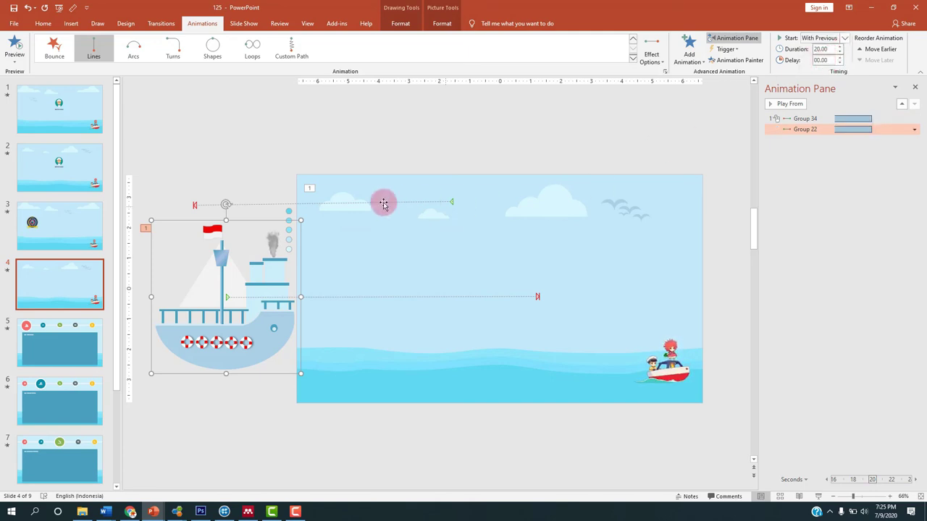
{"action": "left_click", "coordinate": [574, 208]}
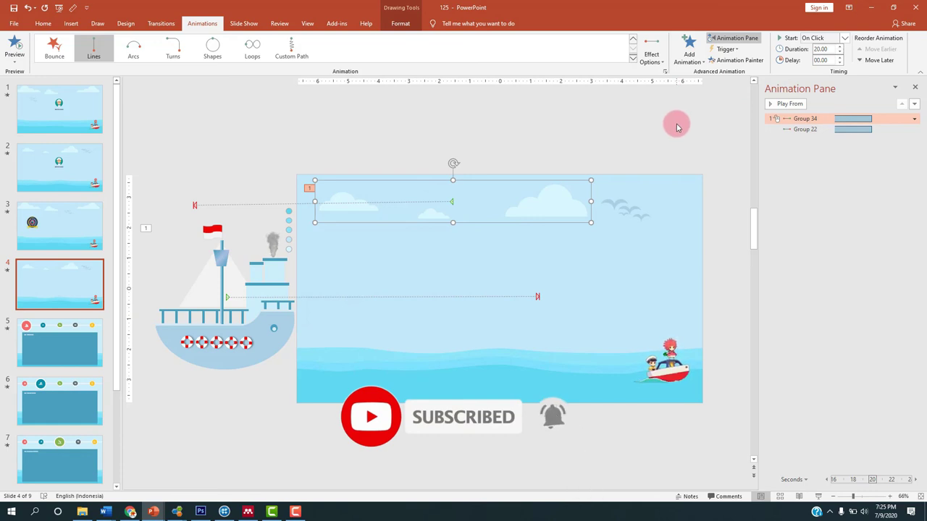
{"action": "left_click", "coordinate": [819, 497]}
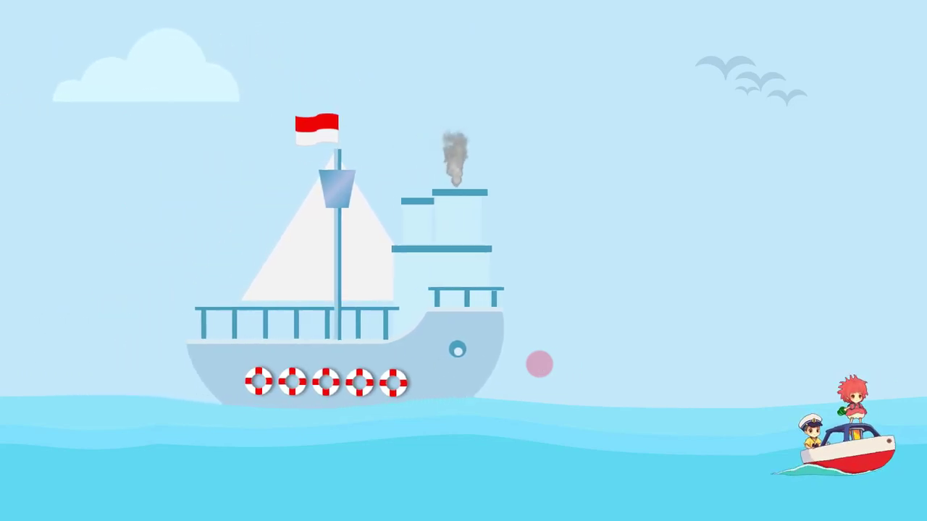
{"action": "key", "text": "Escape"}
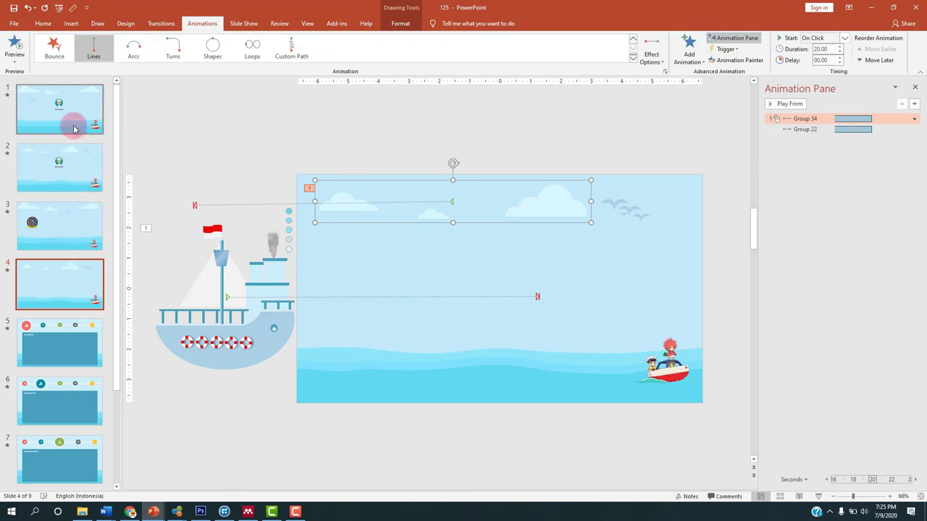
- Duplicate slide 4 with Ctrl+D so its ship-and-clouds copy becomes slide 5
{"action": "left_click", "coordinate": [56, 344]}
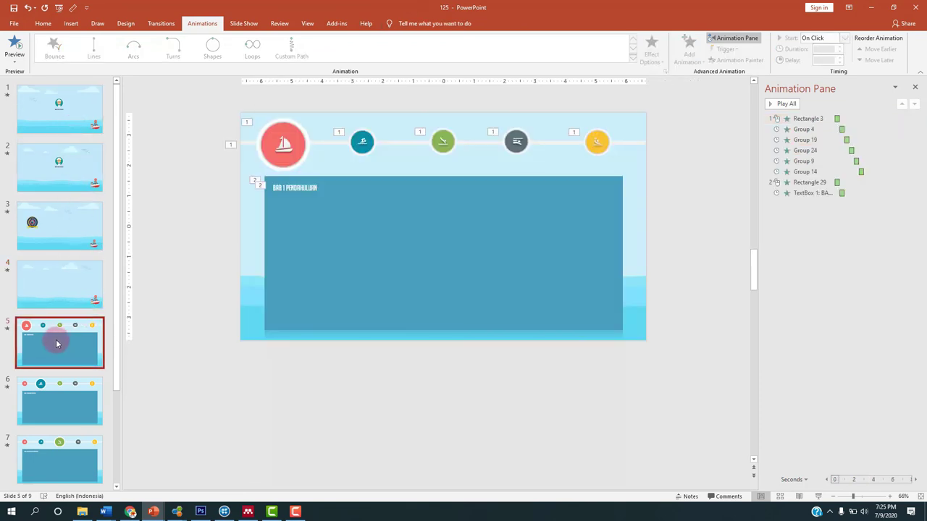
{"action": "left_click", "coordinate": [377, 137]}
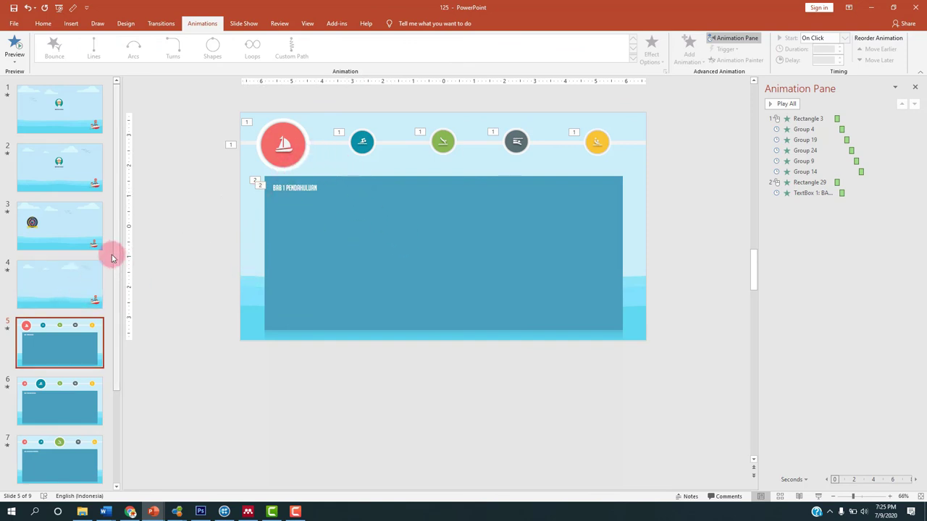
{"action": "left_click", "coordinate": [68, 289]}
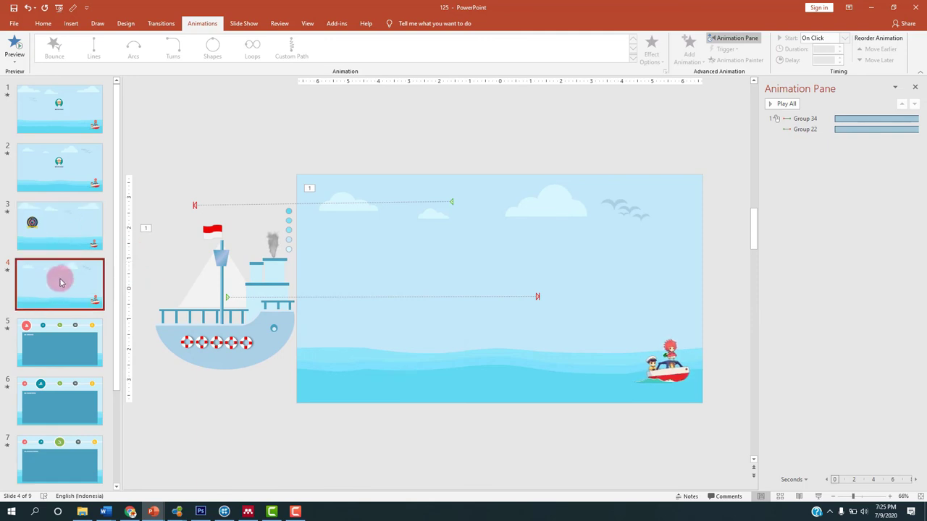
{"action": "left_click", "coordinate": [52, 349]}
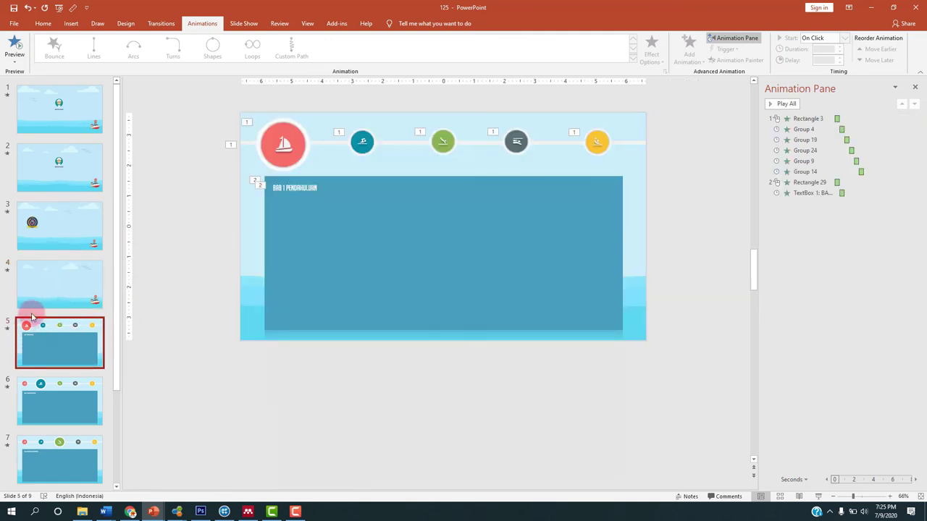
{"action": "left_click", "coordinate": [52, 277]}
{"action": "left_click", "coordinate": [66, 291]}
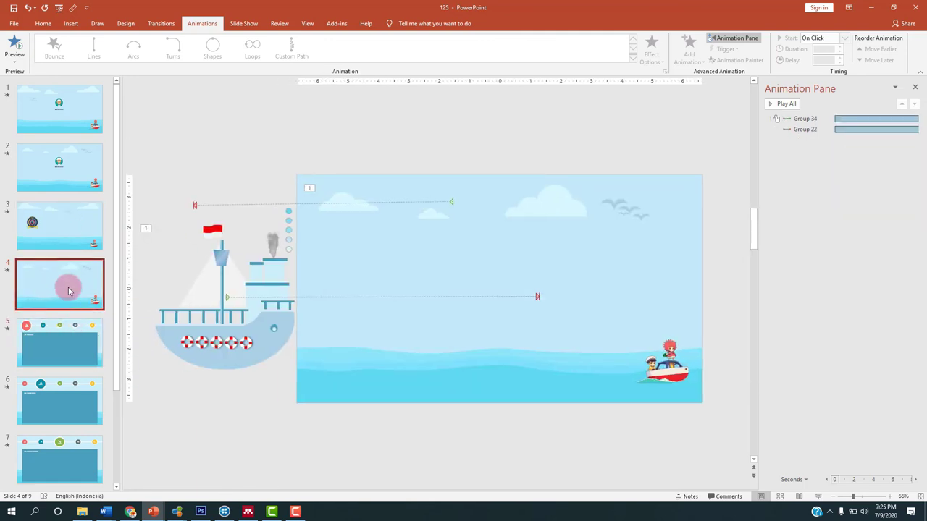
{"action": "left_click", "coordinate": [47, 358]}
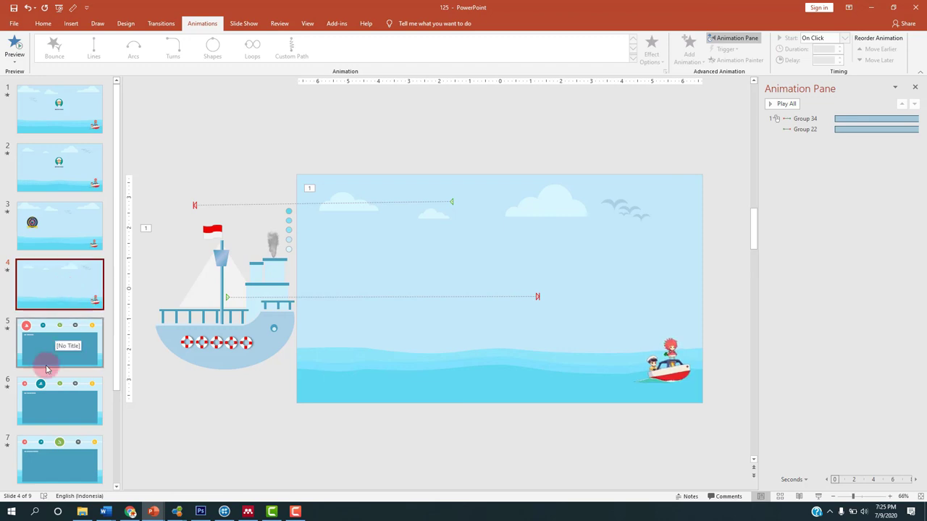
{"action": "left_click", "coordinate": [79, 301]}
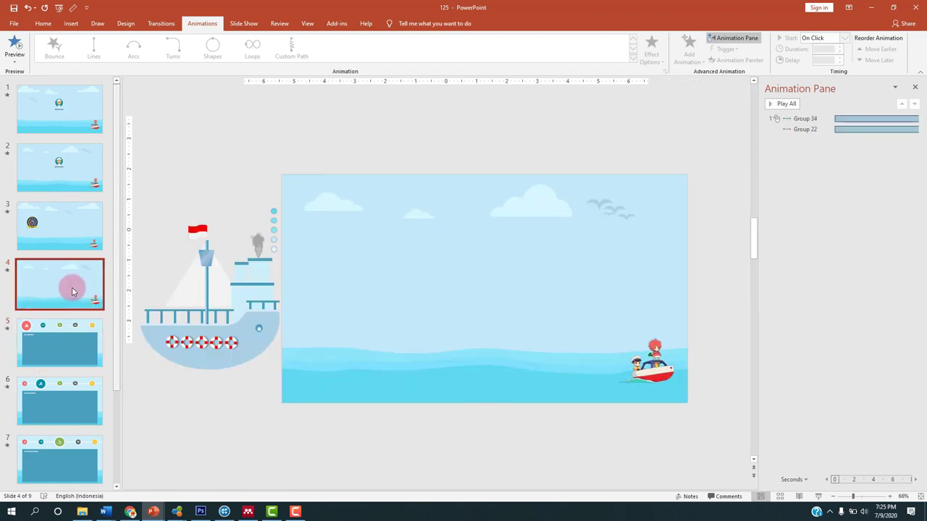
{"action": "key", "text": "ctrl+d"}
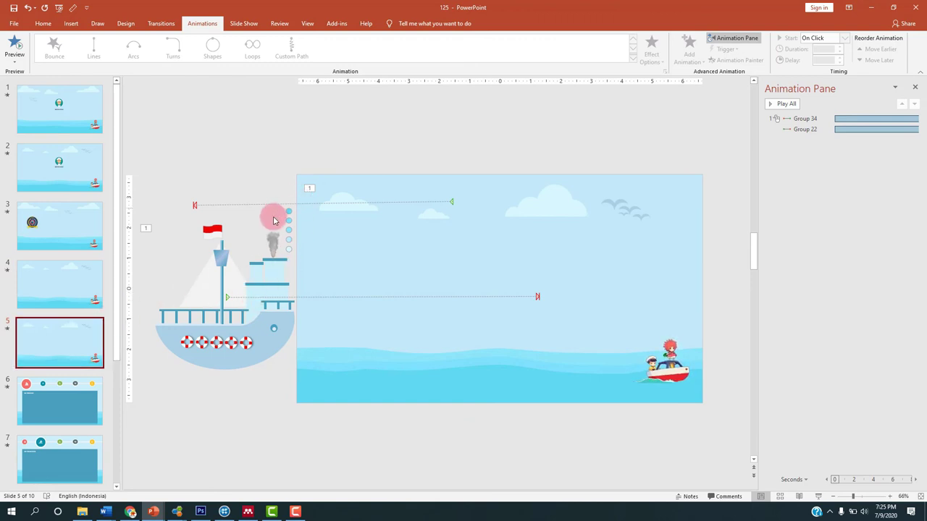
{"action": "left_click", "coordinate": [254, 265]}
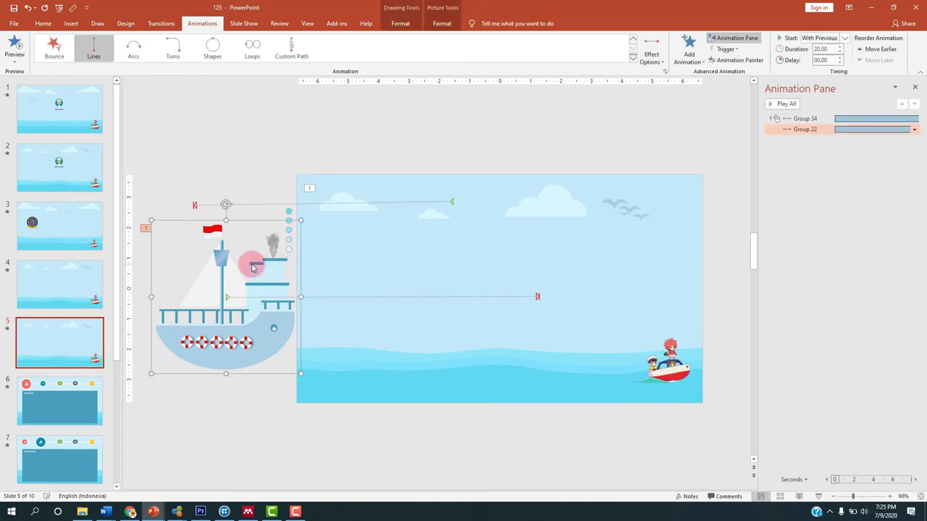
- Delete the ship and the cloud group from slide 5, and nudge the boat picture down-right
{"action": "key", "text": "Delete"}
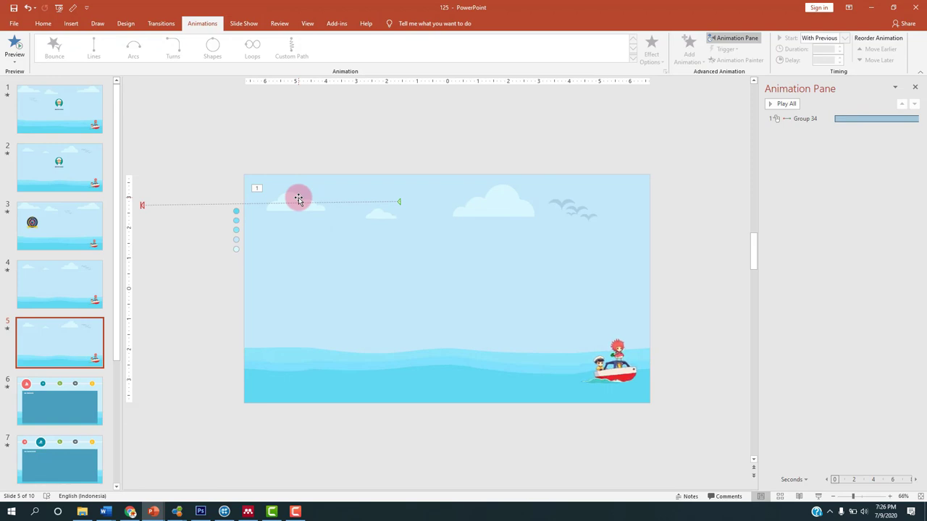
{"action": "left_click", "coordinate": [298, 199]}
{"action": "key", "text": "Delete"}
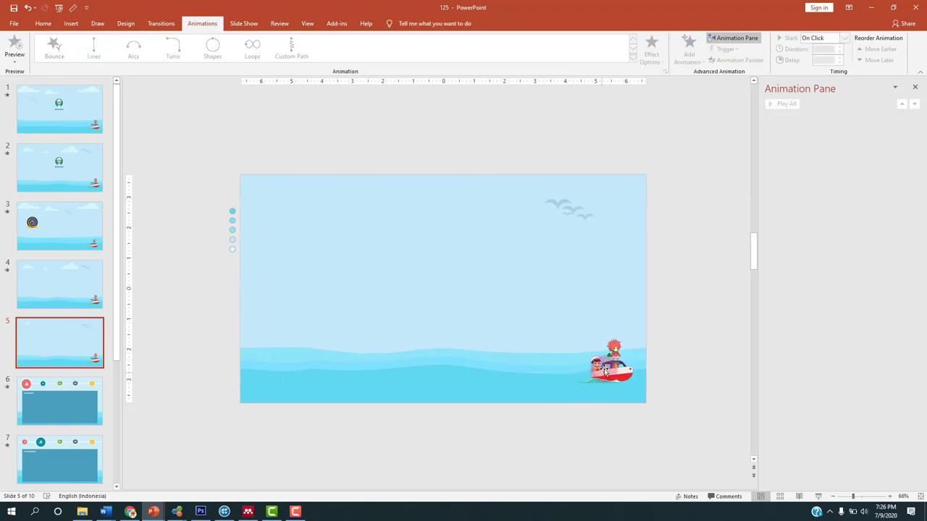
{"action": "left_click_drag", "start_coordinate": [632, 381], "coordinate": [639, 391]}
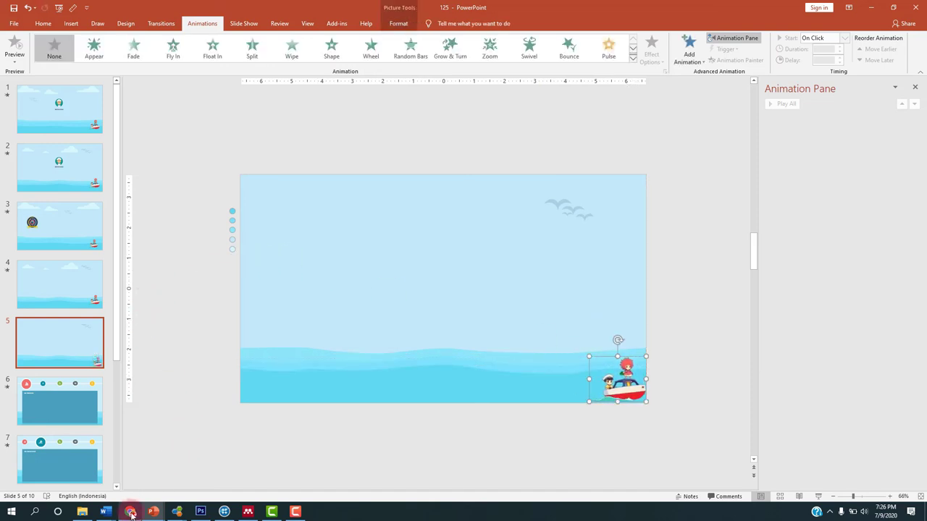
- Open '71 baru' from D: > TUTORIAL 2019 > FOLDER TUTORIAL POWERPOINT 2020
{"action": "left_click", "coordinate": [84, 513]}
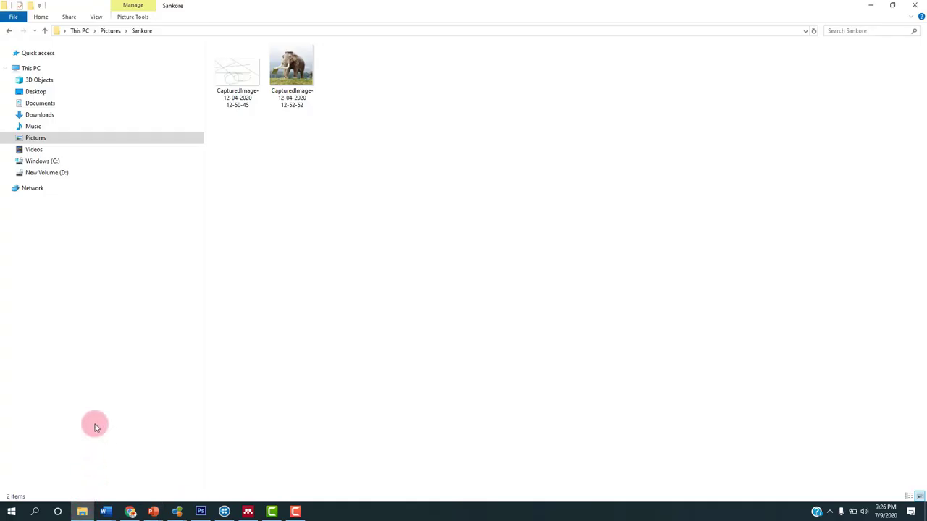
{"action": "left_click", "coordinate": [50, 172]}
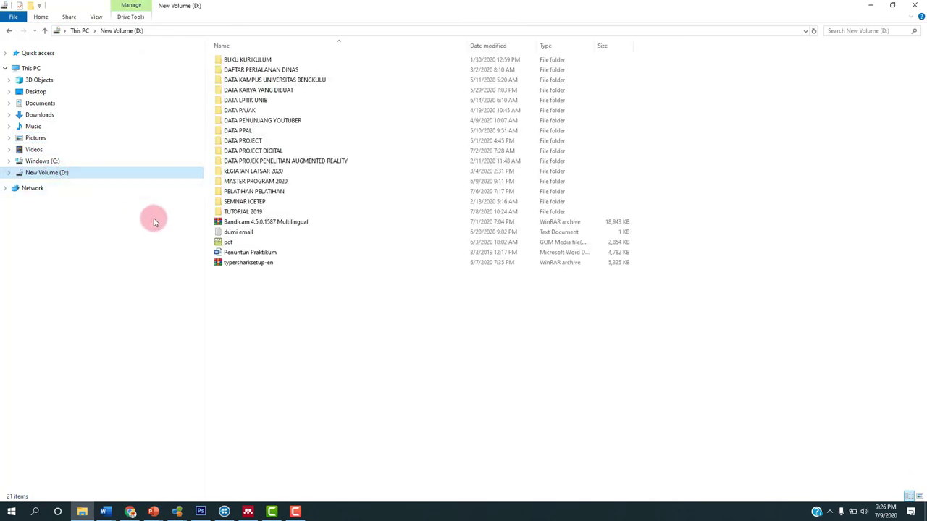
{"action": "double_click", "coordinate": [235, 212]}
{"action": "double_click", "coordinate": [340, 83]}
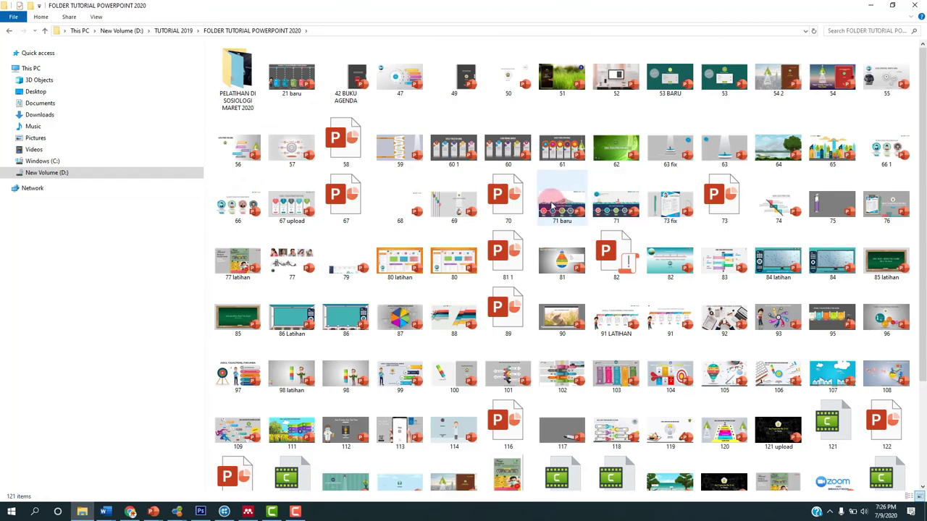
{"action": "left_click", "coordinate": [552, 206]}
{"action": "double_click", "coordinate": [552, 208]}
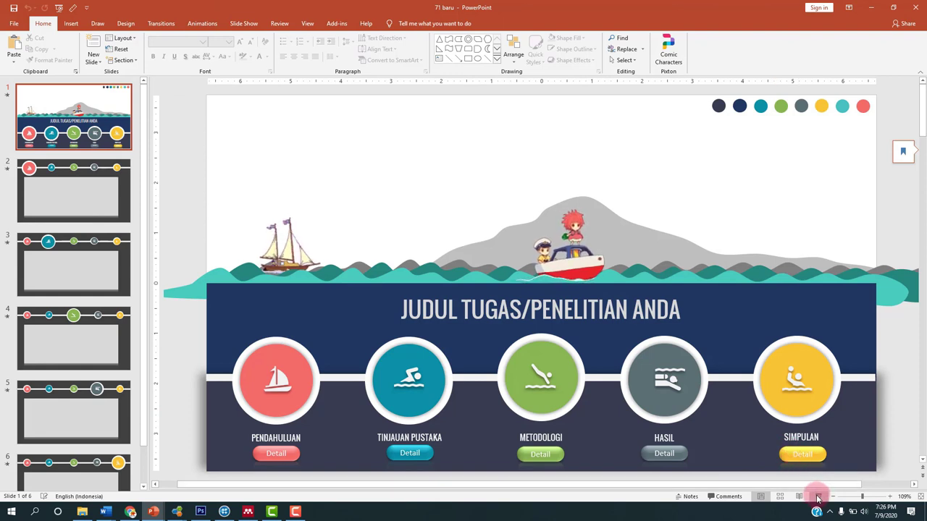
- Preview the 71 baru slide show, then go to slide 2 to inspect its elements
{"action": "left_click", "coordinate": [818, 496]}
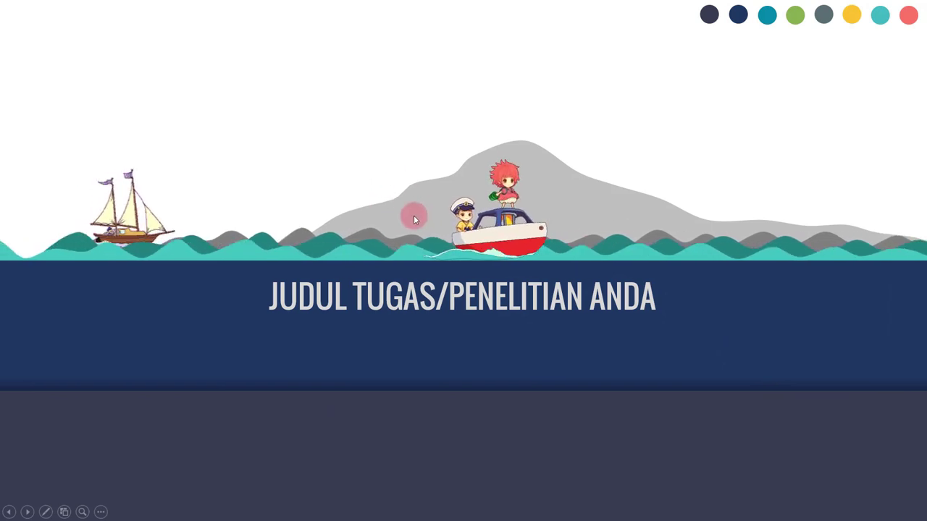
{"action": "key", "text": "Escape"}
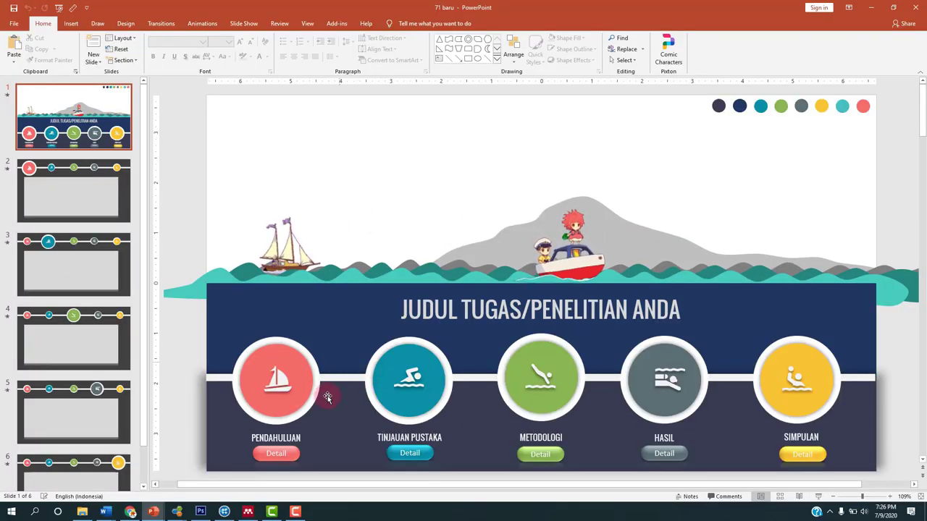
{"action": "left_click", "coordinate": [72, 203]}
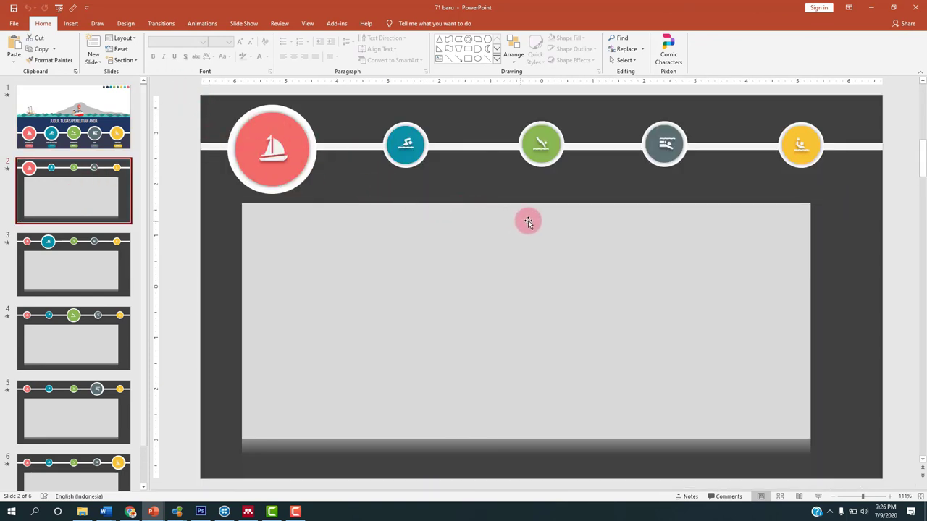
{"action": "left_click", "coordinate": [184, 124]}
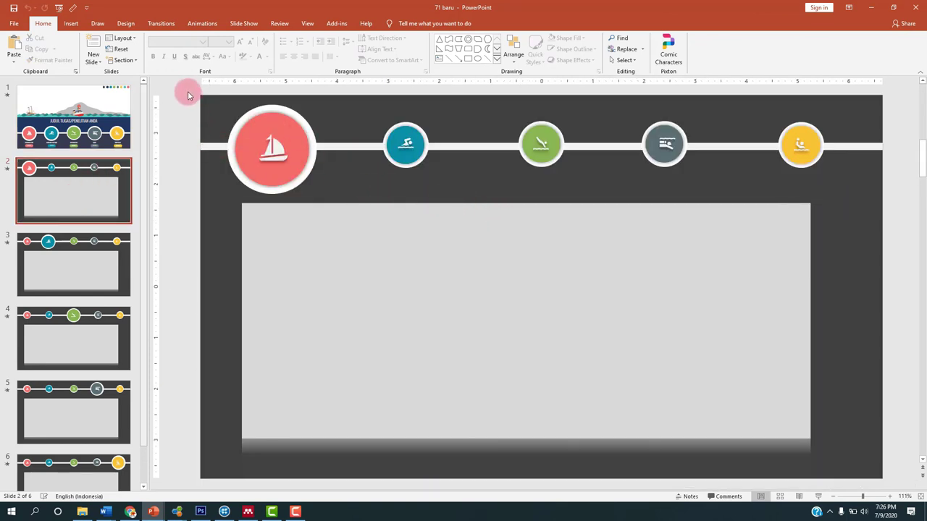
{"action": "left_click", "coordinate": [242, 121]}
{"action": "left_click", "coordinate": [180, 92]}
{"action": "scroll", "coordinate": [856, 210], "scroll_direction": "down", "scroll_amount": 4, "text": "ctrl"}
{"action": "scroll", "coordinate": [833, 171], "scroll_direction": "up", "scroll_amount": 1}
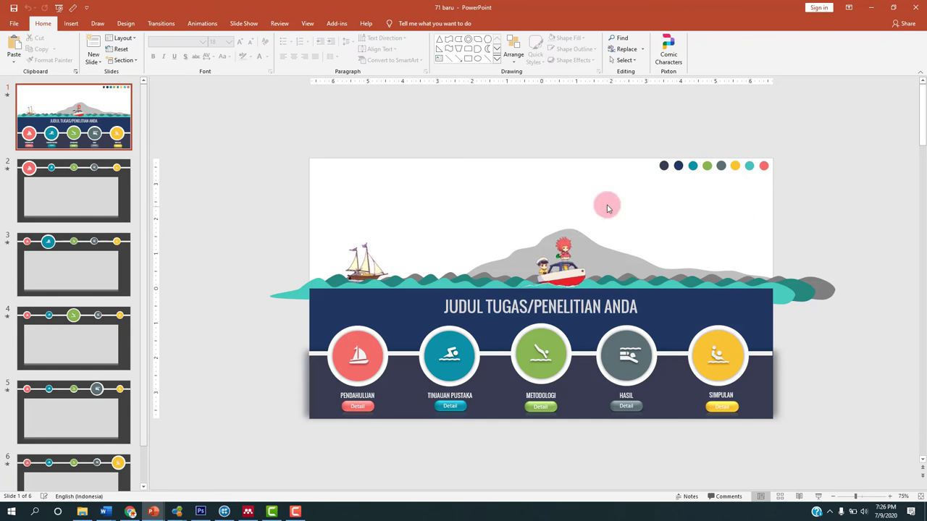
{"action": "left_click", "coordinate": [56, 199]}
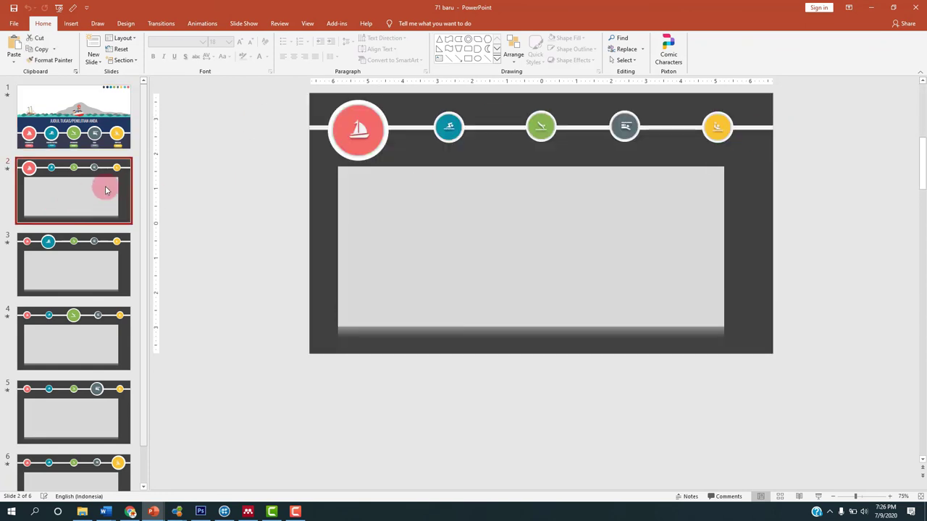
- Select slide 2's top icon band and grey content box, then switch to the 125 presentation
{"action": "left_click", "coordinate": [397, 127]}
{"action": "left_click", "coordinate": [816, 112]}
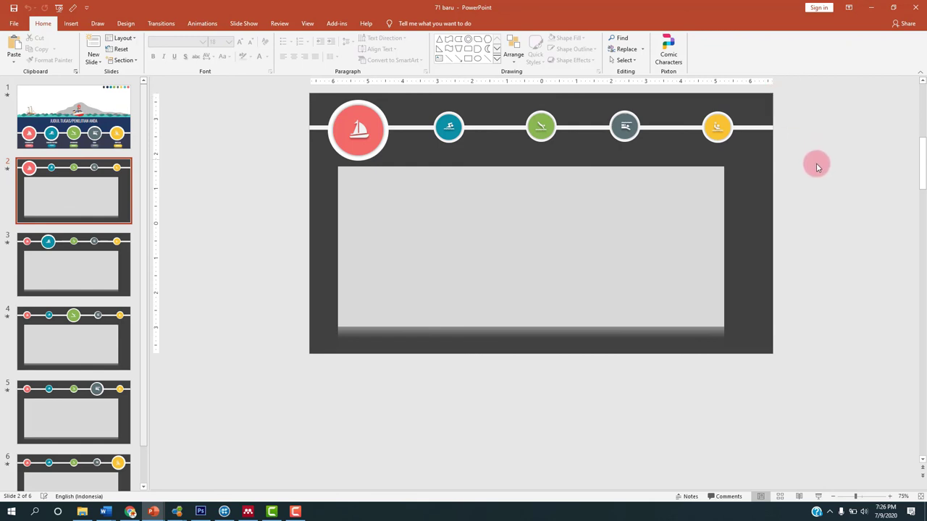
{"action": "left_click_drag", "start_coordinate": [822, 160], "coordinate": [259, 99]}
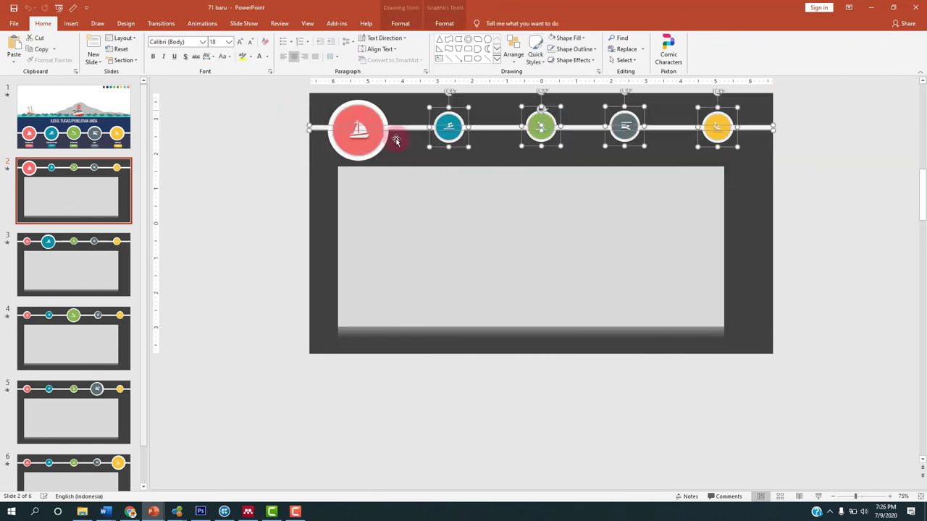
{"action": "left_click_drag", "start_coordinate": [808, 182], "coordinate": [254, 78]}
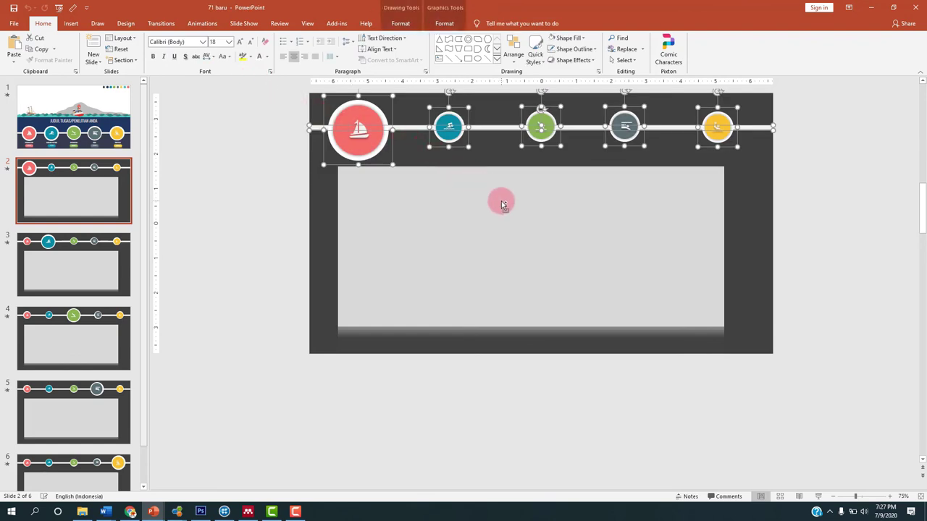
{"action": "left_click", "coordinate": [670, 264], "text": "shift"}
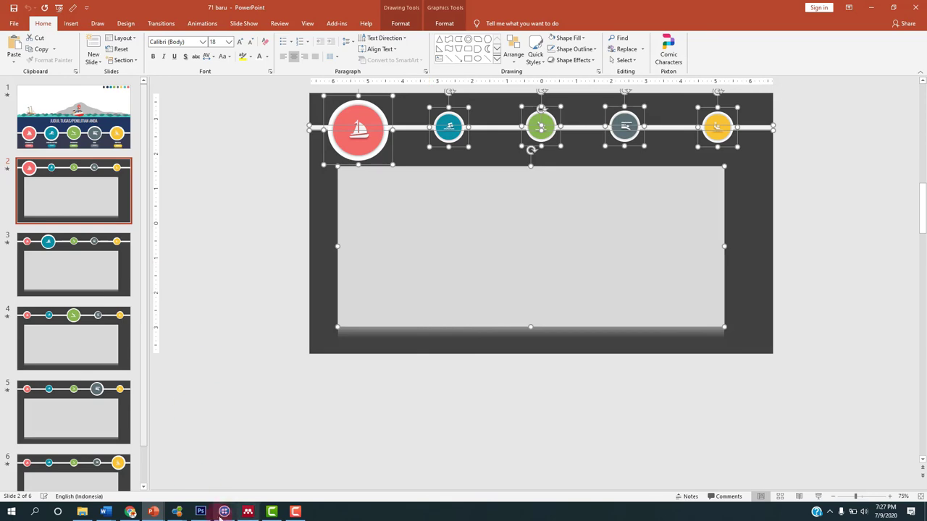
{"action": "left_click", "coordinate": [157, 513]}
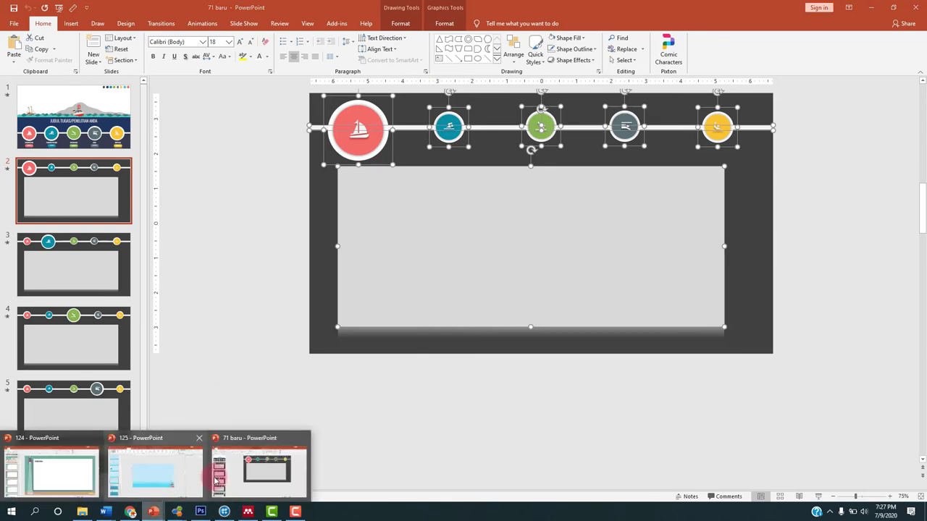
{"action": "left_click", "coordinate": [166, 466]}
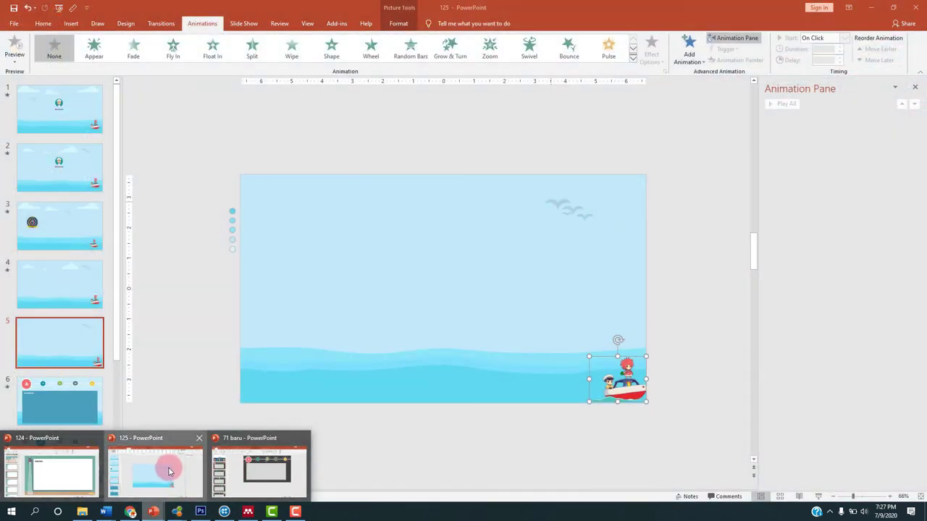
- Paste the menu icon row and content box onto slide 5
{"action": "left_click", "coordinate": [689, 252]}
{"action": "key", "text": "ctrl+v"}
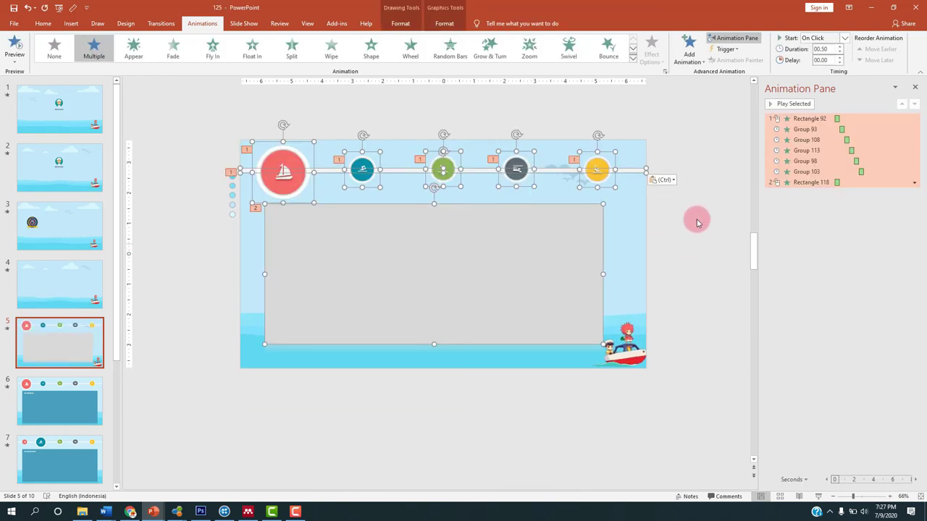
{"action": "left_click", "coordinate": [680, 174]}
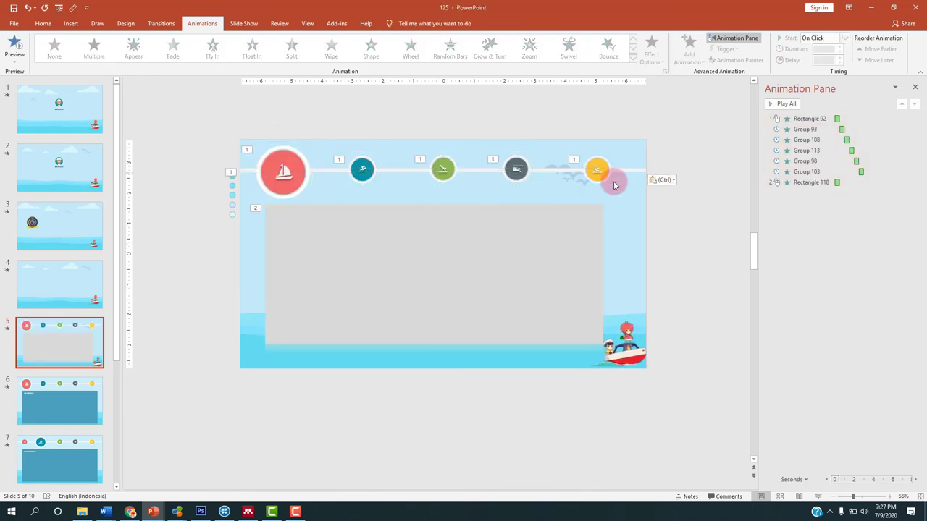
- Fill the pasted content box teal-blue instead of grey
{"action": "left_click", "coordinate": [413, 257]}
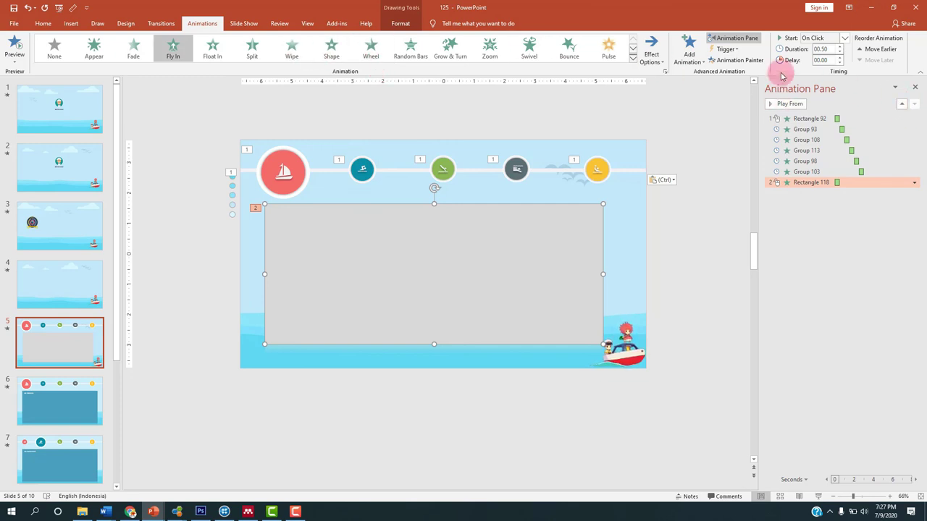
{"action": "left_click", "coordinate": [398, 24]}
{"action": "left_click", "coordinate": [373, 39]}
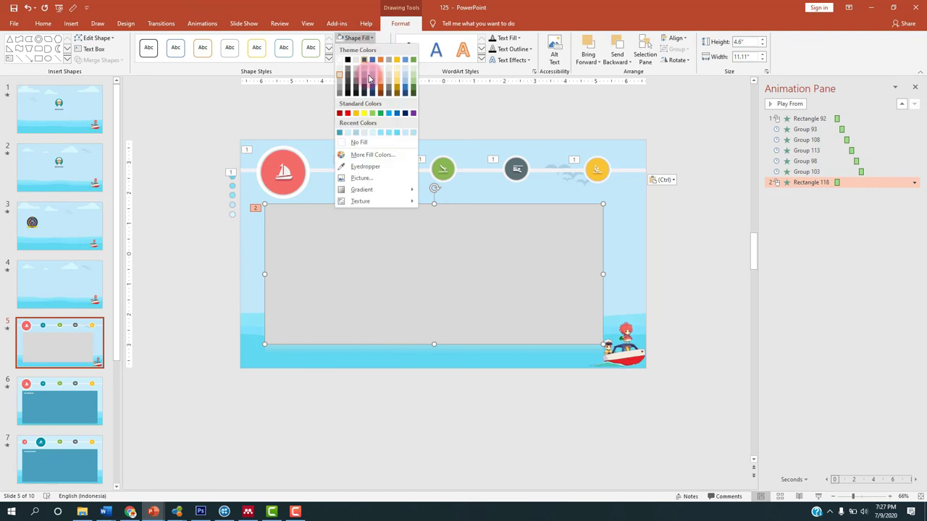
{"action": "left_click", "coordinate": [340, 131]}
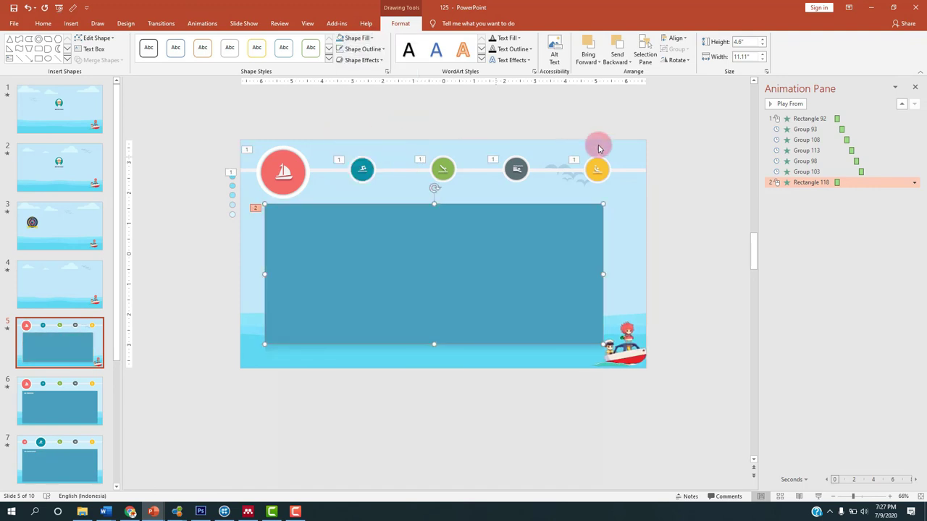
{"action": "left_click", "coordinate": [655, 124]}
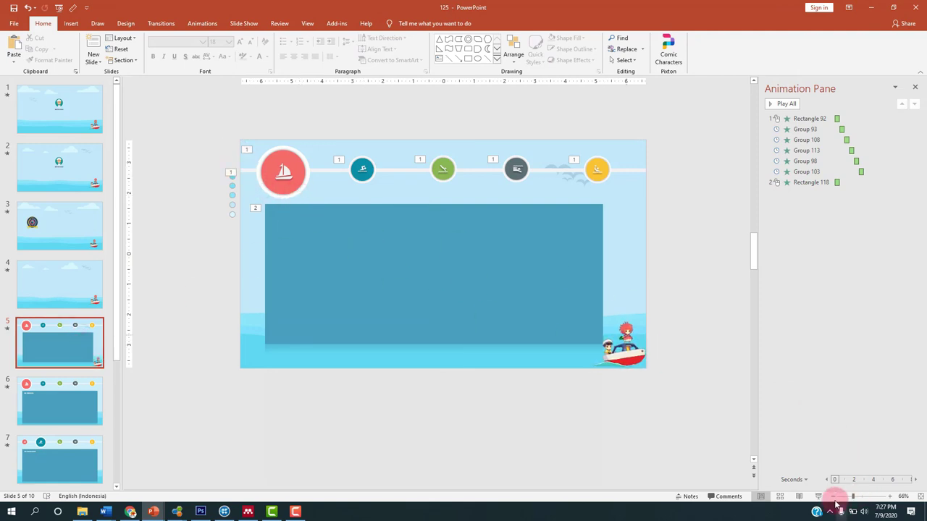
{"action": "left_click", "coordinate": [818, 496]}
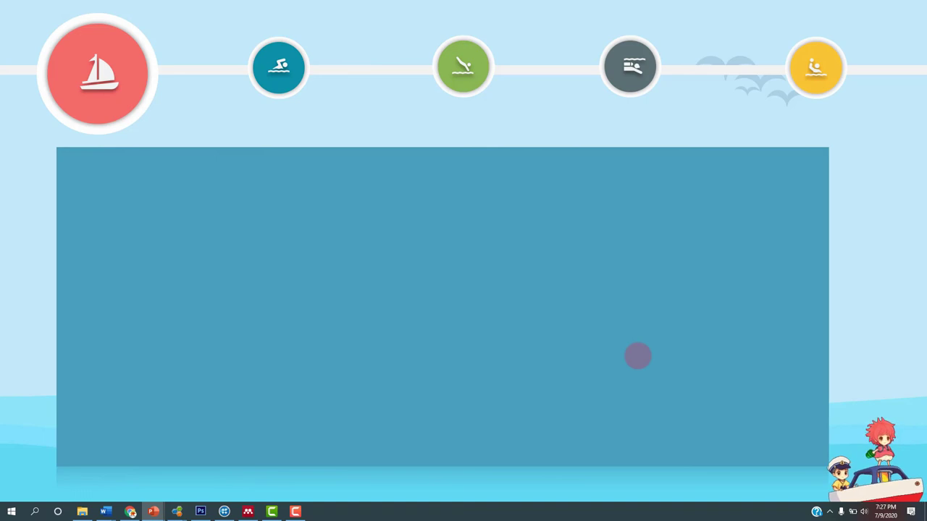
{"action": "key", "text": "Escape"}
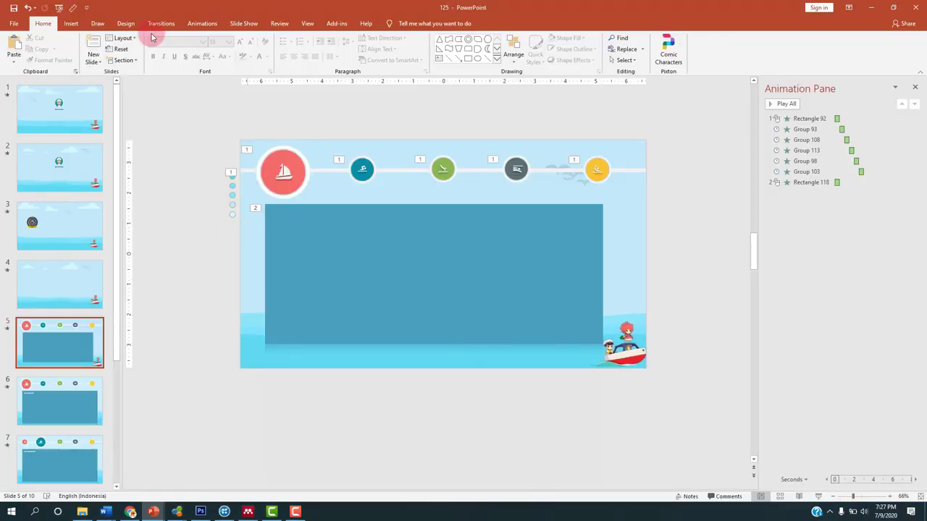
- Insert a text box on slide 5 and type 'BAB 1 PENDAHULUAN'
{"action": "scroll", "coordinate": [253, 168], "scroll_direction": "up", "scroll_amount": 3, "text": "ctrl"}
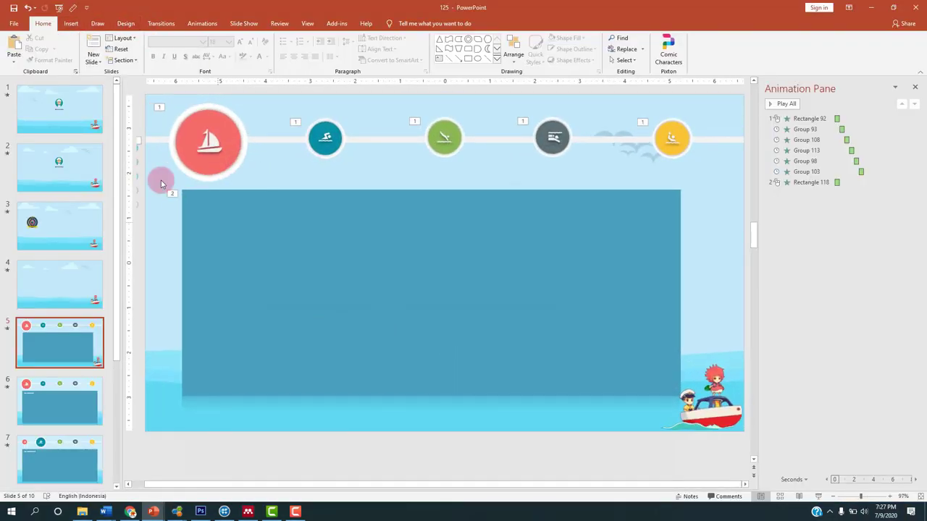
{"action": "left_click", "coordinate": [71, 24]}
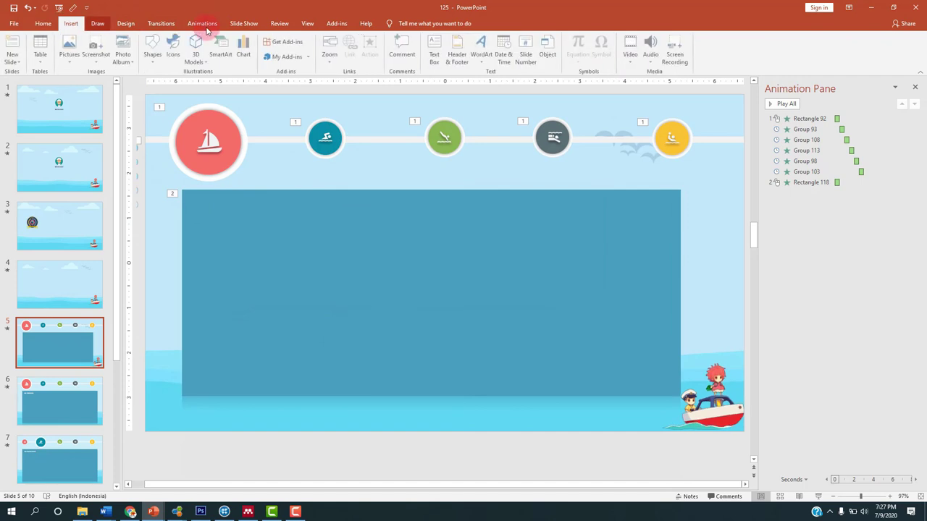
{"action": "left_click", "coordinate": [438, 52]}
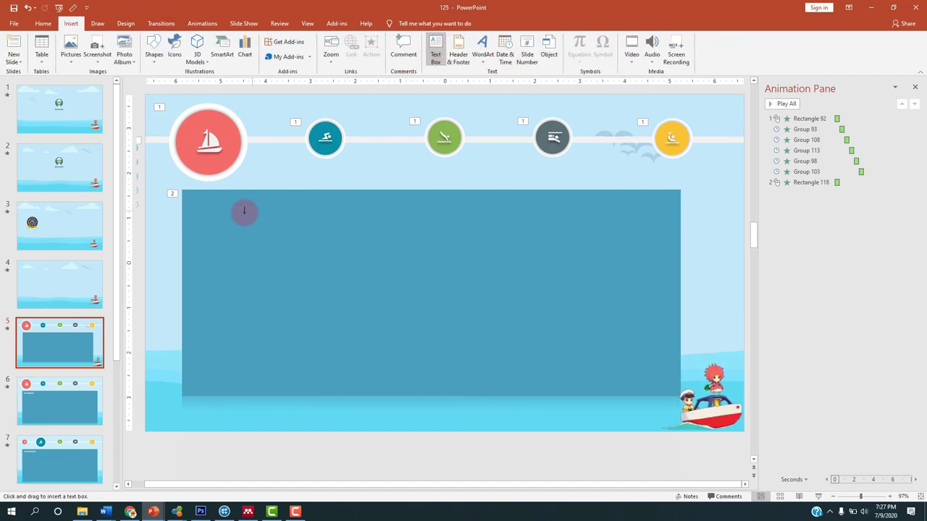
{"action": "left_click", "coordinate": [155, 223]}
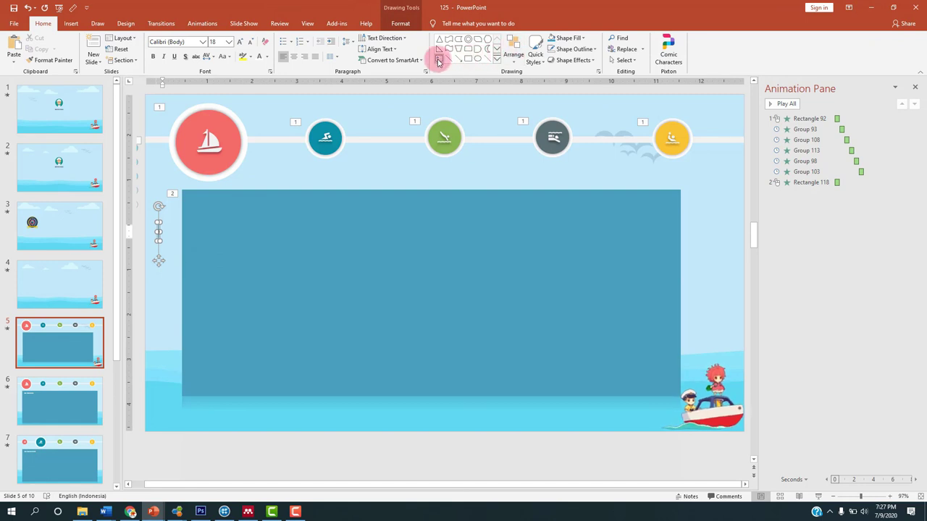
{"action": "left_click", "coordinate": [72, 24]}
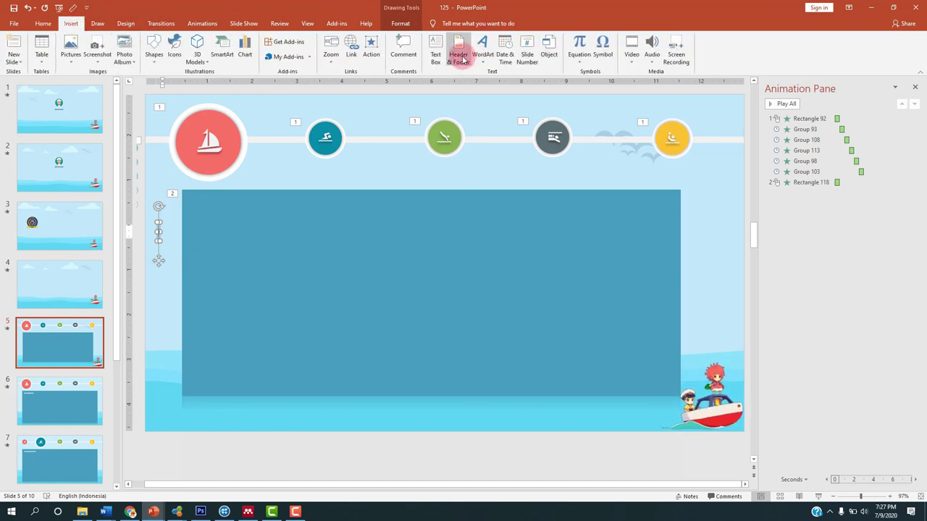
{"action": "left_click", "coordinate": [435, 52]}
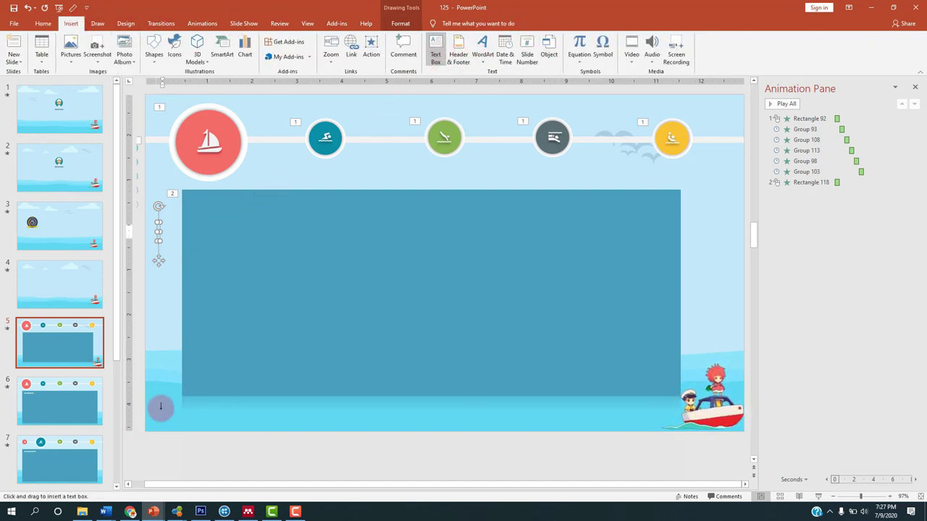
{"action": "left_click", "coordinate": [274, 174]}
{"action": "type", "text": "BAB 1 PENDAHULUAN"}
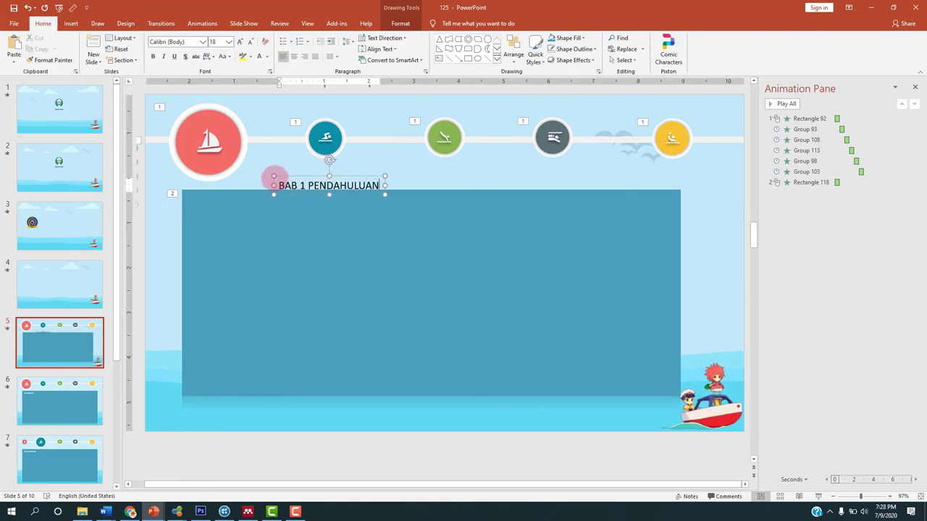
- Make the heading white BigNoodleTitling and move it to the blue panel's top-left
{"action": "key", "text": "ctrl+a"}
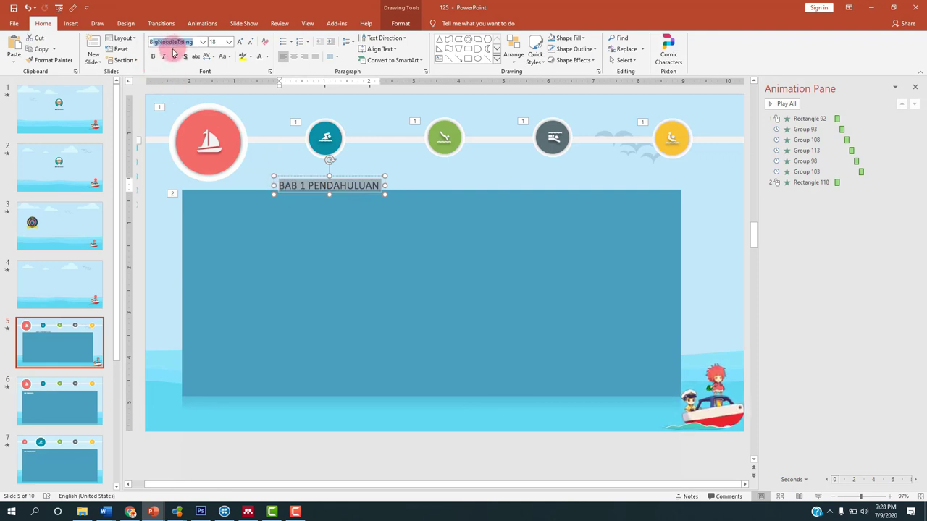
{"action": "key", "text": "Return"}
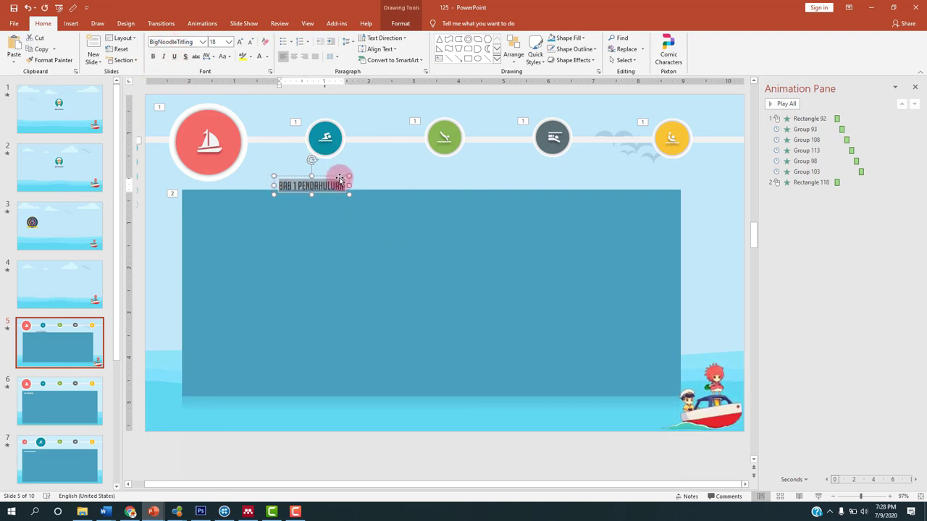
{"action": "left_click", "coordinate": [261, 57]}
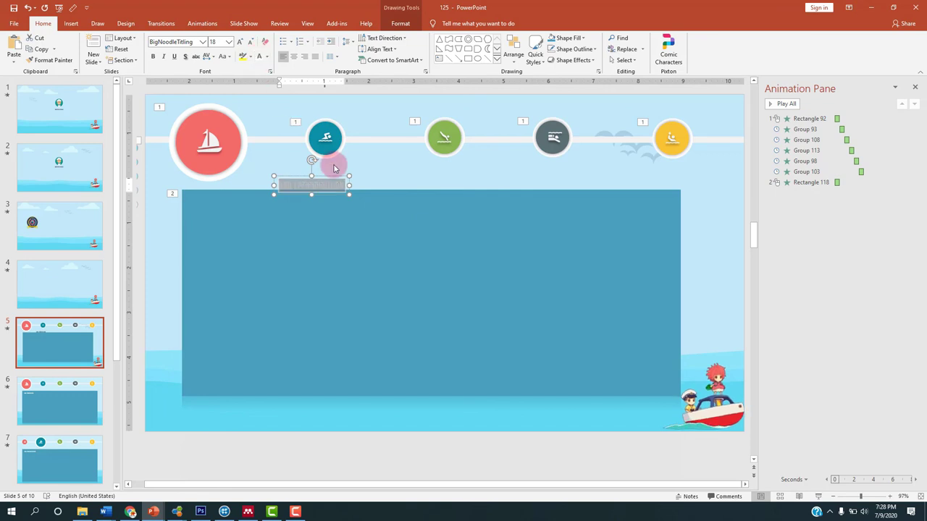
{"action": "left_click_drag", "start_coordinate": [327, 177], "coordinate": [242, 196]}
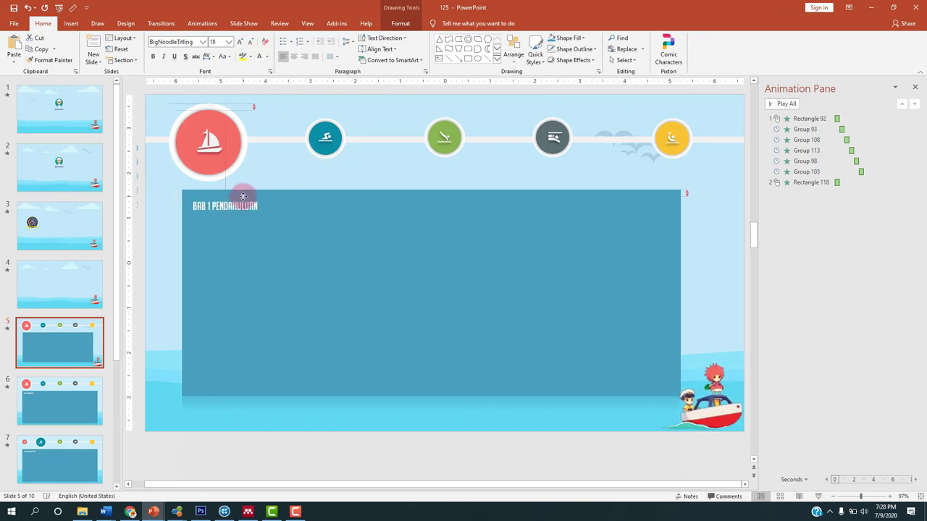
- Give the heading a Fly In entrance from the right
{"action": "left_click", "coordinate": [205, 25]}
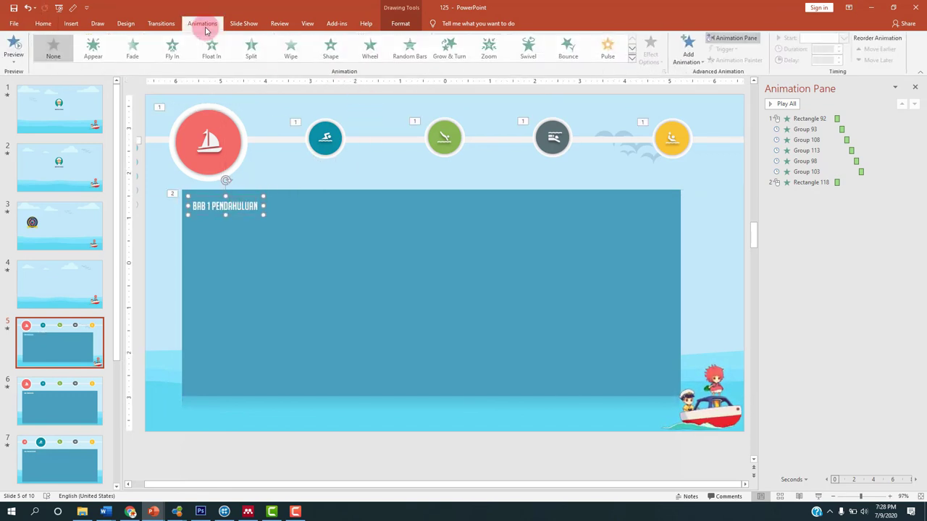
{"action": "left_click", "coordinate": [171, 47]}
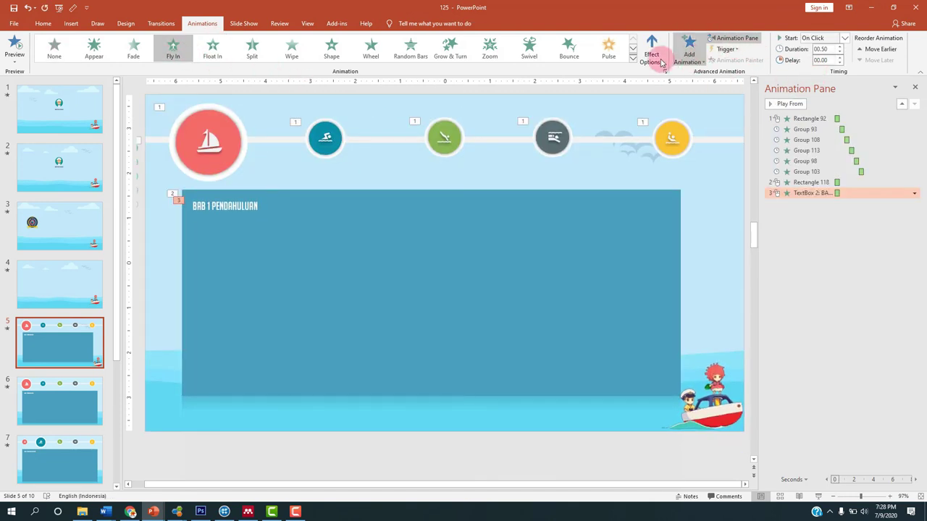
{"action": "left_click", "coordinate": [661, 63]}
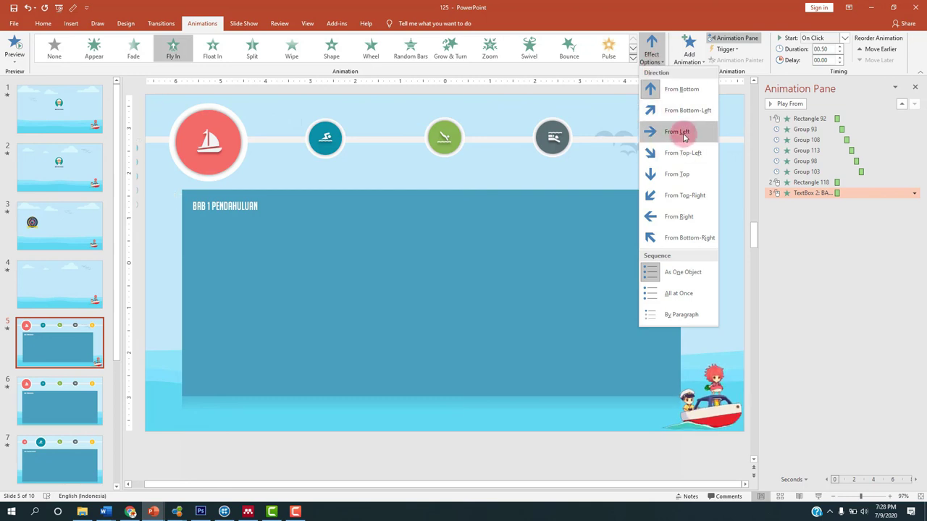
{"action": "left_click", "coordinate": [677, 217]}
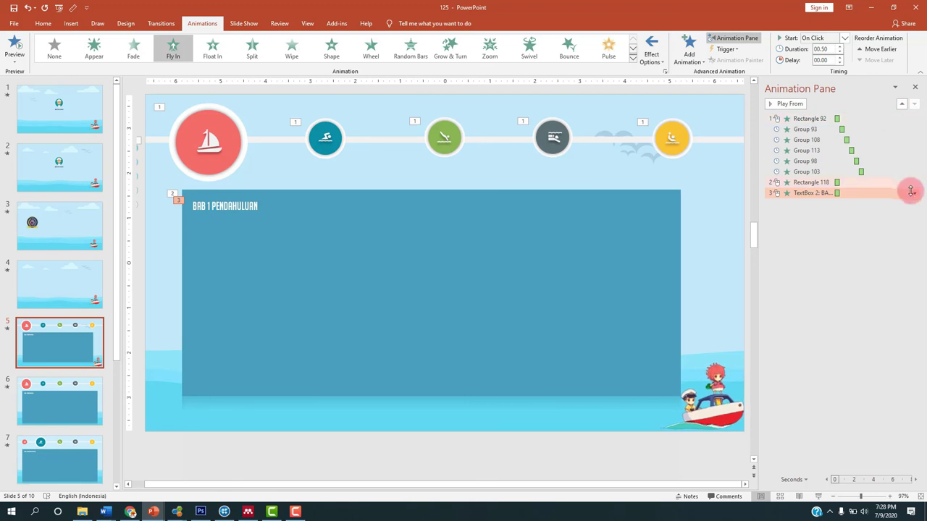
- Add a 0.25 sec bounce end to the fly-in and start it After Previous
{"action": "left_click", "coordinate": [914, 193]}
{"action": "left_click", "coordinate": [857, 249]}
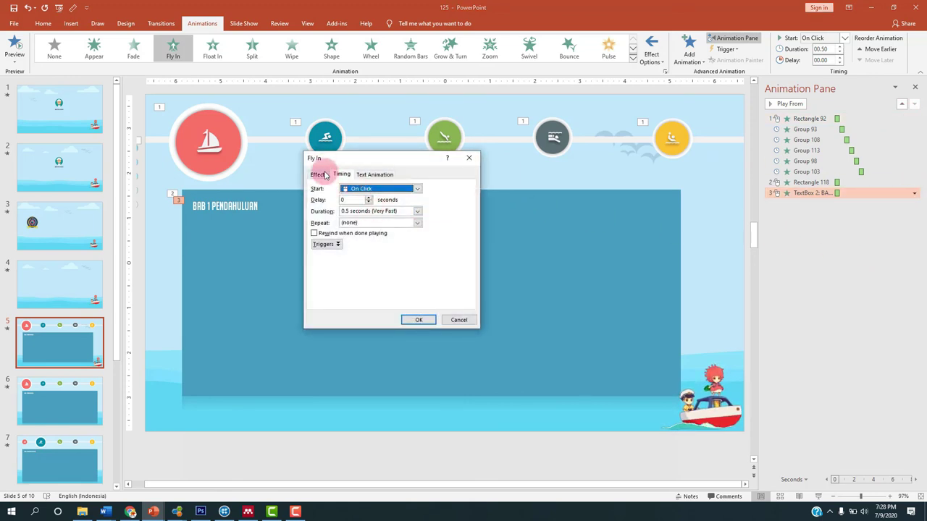
{"action": "left_click", "coordinate": [318, 175]}
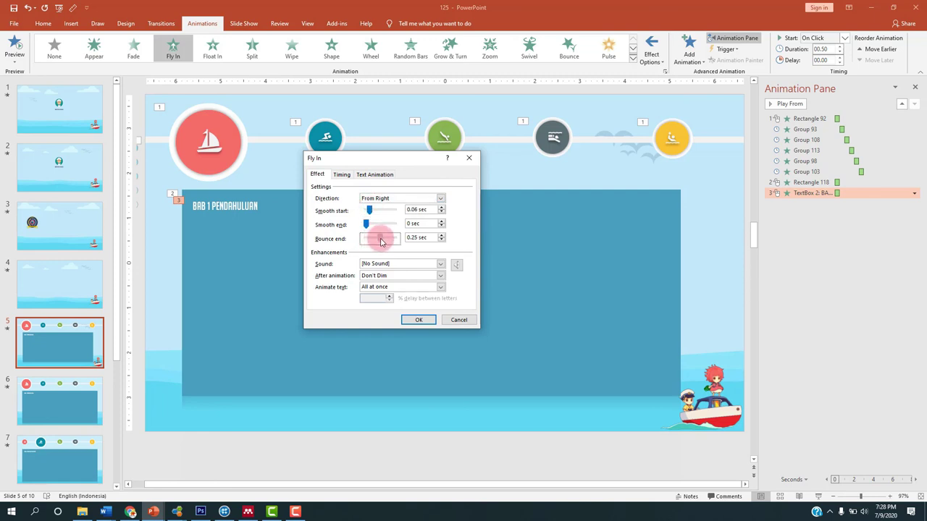
{"action": "left_click", "coordinate": [429, 317]}
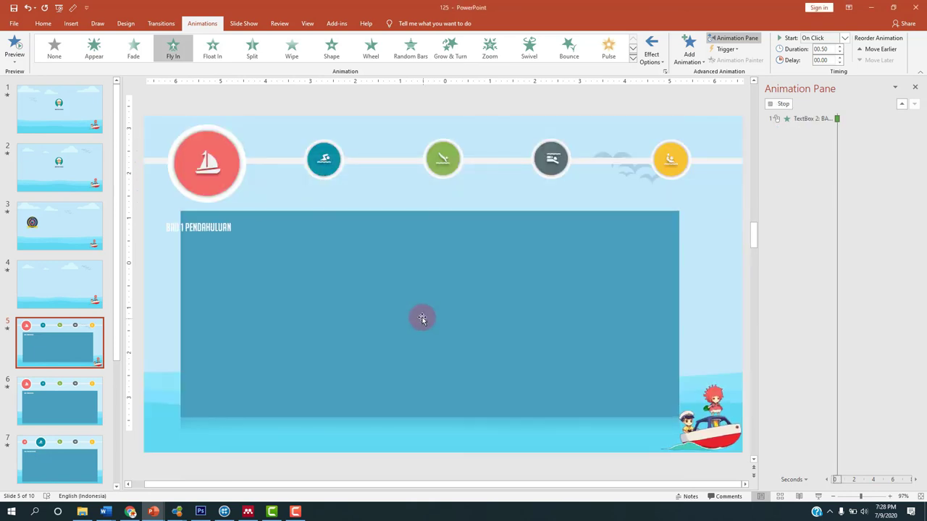
{"action": "left_click", "coordinate": [843, 40]}
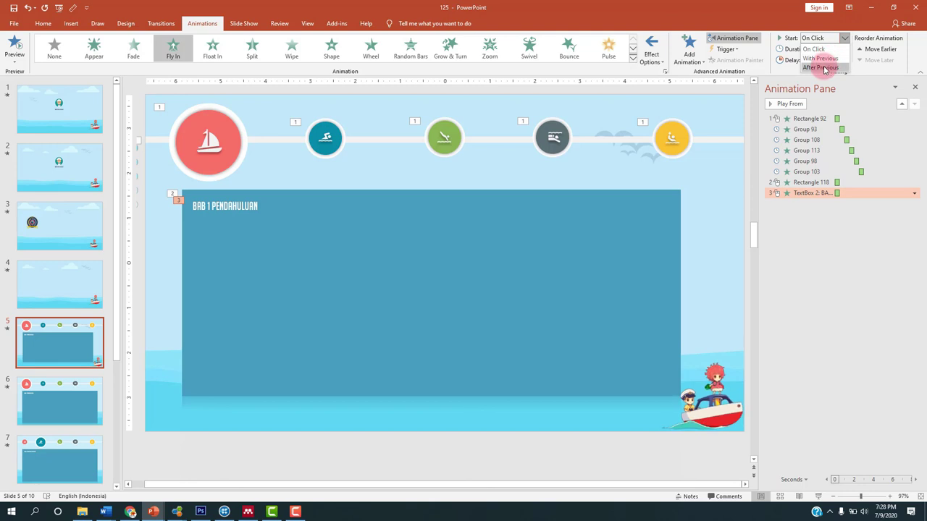
{"action": "left_click", "coordinate": [824, 67]}
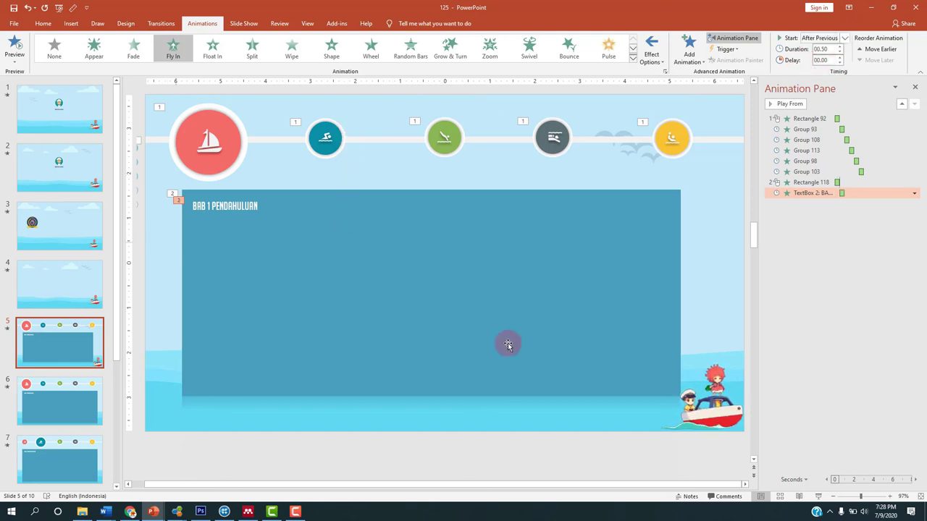
{"action": "left_click", "coordinate": [817, 498]}
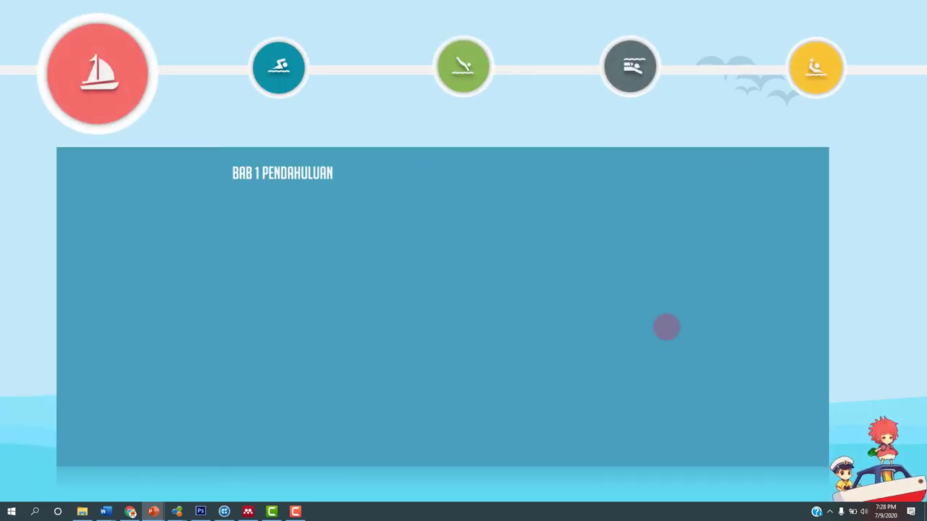
{"action": "key", "text": "Escape"}
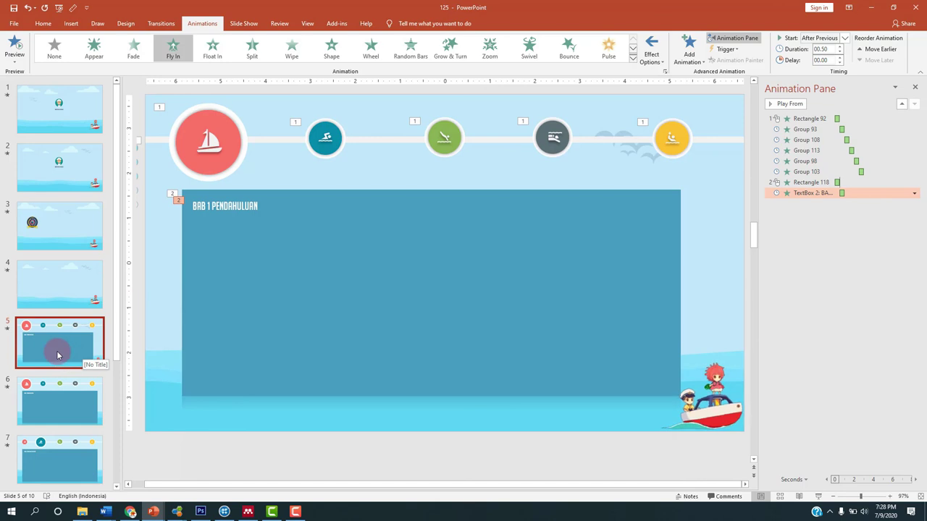
- Browse chapter slides 10 back to 5, then return to slide 1 with the sailor avatar
{"action": "left_click", "coordinate": [10, 379]}
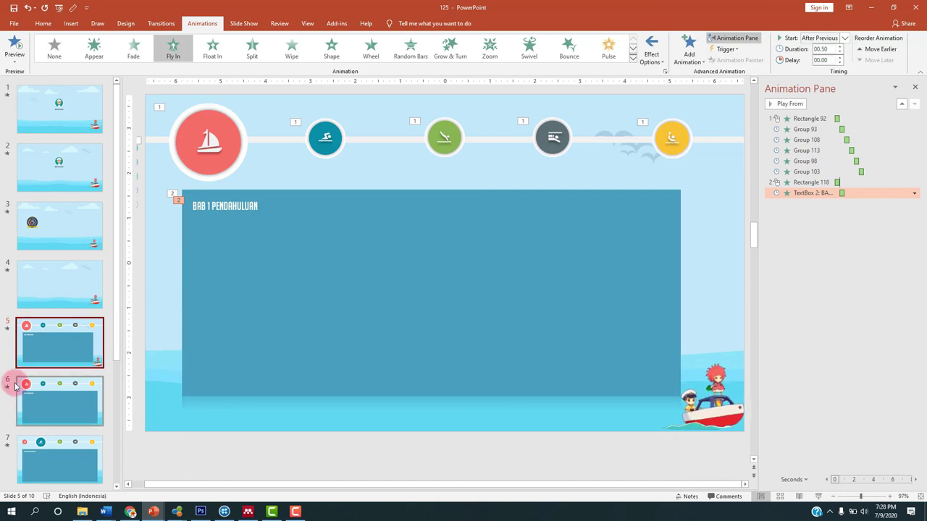
{"action": "scroll", "coordinate": [155, 383], "scroll_direction": "down", "scroll_amount": 2}
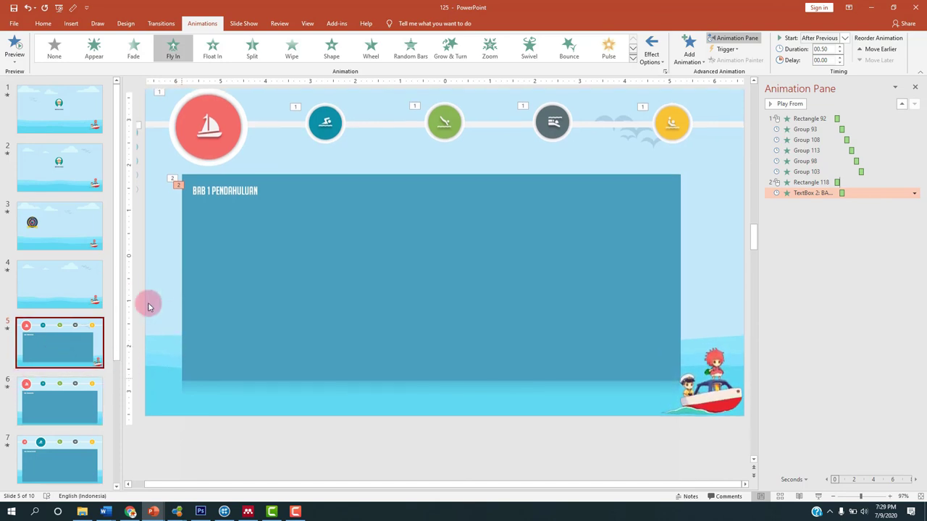
{"action": "scroll", "coordinate": [62, 391], "scroll_direction": "down", "scroll_amount": 3}
{"action": "scroll", "coordinate": [62, 393], "scroll_direction": "down", "scroll_amount": 2}
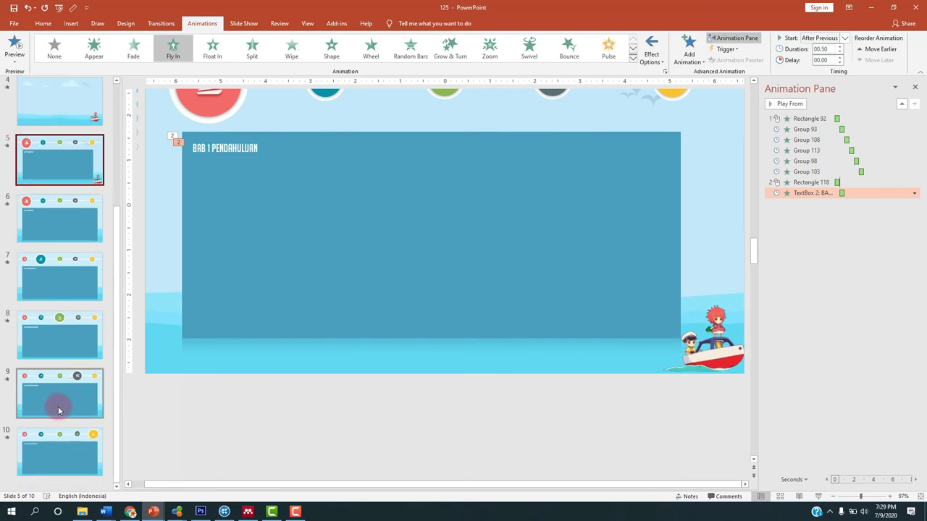
{"action": "left_click", "coordinate": [62, 400]}
{"action": "left_click", "coordinate": [86, 456]}
{"action": "left_click", "coordinate": [86, 399]}
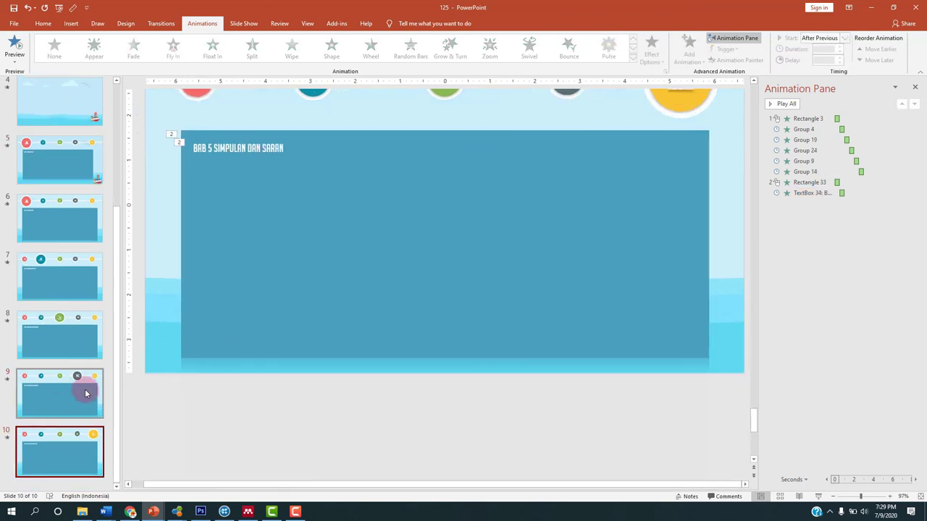
{"action": "left_click", "coordinate": [75, 336]}
{"action": "left_click", "coordinate": [66, 260]}
{"action": "left_click", "coordinate": [61, 217]}
{"action": "left_click", "coordinate": [58, 176]}
{"action": "scroll", "coordinate": [143, 155], "scroll_direction": "up", "scroll_amount": 1}
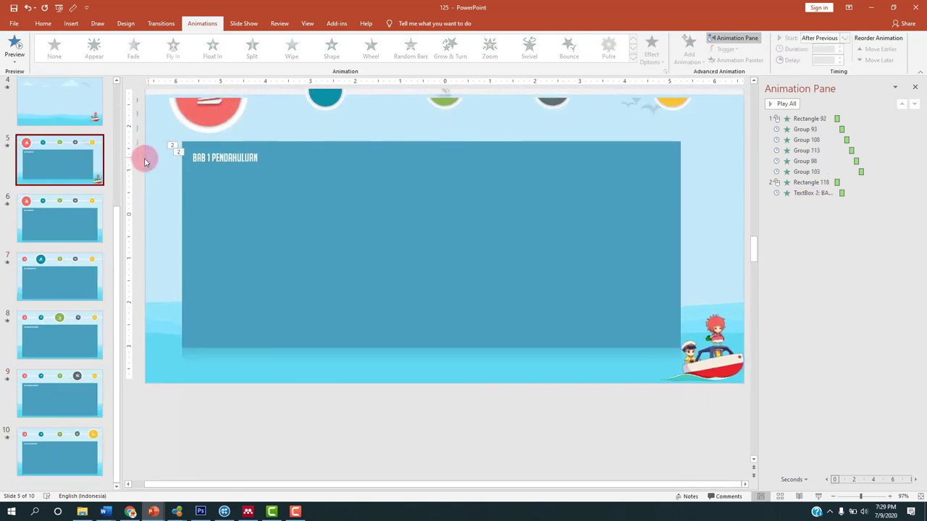
{"action": "left_click_drag", "start_coordinate": [118, 220], "coordinate": [118, 80]}
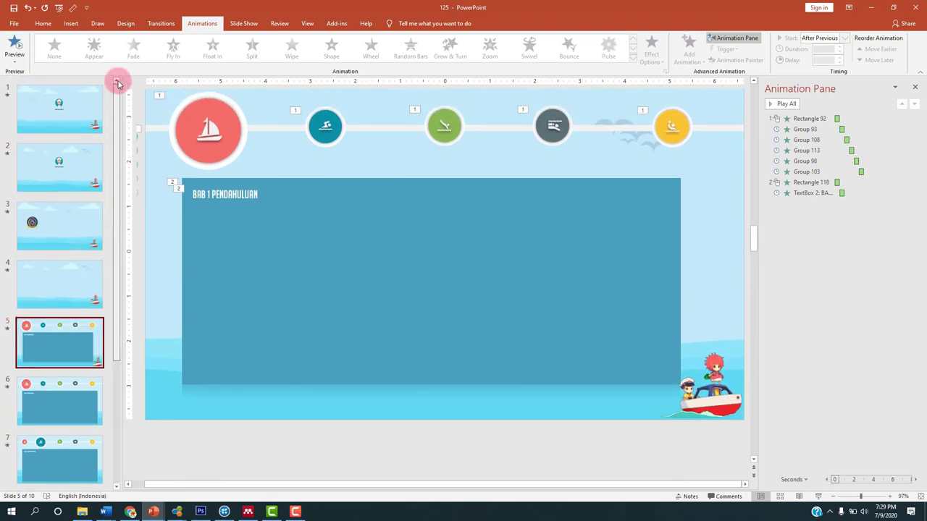
{"action": "left_click", "coordinate": [75, 107]}
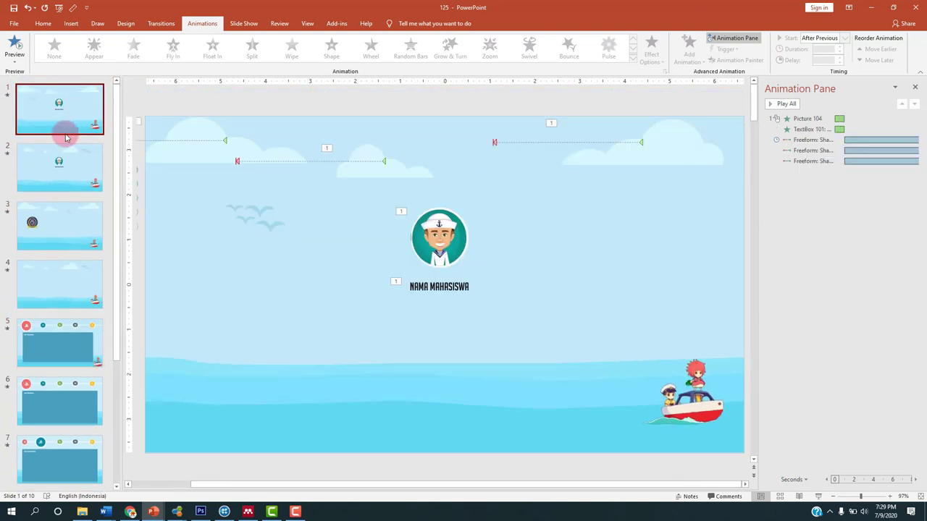